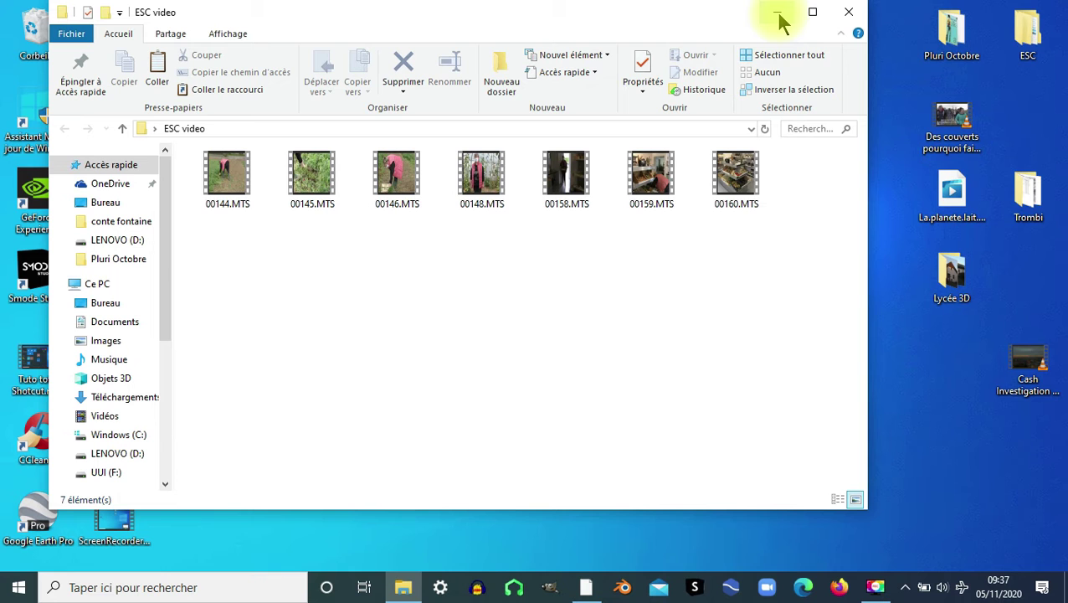
Cut the clips 00158.MTS, 00159.MTS and 00160.MTS and create a folder named Magazin inside the ESC video folder
left_click_drag(799, 172, 560, 188)
right_click(561, 197)
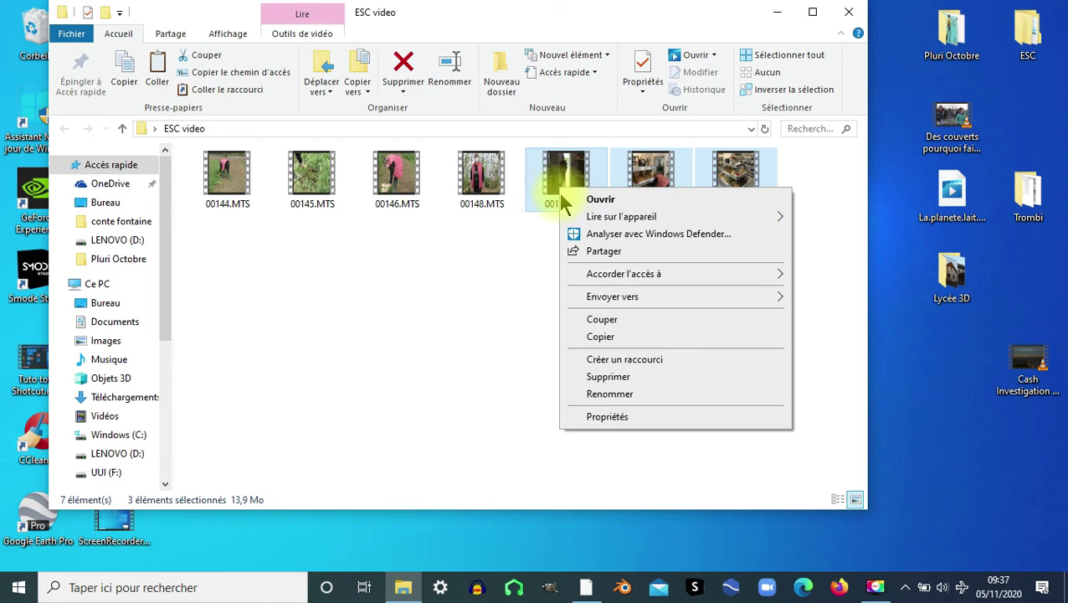
left_click(602, 319)
right_click(423, 302)
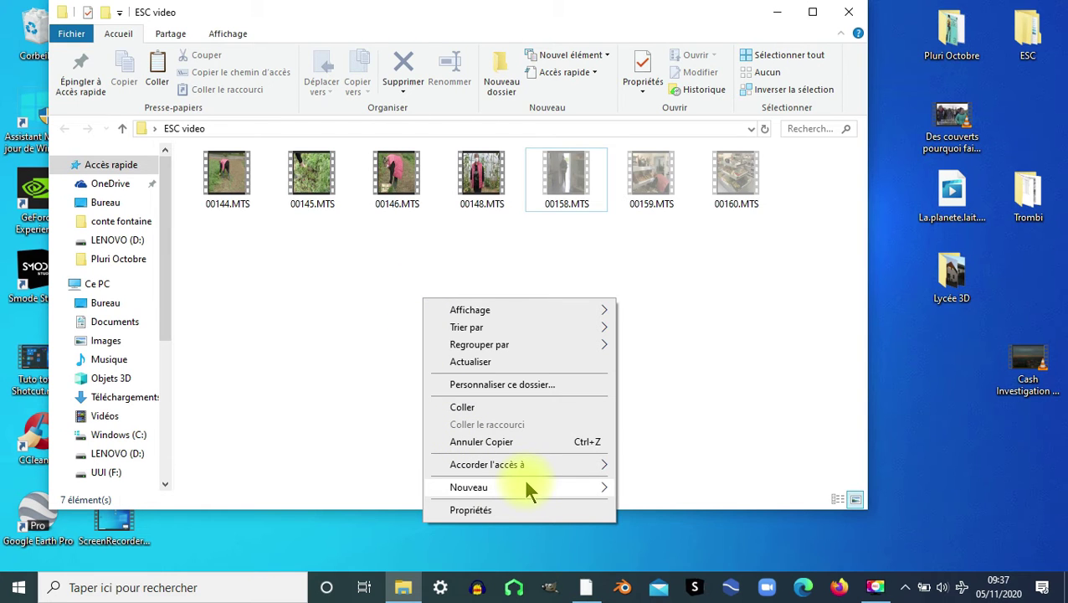
mouse_move(528, 487)
left_click(653, 489)
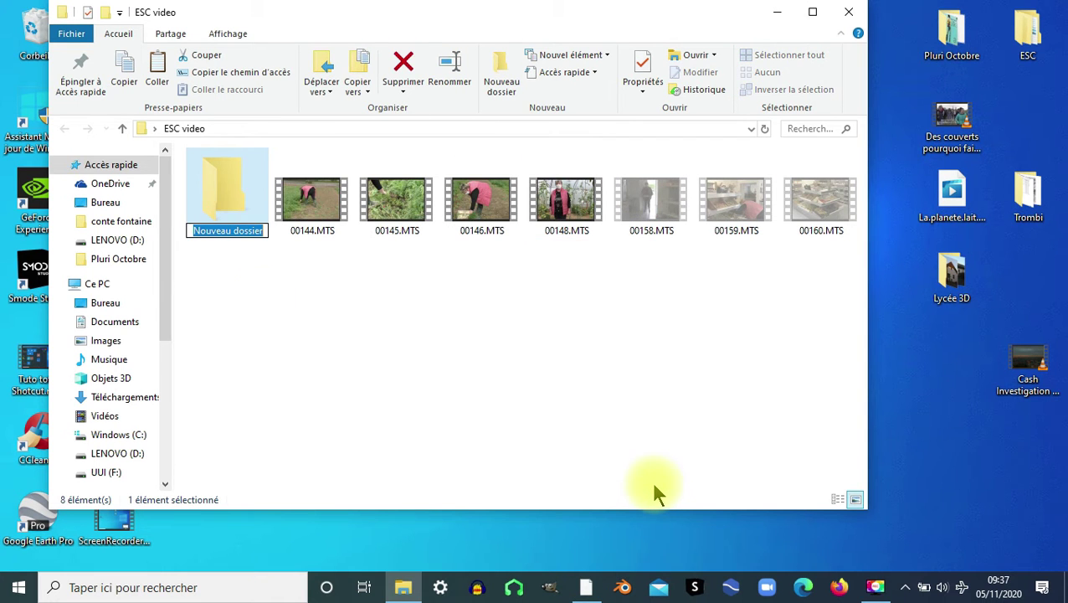
type("M")
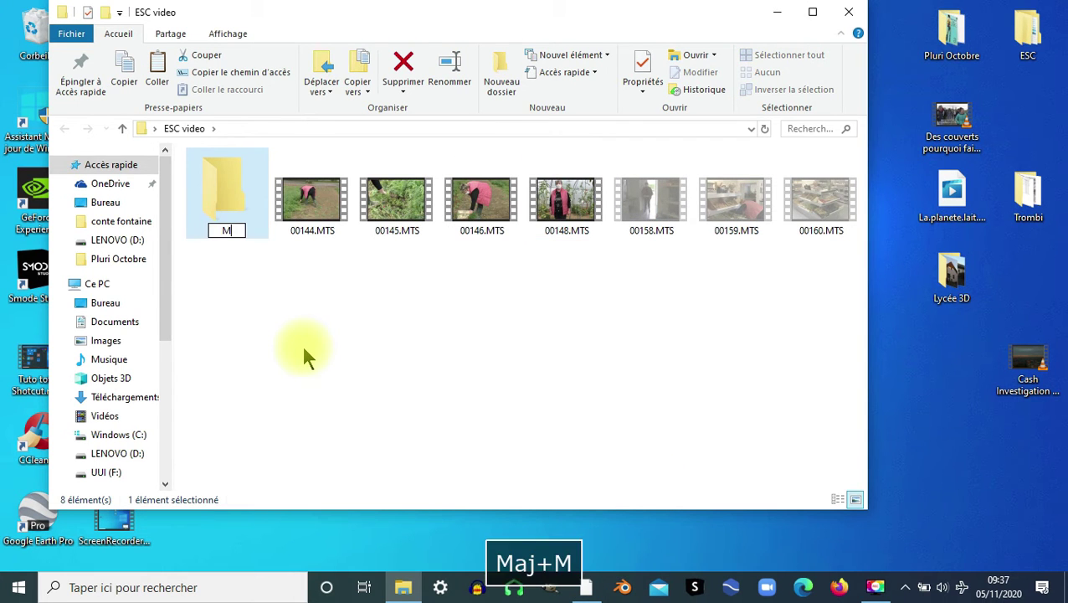
type("agazin")
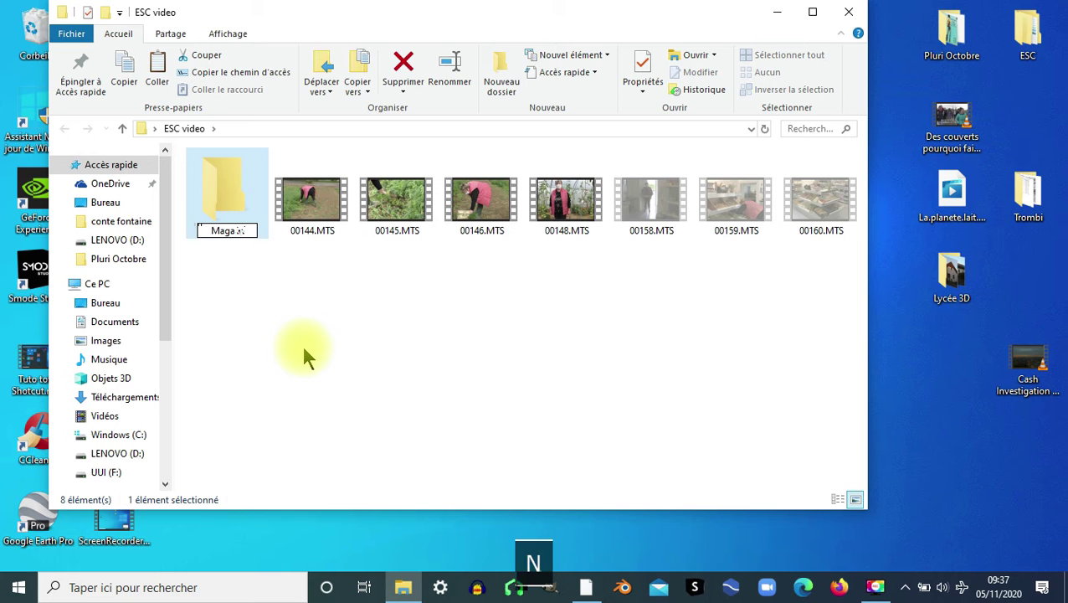
key("Return")
Paste the cut clips into the Magazin folder and close the folder windows
double_click(224, 195)
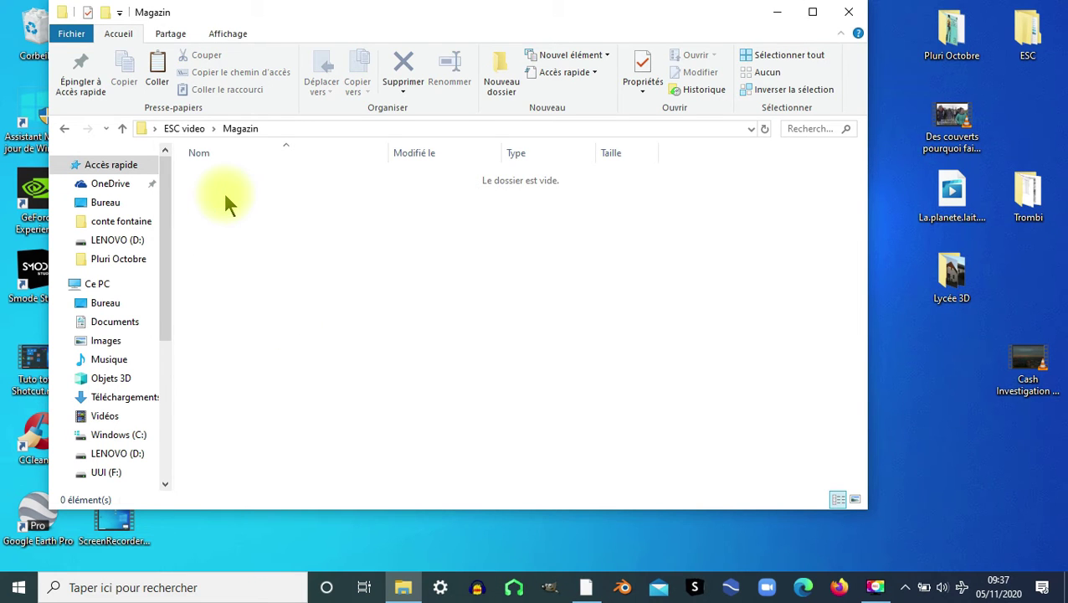
right_click(225, 195)
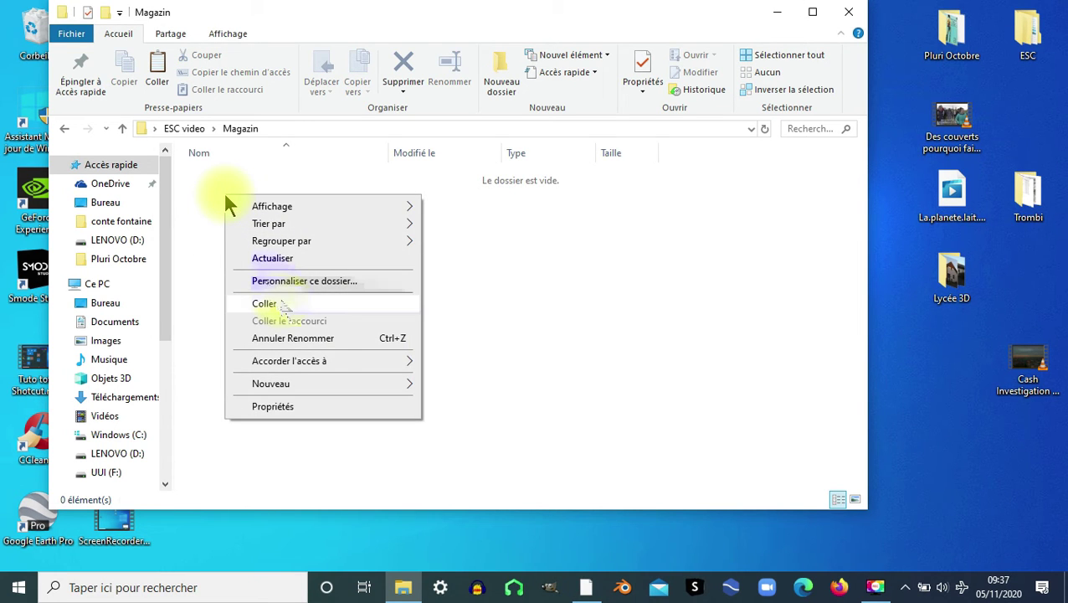
left_click(267, 303)
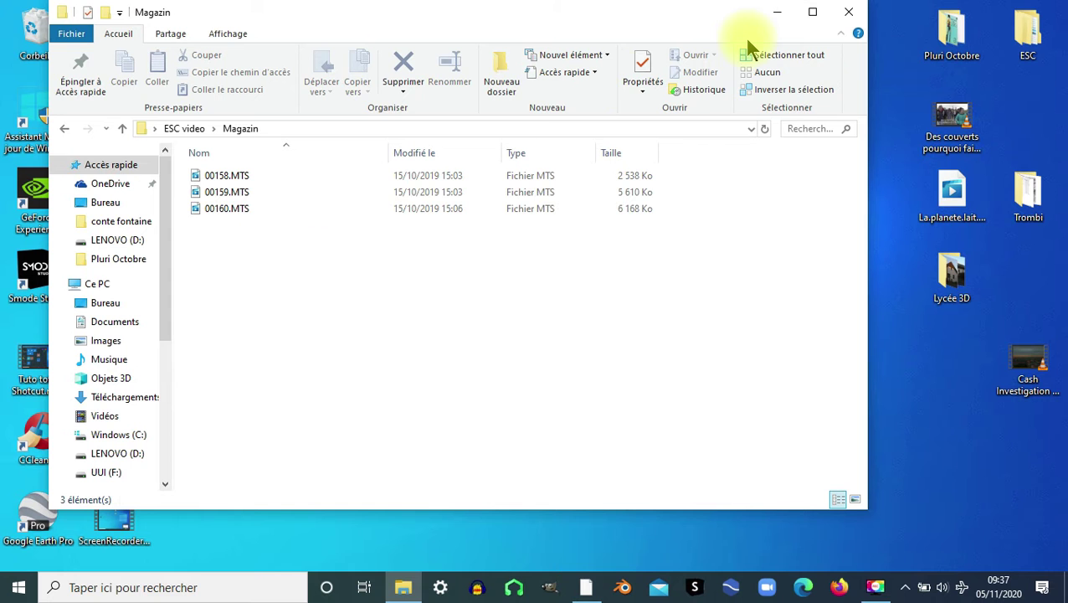
left_click(848, 15)
left_click(503, 270)
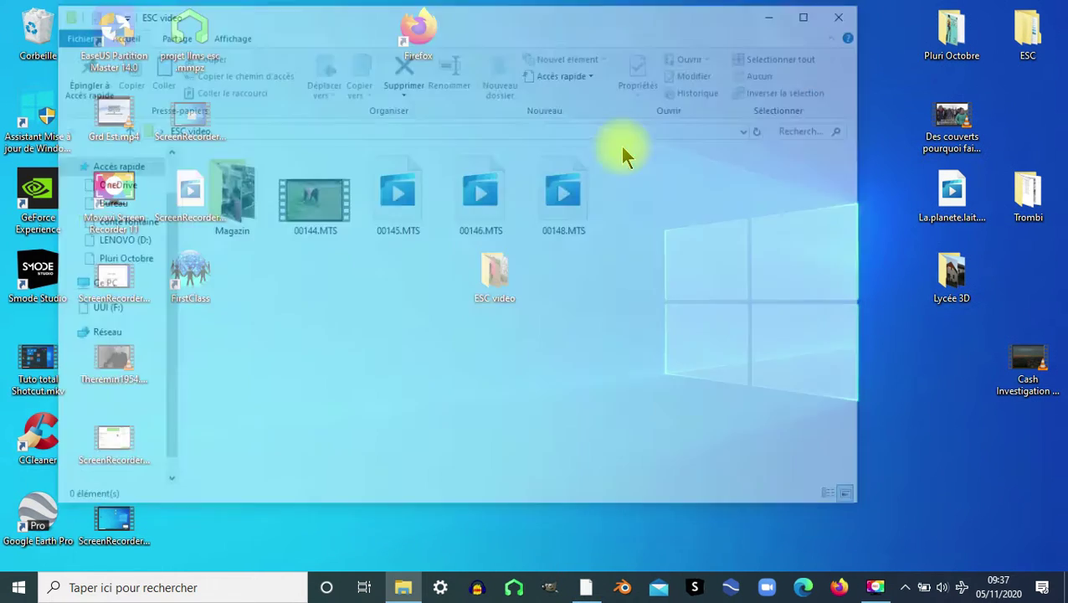
left_click(850, 12)
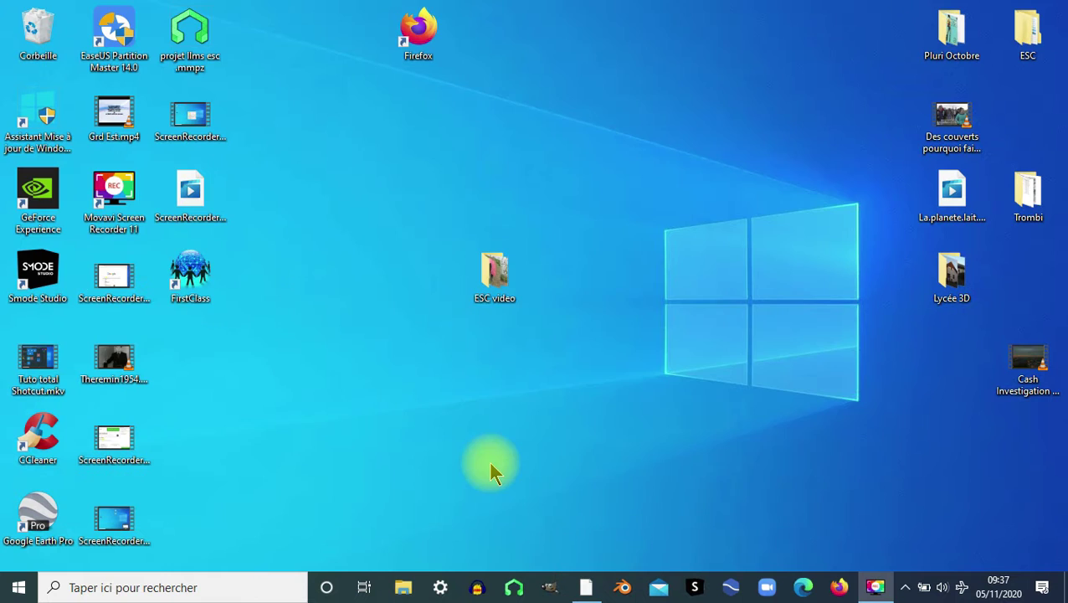
Switch to Shotcut and set the new project's folder to ESC video on the desktop
left_click(592, 590)
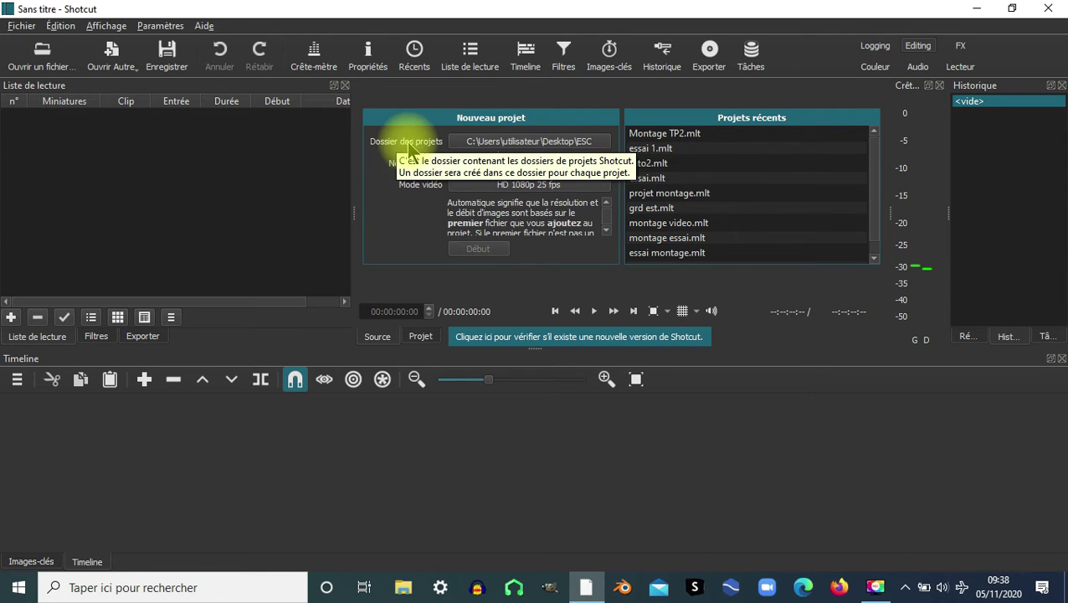
left_click(476, 142)
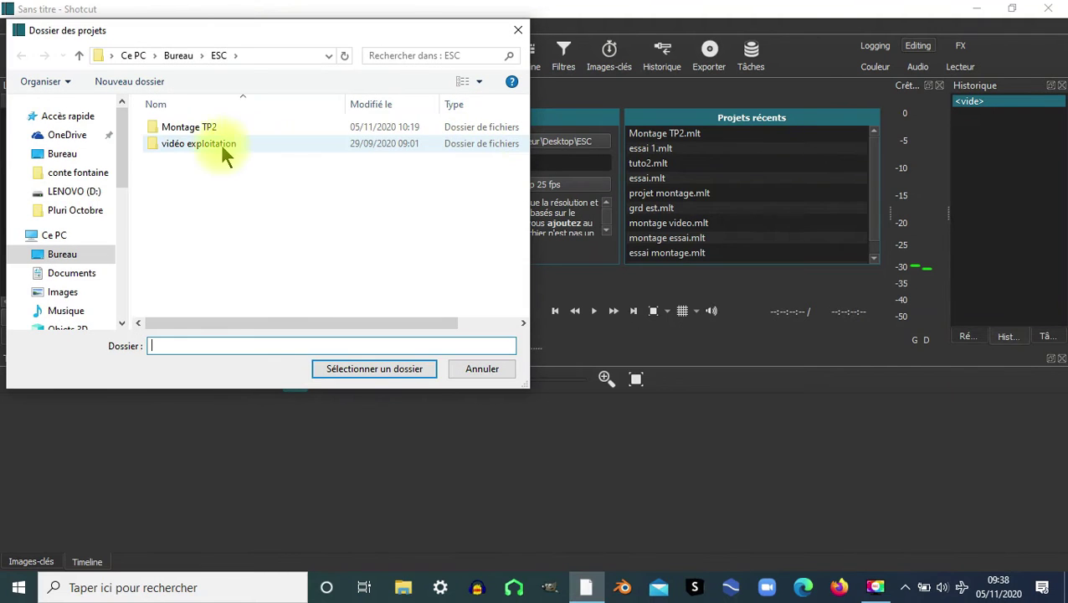
left_click(72, 156)
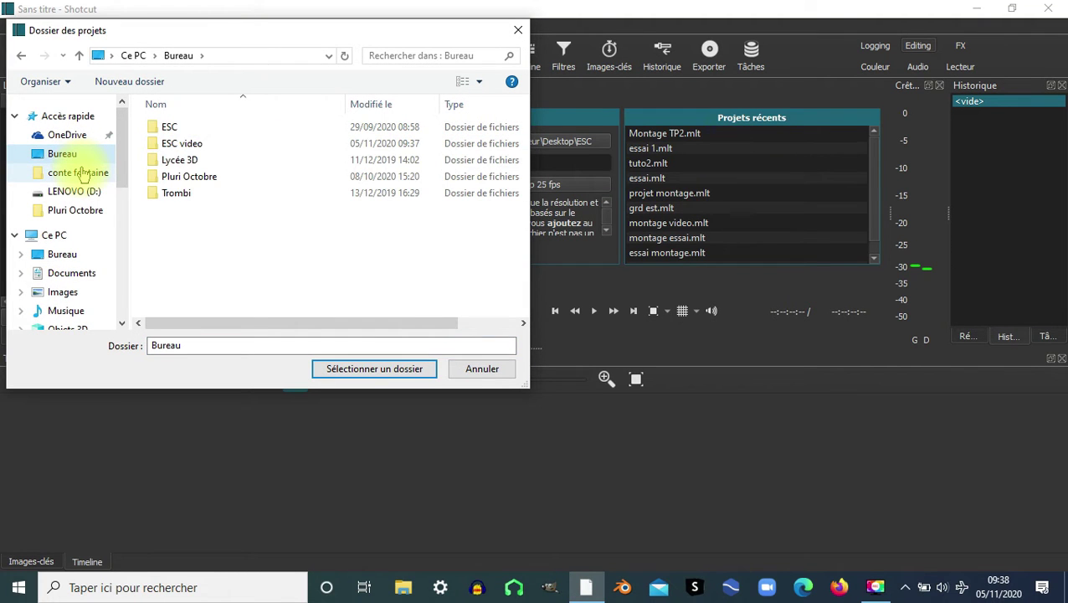
left_click(191, 148)
left_click(167, 144)
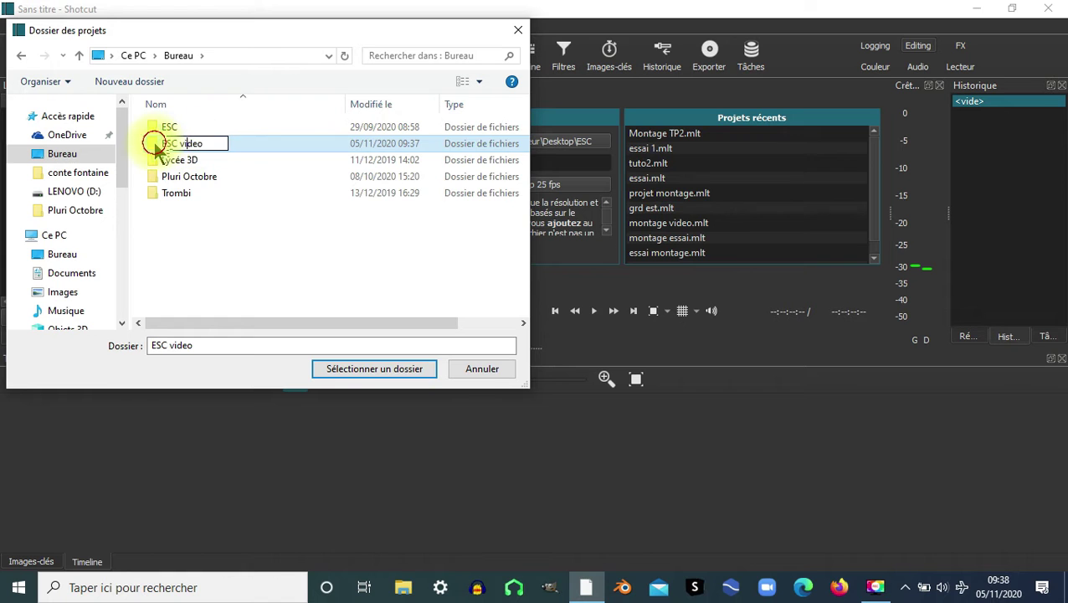
double_click(155, 146)
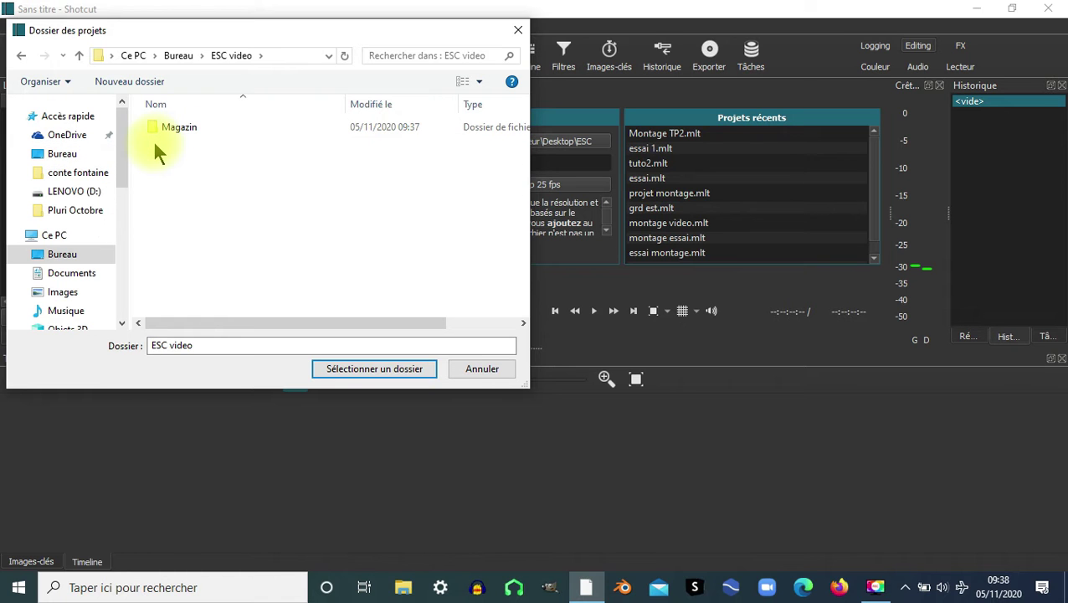
left_click(356, 369)
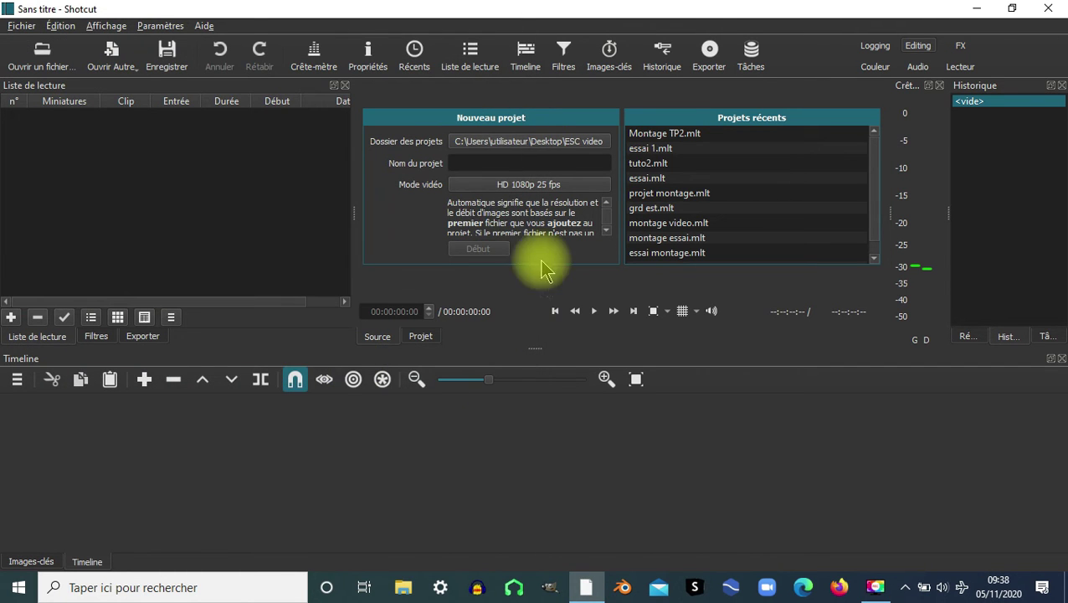
Name the new project tuto 1
left_click(473, 165)
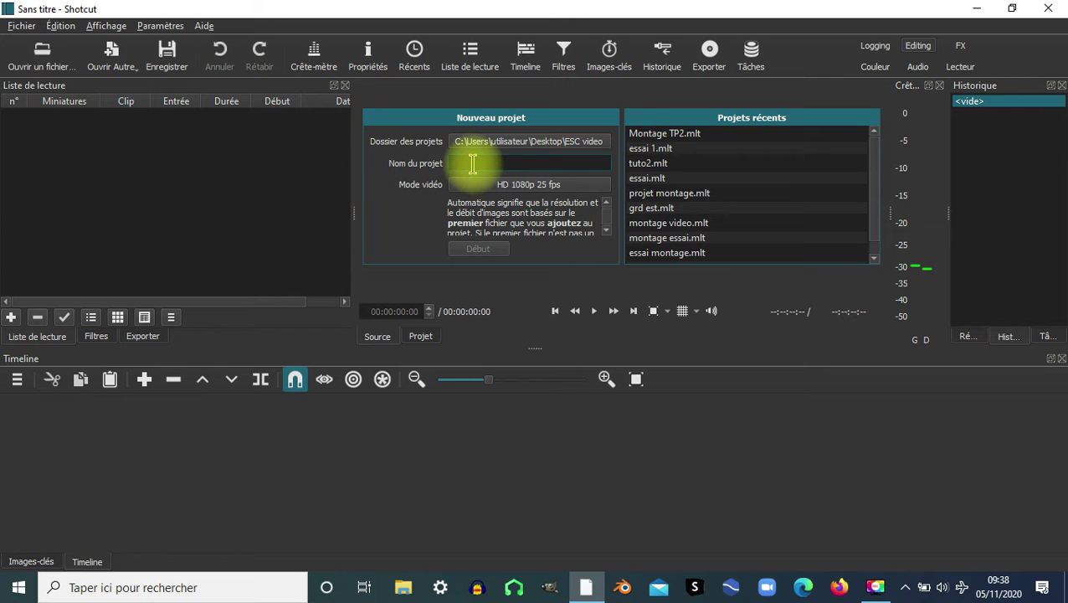
type("tuto")
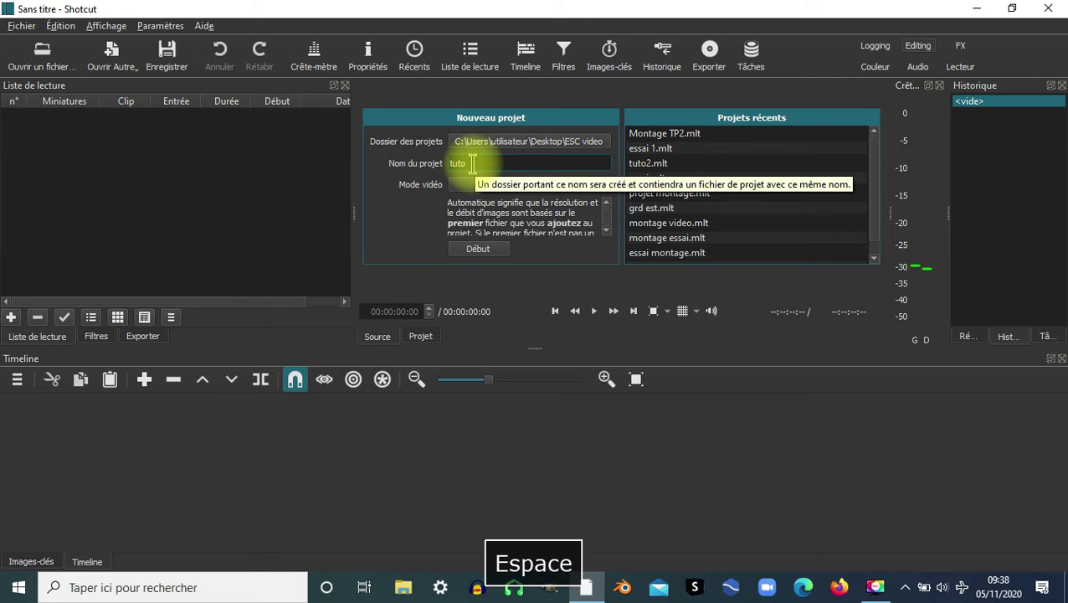
type(" 1")
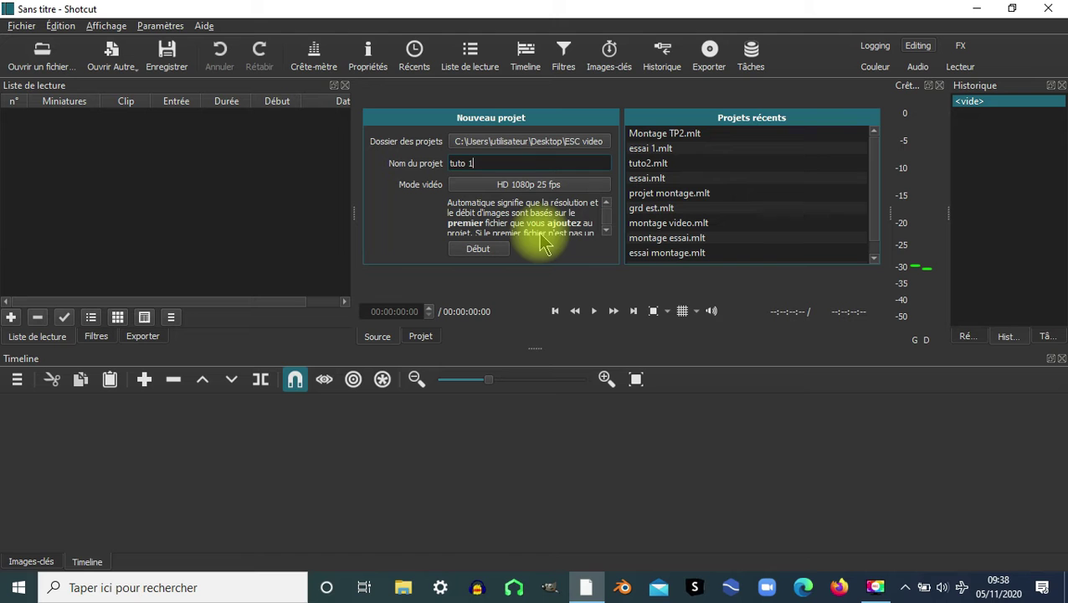
Set the project's video mode to HD 1080p 25 fps and create the project
left_click(526, 184)
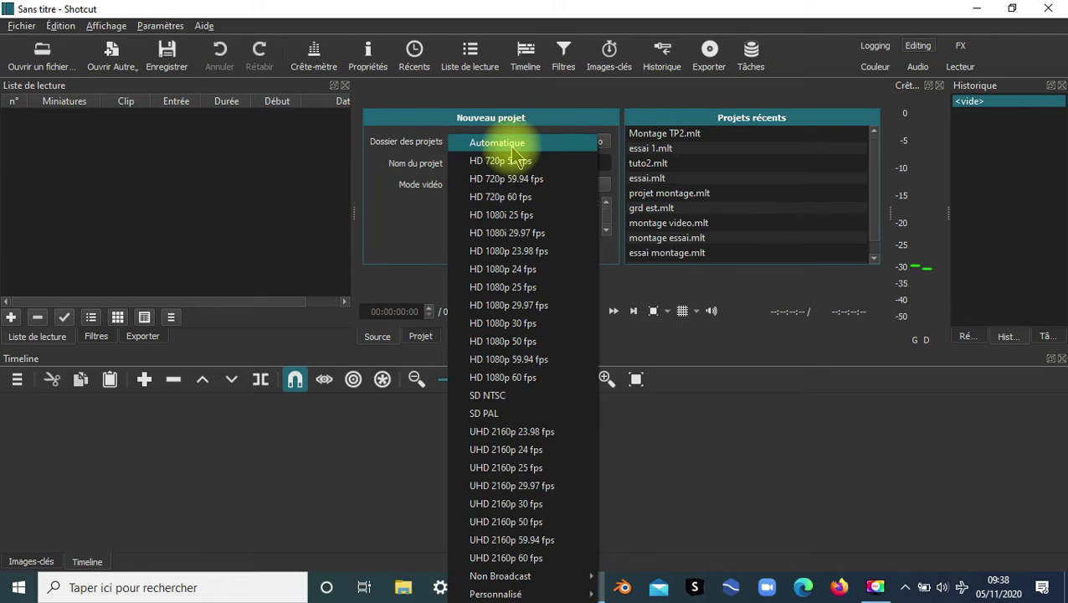
left_click(498, 143)
left_click(527, 185)
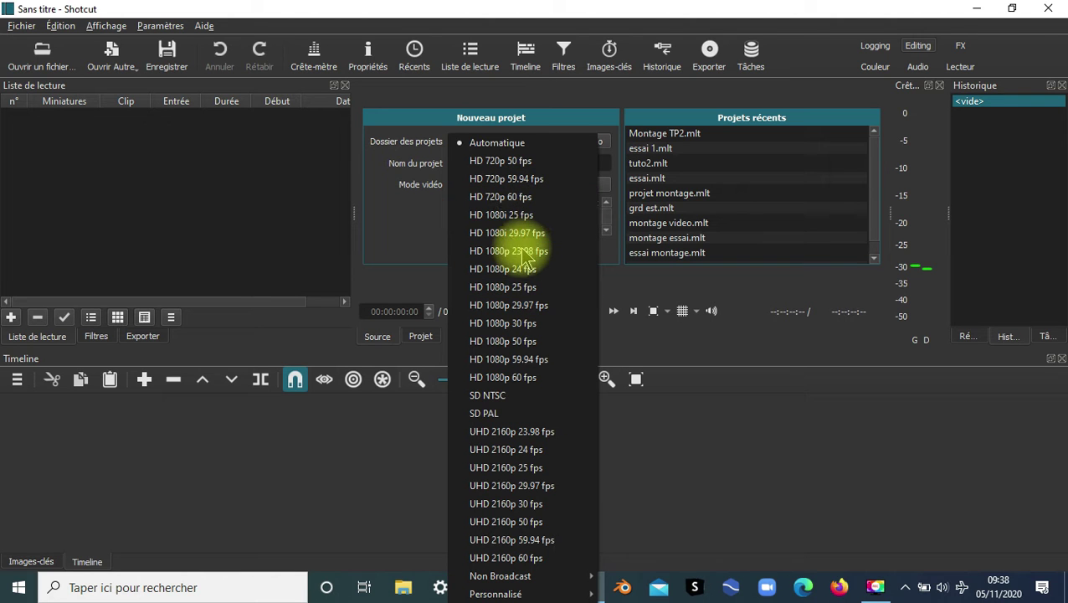
left_click(525, 284)
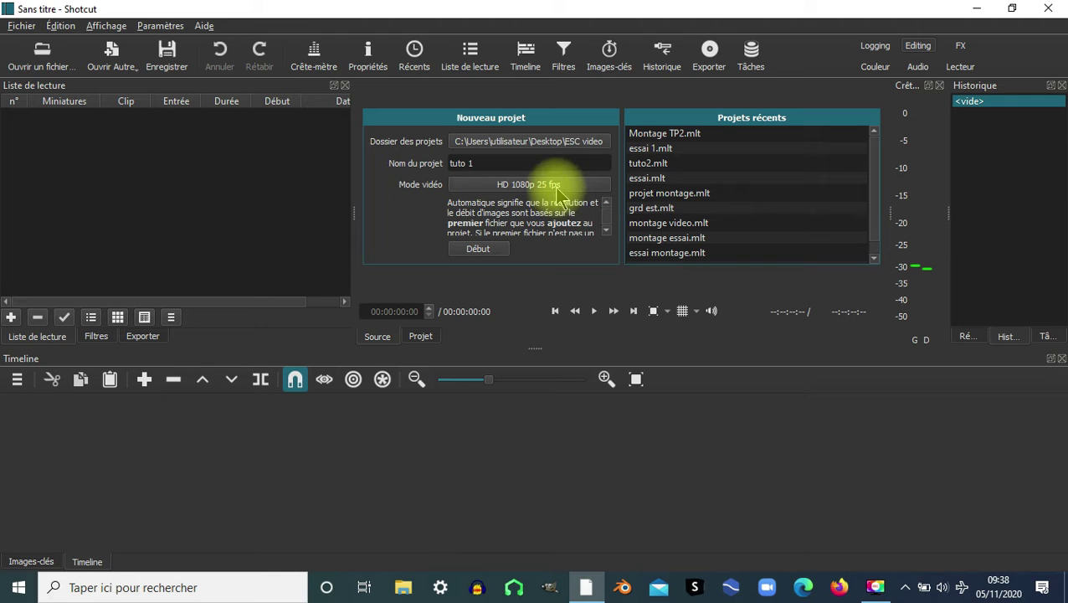
left_click(479, 249)
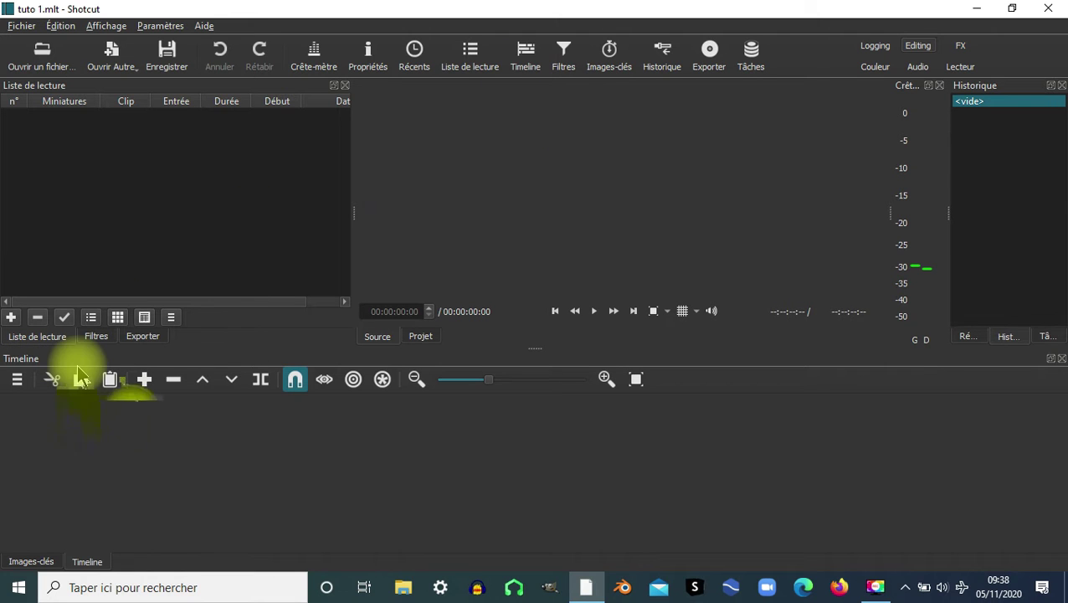
left_click(534, 55)
left_click(529, 55)
left_click(663, 55)
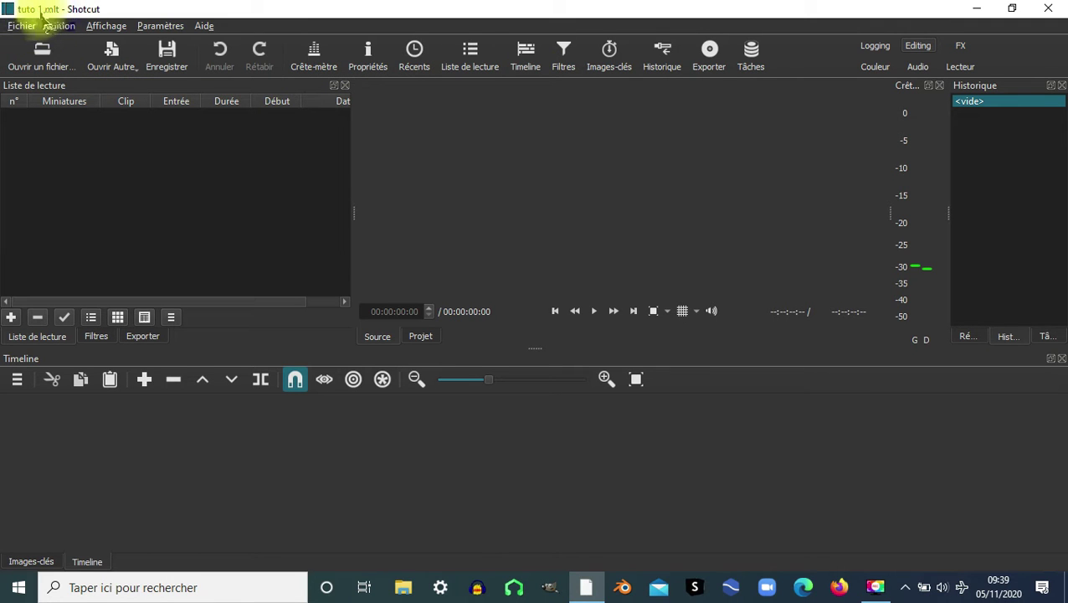
Import the clips 00144.MTS, 00145.MTS, 00146.MTS and 00148.MTS from the desktop's ESC video folder into the playlist
left_click(44, 52)
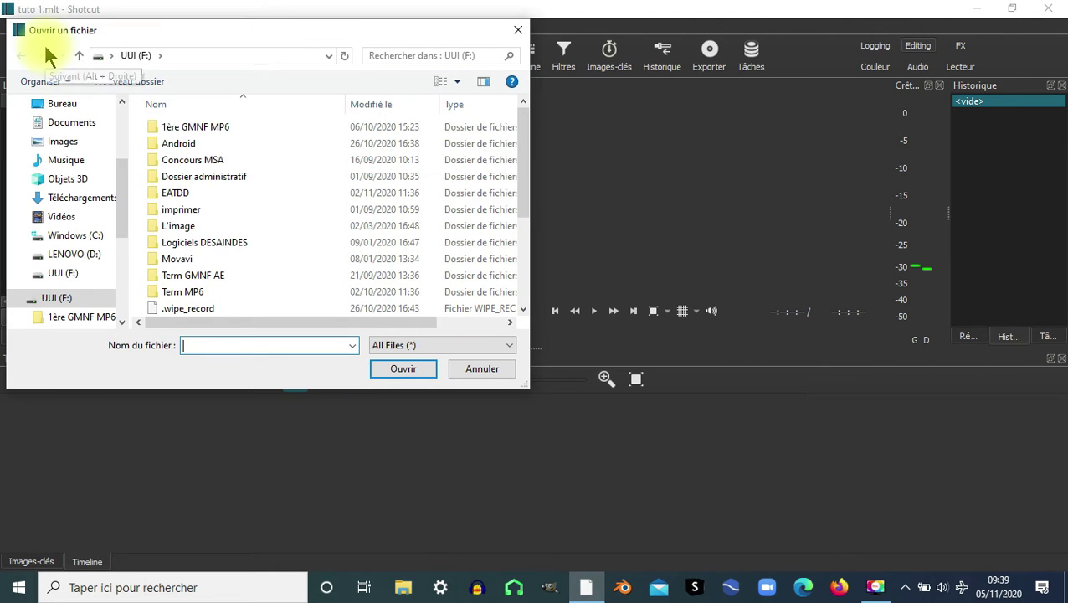
left_click_drag(116, 220, 117, 181)
left_click(66, 187)
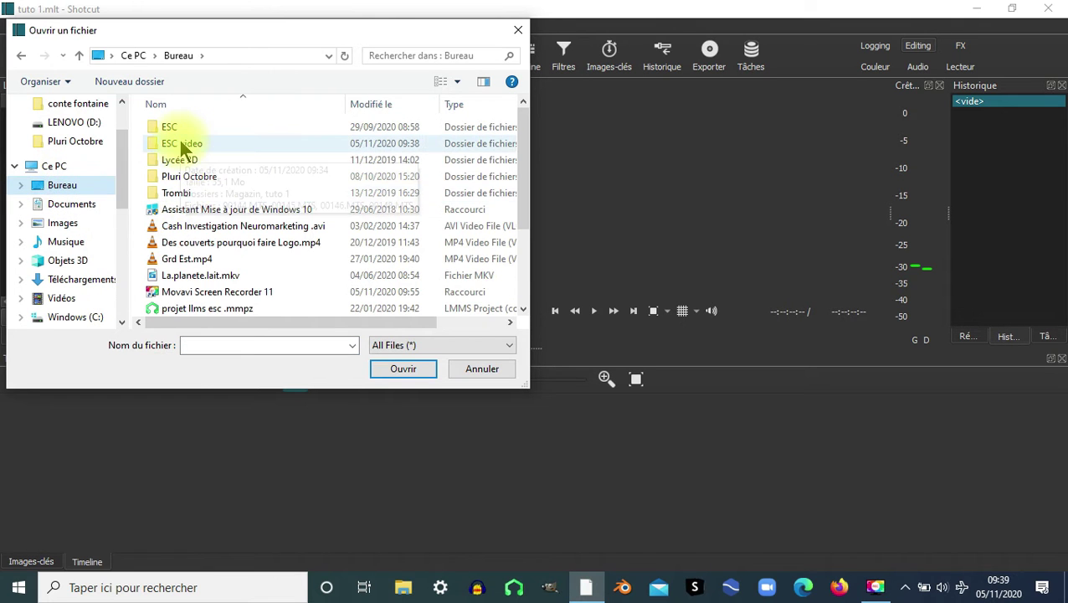
double_click(183, 143)
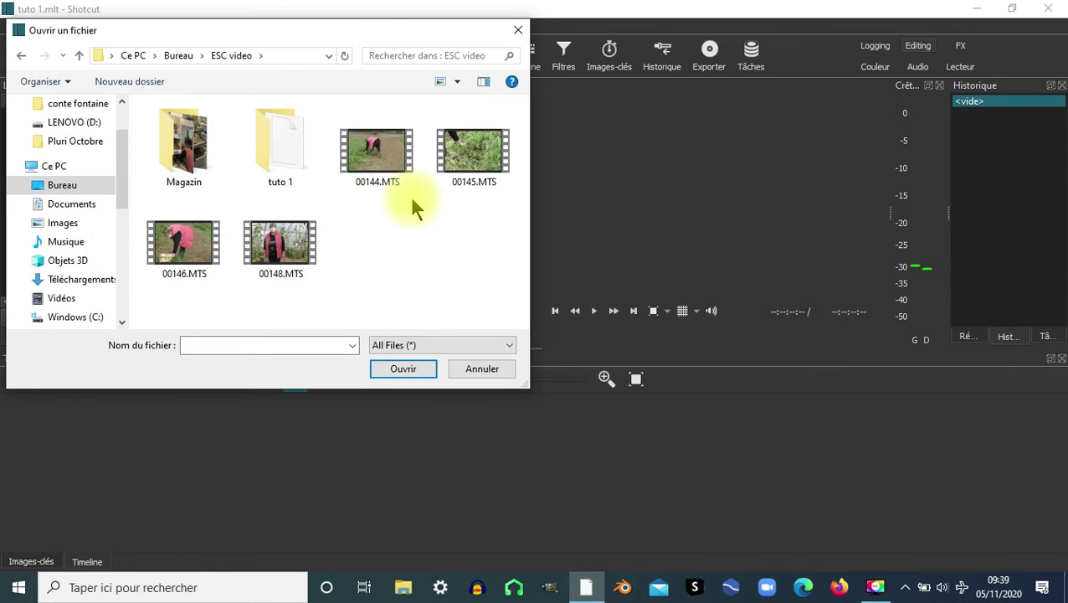
left_click(372, 163)
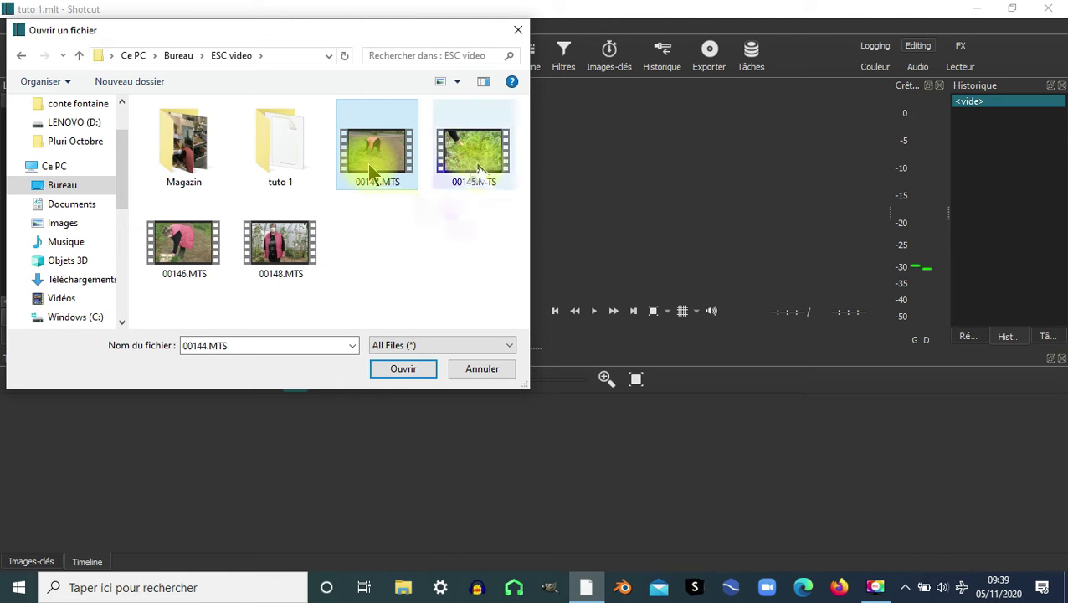
key("Right")
key("super")
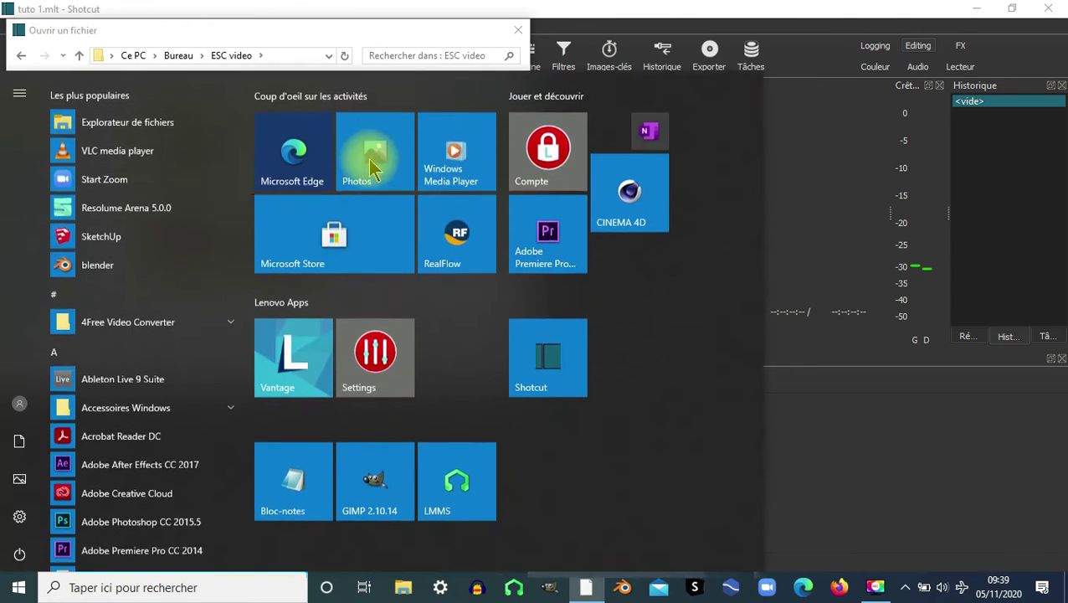
left_click(809, 251)
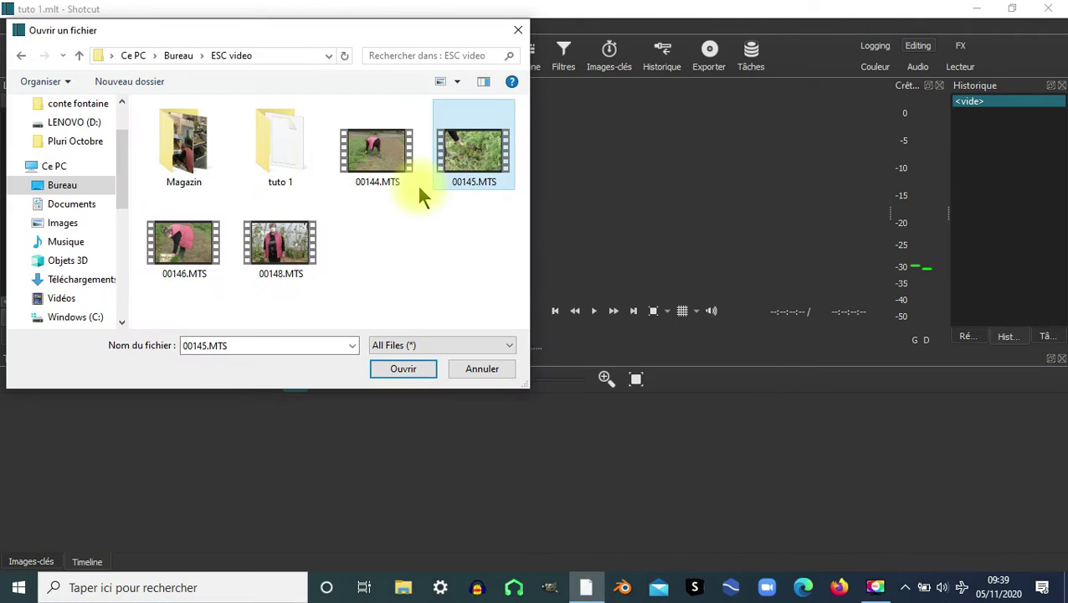
left_click(387, 186, "ctrl")
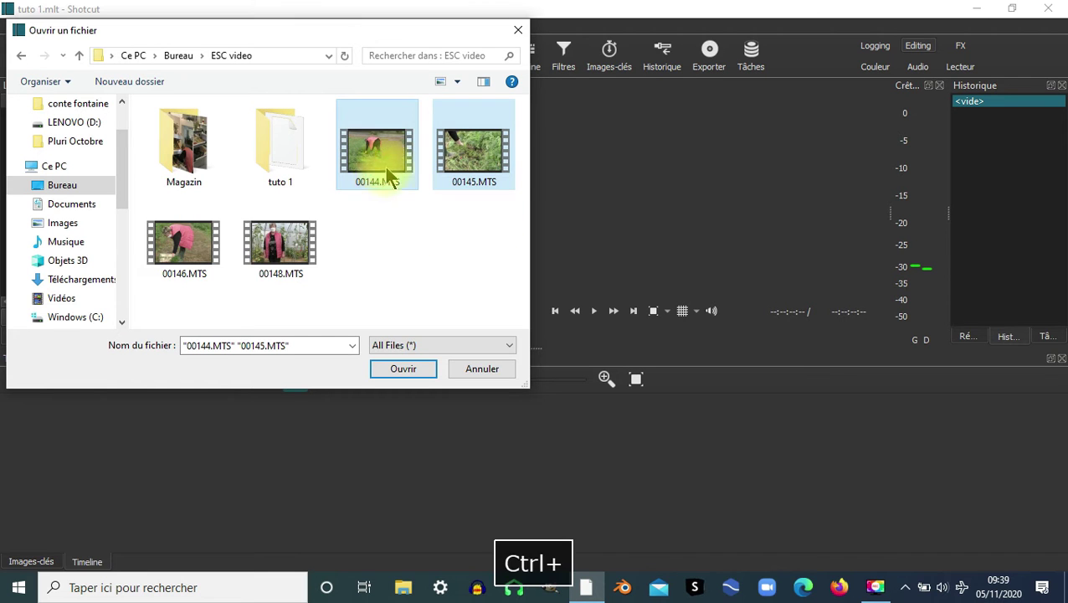
left_click(280, 242, "ctrl")
left_click(187, 251, "ctrl")
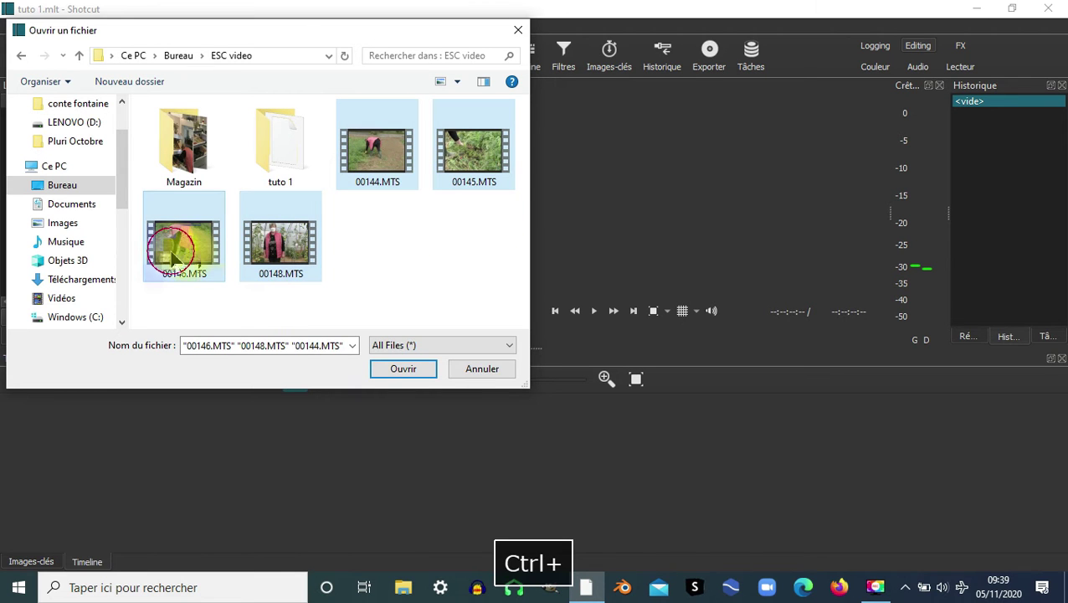
left_click(415, 376)
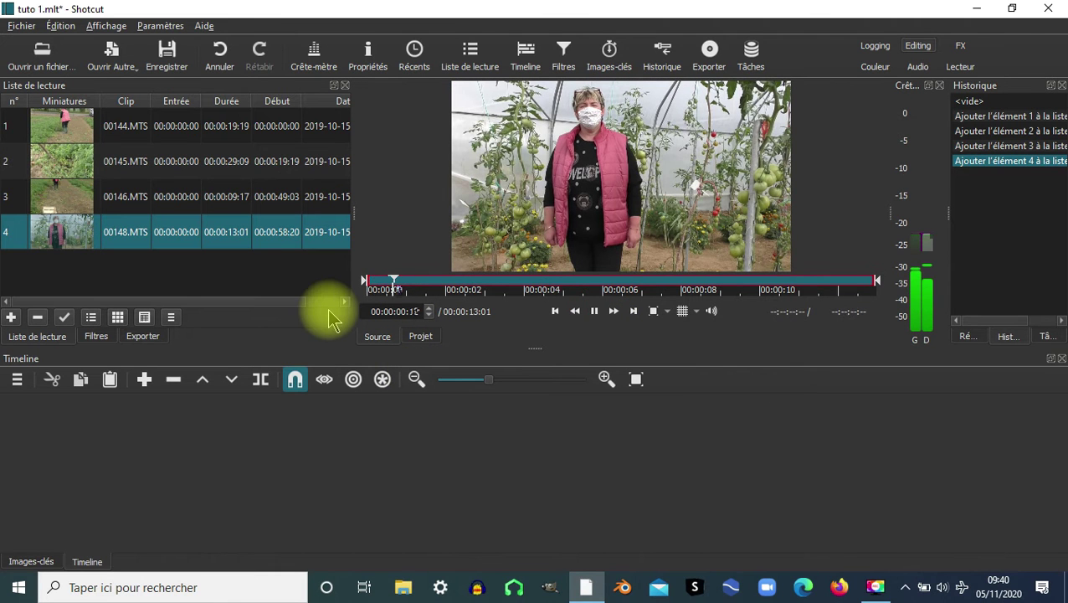
Pause the preview of clip 00148.MTS and move its playhead to 00:00:04:06
left_click(595, 312)
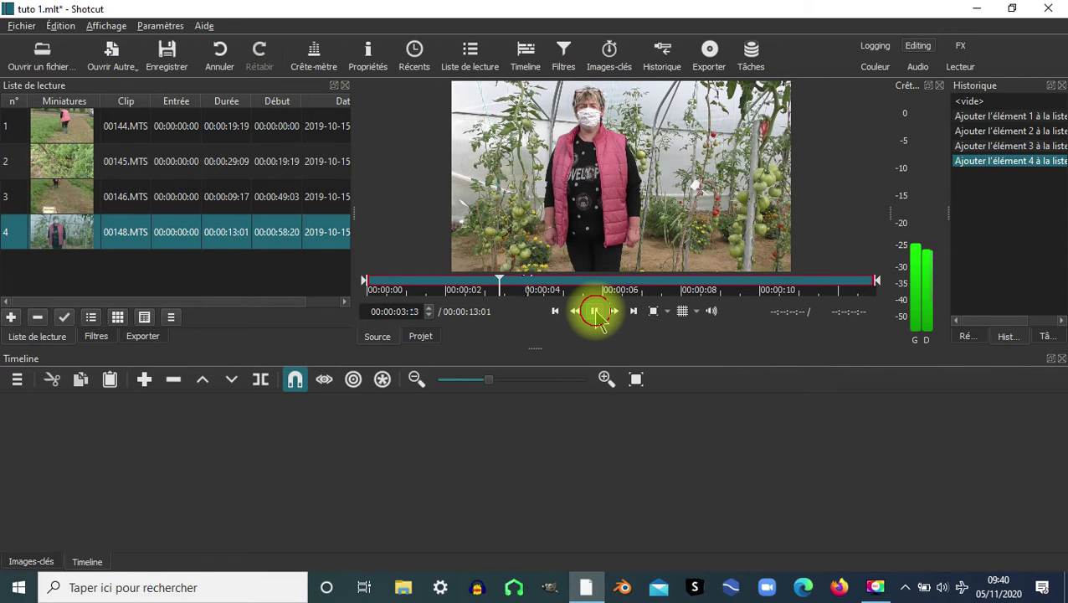
left_click(531, 287)
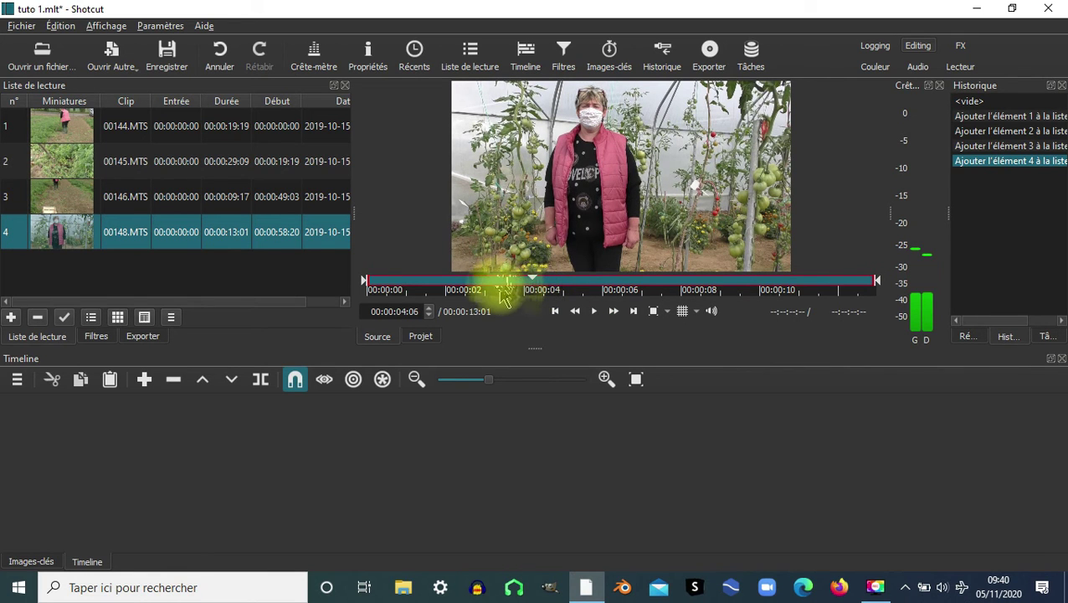
Play clip 00148.MTS from its beginning, then scrub through its first second around 00:00:00:13 to examine where the footage should start
left_click(365, 288)
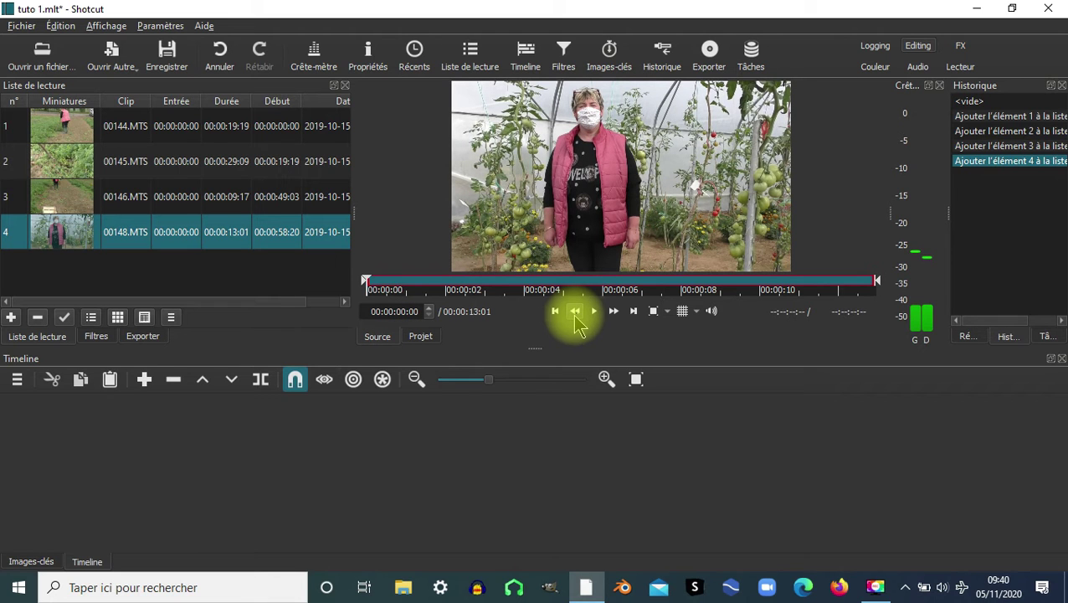
left_click(593, 312)
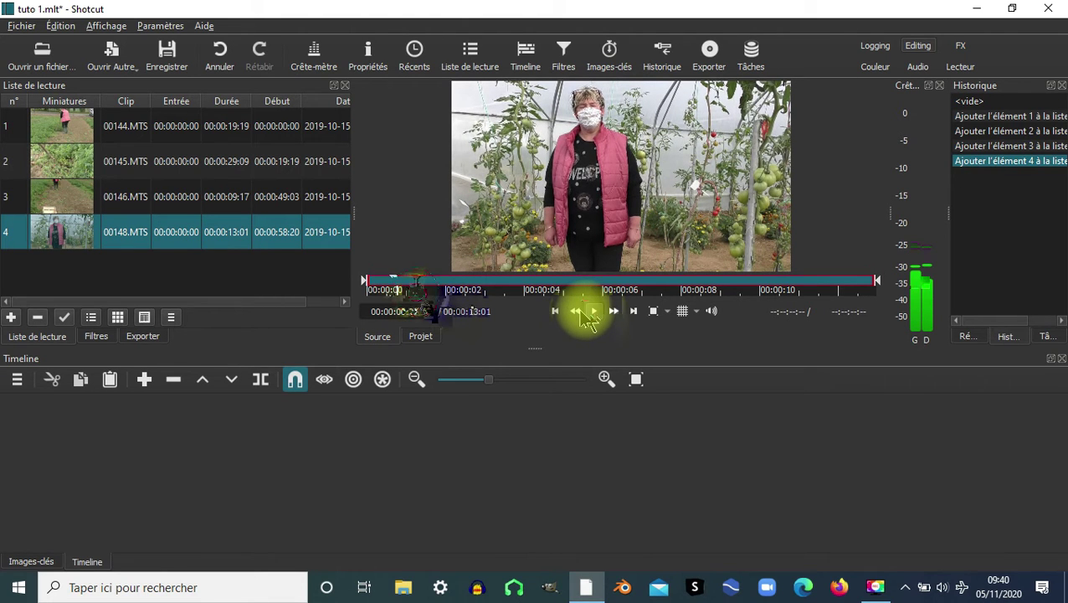
left_click(402, 290)
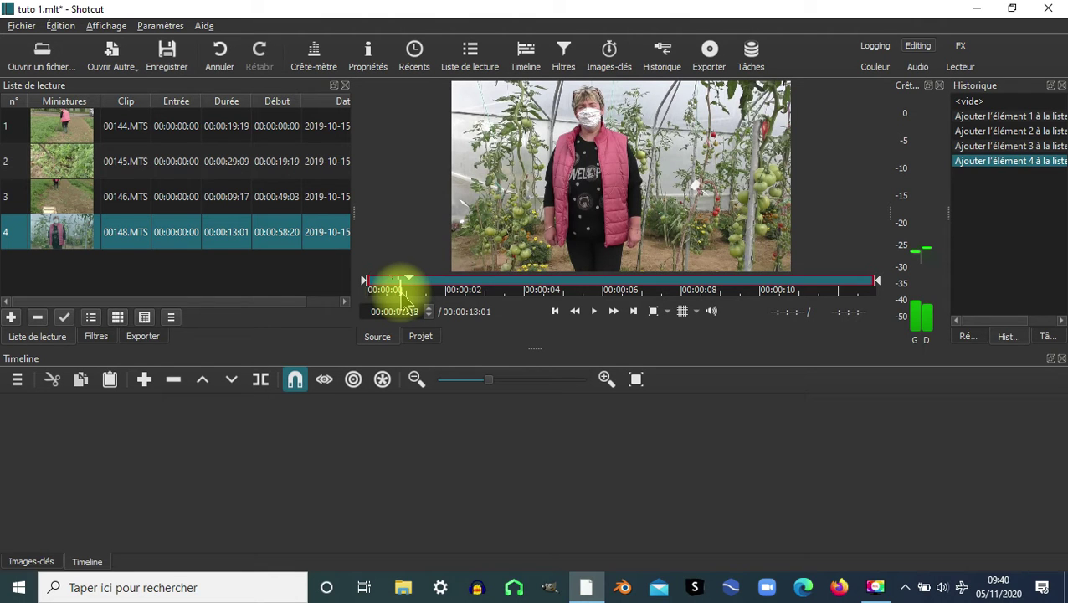
left_click(387, 291)
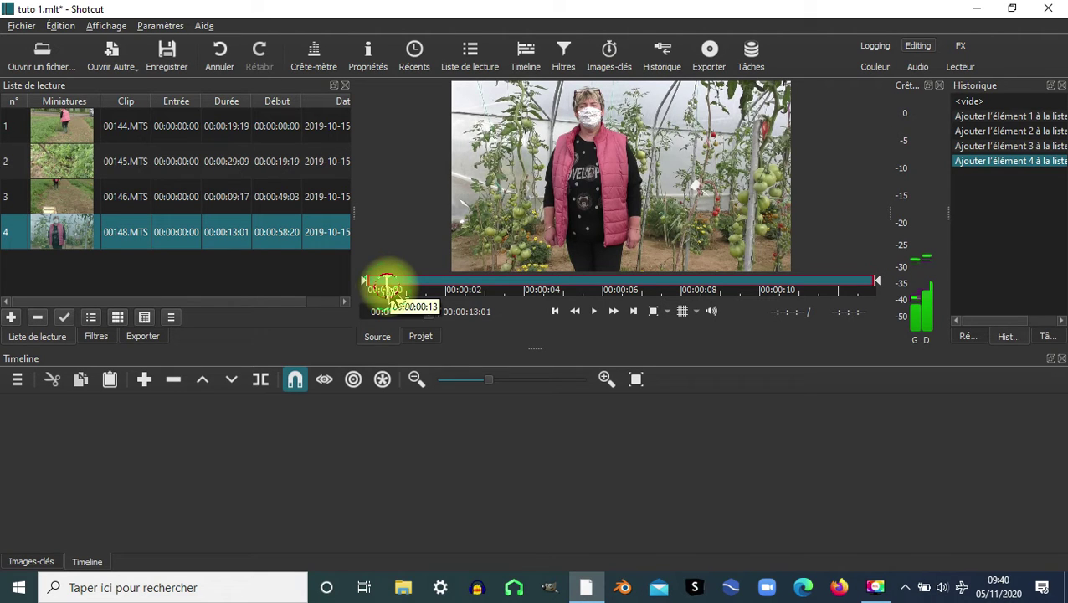
left_click_drag(390, 295, 398, 295)
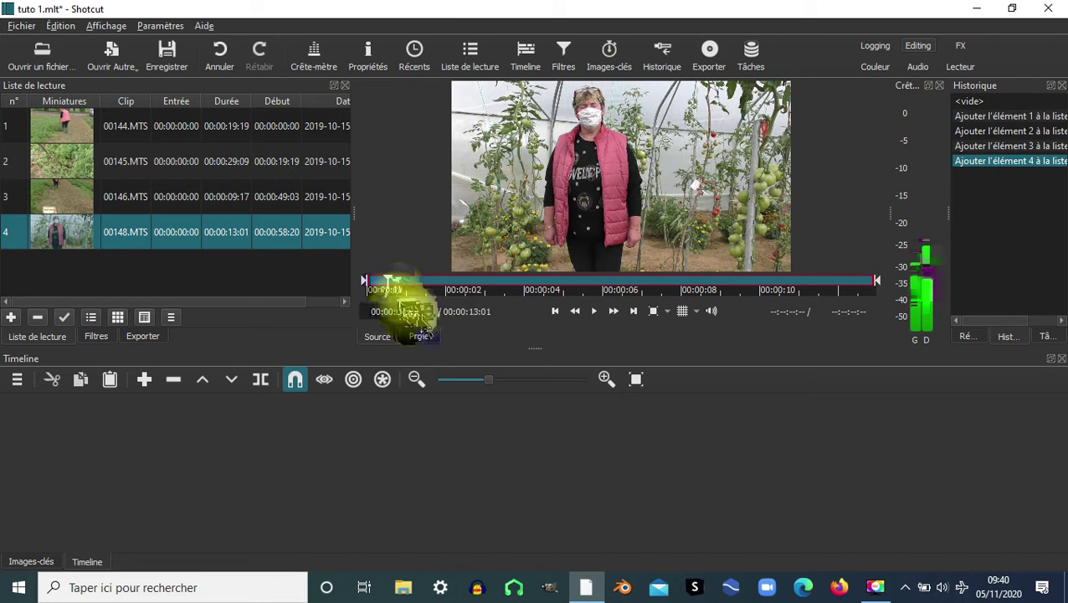
Trim clip 00148.MTS in the source viewer so it starts at 00:00:00:14 and ends at 00:00:11:17
left_click_drag(369, 282, 382, 286)
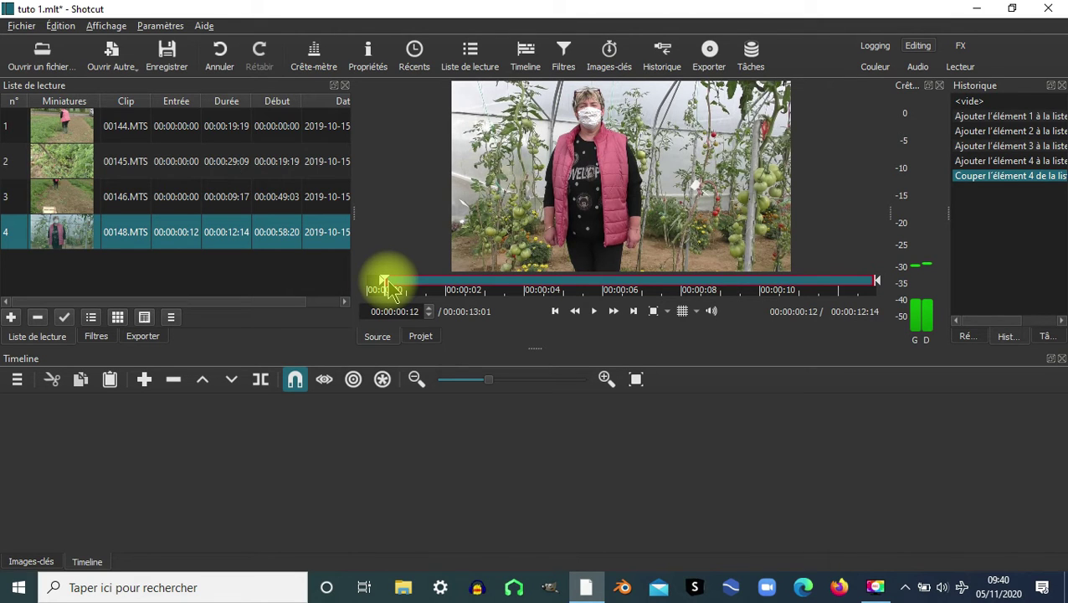
left_click_drag(876, 281, 753, 287)
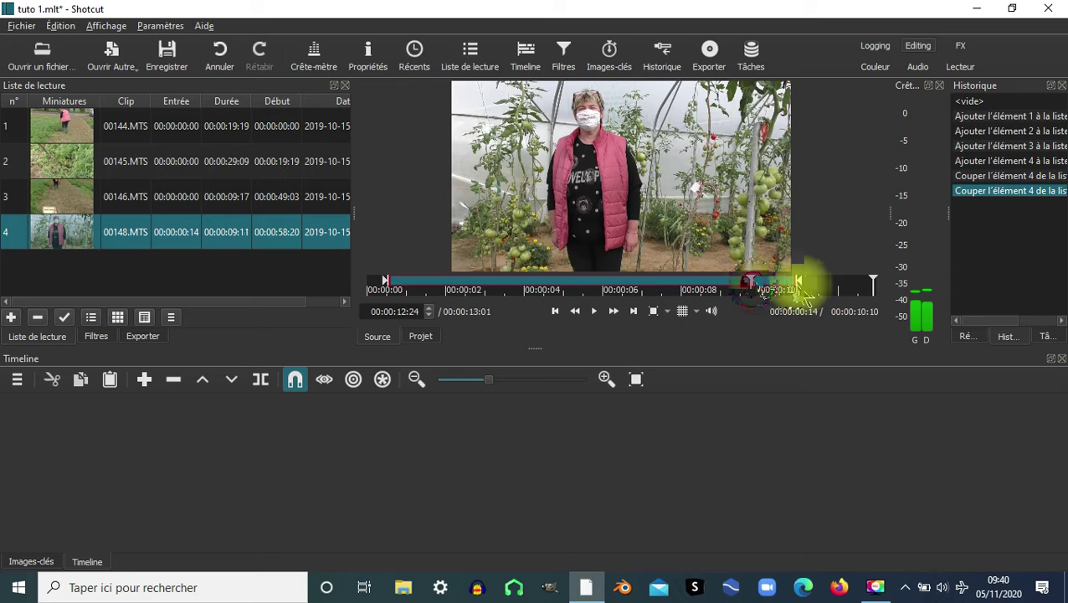
left_click_drag(801, 290, 808, 292)
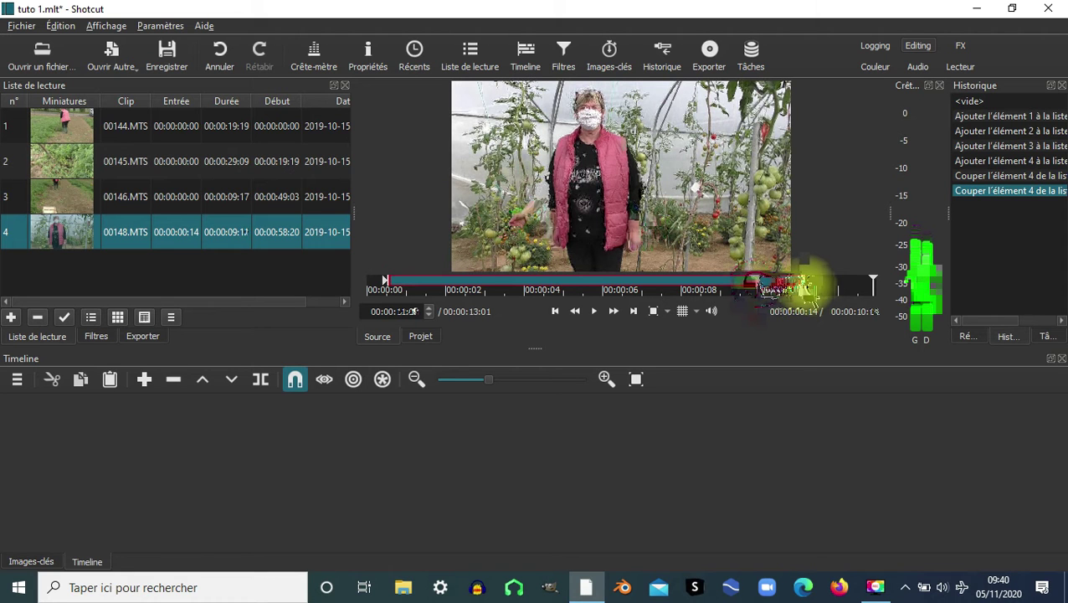
left_click_drag(807, 291, 834, 291)
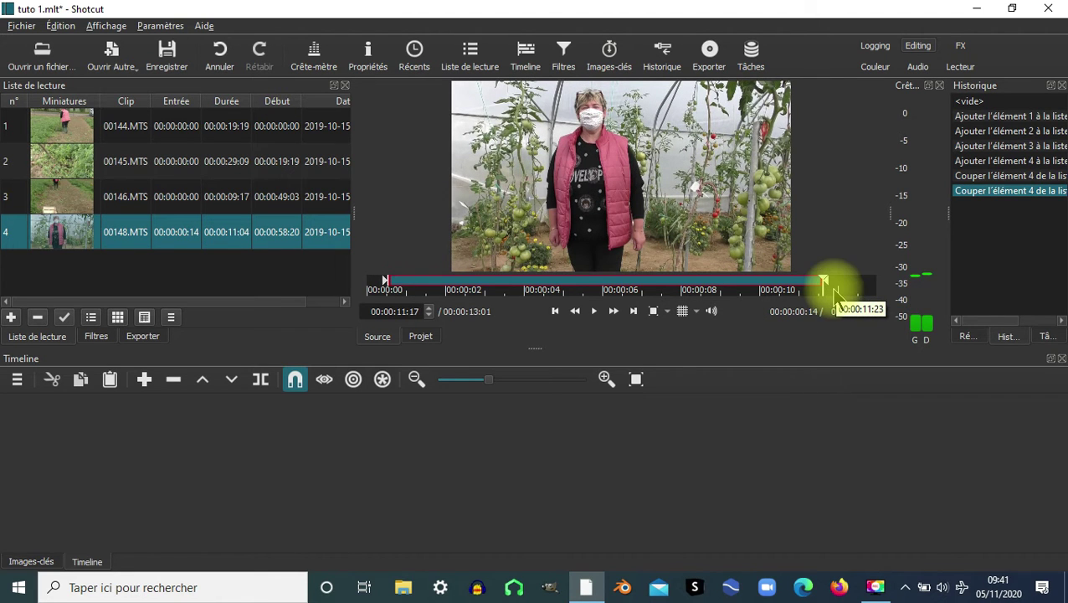
Place the trimmed clip 00148.MTS at the start of a new V1 track and switch the track's lock and audio on and off
mouse_move(754, 251)
left_mouse_down()
mouse_move(355, 362)
mouse_move(50, 407)
left_mouse_up()
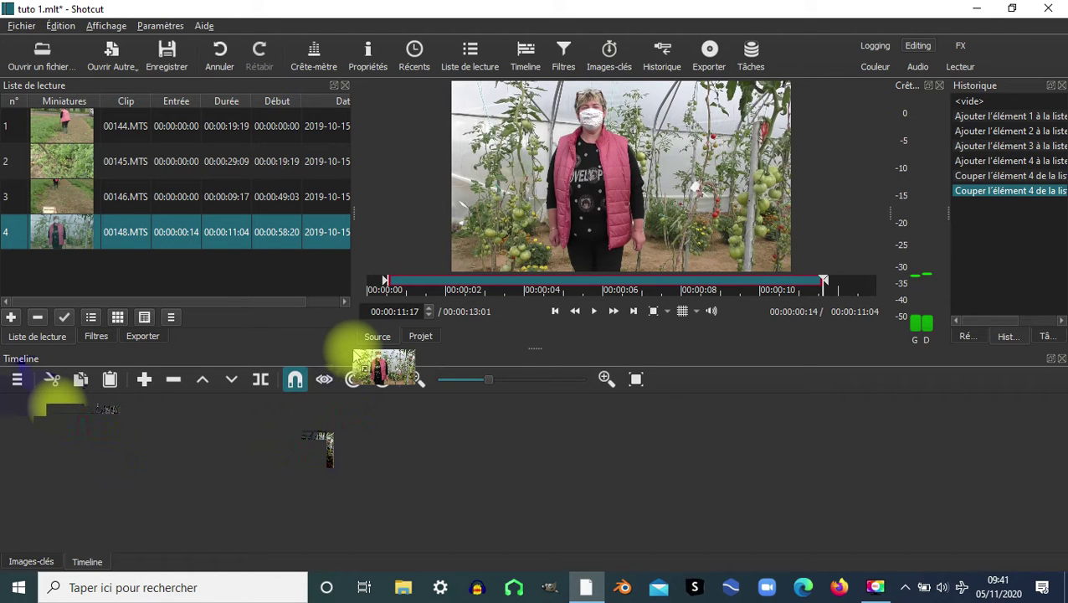
left_click_drag(50, 408, 233, 492)
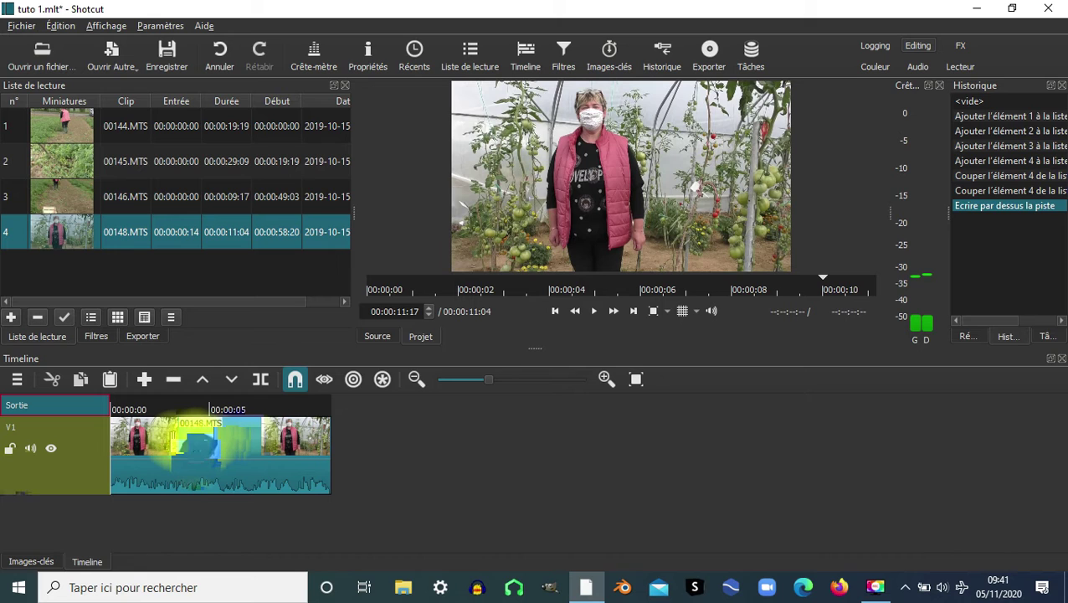
left_click(7, 449)
Open 00148.MTS from the playlist to compare the source and project views, and move the timeline playhead to 00:00:06:22
double_click(60, 231)
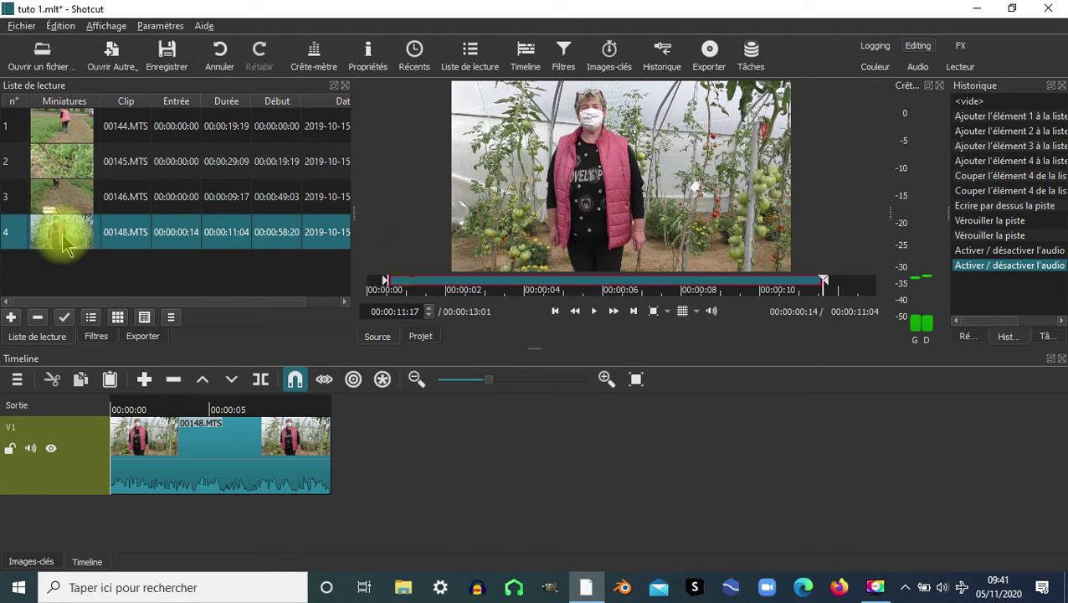
left_click_drag(453, 250, 422, 317)
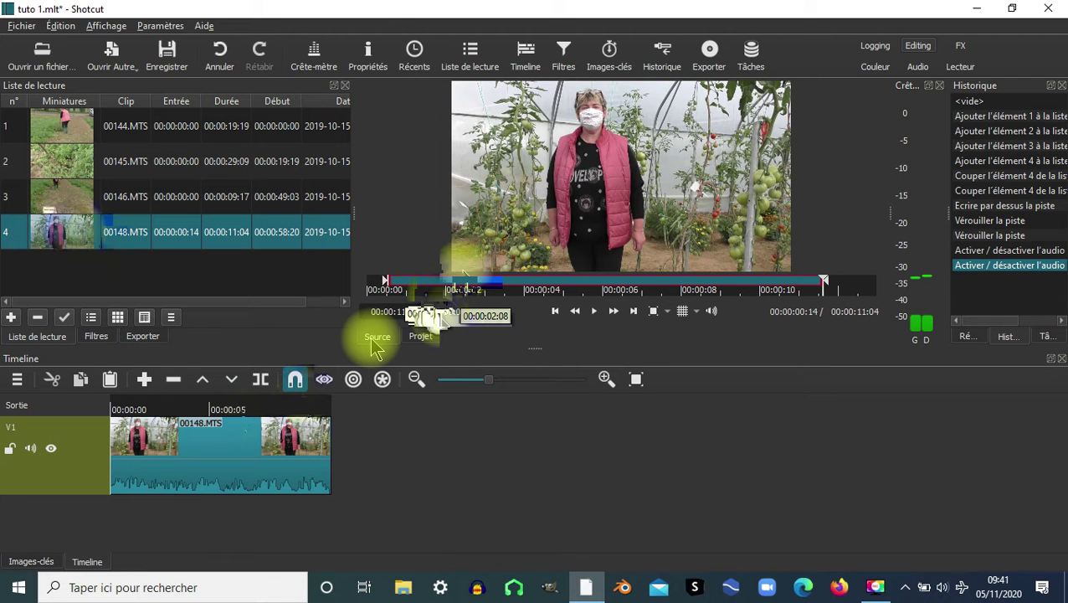
left_click_drag(376, 345, 377, 345)
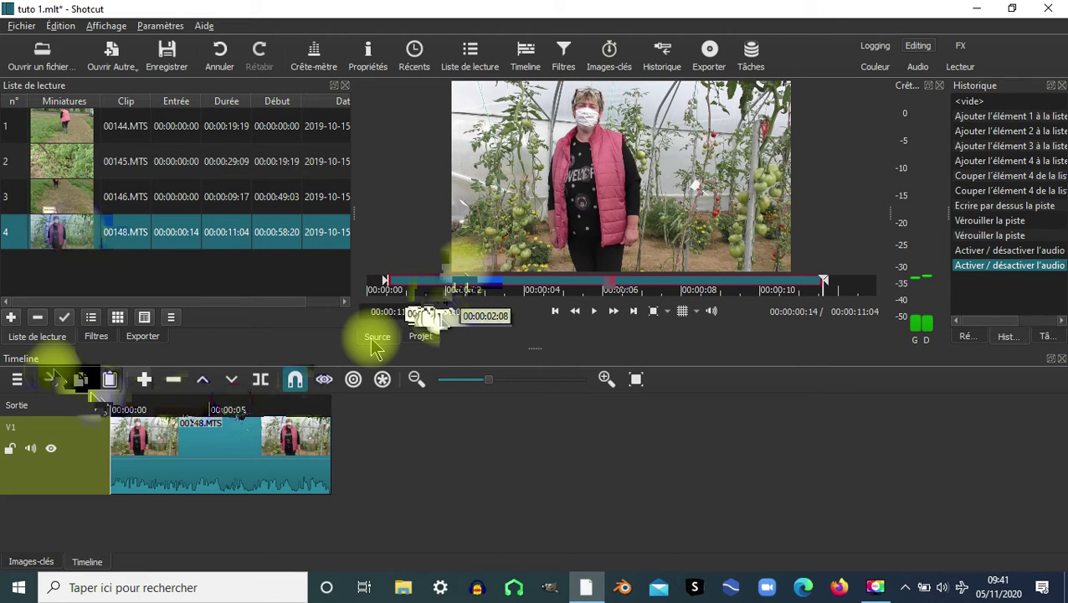
left_click_drag(377, 345, 244, 405)
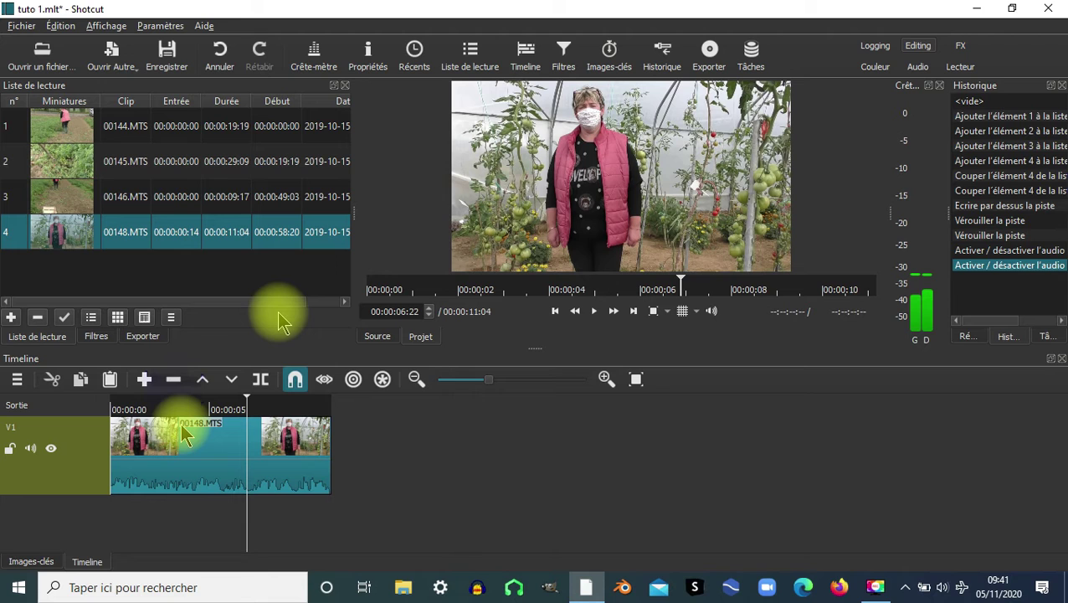
Move clip 00148.MTS along track V1 to start at about 00:00:21 and place the playhead at 00:00:13:00
left_click_drag(184, 434, 530, 454)
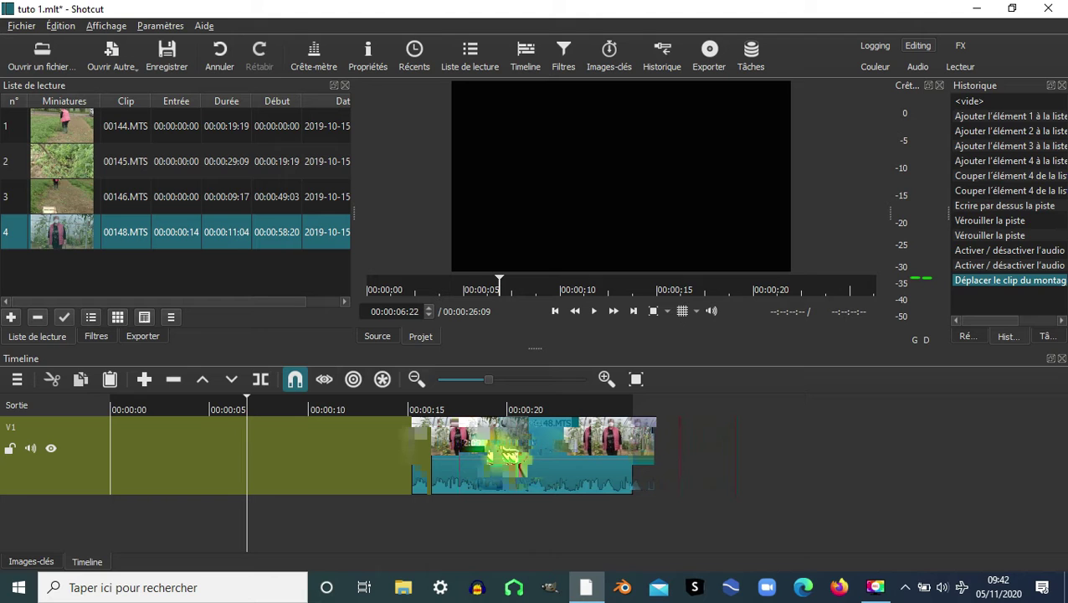
left_click_drag(536, 452, 657, 452)
left_click(214, 417)
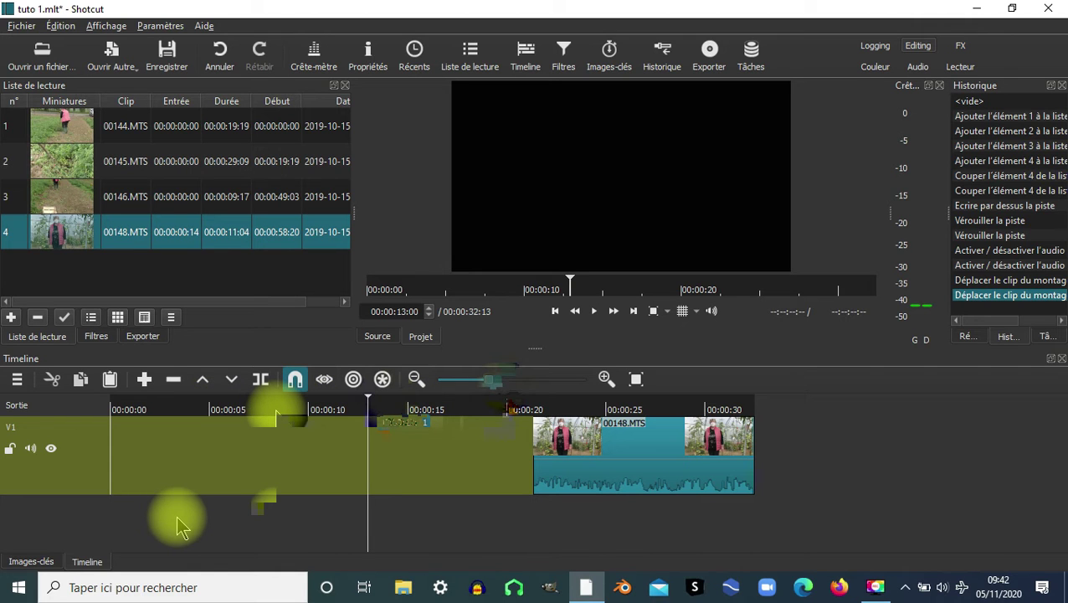
Enlarge the timeline panel slightly and adjust the size of the panels around the viewer
left_click_drag(536, 348, 540, 392)
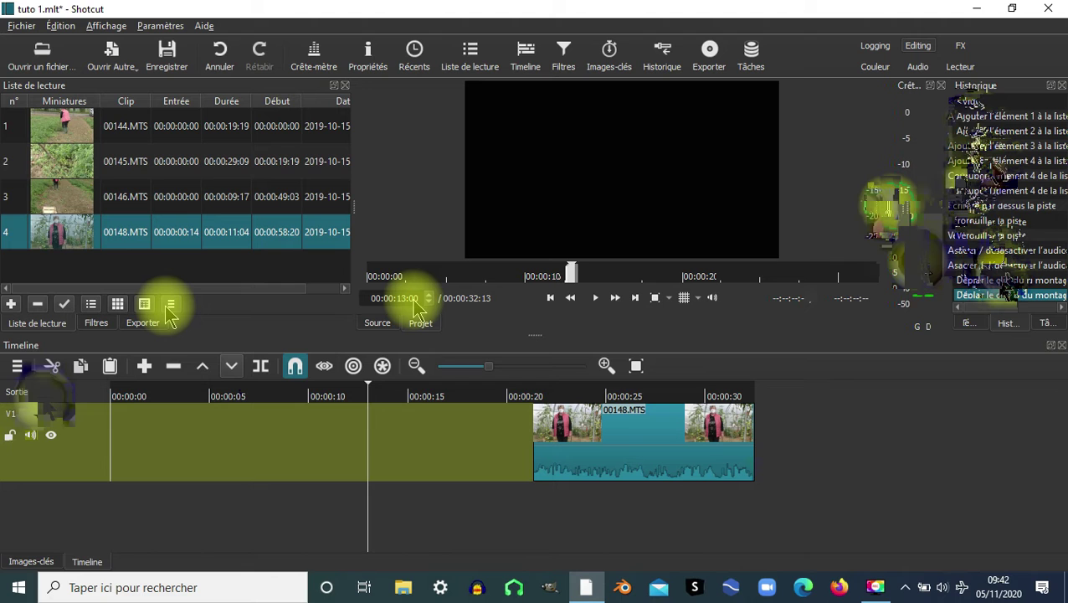
left_click_drag(569, 402, 544, 400)
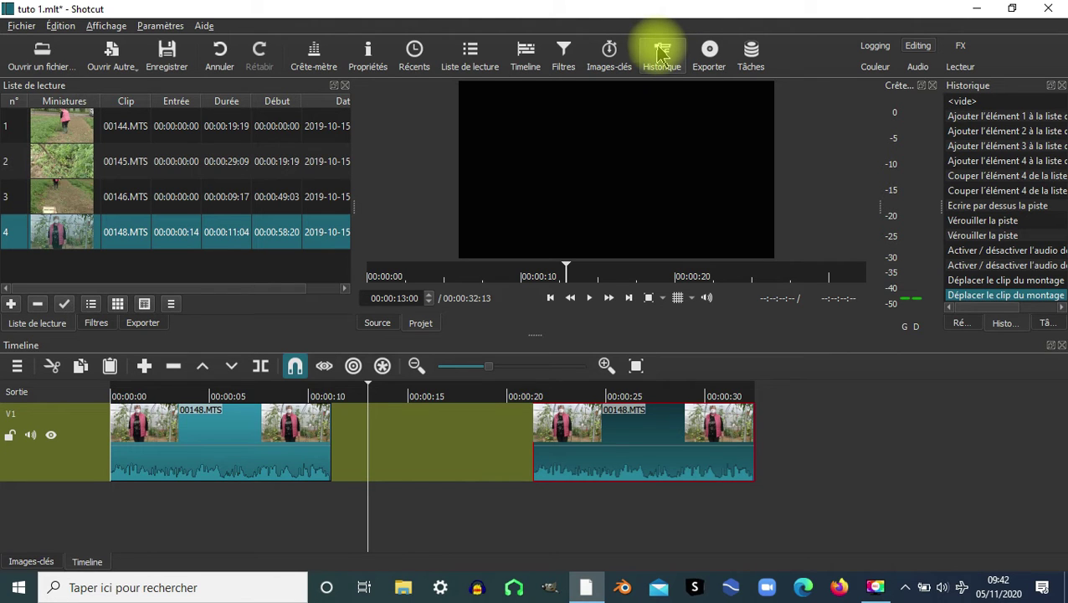
Delete the copy of clip 00148.MTS that starts at about 00:00:21 on track V1
left_click(617, 428)
left_click(251, 453)
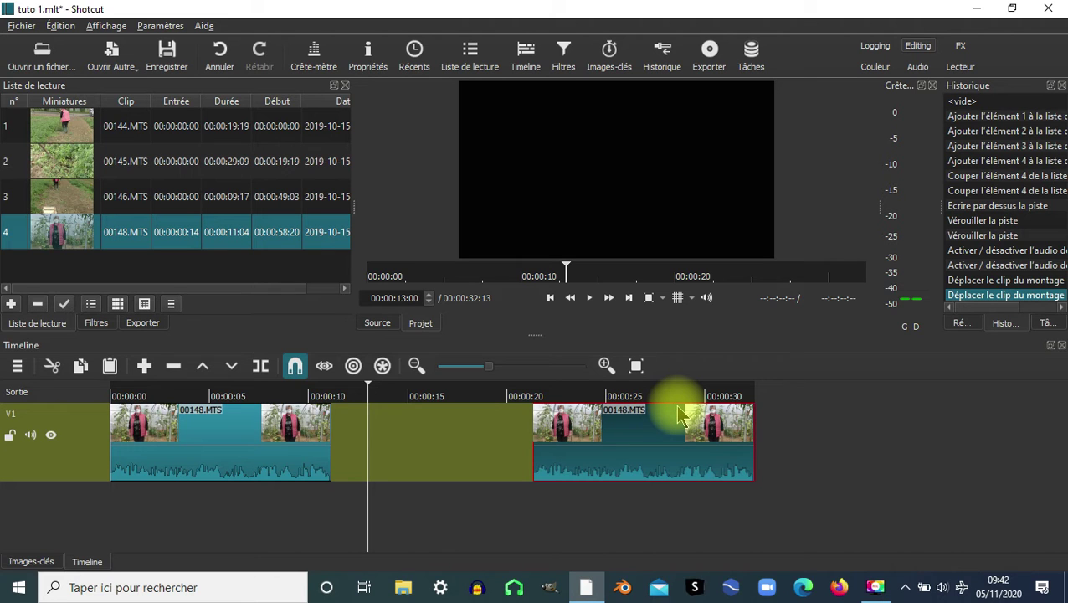
right_click(592, 418)
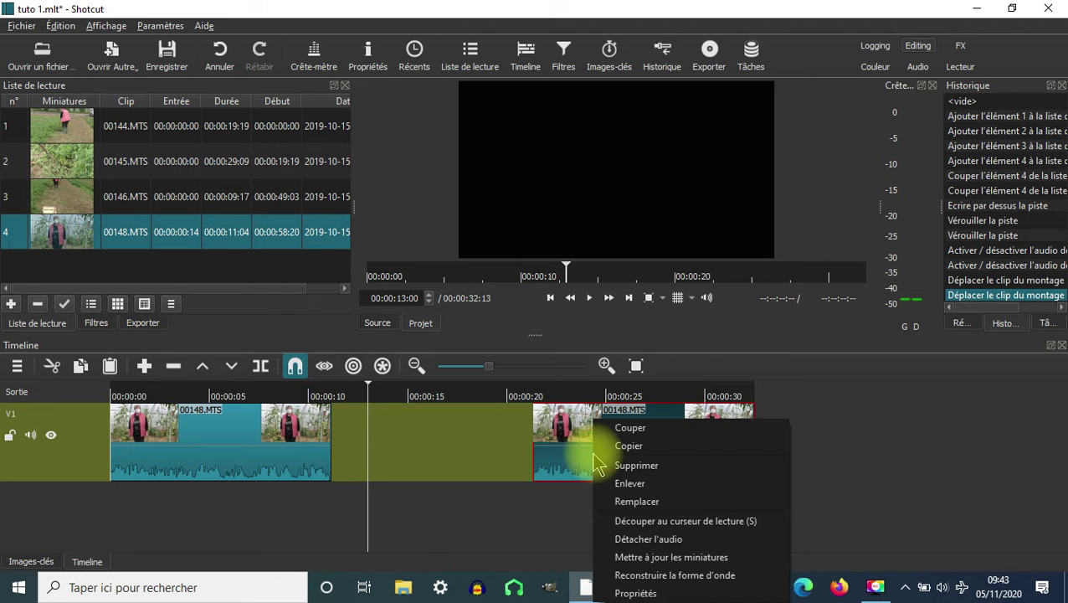
left_click(636, 463)
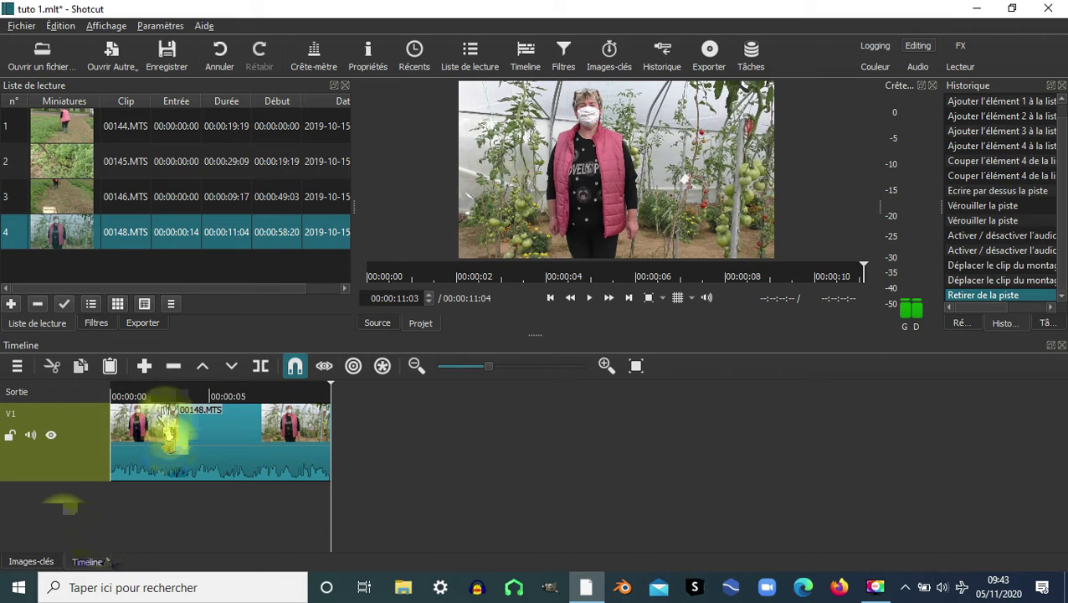
Add a second video track and move clip 00148.MTS along V1 to start at about 00:00:25
right_click(241, 469)
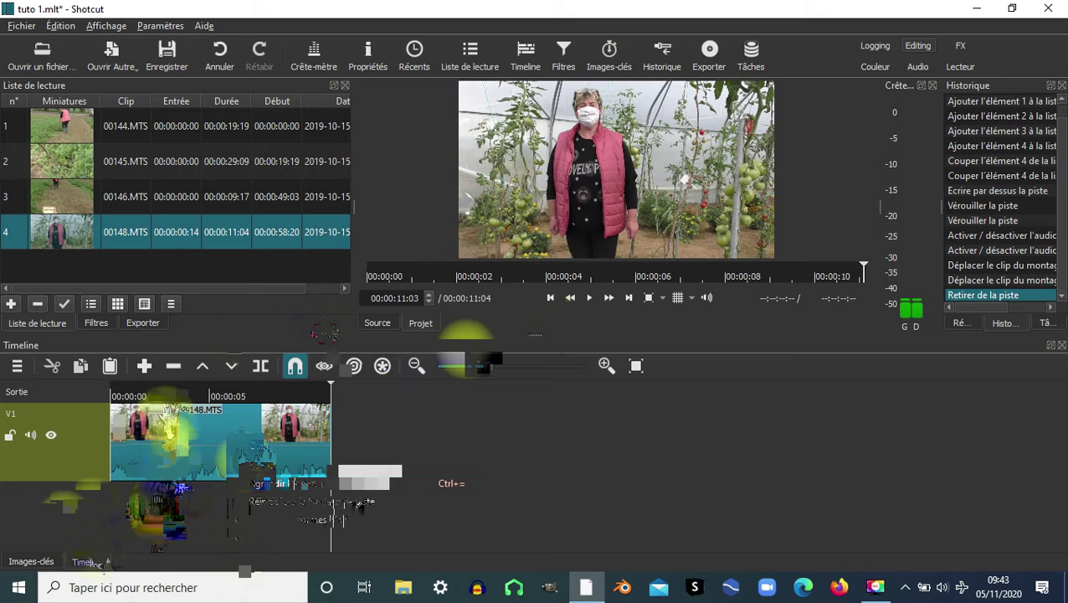
left_click(284, 469)
left_click_drag(272, 515, 775, 508)
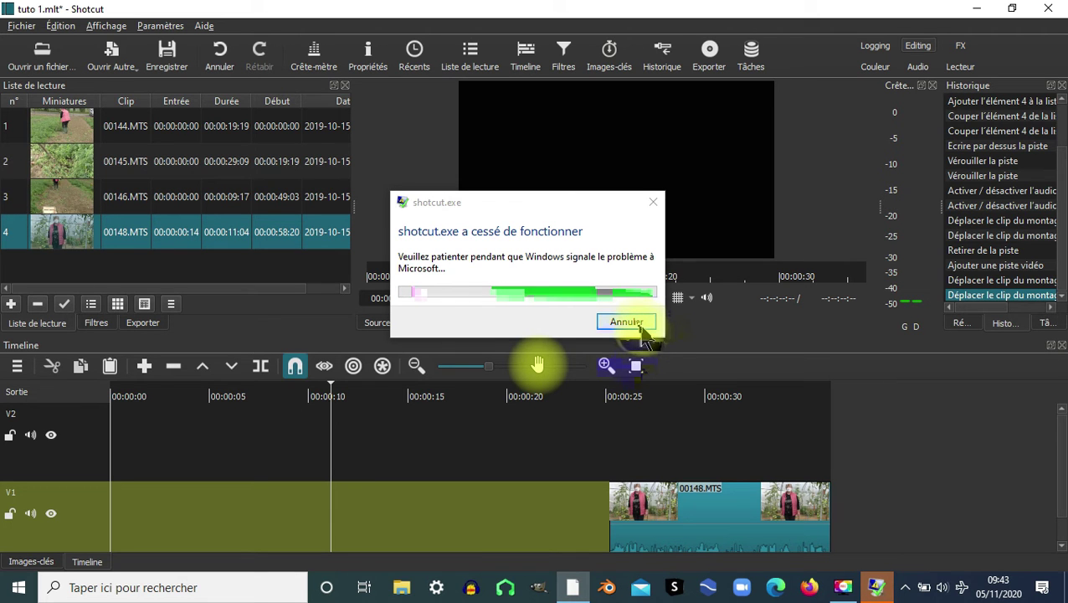
Dismiss the crash report and reopen the recent project tuto 1.mlt
left_click(638, 326)
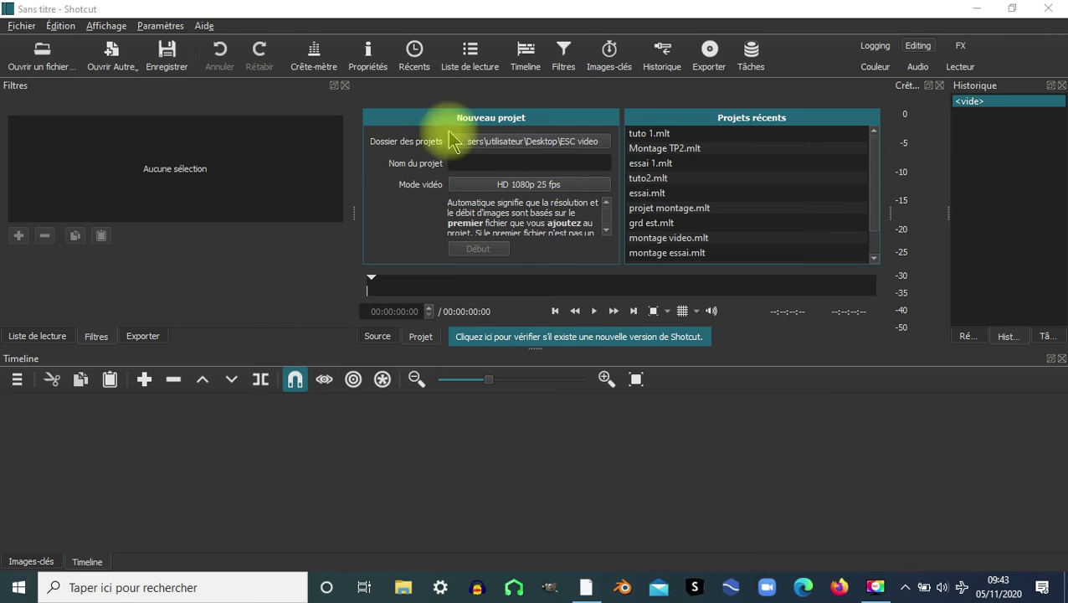
left_click(651, 134)
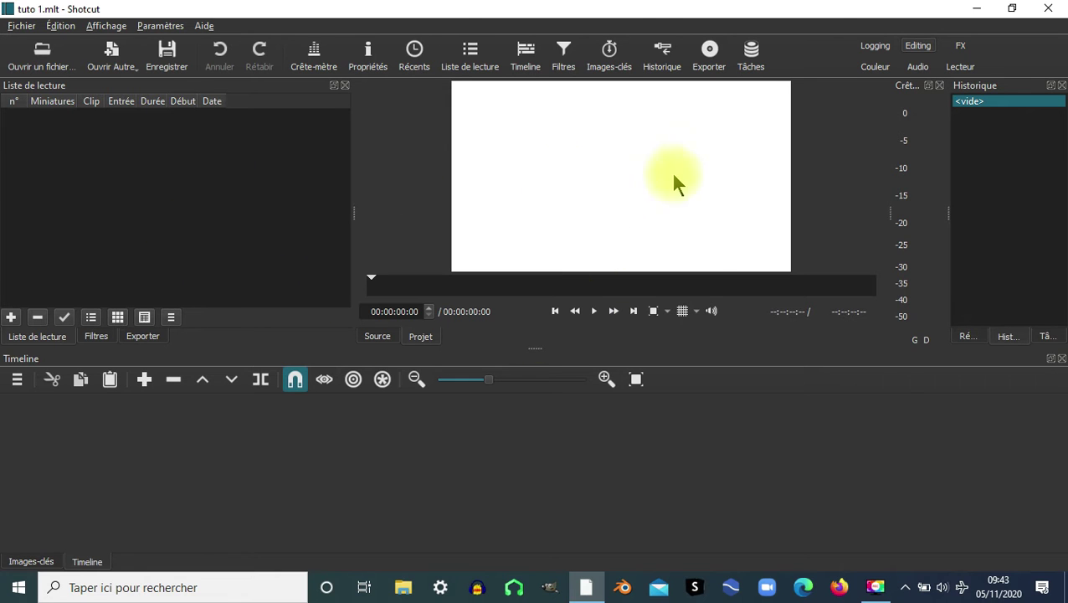
Import only the clips 00144.MTS and 00148.MTS from the ESC video folder into the playlist
left_click(46, 63)
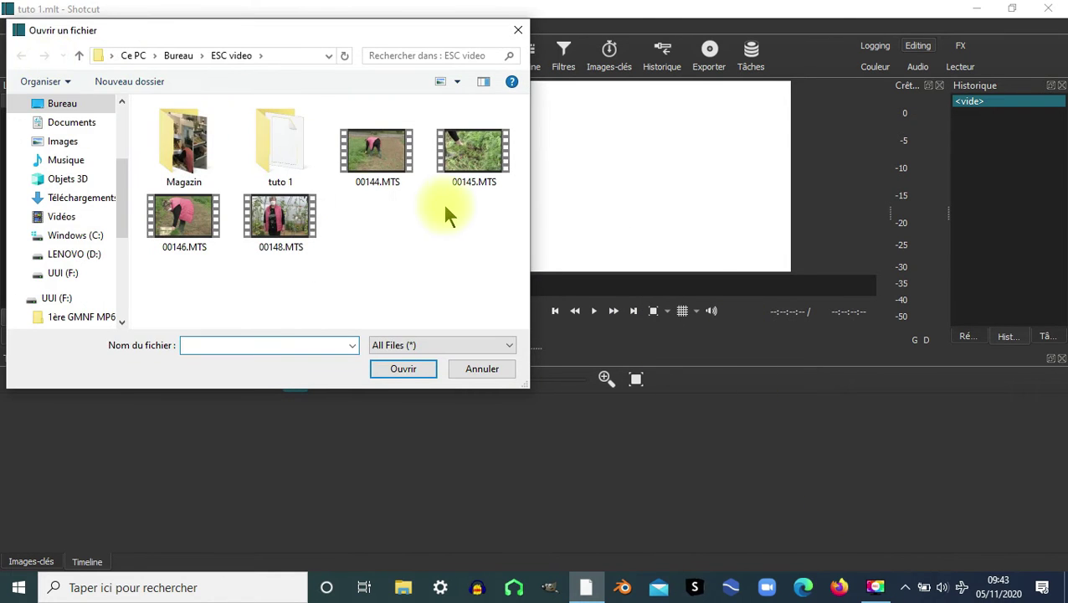
left_click(475, 159)
left_click(374, 193, "ctrl")
left_click(180, 222, "ctrl")
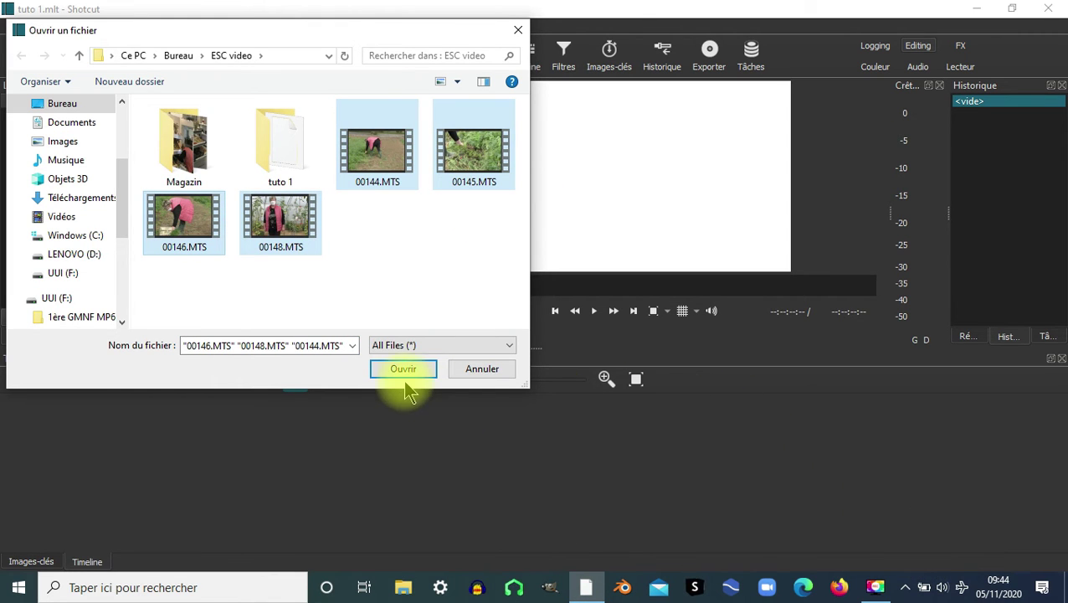
left_click(279, 234)
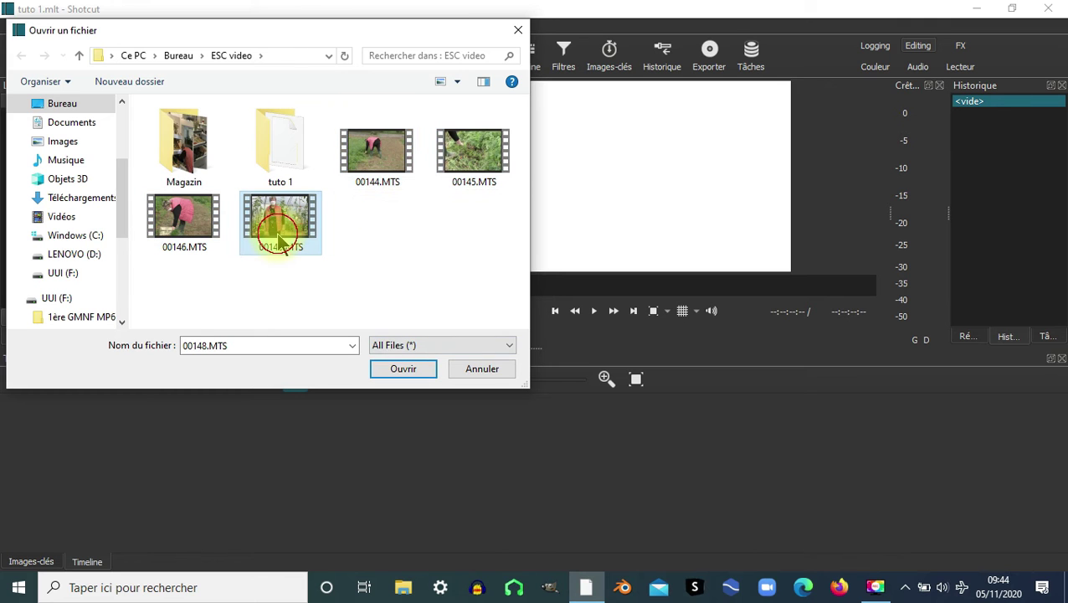
left_click(369, 168, "ctrl")
left_click(403, 369)
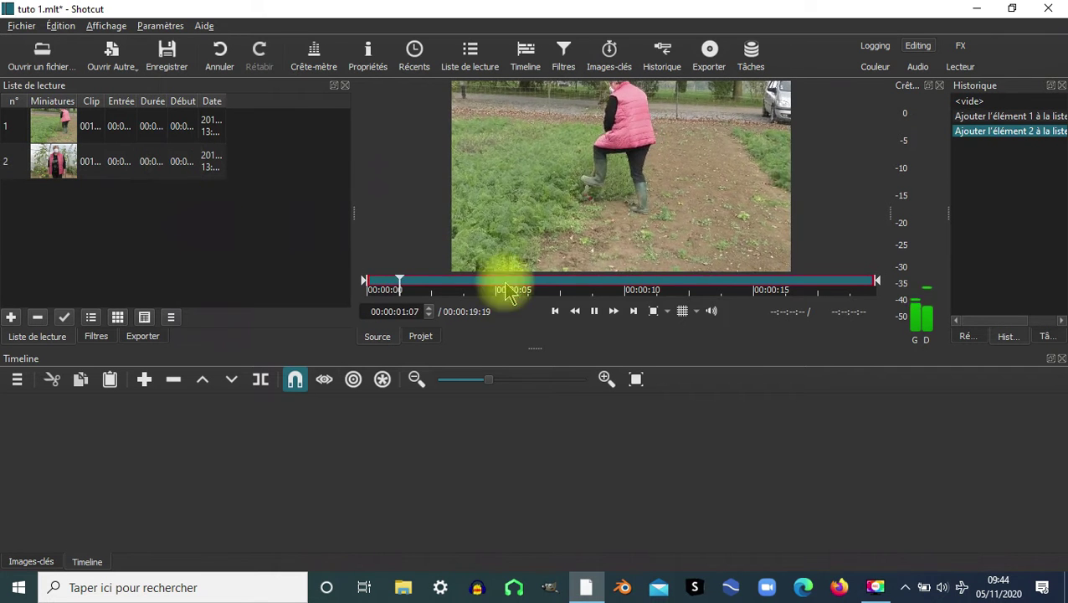
Pause the preview of clip 00144.MTS and select clip 00148.MTS in the playlist
left_click(594, 311)
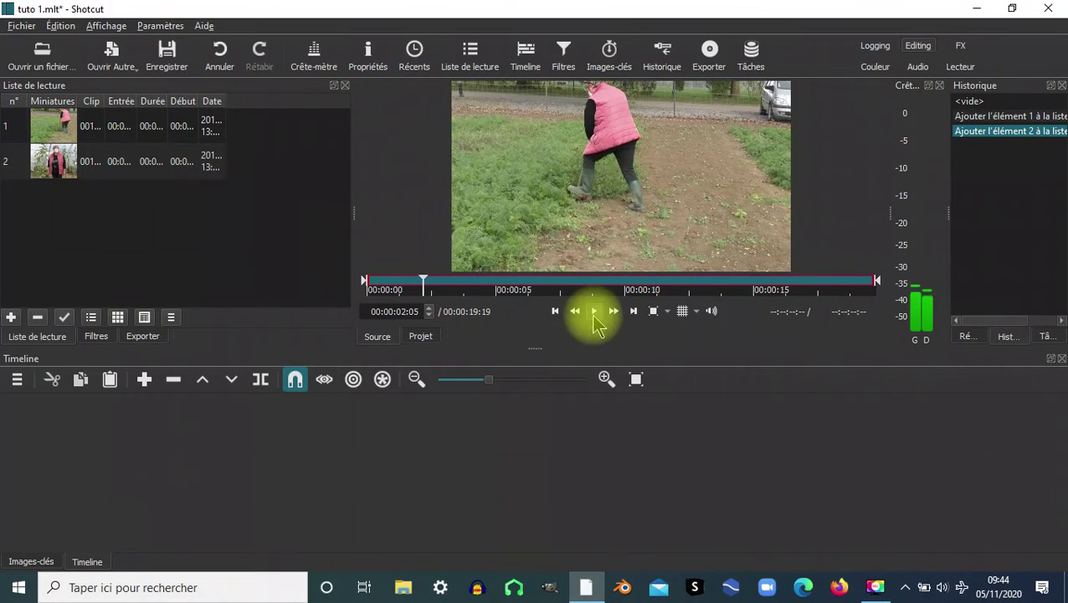
left_click(62, 168)
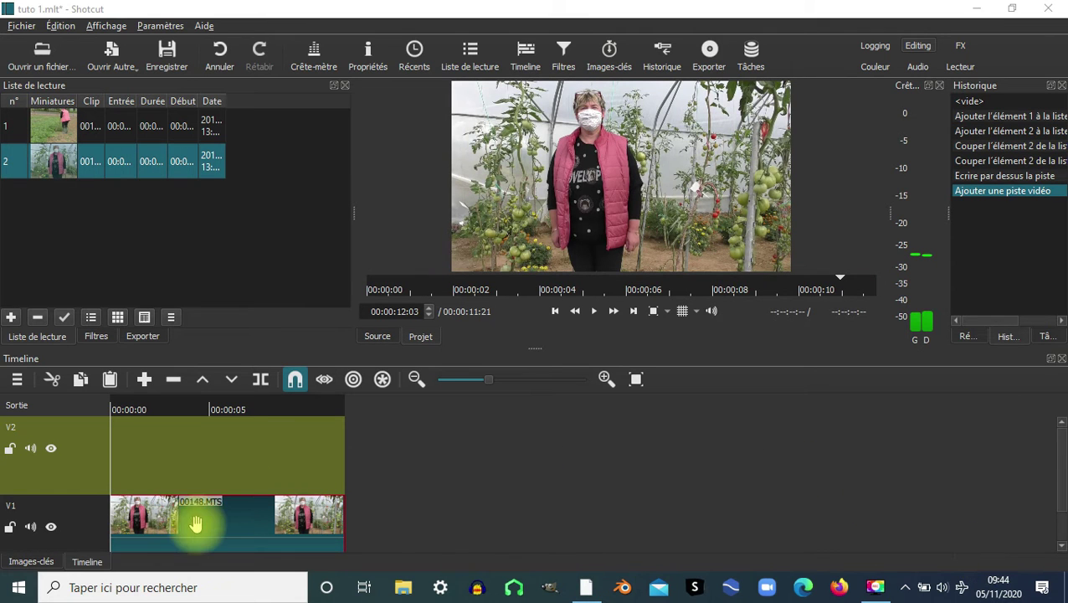
Save the project tuto 1.mlt with its current timeline
left_click(22, 26)
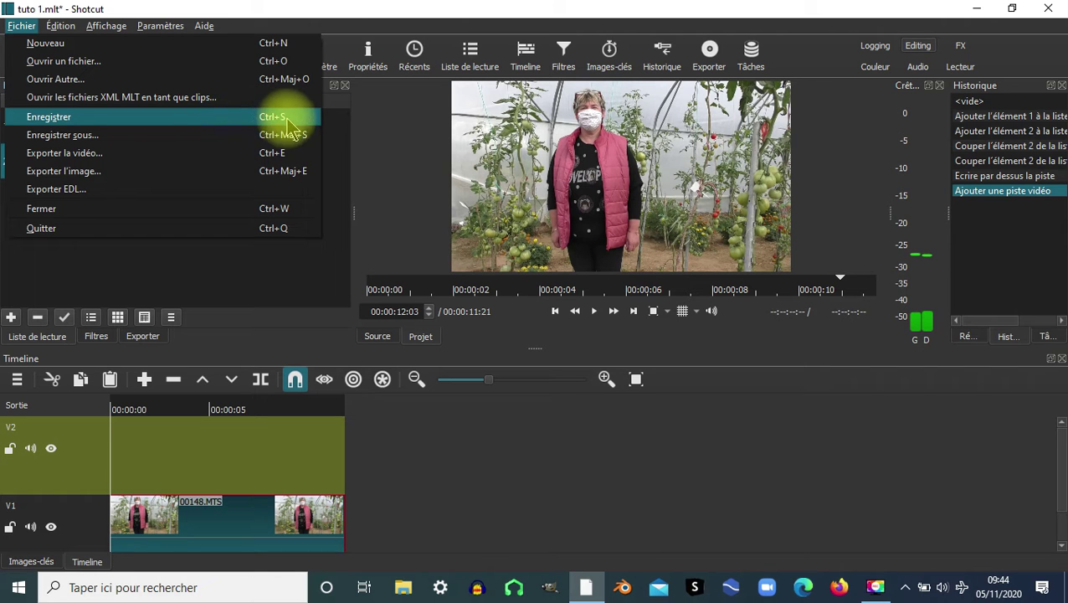
left_click(184, 131)
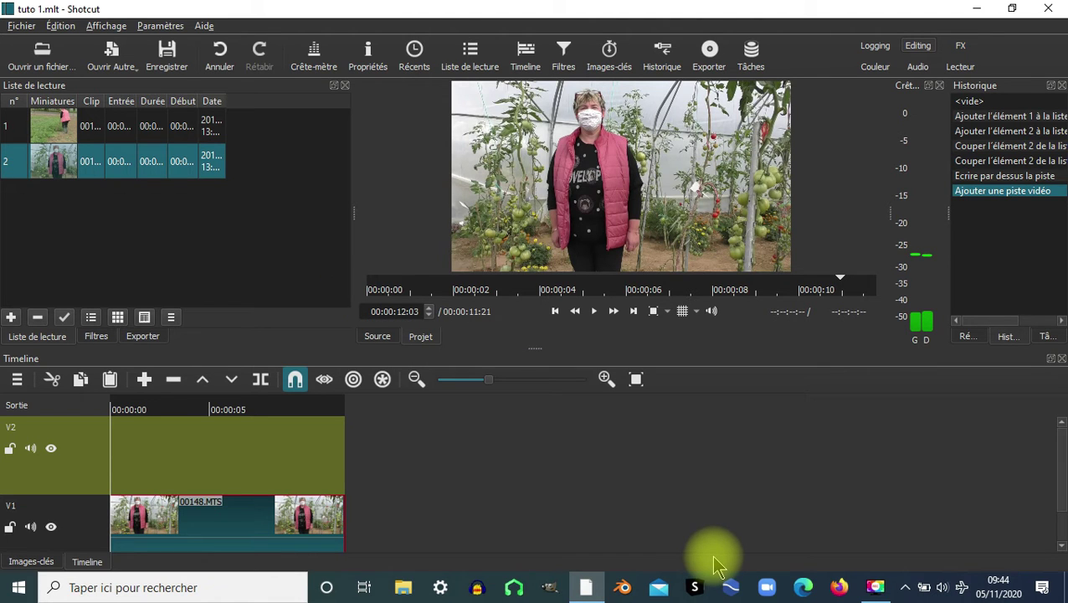
key("ctrl+s")
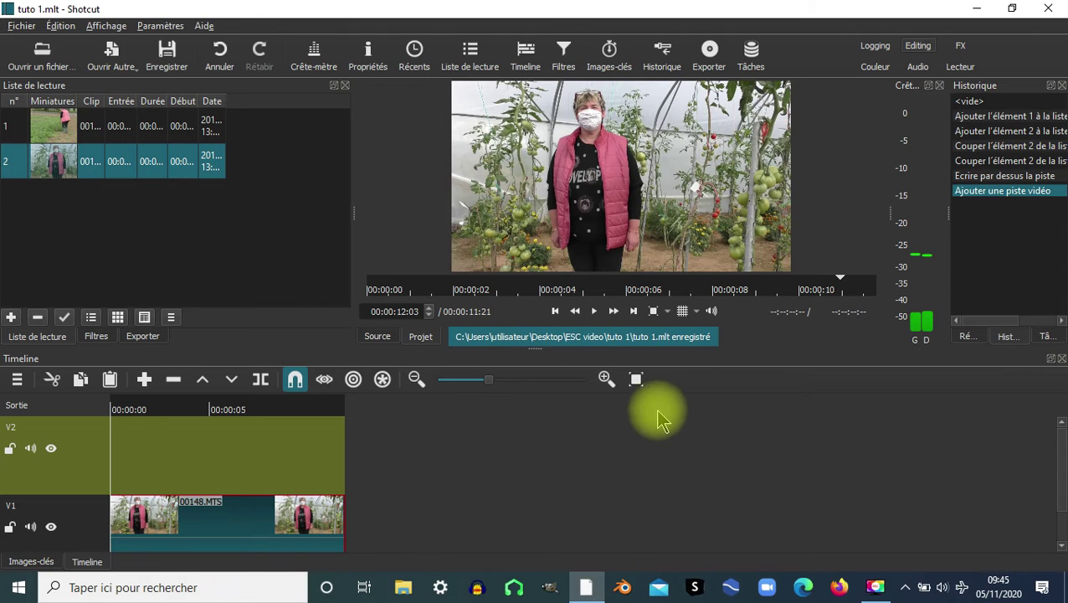
Move clip 00148.MTS along track V1 so it starts at about 19 seconds
left_click_drag(231, 512, 607, 527)
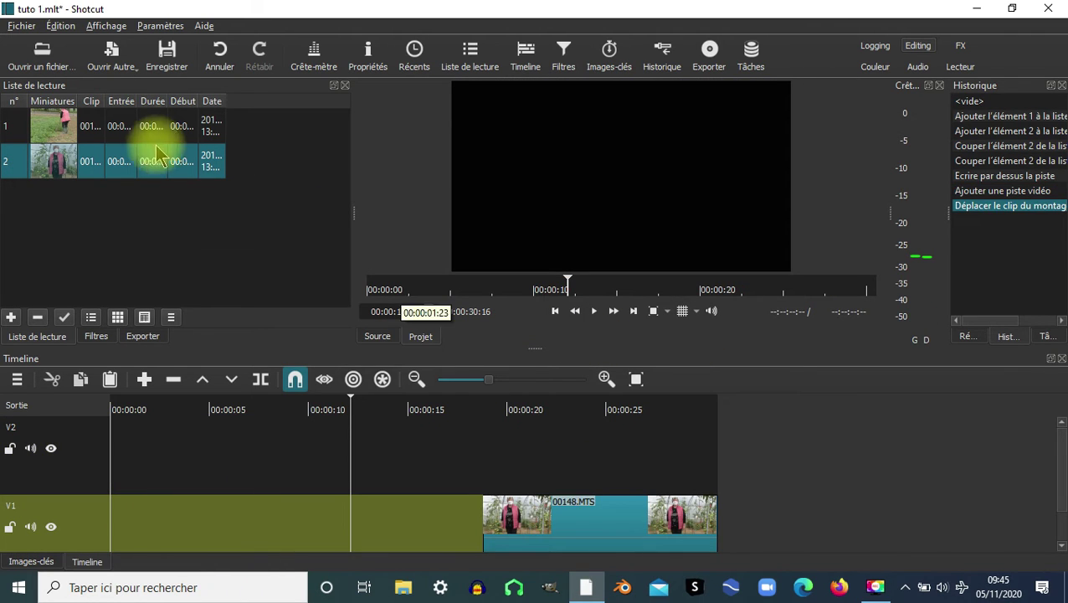
Open playlist clip 00144.MTS in the source preview, pause it and trim its end to keep only the first 24 frames
left_click(49, 121)
double_click(51, 125)
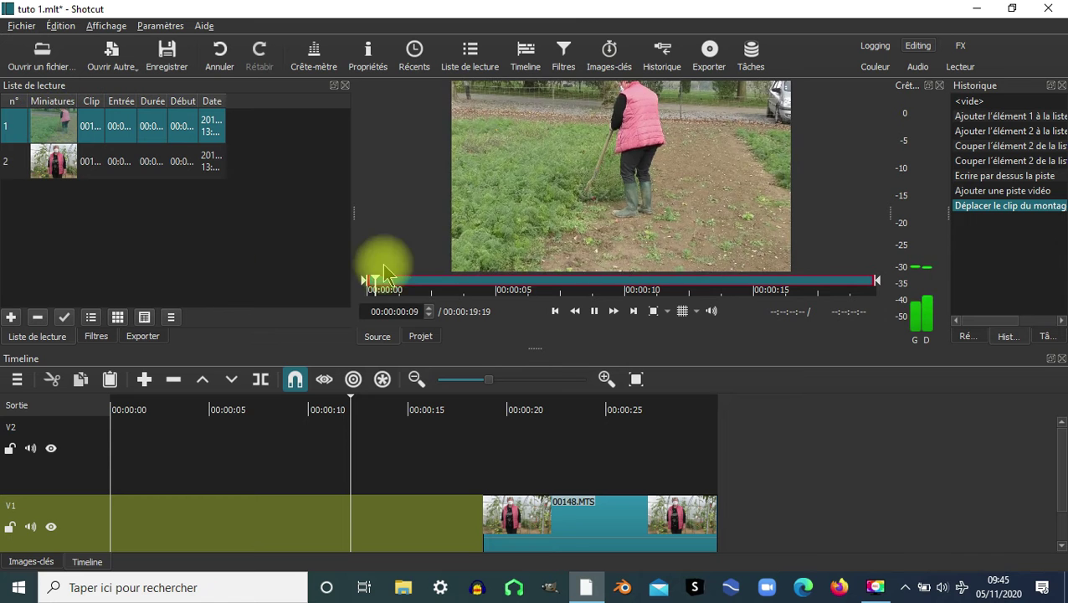
left_click(594, 312)
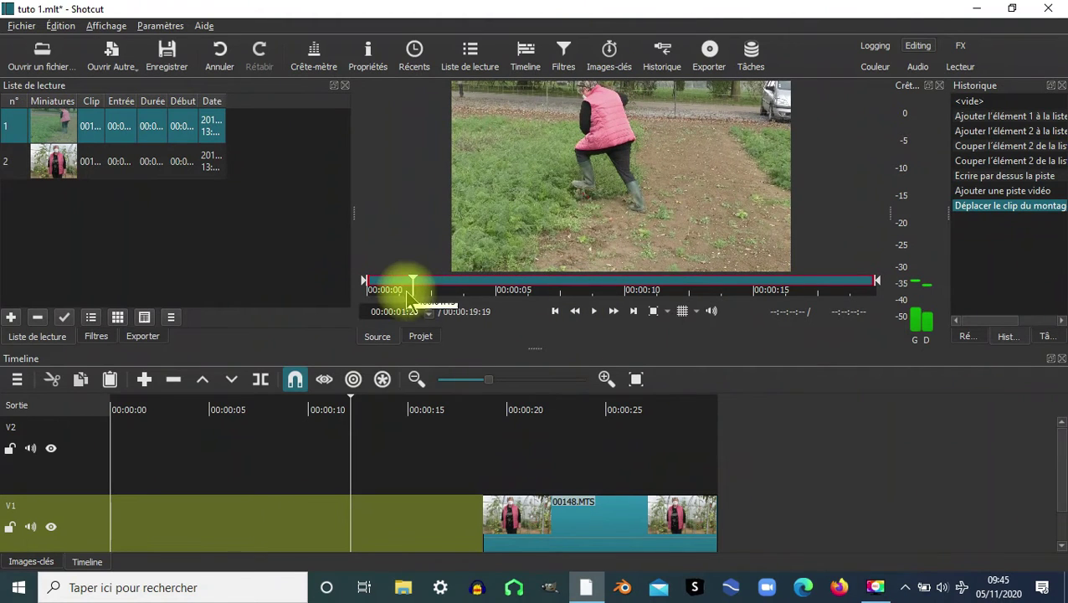
left_click_drag(402, 293, 369, 295)
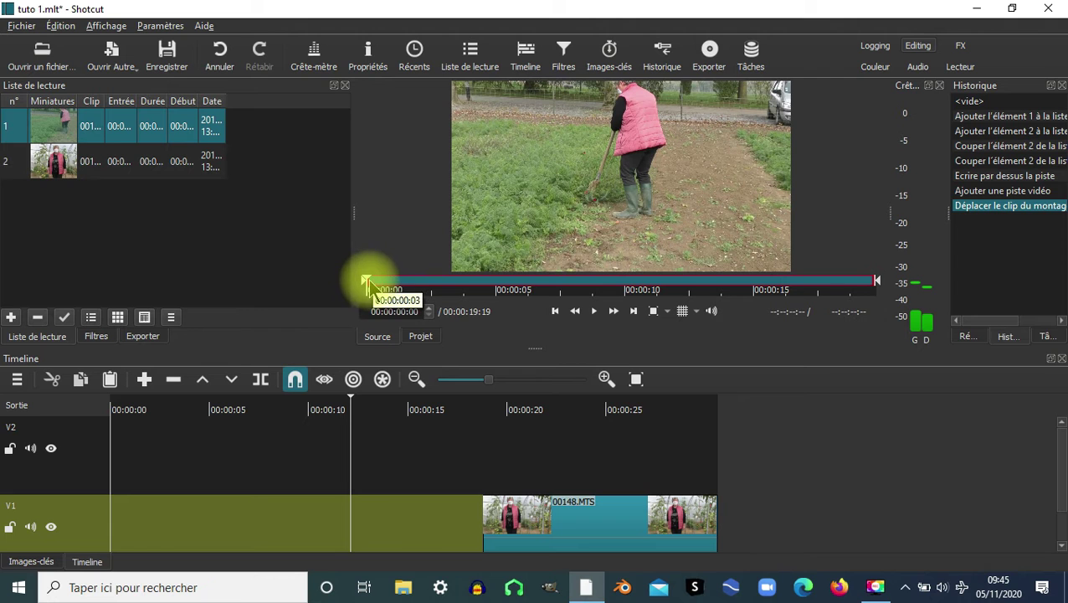
left_click_drag(366, 280, 395, 298)
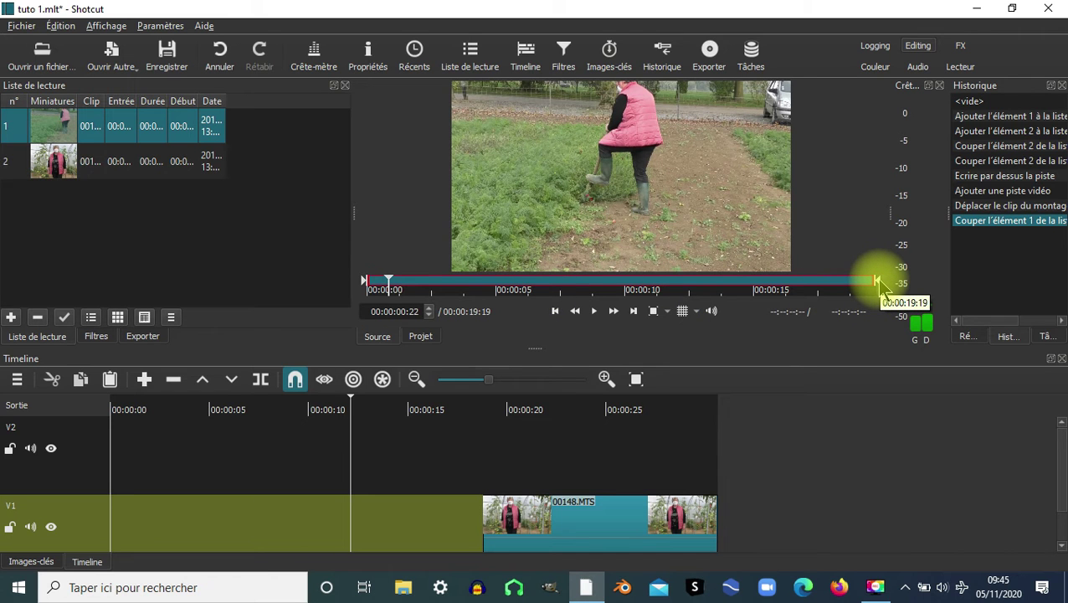
mouse_move(881, 285)
left_mouse_down()
mouse_move(377, 289)
mouse_move(393, 291)
left_mouse_up()
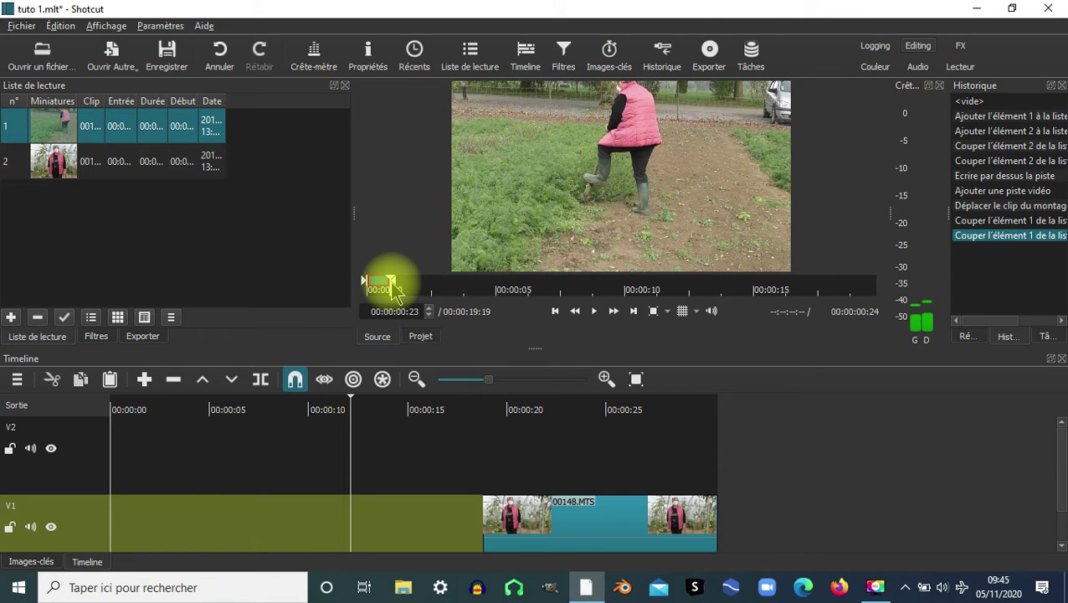
left_click_drag(393, 289, 394, 290)
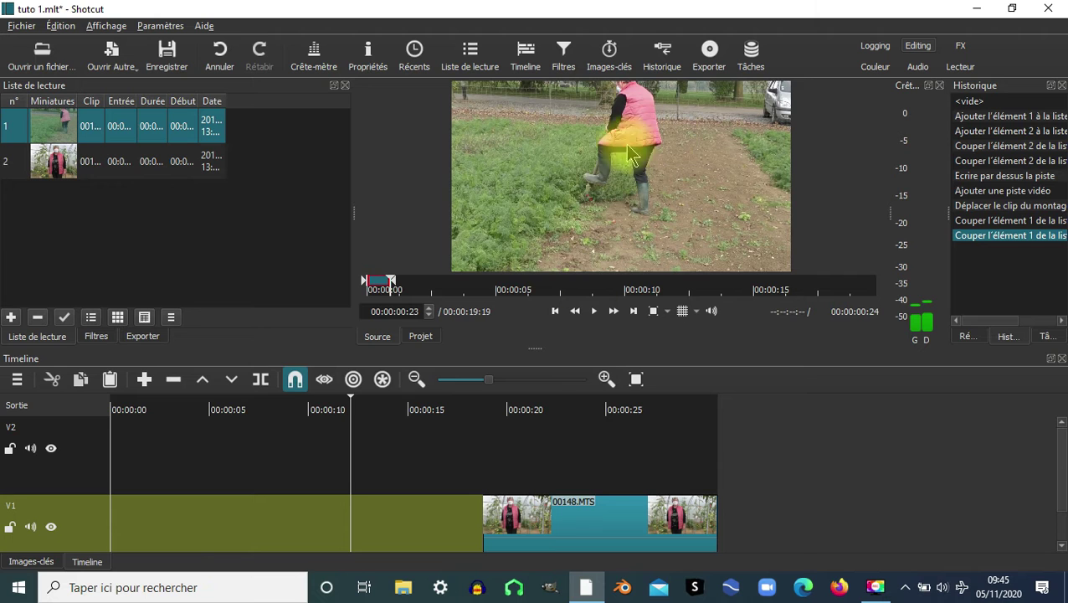
Place the trimmed clip 00144.MTS at the start of track V2 and save the project
left_click_drag(611, 159, 126, 447)
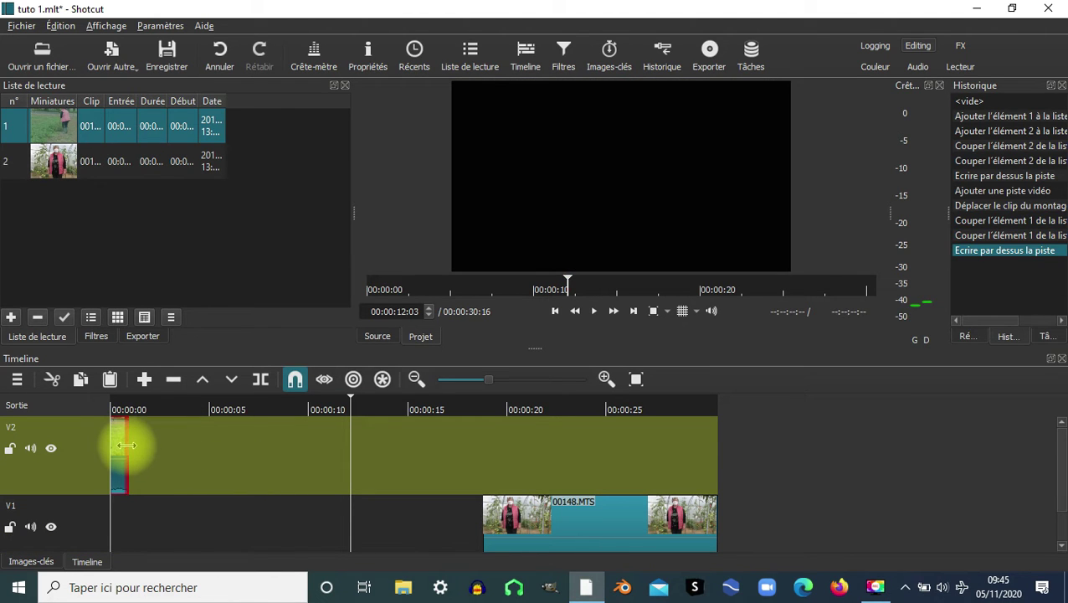
key("ctrl+s")
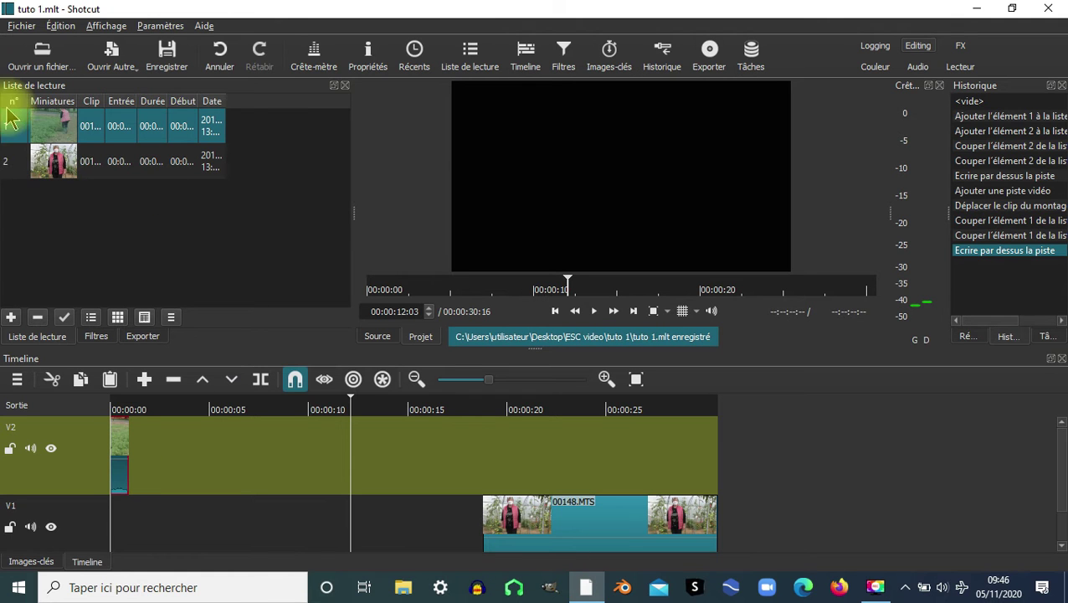
Open 00145.MTS from the ESC video folder and rewind its preview to the first frames
left_click(41, 55)
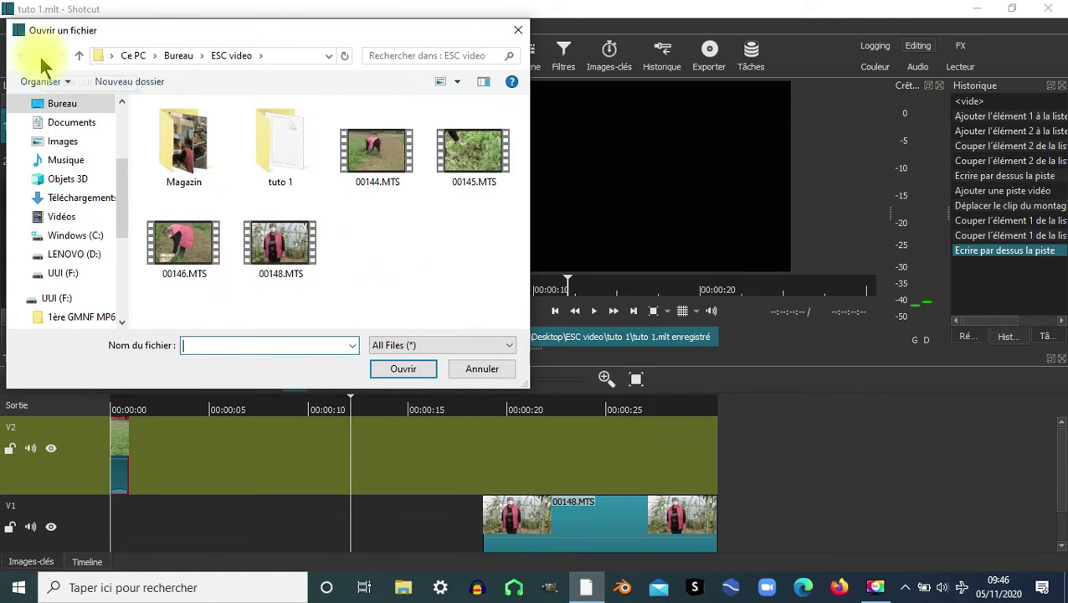
double_click(474, 155)
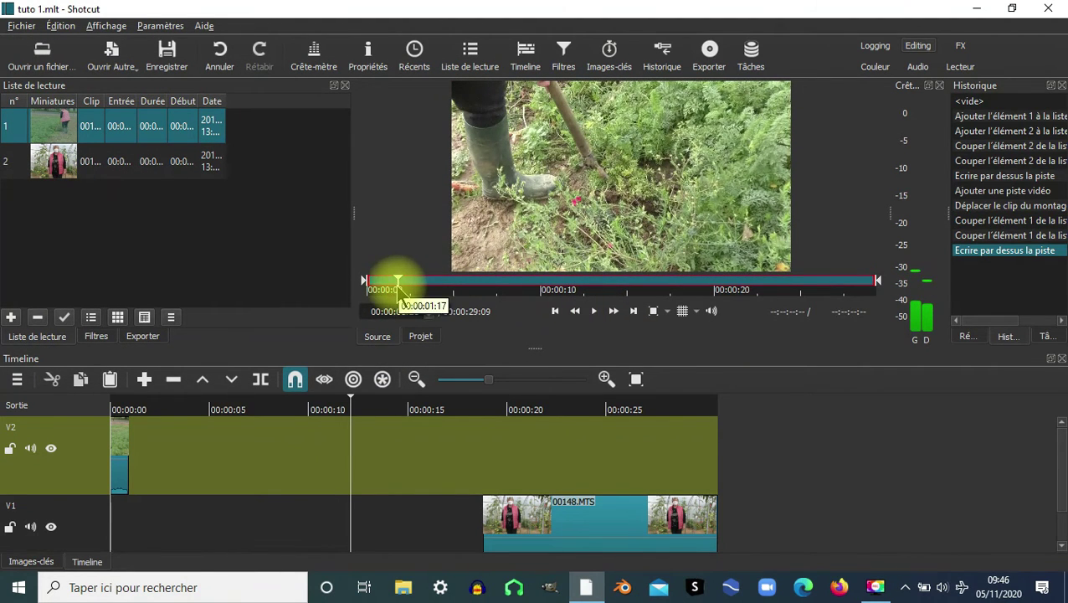
left_click(365, 286)
left_click_drag(372, 295, 370, 284)
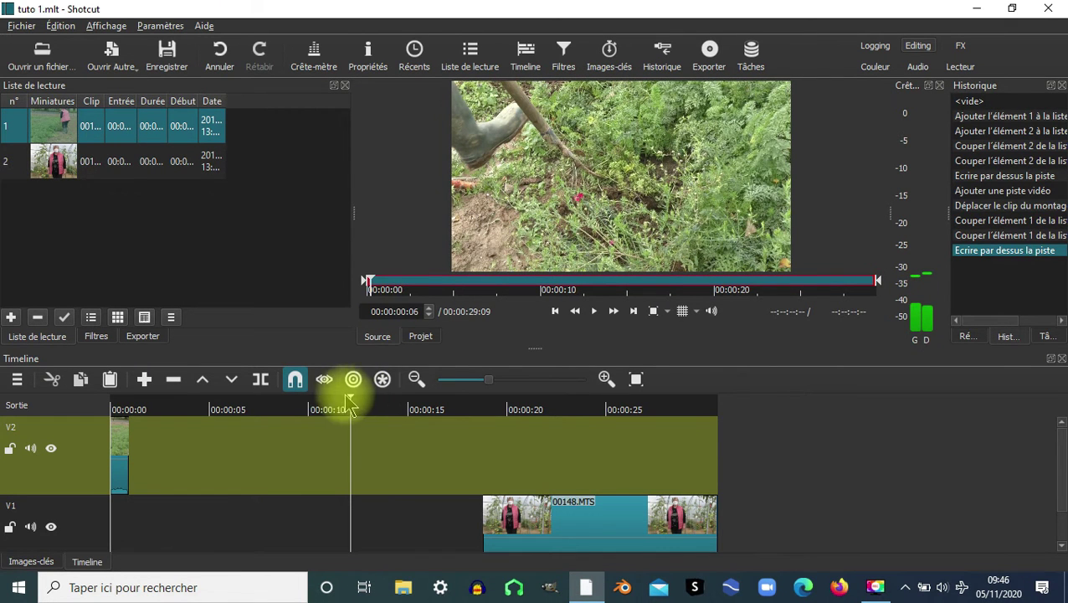
Check the last frame of clip 00144.MTS on V2 and set the matching in point of 00145.MTS to 00:00:00:09
left_click_drag(268, 409, 131, 417)
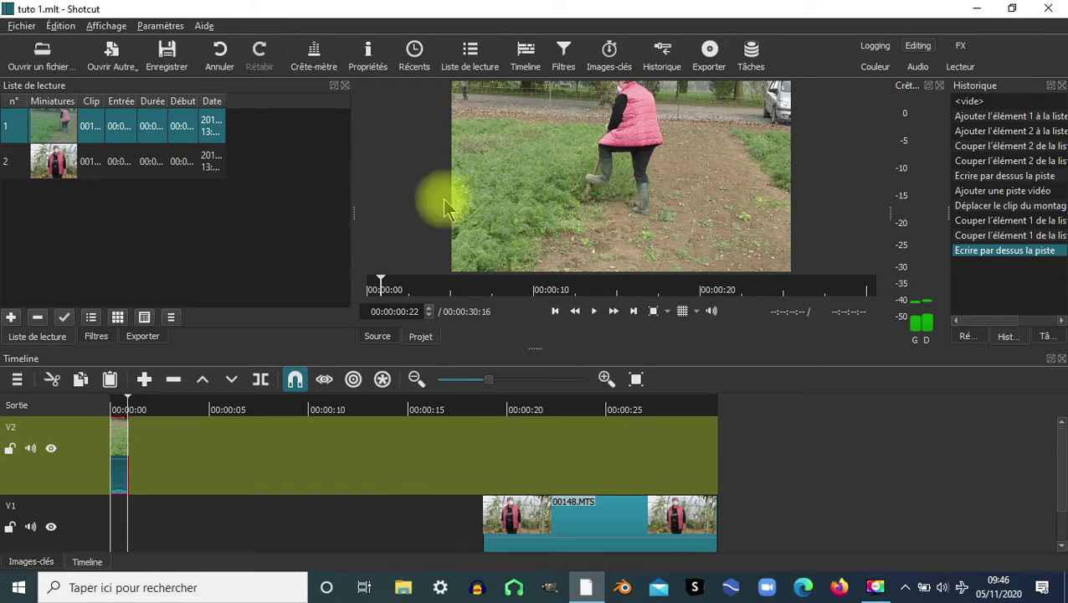
left_click(377, 337)
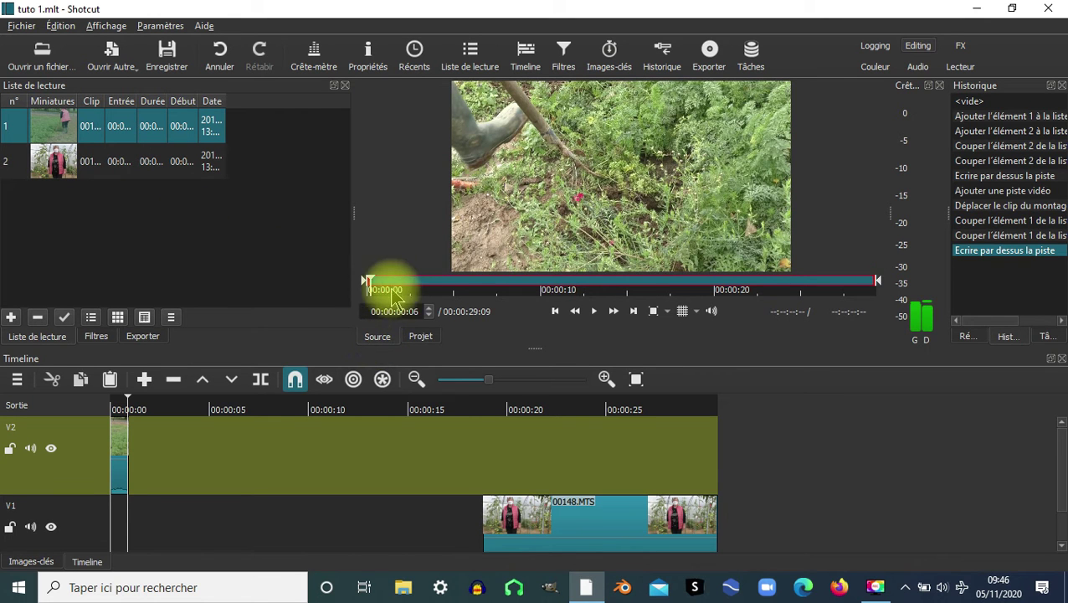
left_click_drag(368, 282, 375, 288)
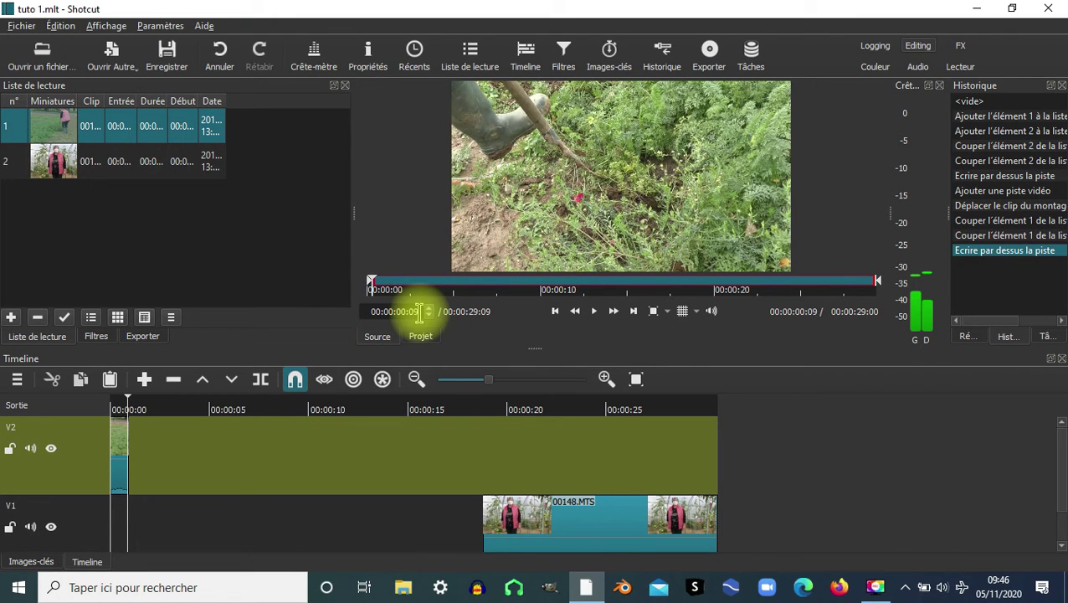
mouse_move(368, 281)
left_mouse_down()
mouse_move(436, 282)
mouse_move(376, 286)
left_mouse_up()
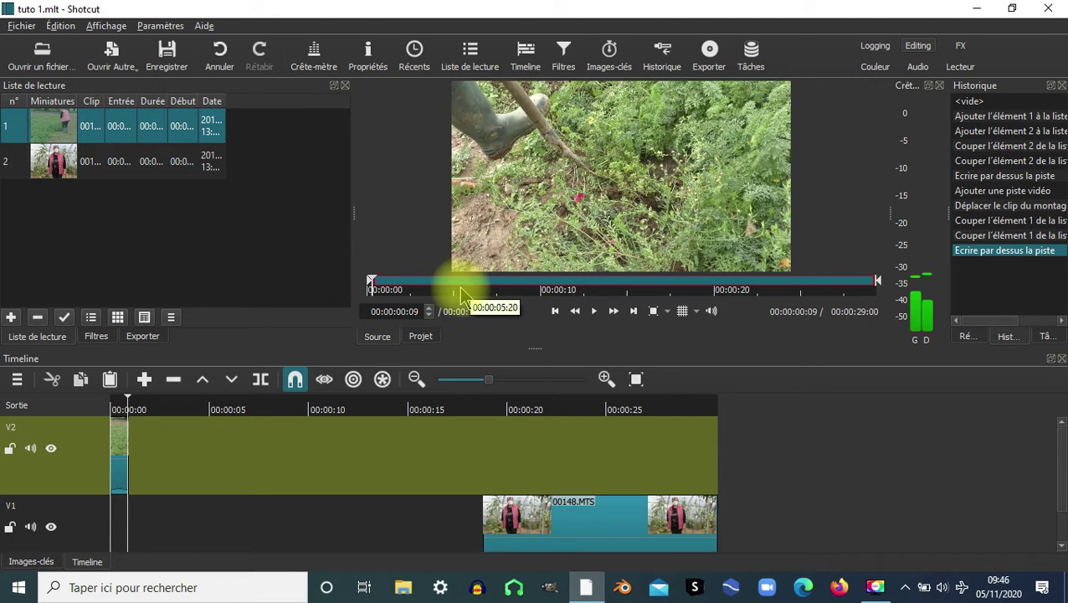
Scrub through 00145.MTS to find its end frame and trim the out point to about 00:00:14:17
left_click_drag(389, 289, 624, 291)
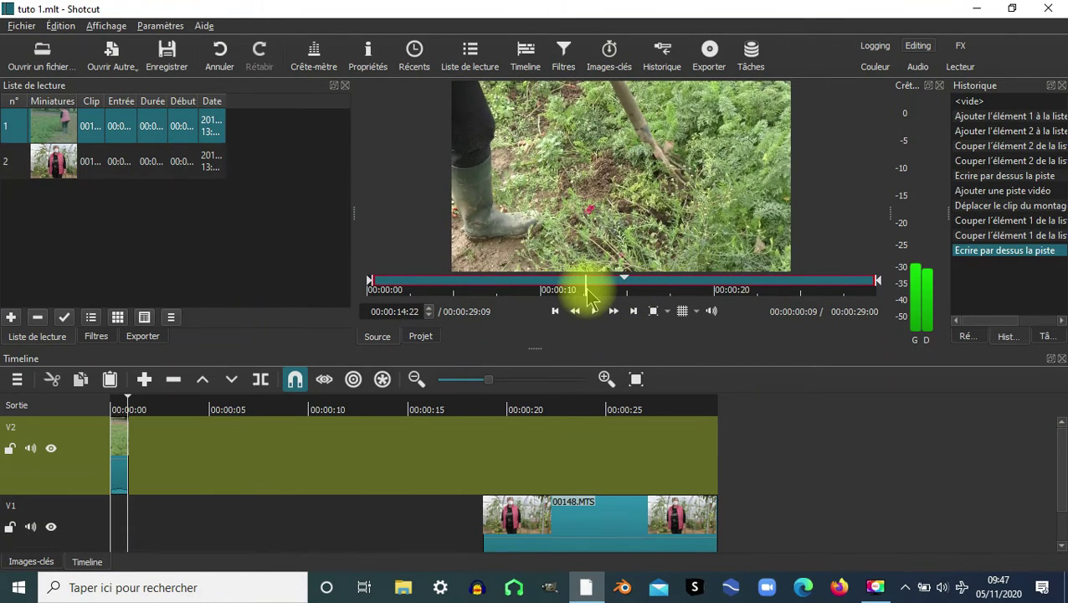
left_click(570, 293)
left_click_drag(555, 299, 622, 289)
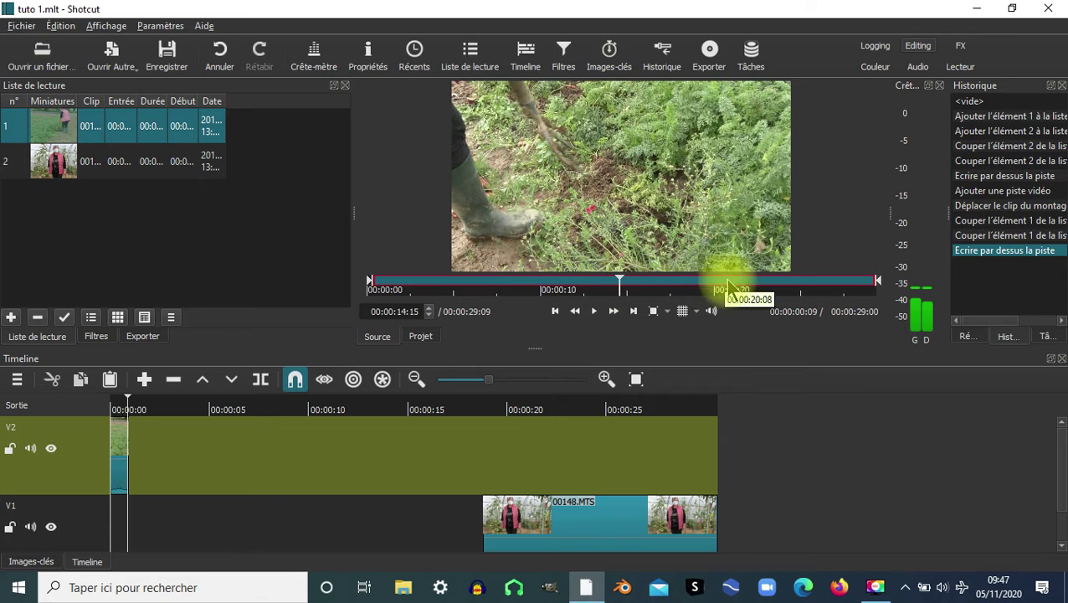
left_click_drag(879, 285, 677, 290)
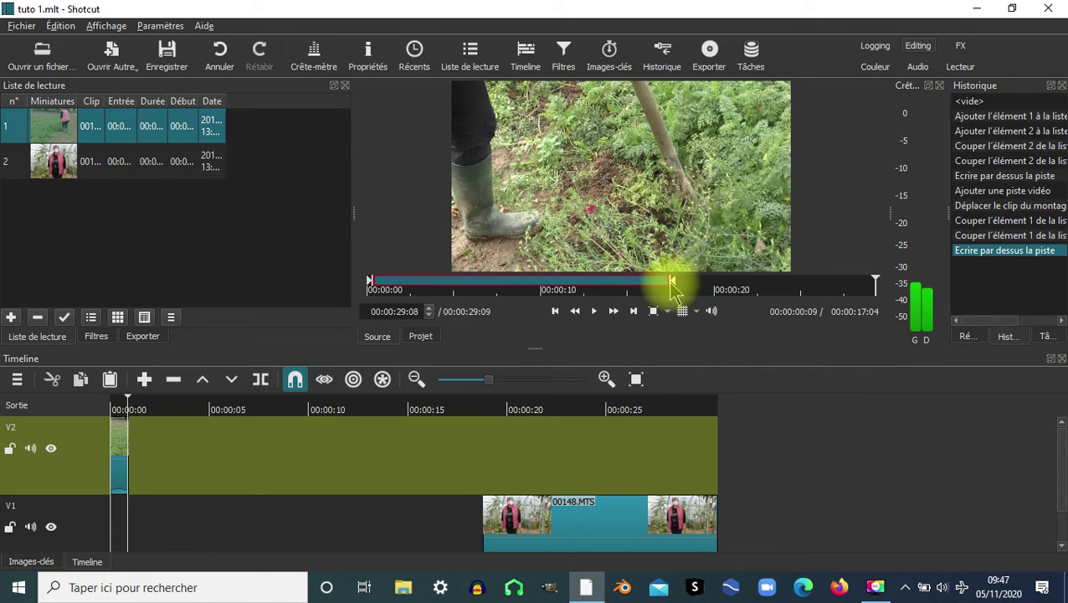
mouse_move(592, 295)
left_mouse_down()
mouse_move(619, 291)
mouse_move(585, 285)
mouse_move(624, 285)
left_mouse_up()
Place the trimmed clip 00145.MTS on track V2 directly after clip 00144.MTS
mouse_move(590, 172)
left_mouse_down()
mouse_move(378, 323)
mouse_move(191, 436)
mouse_move(130, 452)
left_mouse_up()
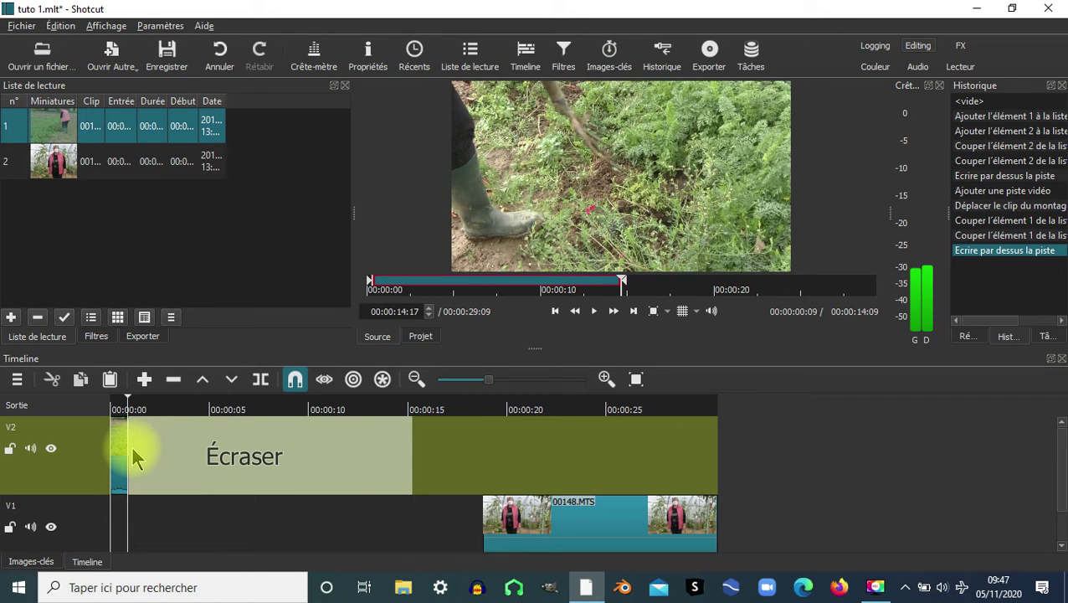
left_click_drag(132, 449, 133, 450)
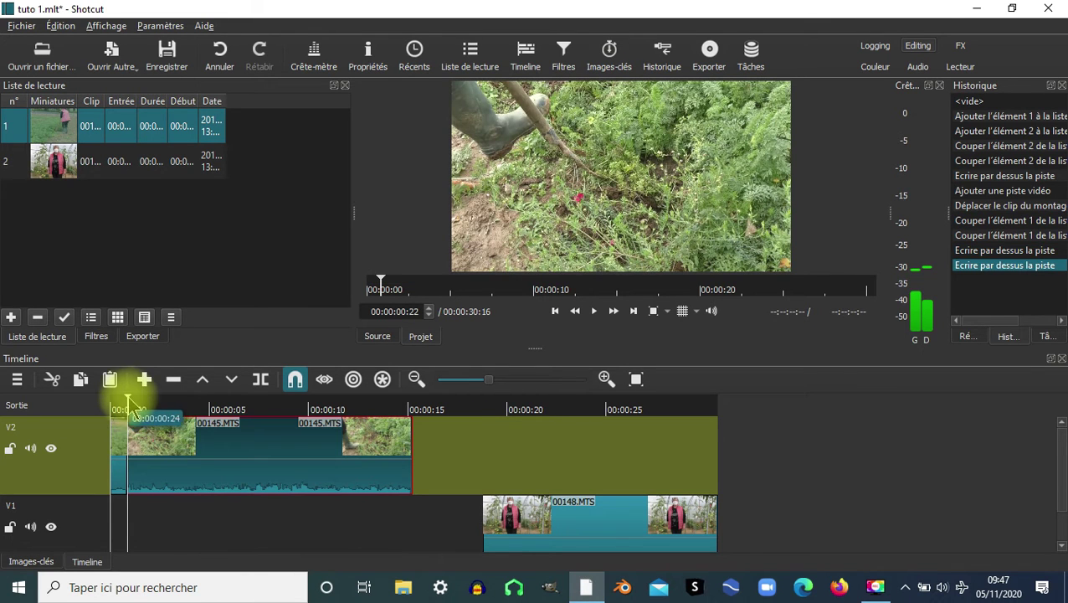
Examine the cut between clips 00144.MTS and 00145.MTS on V2 up close, scrubbing across it to check the continuity
left_click(124, 408)
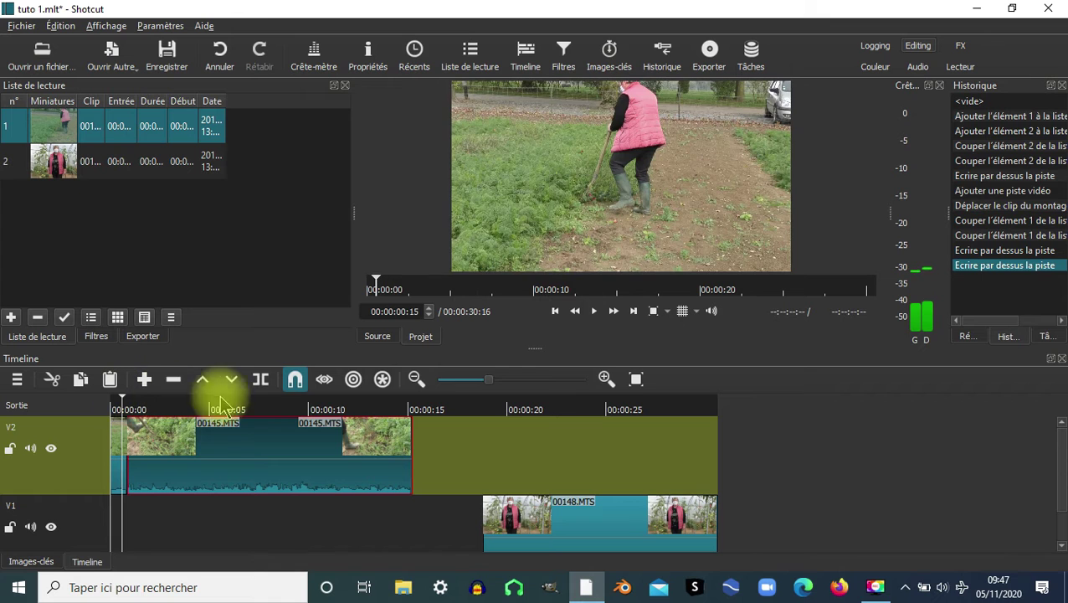
left_click(606, 379)
left_click(605, 380)
left_click(605, 380)
left_click(606, 379)
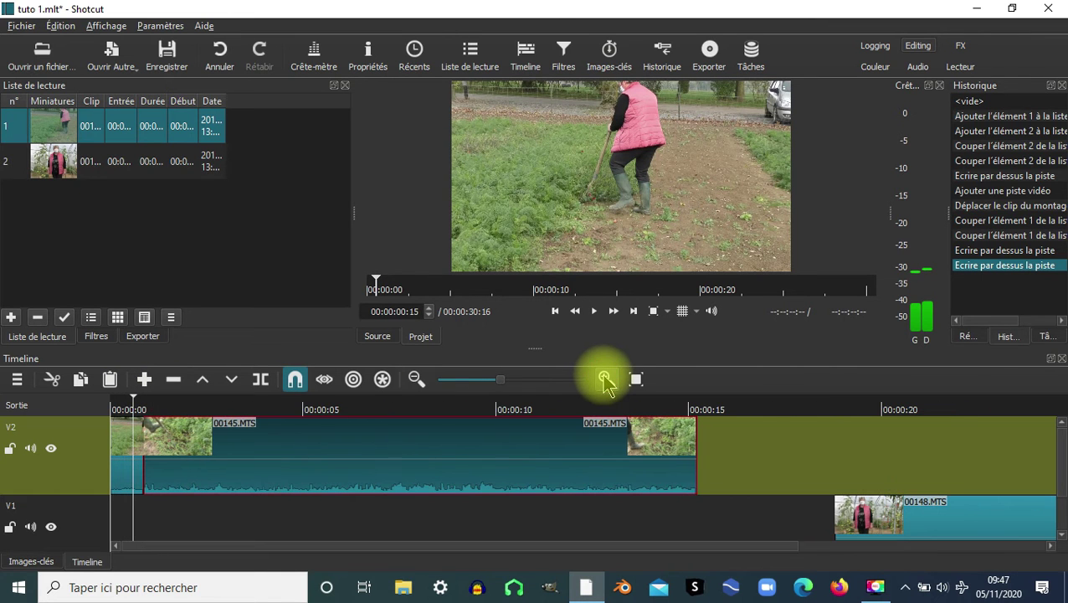
left_click(144, 408)
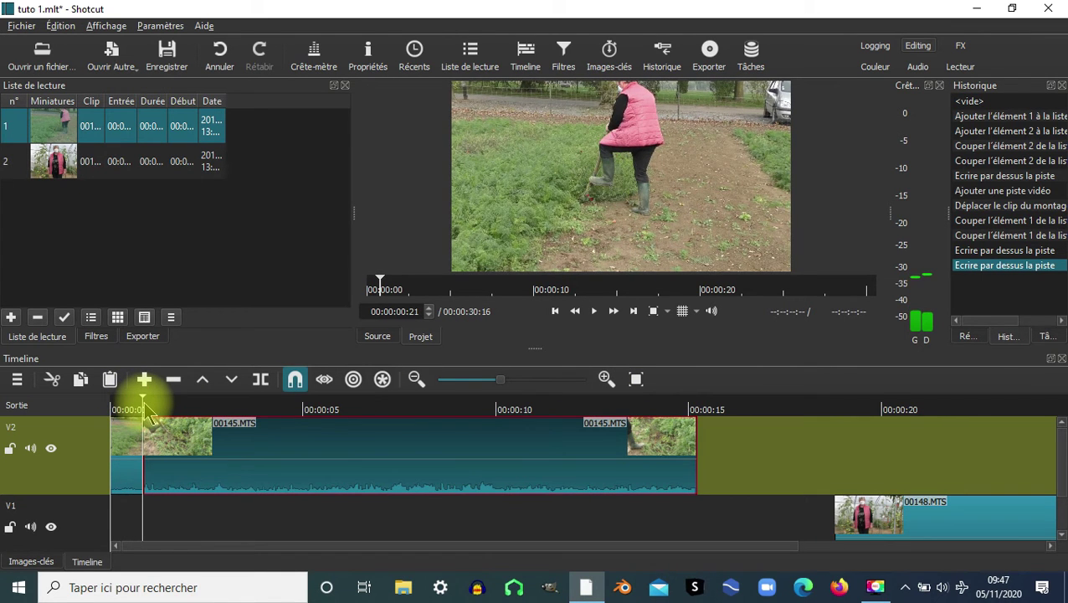
left_click(145, 410)
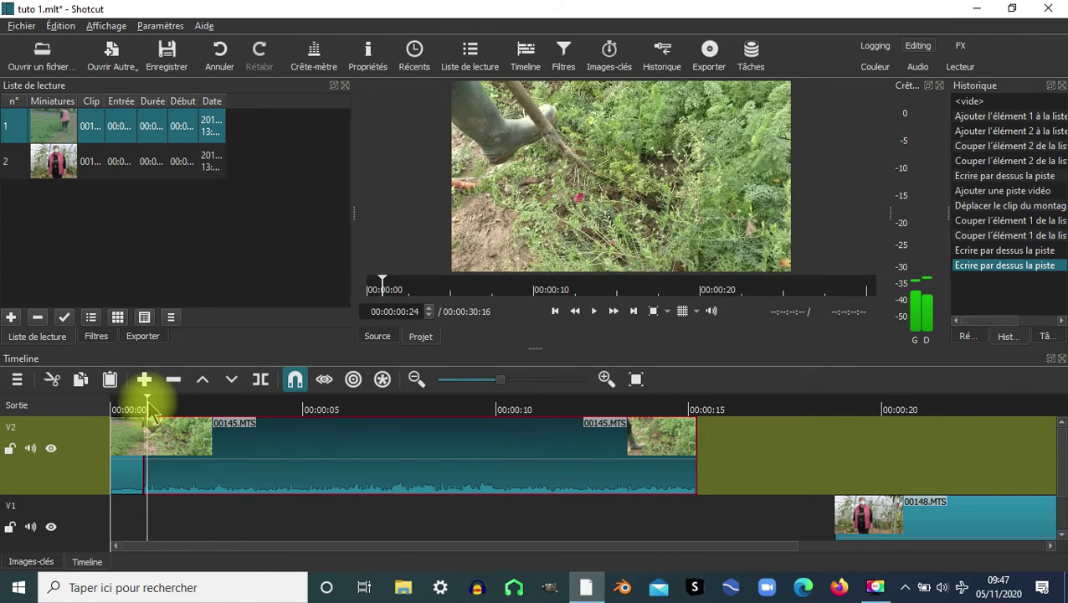
left_click(605, 379)
left_click(605, 380)
left_click(606, 379)
left_click(605, 380)
left_click(605, 379)
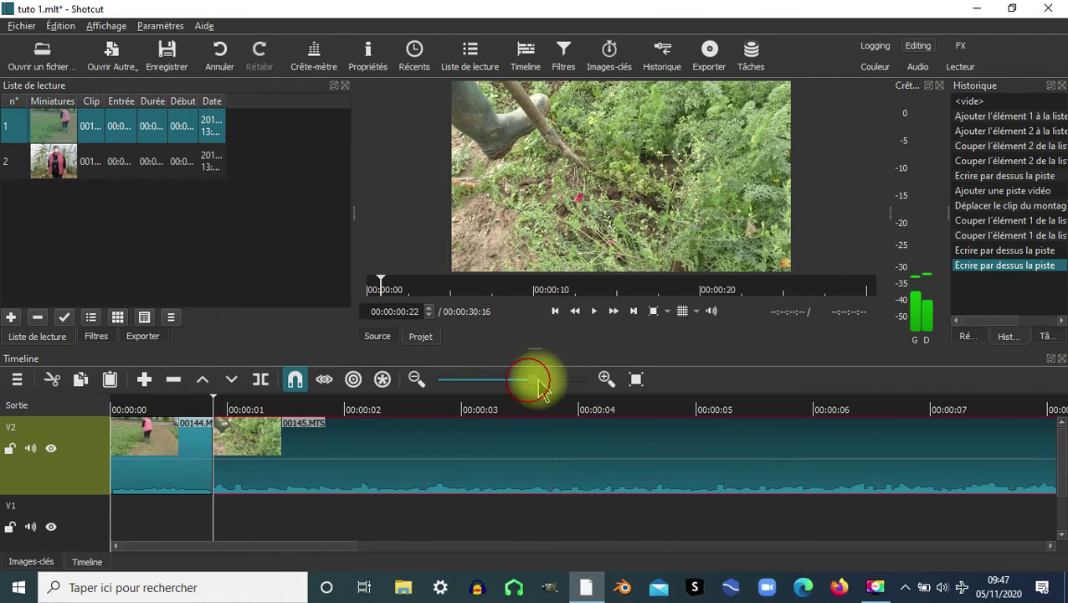
left_click_drag(558, 385, 512, 390)
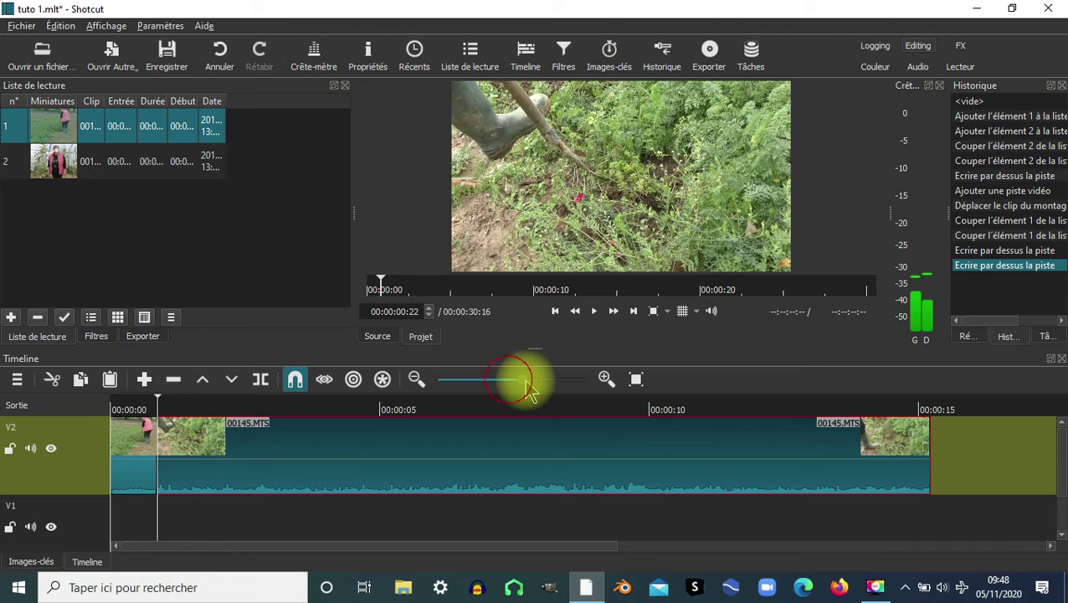
left_click(543, 389)
left_click_drag(266, 410, 441, 431)
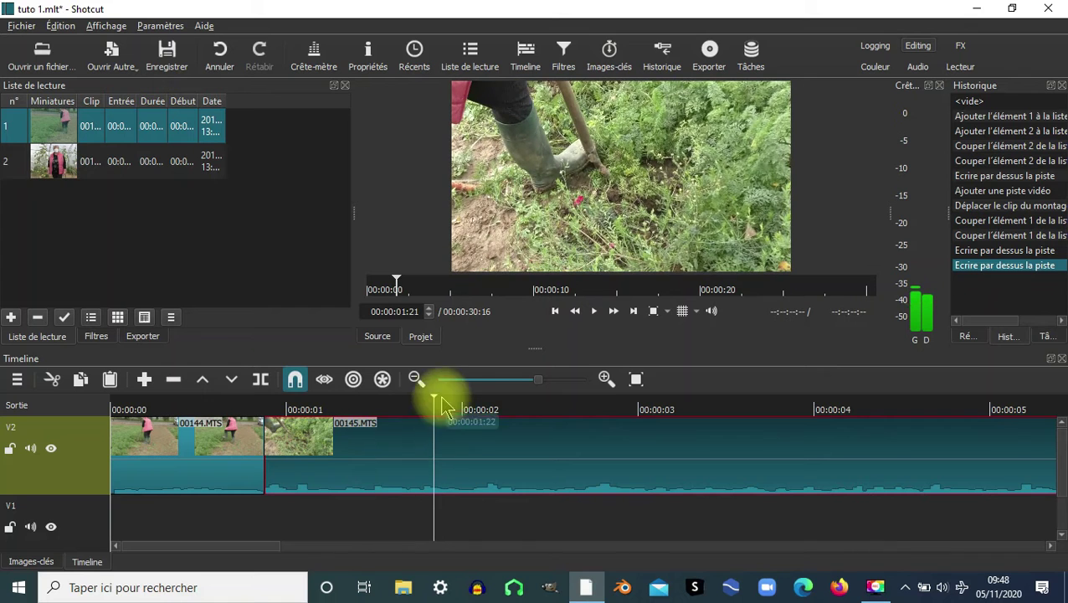
Widen the timeline view to the whole montage and scrub through clip 00145.MTS to review its end
left_click(415, 380)
left_click(414, 380)
left_click(413, 379)
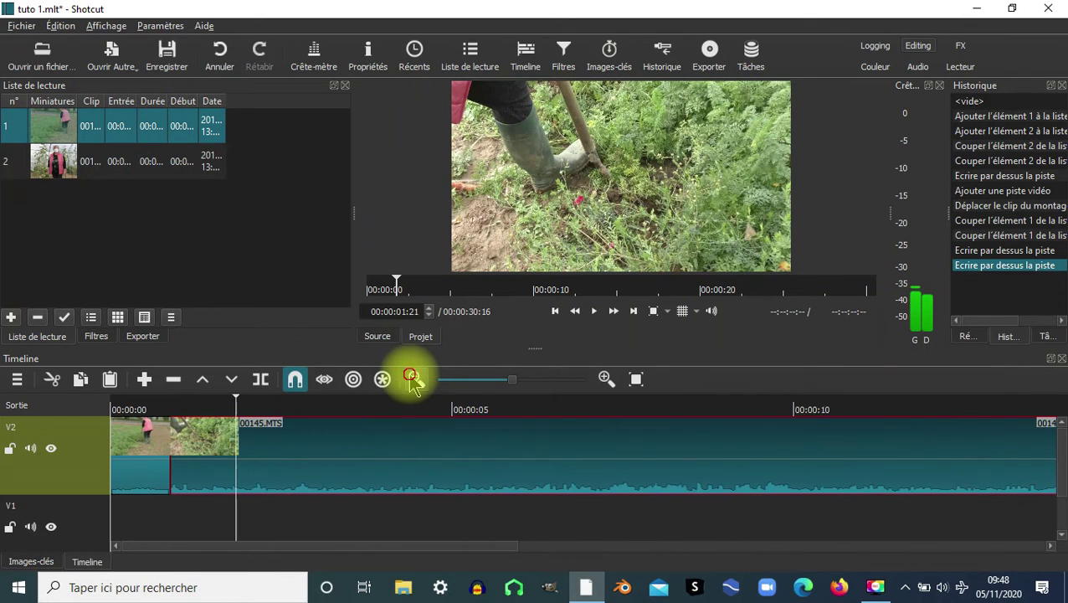
left_click(413, 378)
left_click(412, 378)
left_click(413, 378)
left_click(413, 378)
left_click(413, 378)
left_click(172, 403)
mouse_move(200, 410)
left_mouse_down()
mouse_move(487, 412)
mouse_move(471, 409)
left_mouse_up()
Open 00146.MTS from the ESC video folder, pause it and trim its in point to 00:00:00:14
left_click(51, 55)
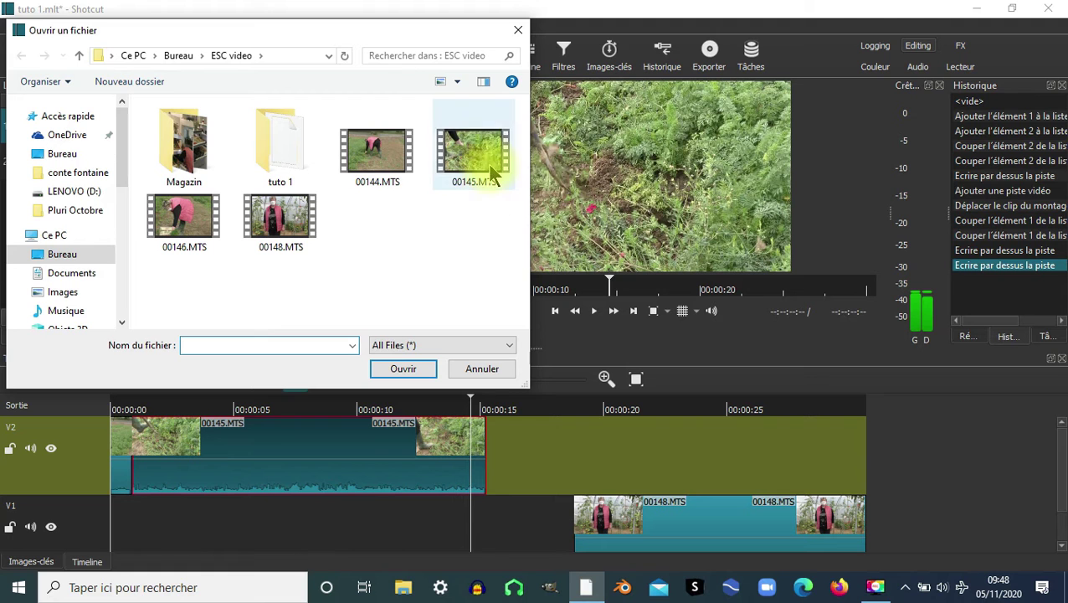
left_click(172, 219)
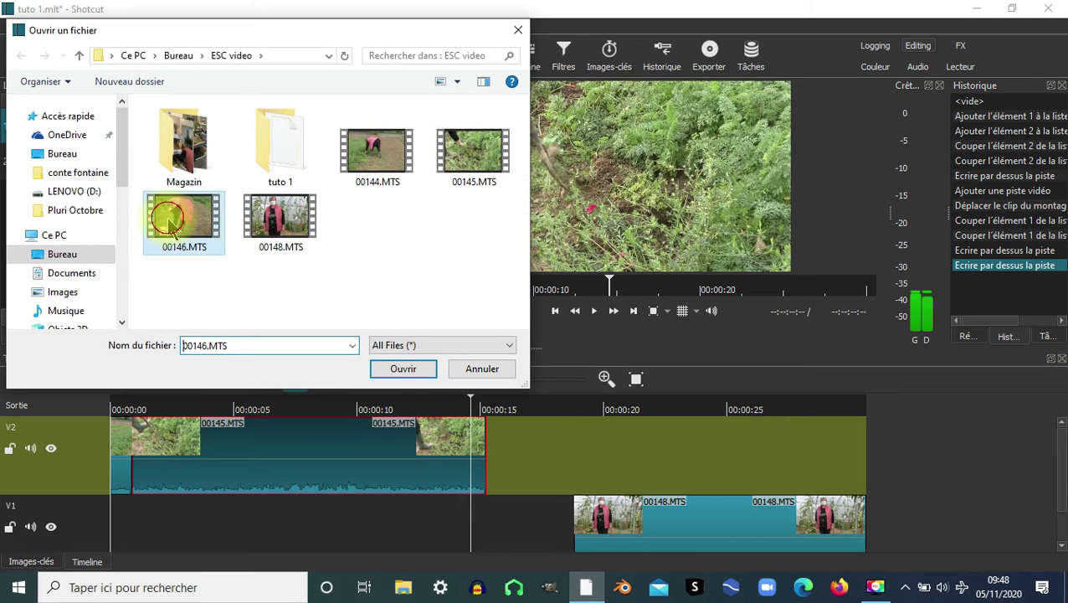
double_click(168, 219)
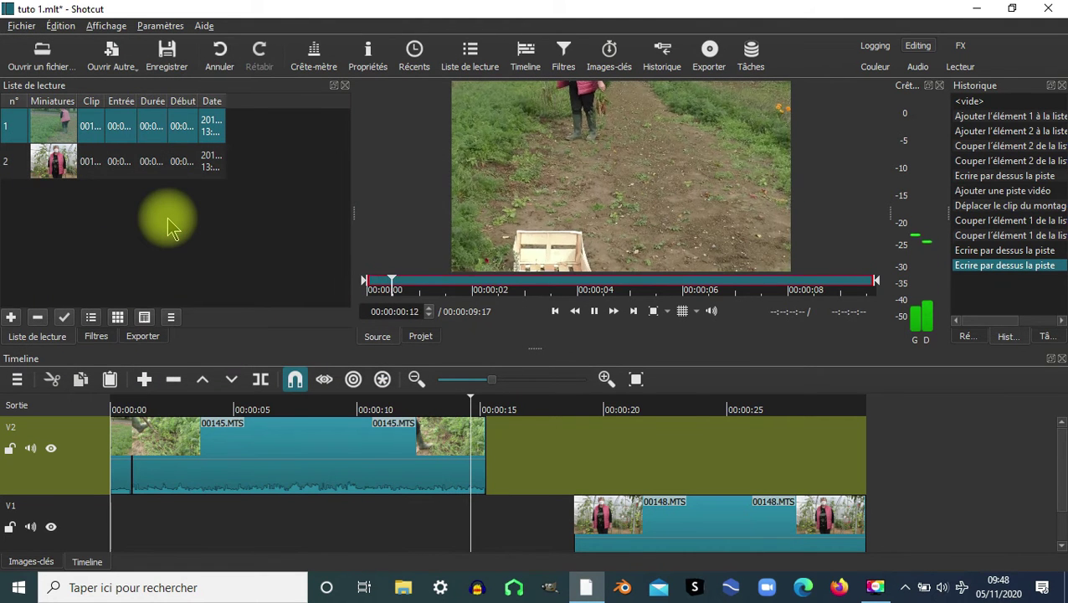
left_click(596, 311)
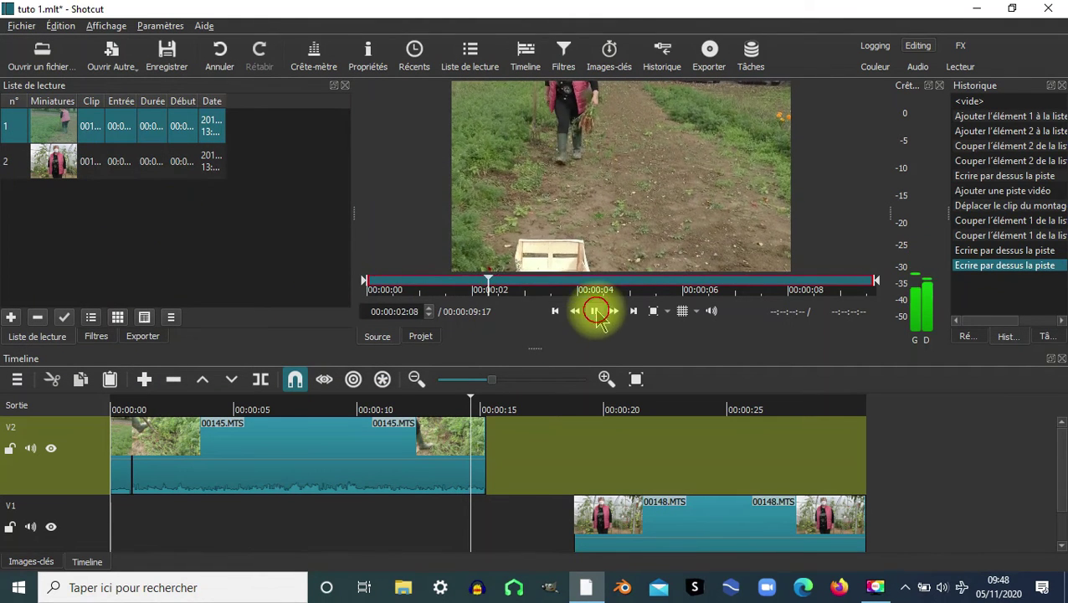
left_click(366, 281)
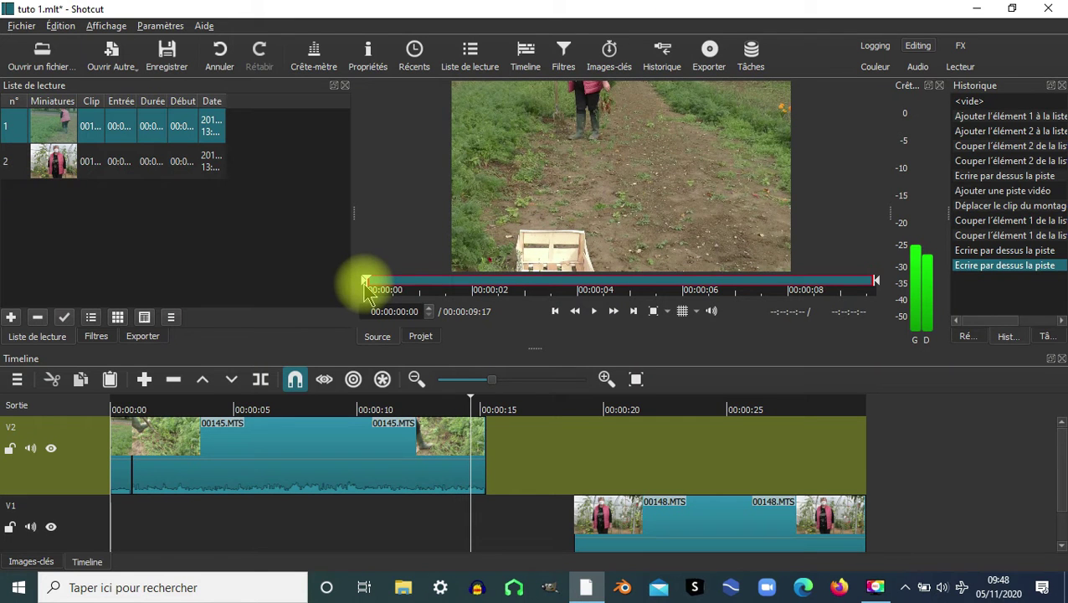
left_click_drag(373, 293, 392, 293)
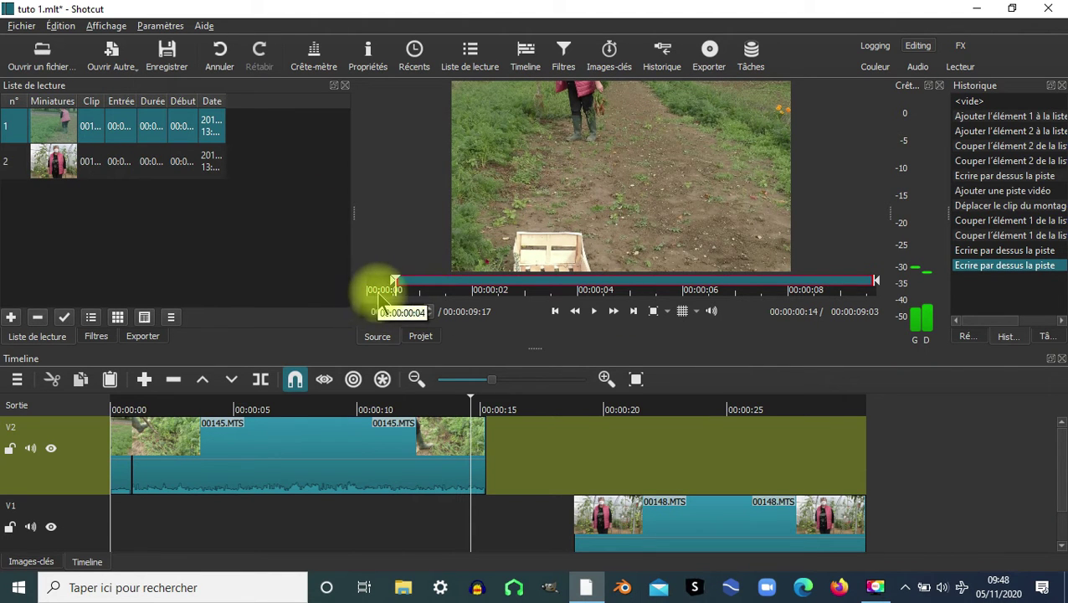
Place the trimmed 00146.MTS on V2 directly after clip 00145.MTS and shift clip 00148.MTS on V1 to start at about 00:00:21
left_click(531, 287)
left_click_drag(540, 285, 882, 291)
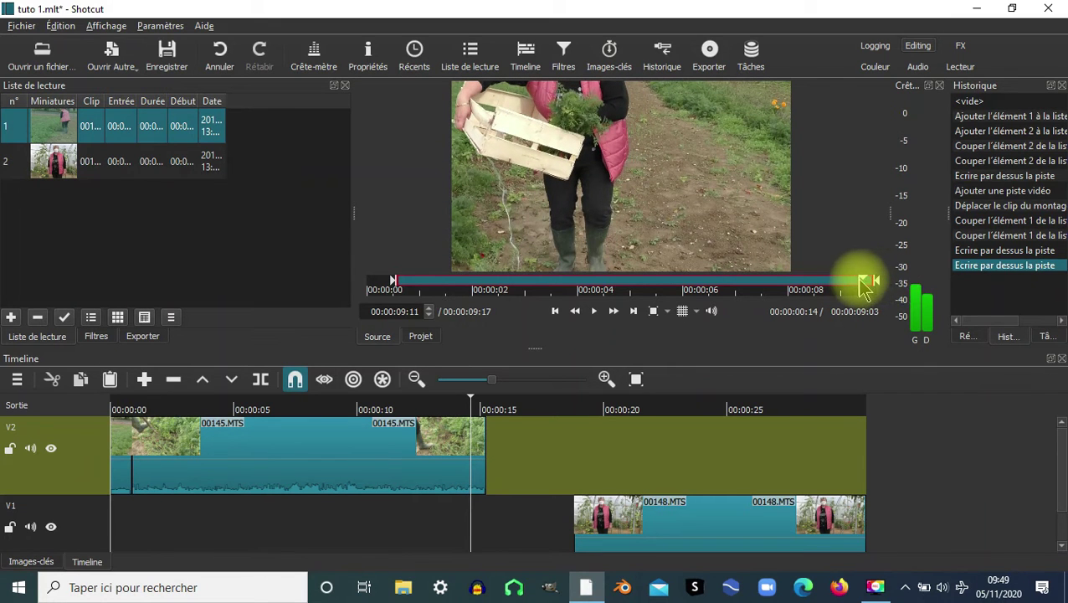
left_click_drag(624, 179, 499, 437)
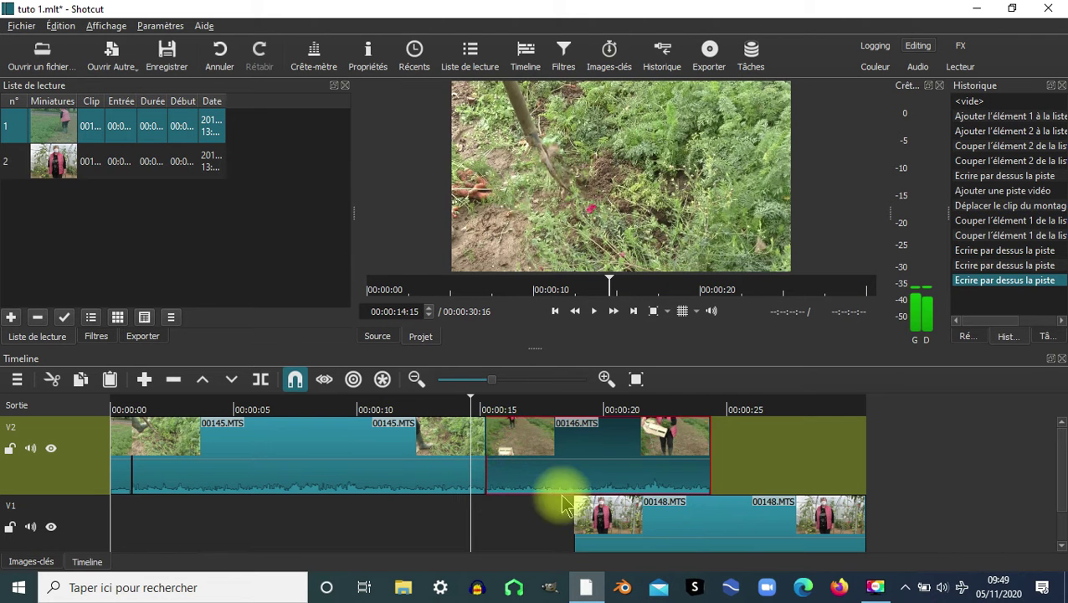
left_click_drag(628, 521, 710, 522)
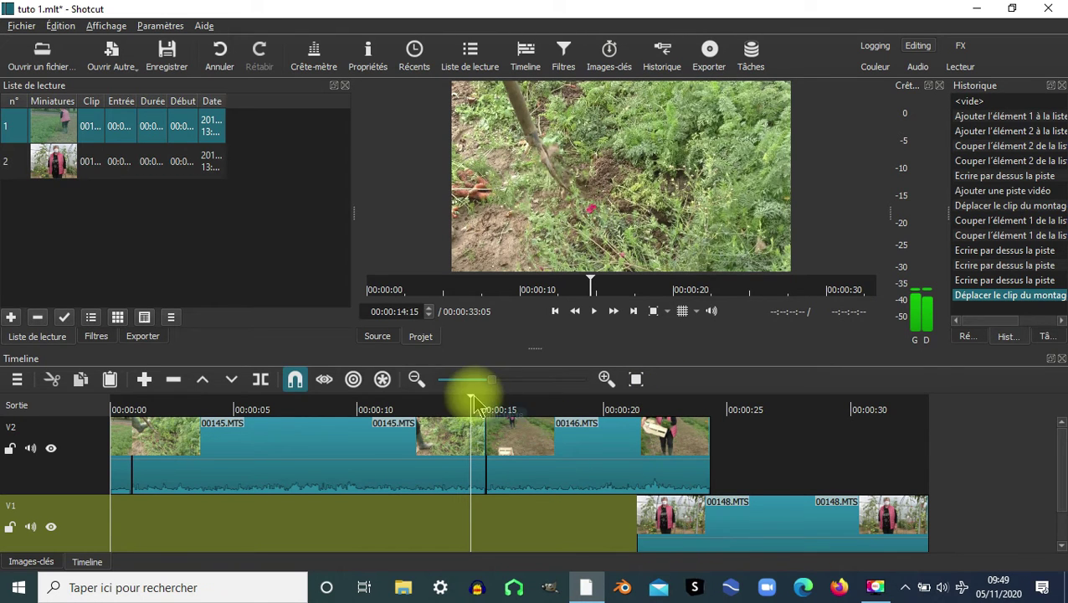
Scrub and play across the cut between clips 00145.MTS and 00146.MTS and on through 00148.MTS to check the montage
left_click_drag(472, 396, 458, 400)
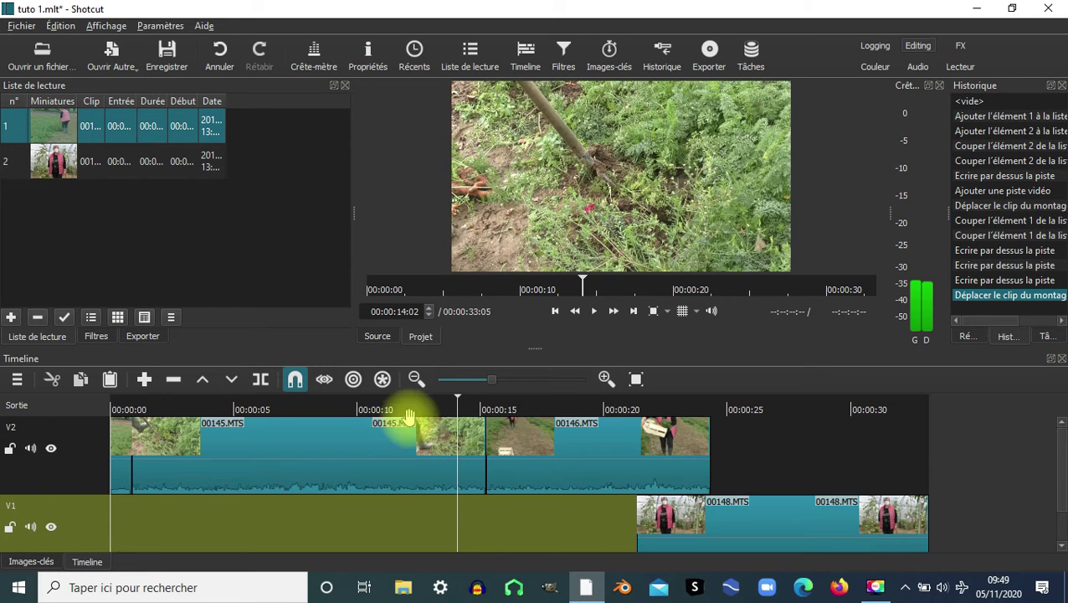
left_click(464, 404)
left_click_drag(494, 413, 557, 414)
left_click(593, 316)
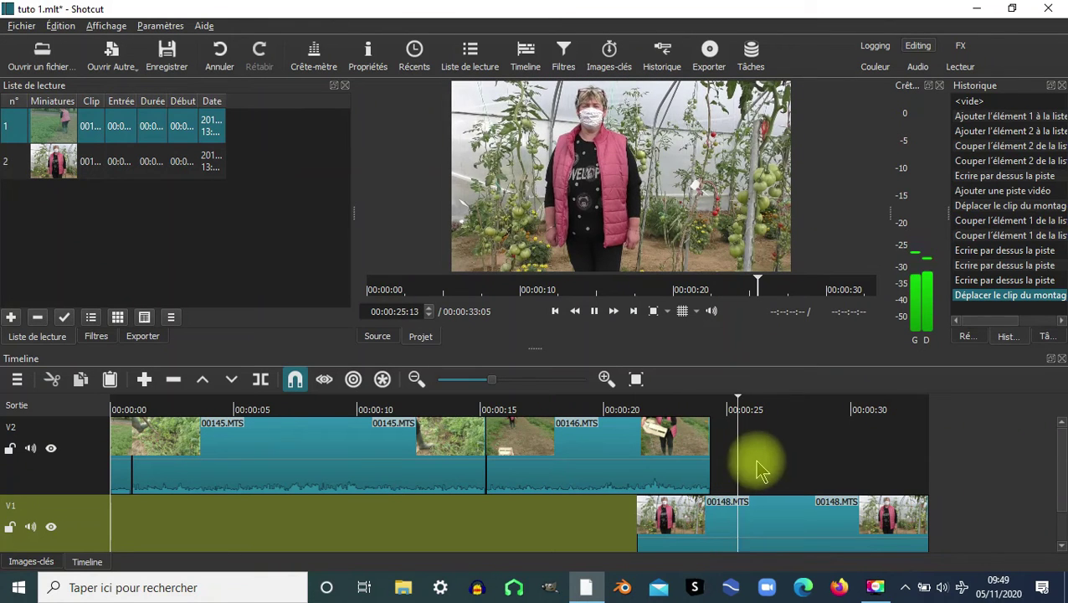
left_click(594, 311)
Open 00158.MTS, 00159.MTS and 00160.MTS together from the Magazin folder and save the project
left_click(416, 380)
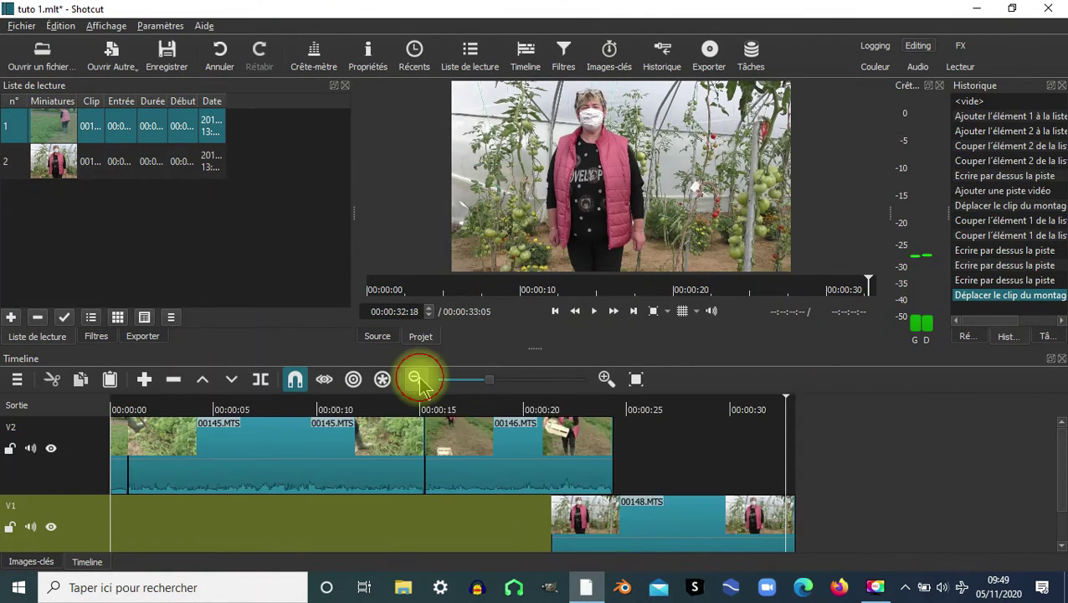
left_click(416, 379)
left_click(416, 379)
left_click(416, 380)
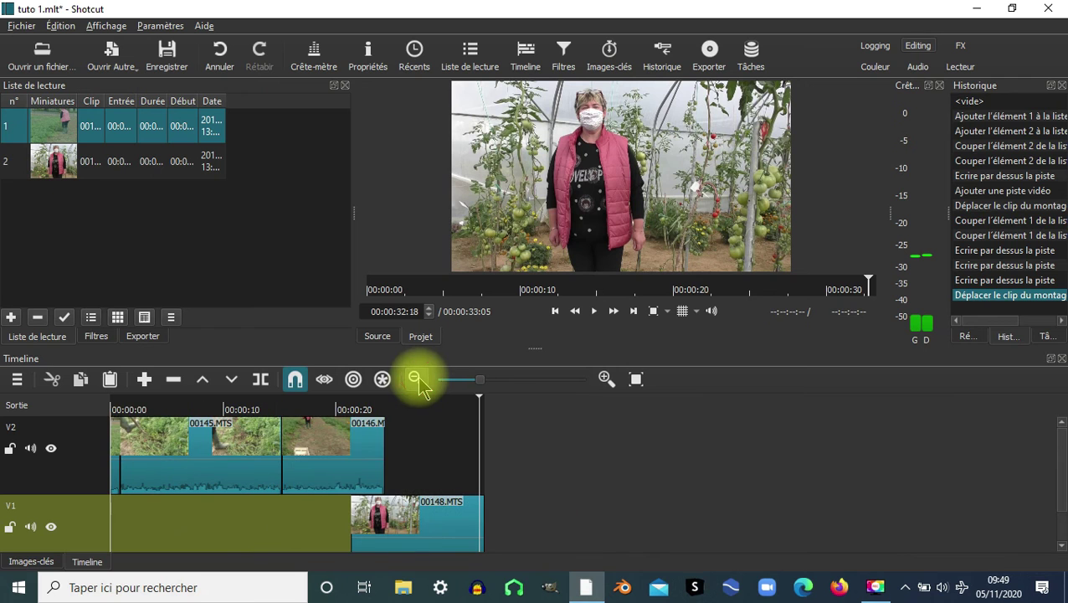
left_click(120, 219)
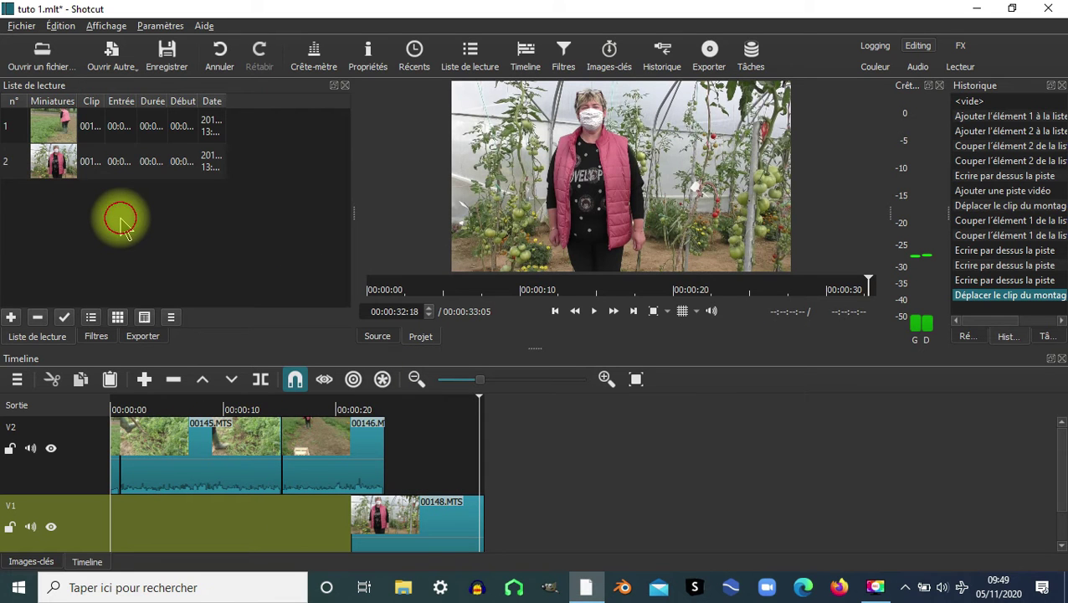
left_click(42, 55)
double_click(176, 150)
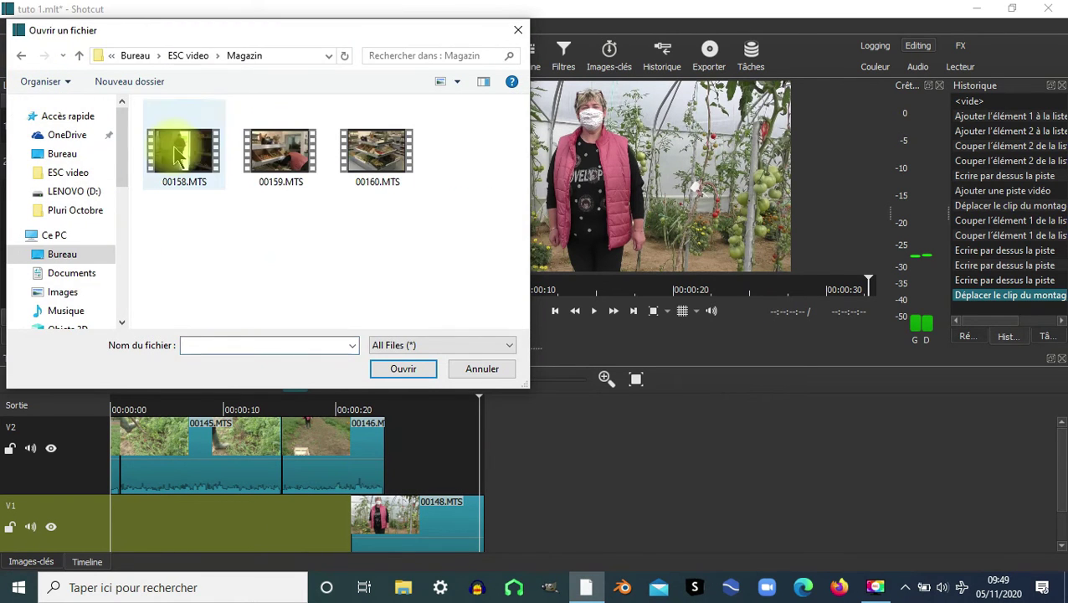
left_click_drag(404, 196, 144, 100)
left_click(403, 369)
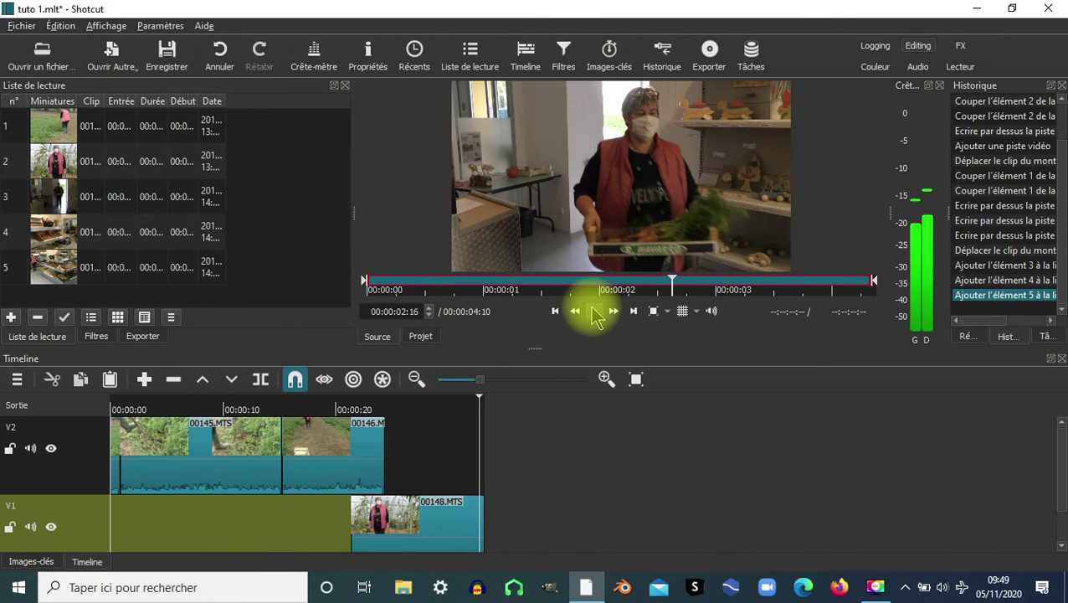
key("ctrl+s")
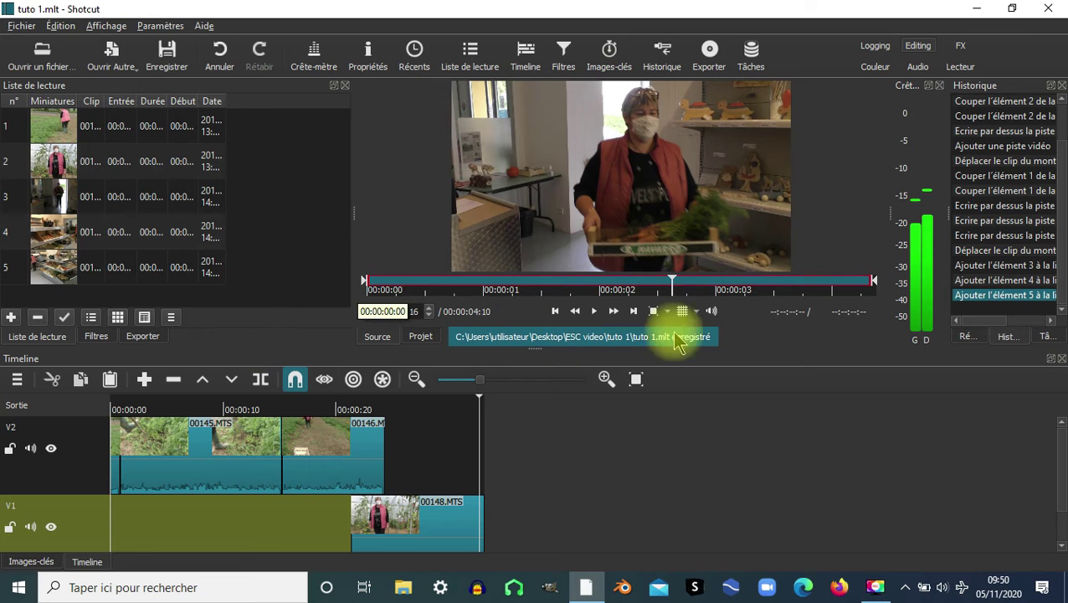
Trim the in point of 00158.MTS to 00:00:00:15
left_click(675, 281)
mouse_move(634, 294)
left_mouse_down()
mouse_move(366, 295)
mouse_move(436, 286)
left_mouse_up()
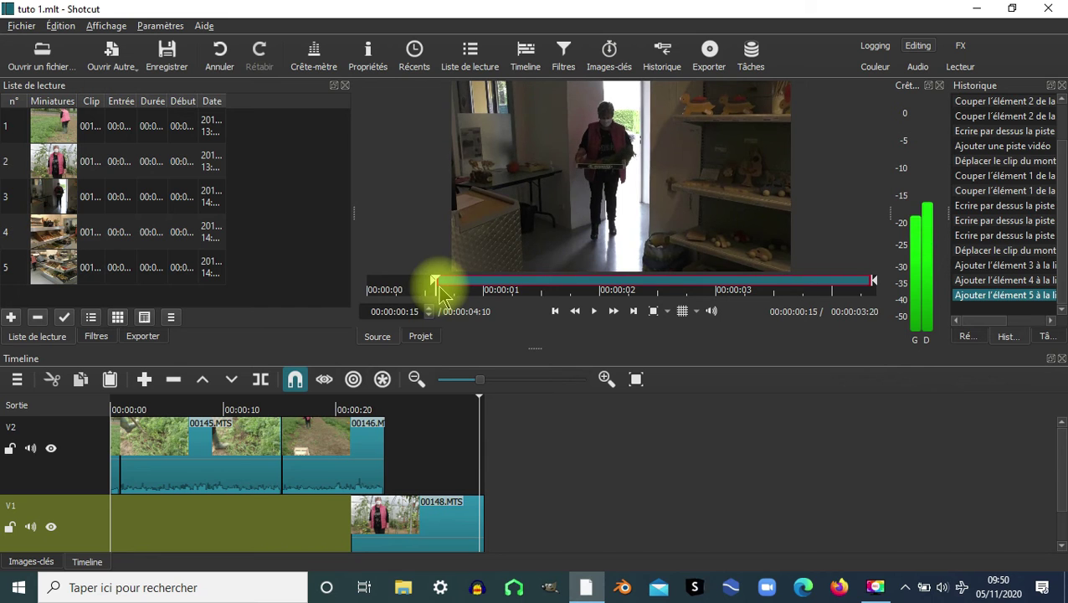
Set the computer's speaker volume to 27
left_click(946, 591)
left_click_drag(953, 553, 888, 554)
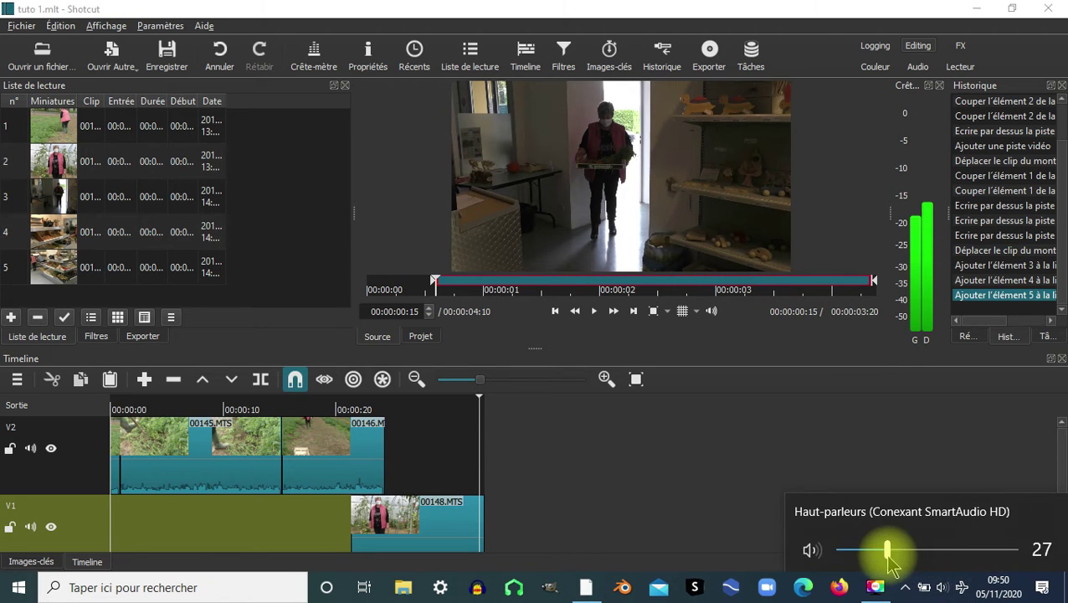
left_click(696, 461)
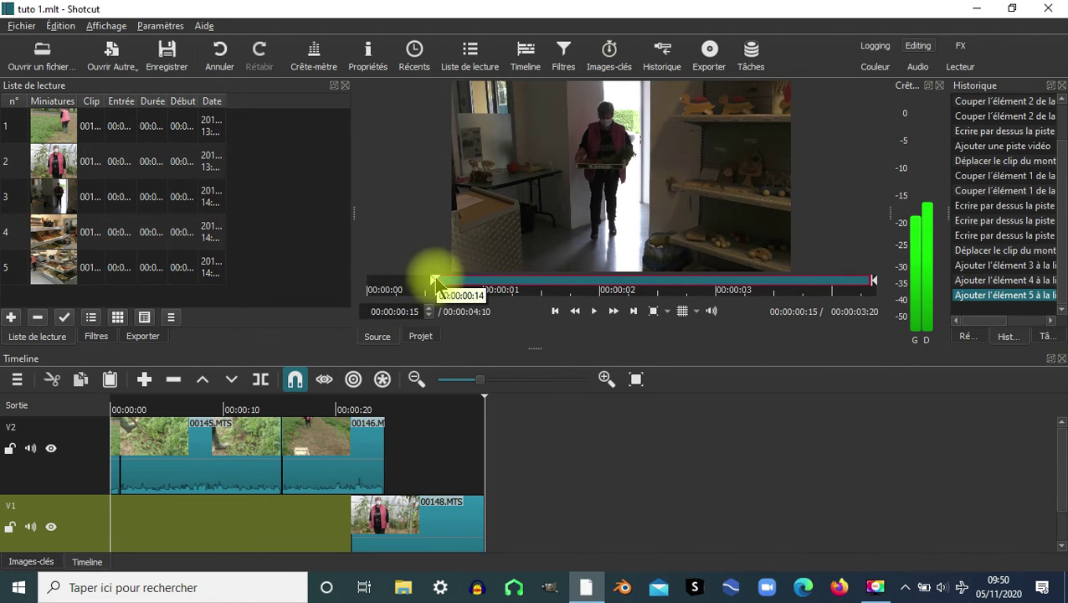
Compare 00158.MTS with the end of clip 00146.MTS in the montage and trim its in point to 00:00:02:10
left_click_drag(454, 289, 639, 292)
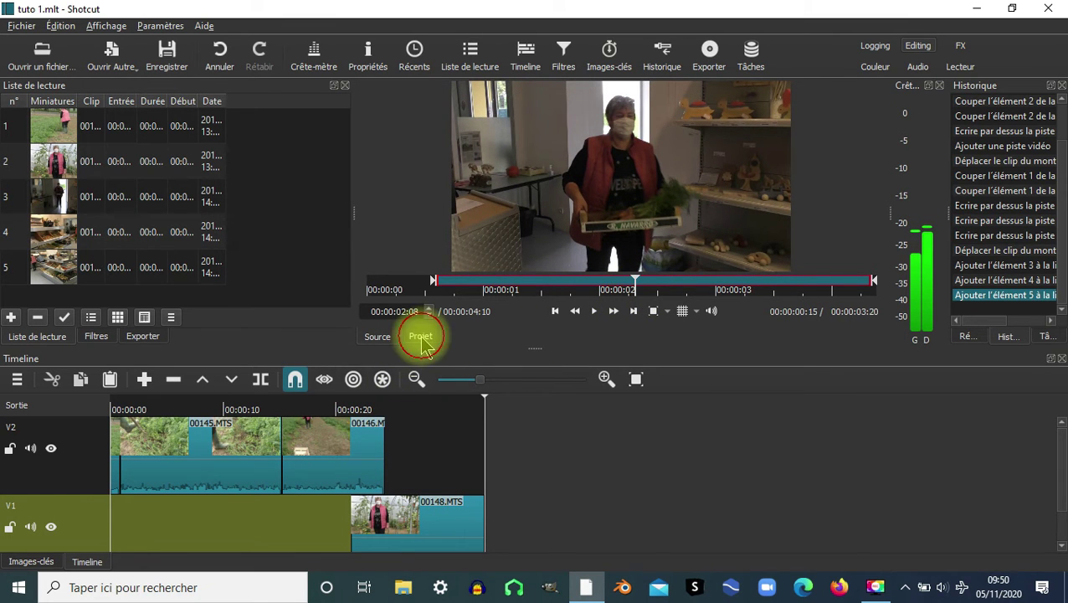
mouse_move(376, 408)
left_mouse_down()
mouse_move(365, 408)
mouse_move(381, 402)
left_mouse_up()
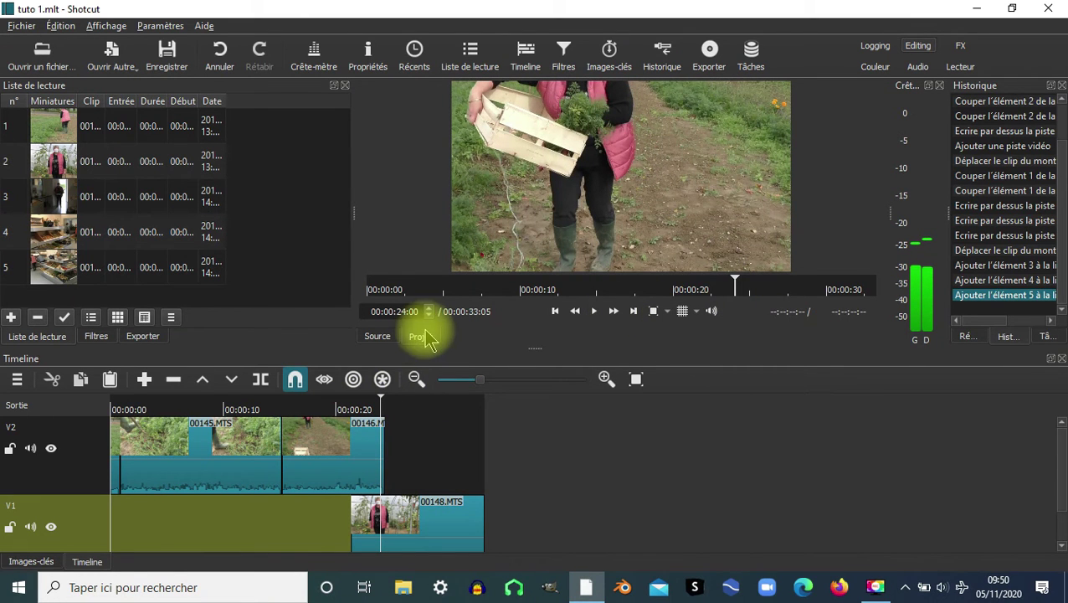
left_click(376, 336)
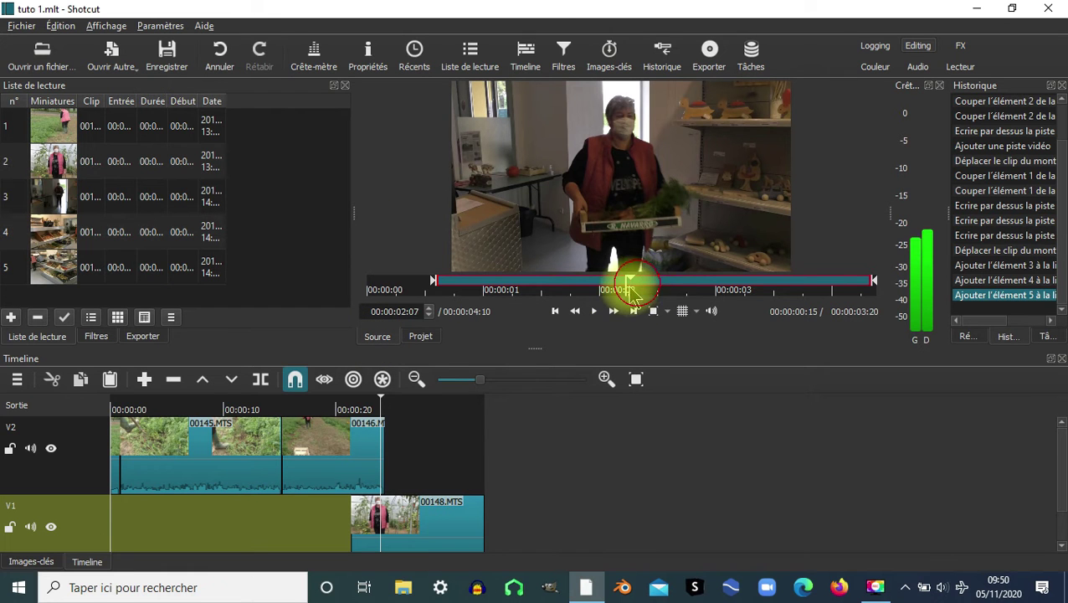
left_click_drag(433, 281, 653, 290)
key("space")
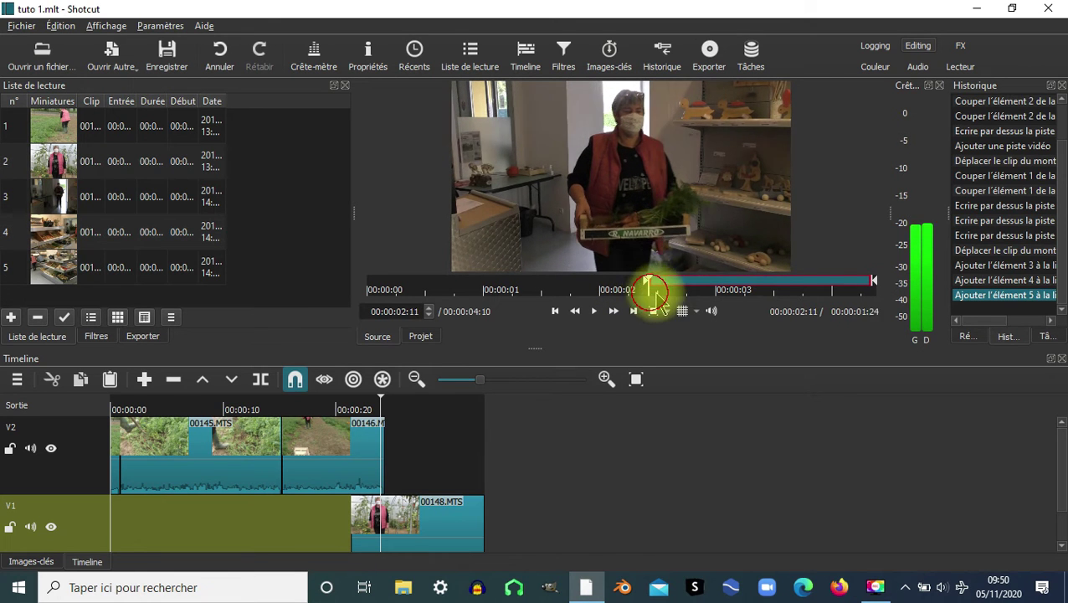
Trim the out point of 00158.MTS to 00:00:03:20 and place the clip on V2 directly after 00146.MTS
left_click(710, 290)
left_click_drag(713, 303, 861, 297)
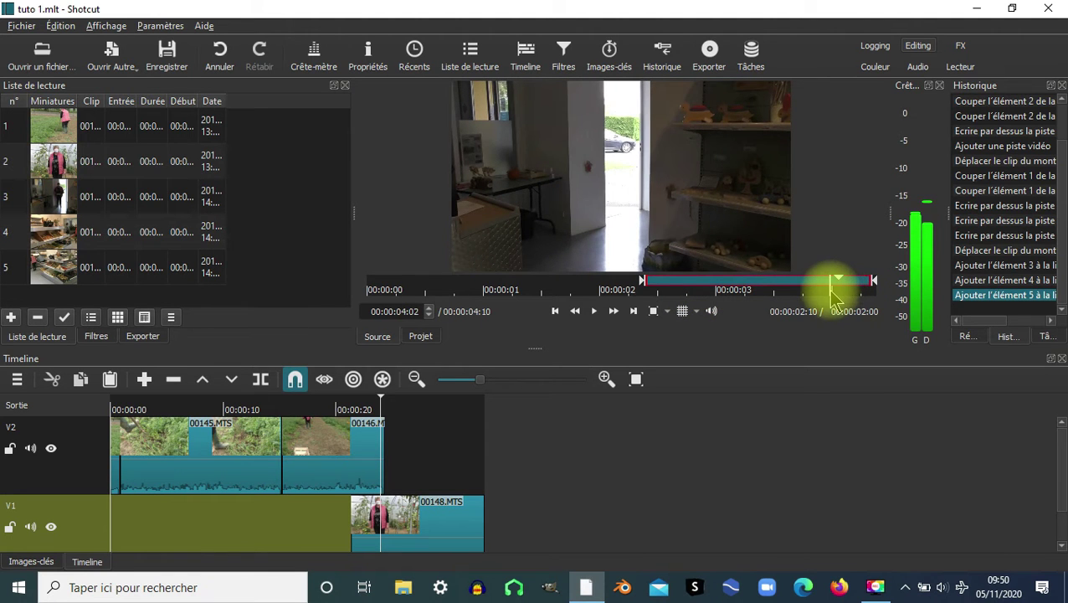
mouse_move(874, 279)
left_mouse_down()
mouse_move(768, 292)
mouse_move(801, 293)
left_mouse_up()
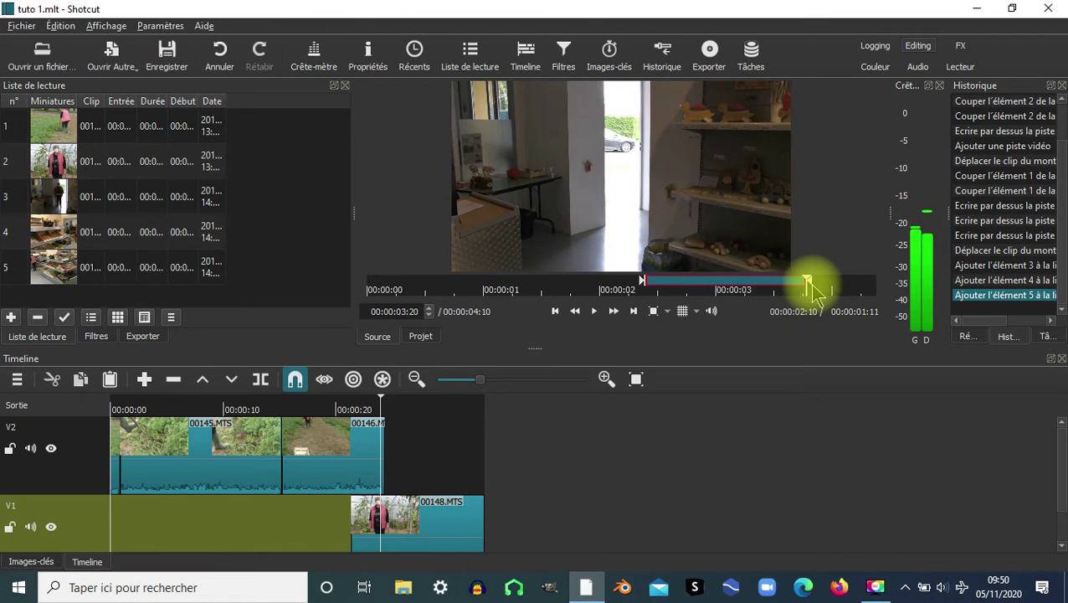
left_click_drag(586, 159, 426, 453)
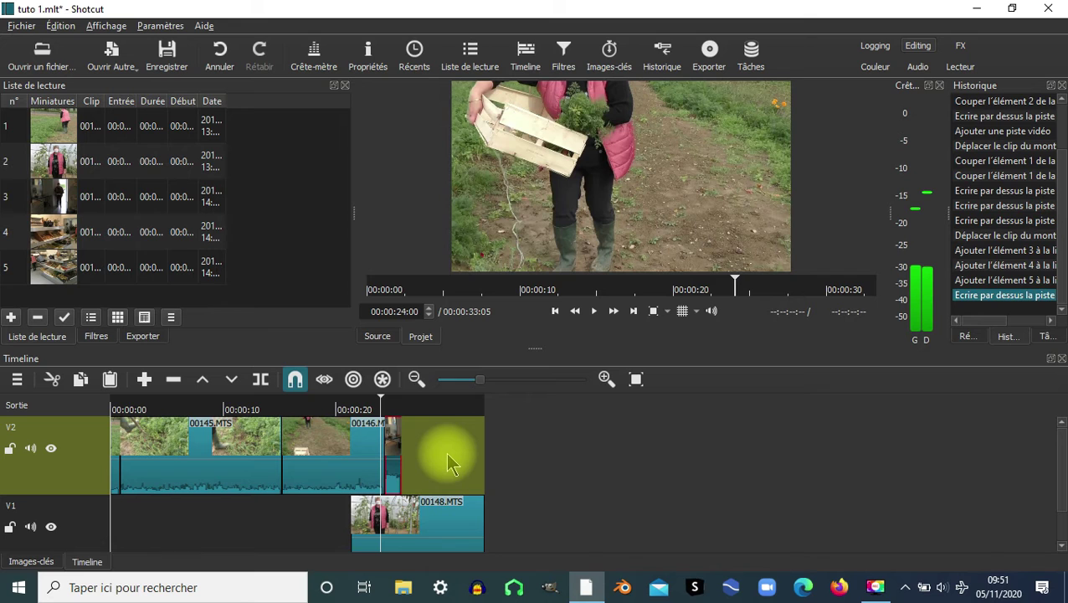
Open playlist item 4, play its beginning and trim its in point to 00:00:01:10
left_click(71, 238)
double_click(60, 228)
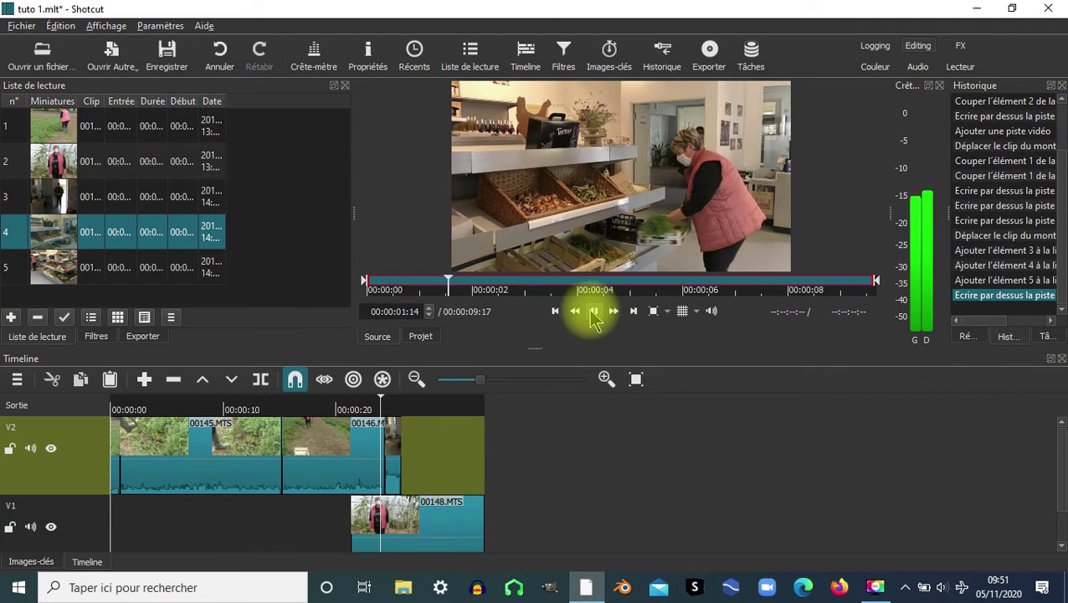
left_click(594, 310)
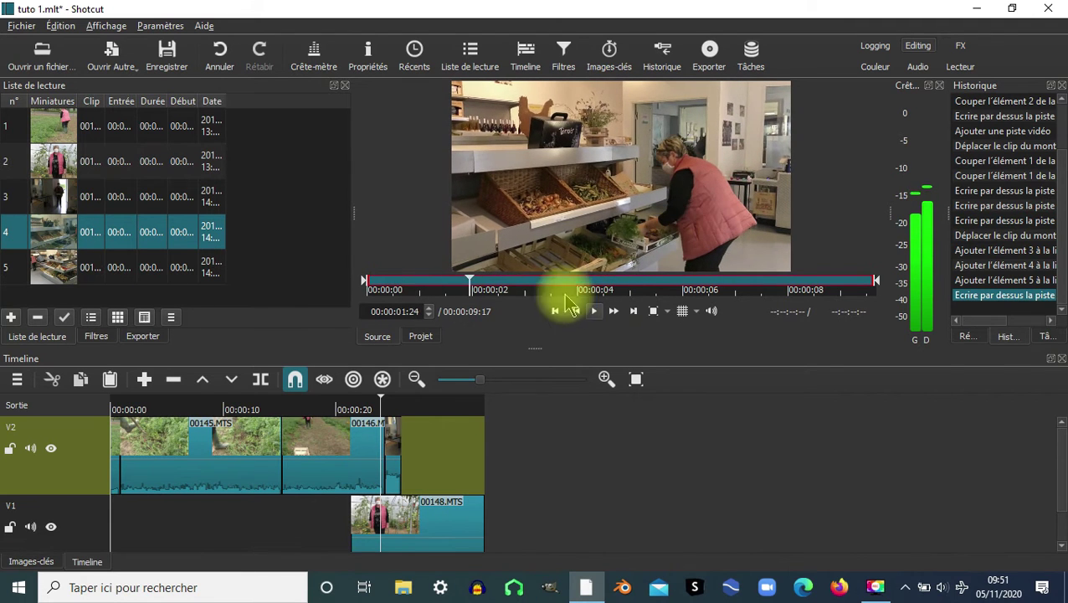
left_click(369, 284)
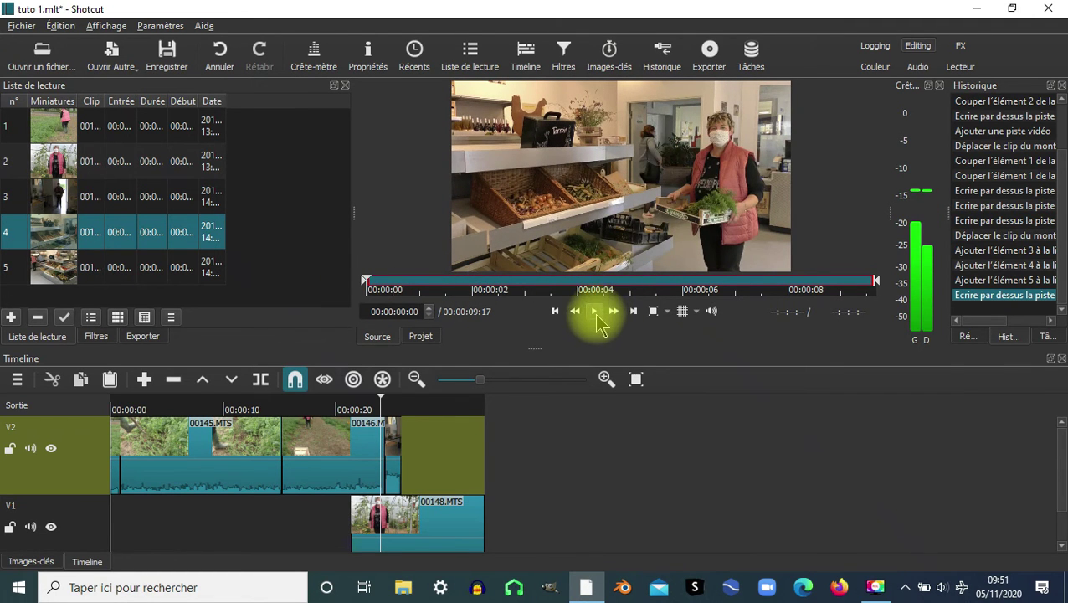
left_click(595, 314)
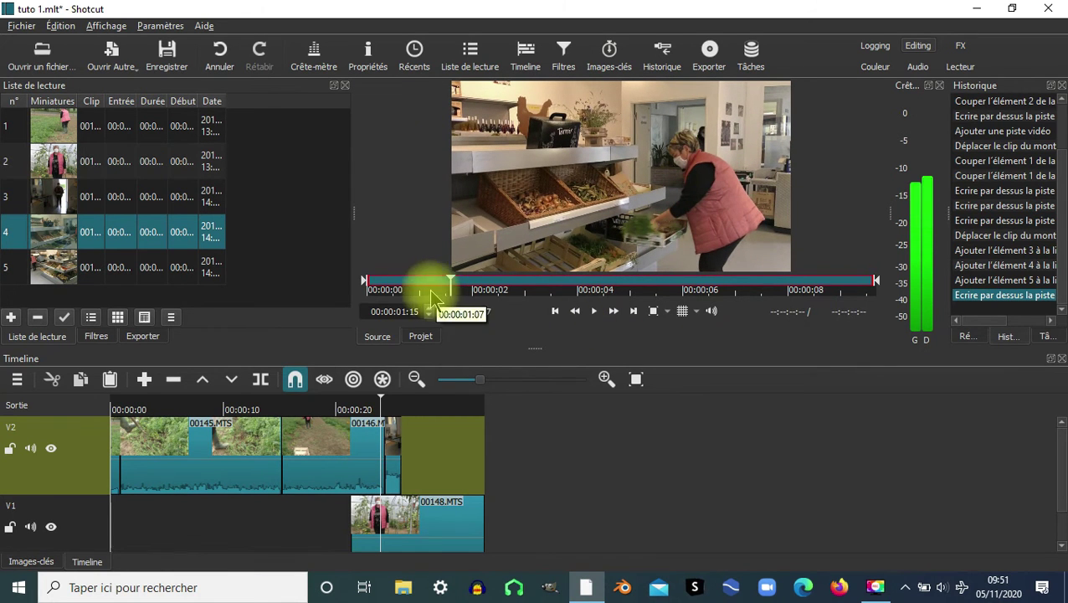
left_click_drag(364, 283, 448, 290)
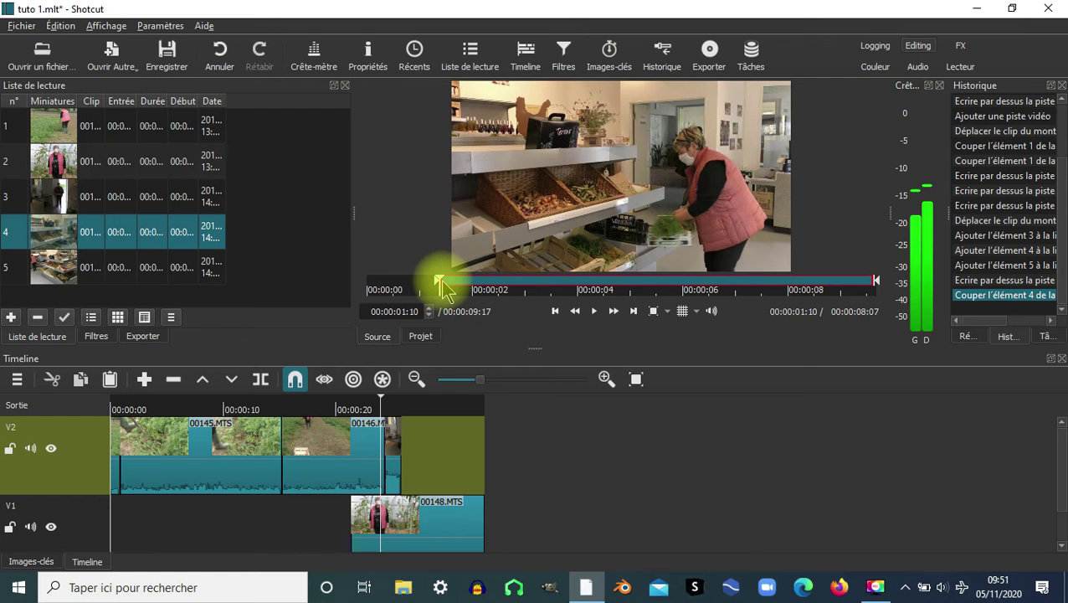
Trim the out point of playlist item 4 to 00:00:04:17 and place the clip on V2 directly after 00158.MTS
left_click(505, 289)
left_click_drag(528, 291, 617, 295)
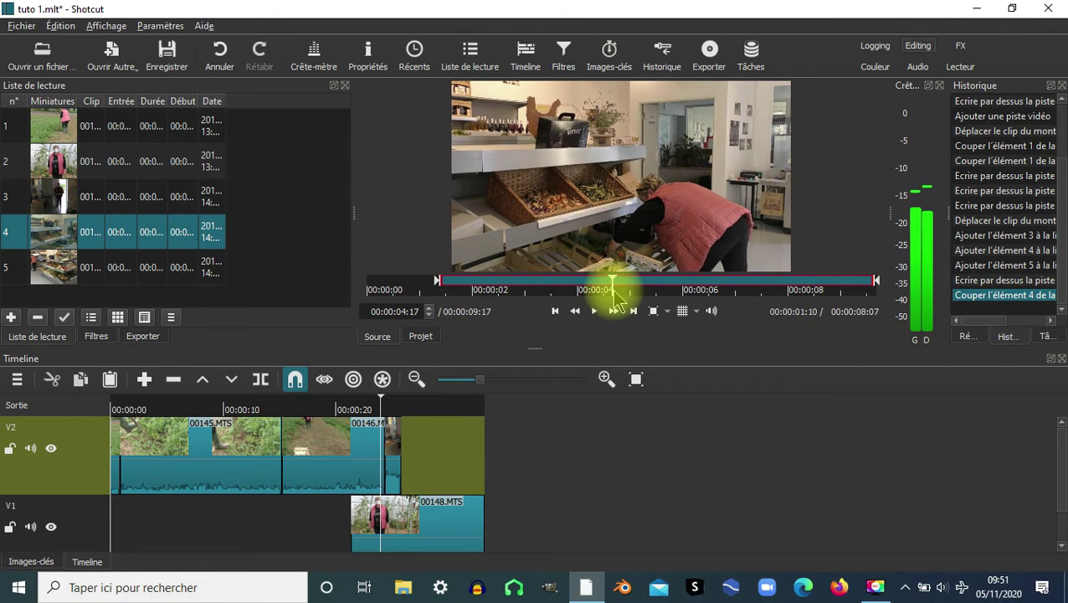
left_click_drag(875, 281, 617, 289)
left_click_drag(559, 188, 409, 450)
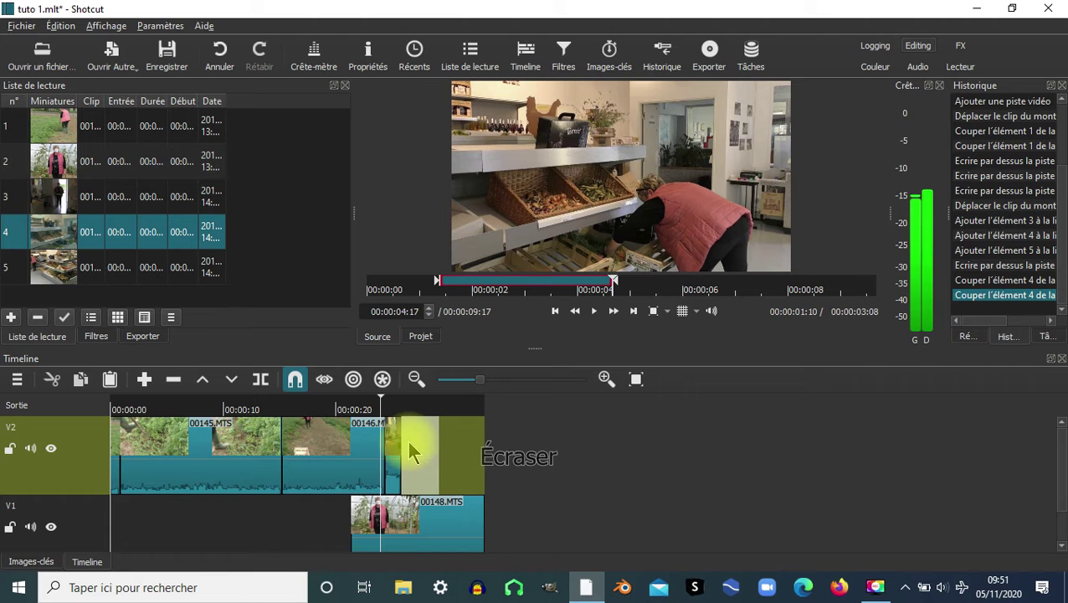
left_click_drag(415, 439, 415, 440)
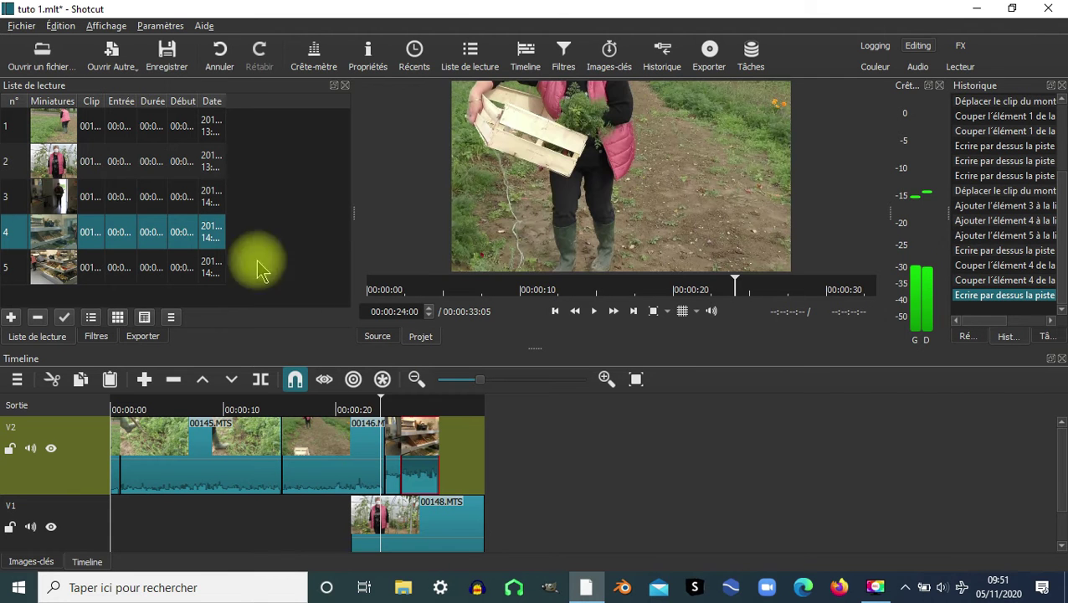
Open playlist item 5, review its beginning and trim its in point to 00:00:01:18
left_click(59, 267)
double_click(63, 272)
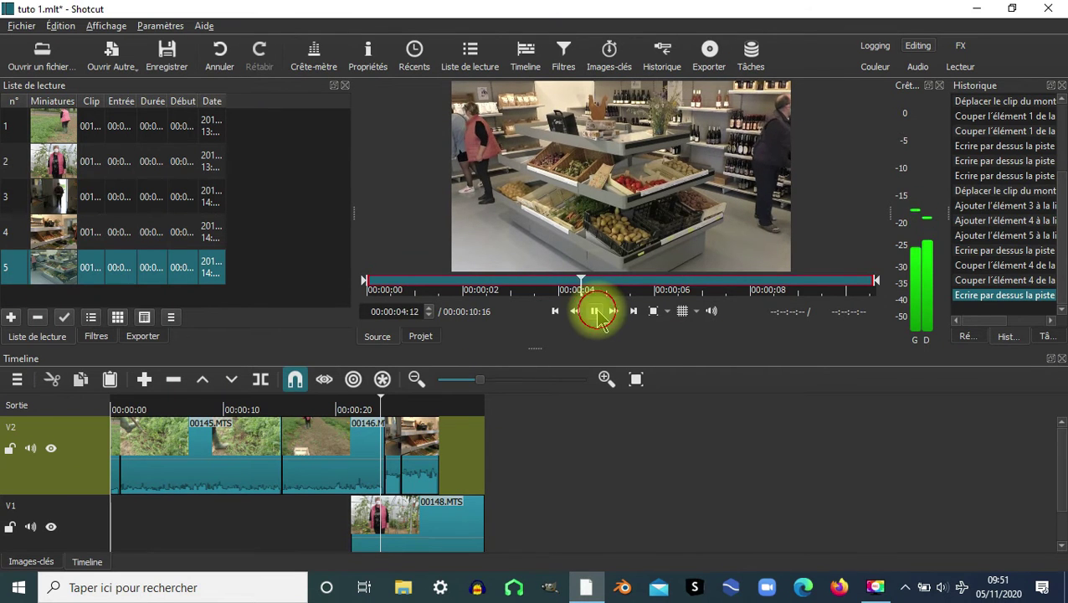
left_click(586, 279)
left_click_drag(563, 292, 441, 281)
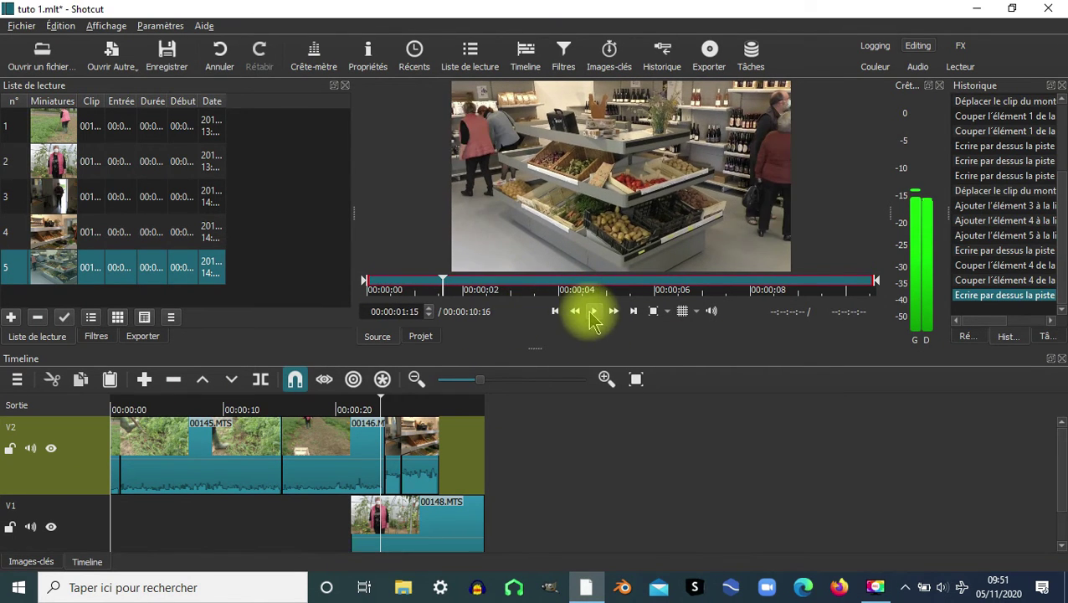
left_click_drag(365, 279, 446, 280)
Trim the out point of playlist item 5 to 00:00:05:18 and place the clip on V2 starting at about 00:00:33
left_click_drag(796, 284, 507, 293)
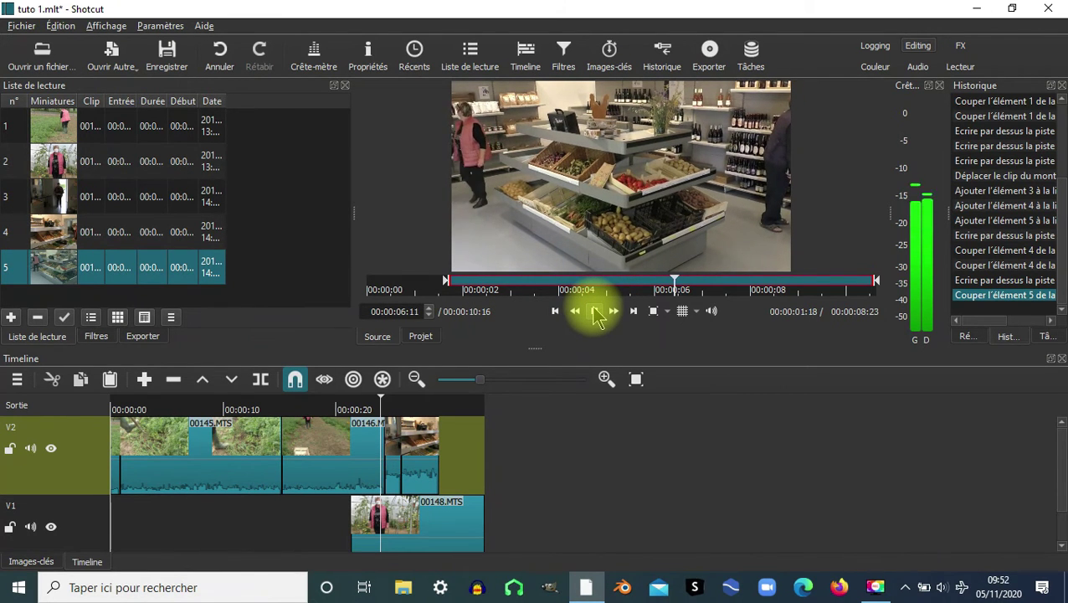
left_click(594, 312)
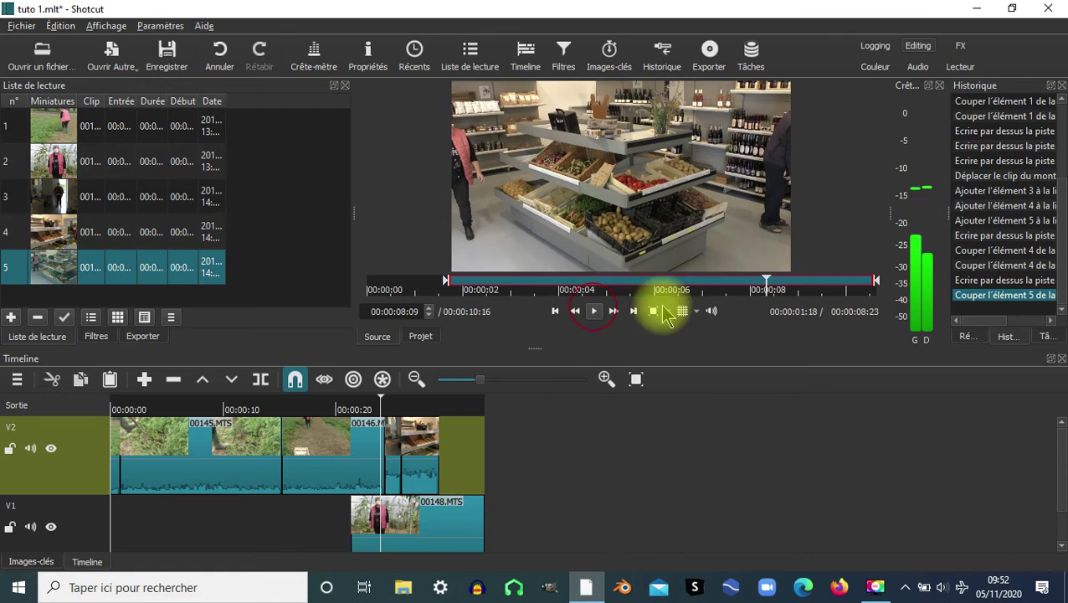
left_click_drag(876, 280, 640, 281)
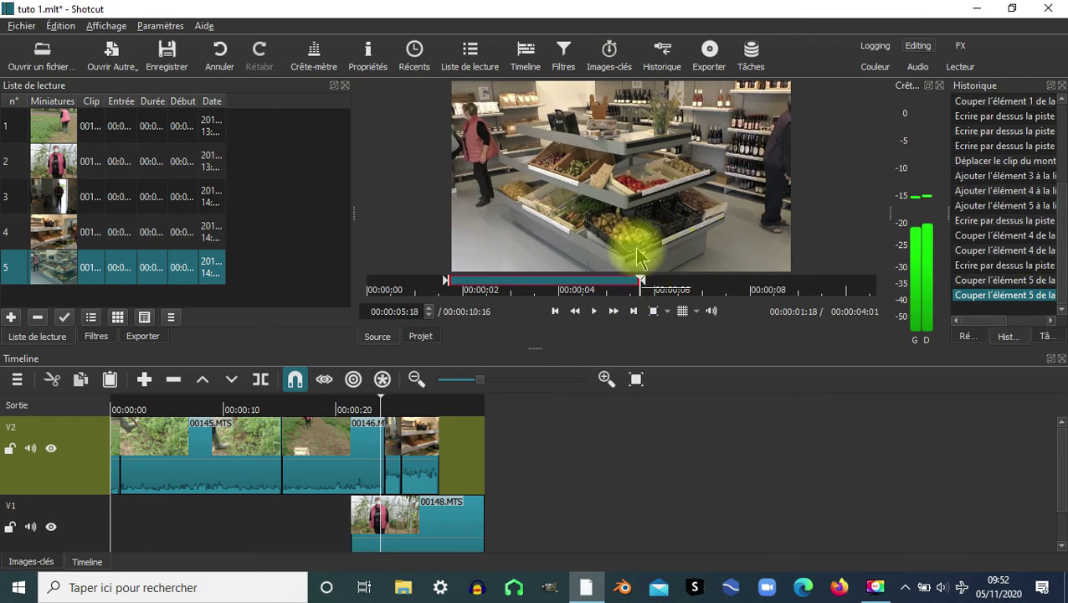
left_click_drag(548, 222, 452, 520)
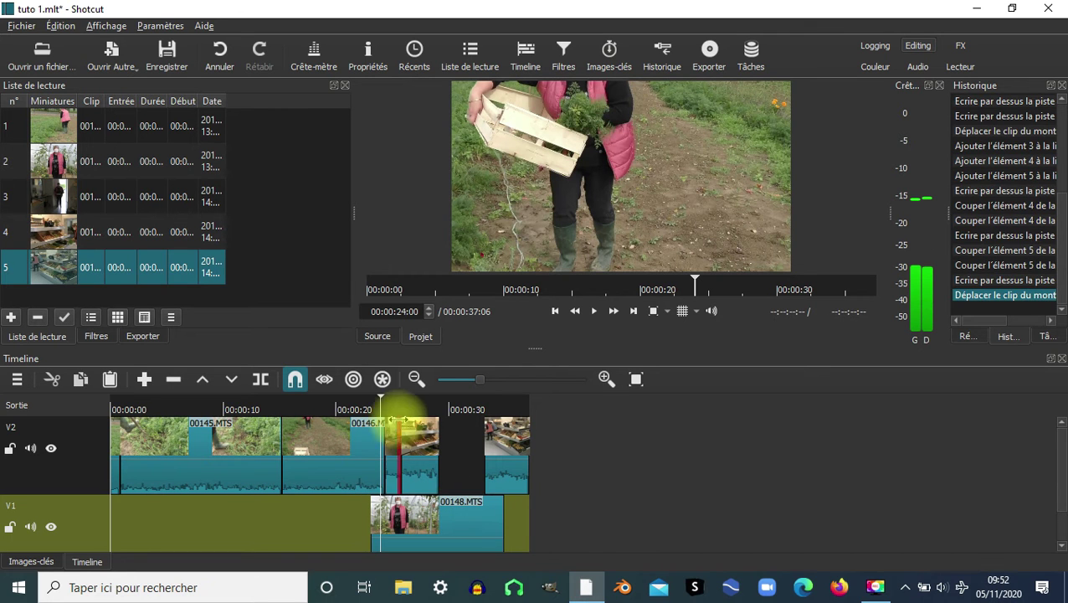
Play the edited timeline from about 00:00:14 to 00:00:20:18 and save the project
left_click_drag(376, 409, 274, 403)
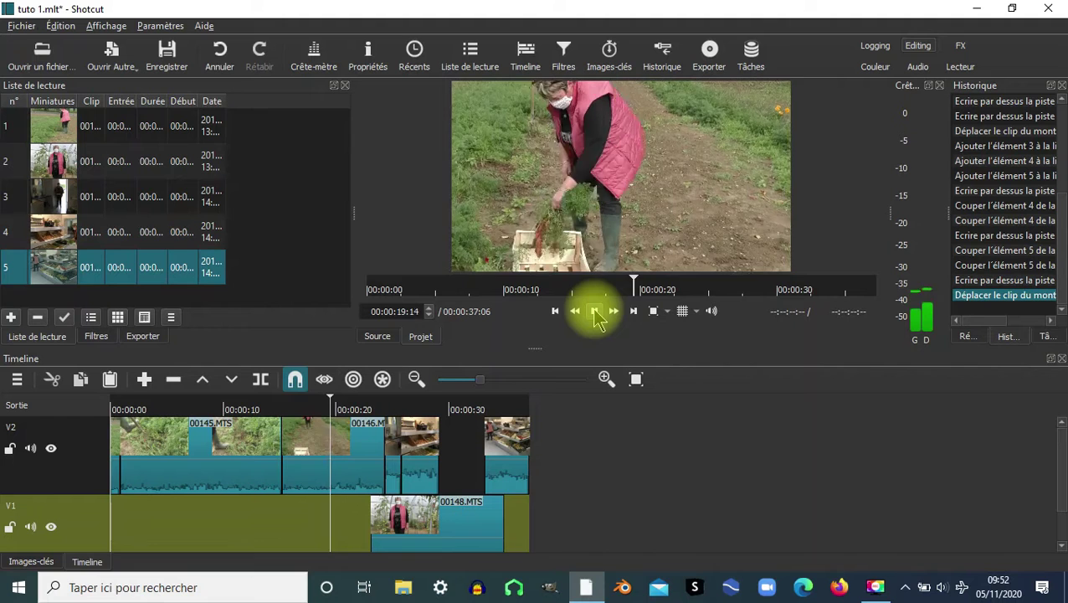
left_click(595, 312)
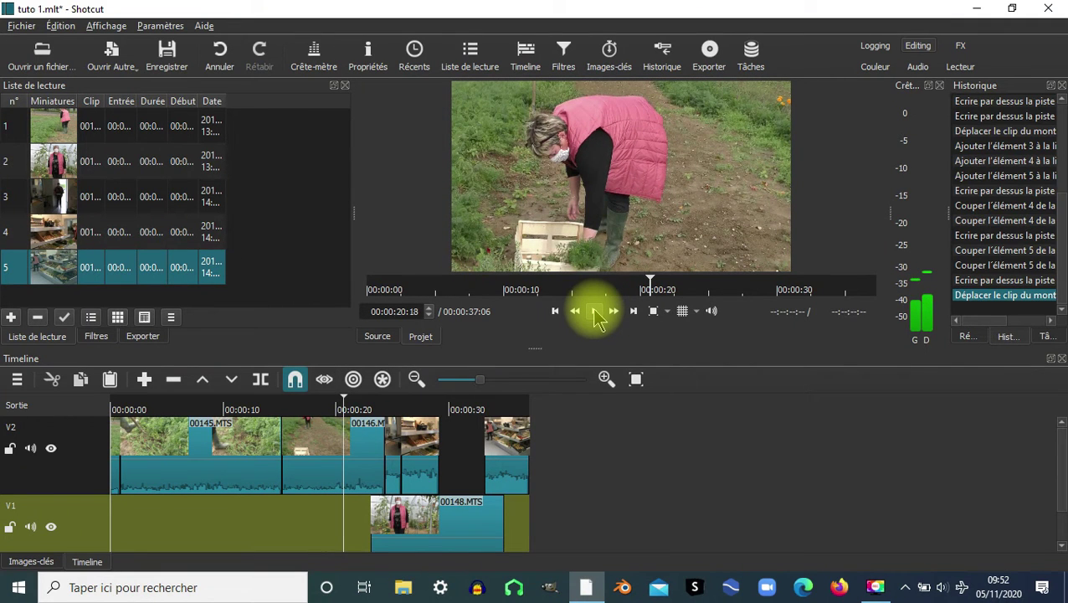
key("ctrl+s")
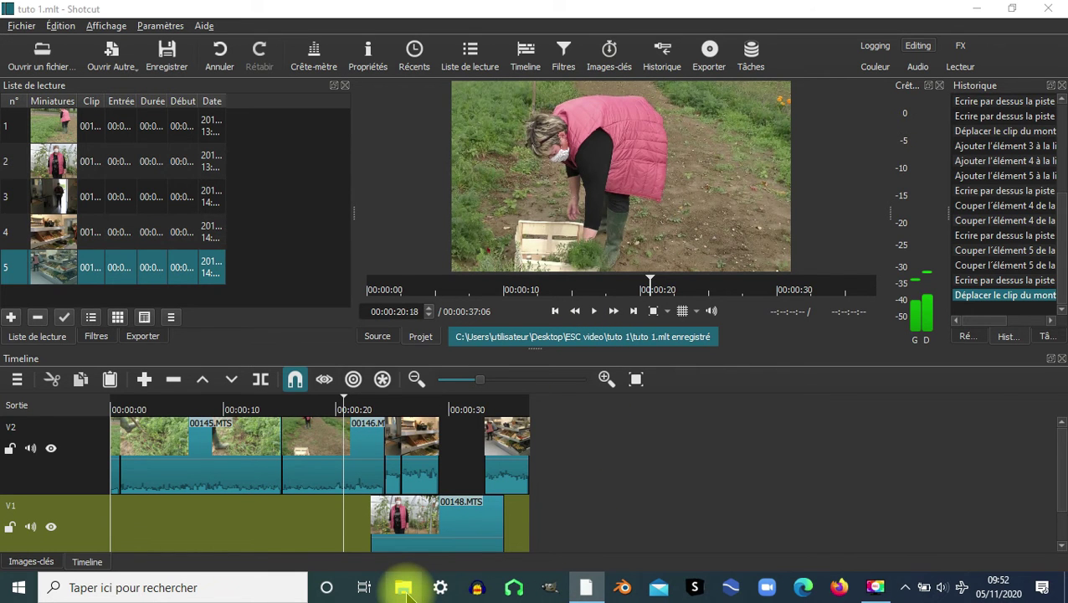
Switch to File Explorer and browse to the Captures folder inside Vidéos
left_click(404, 588)
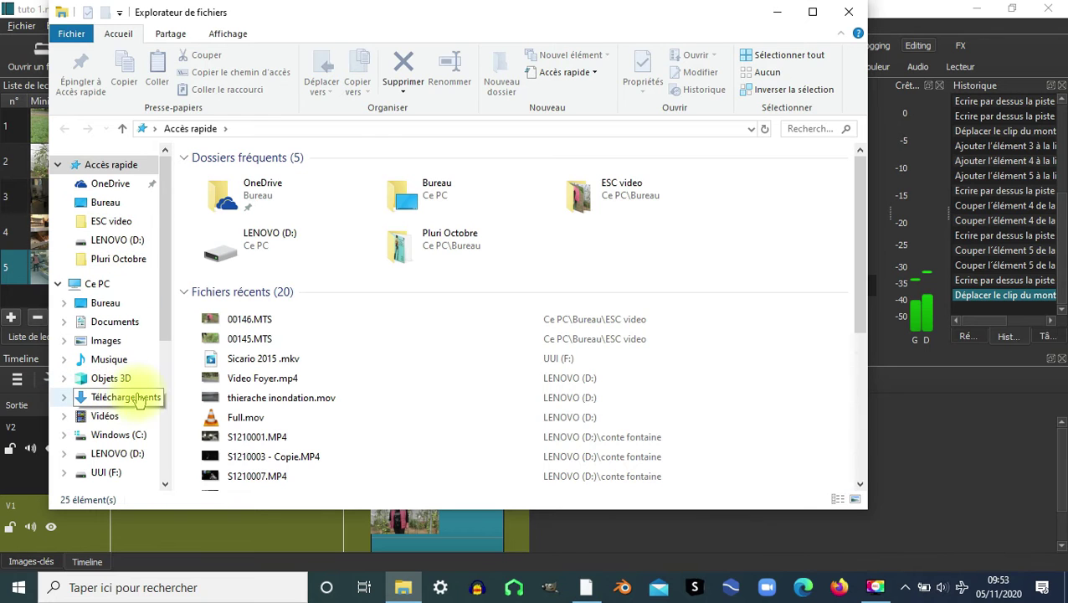
left_click(105, 416)
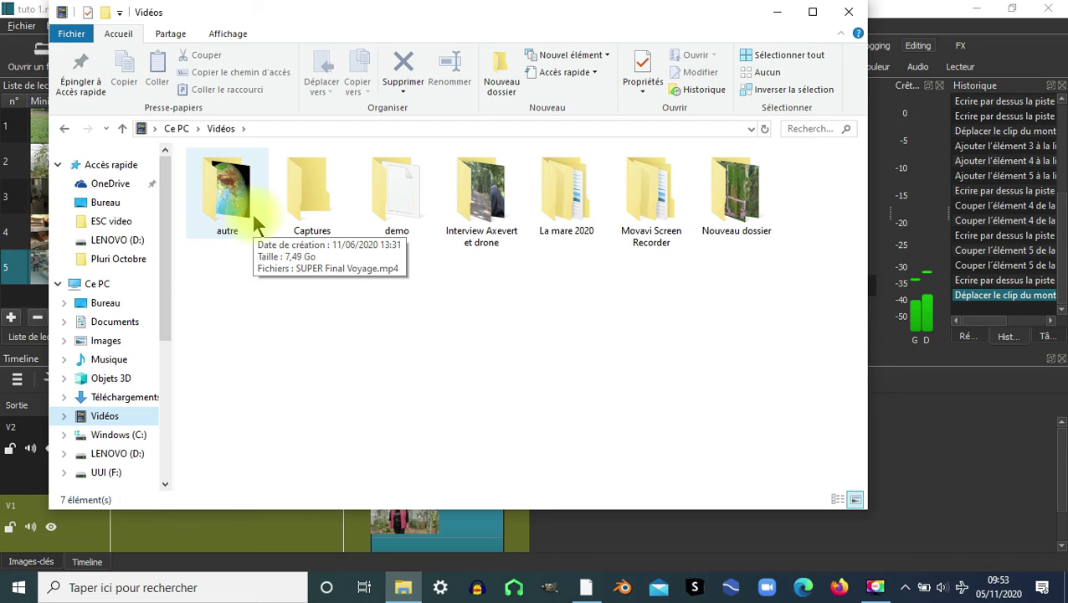
double_click(304, 204)
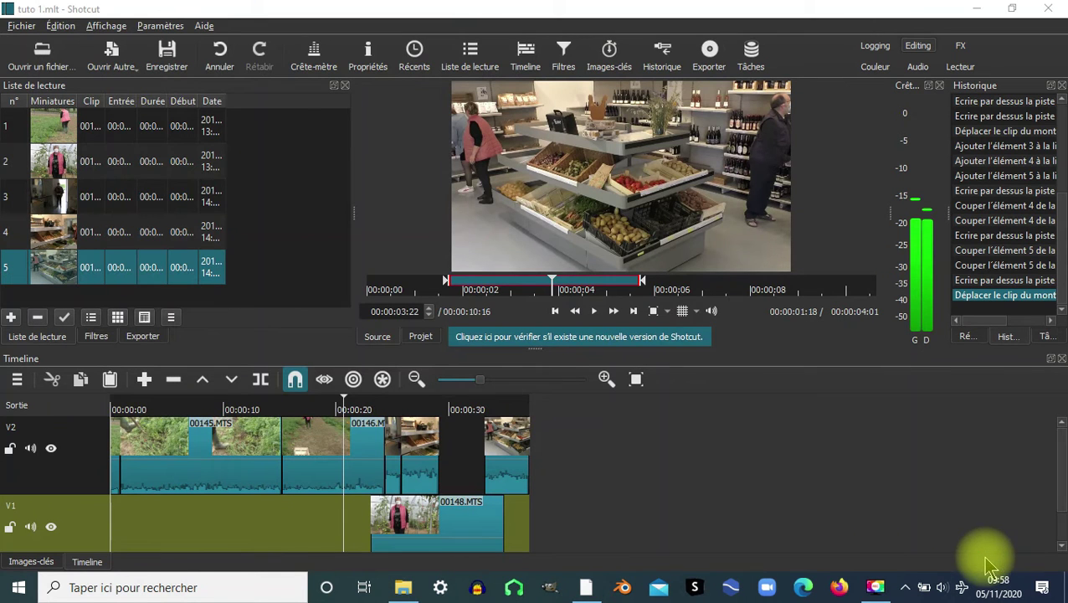
Open the Musique libre de droits La Grande Table - Delnica video from the Vidéos folder as the source
left_click(38, 48)
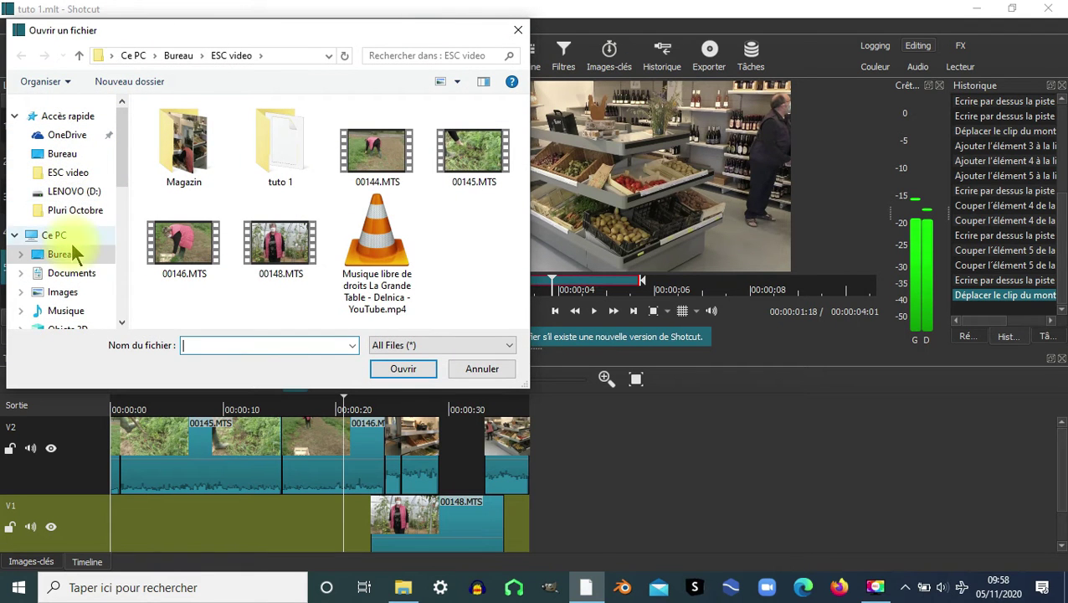
scroll(122, 168, "down", 2)
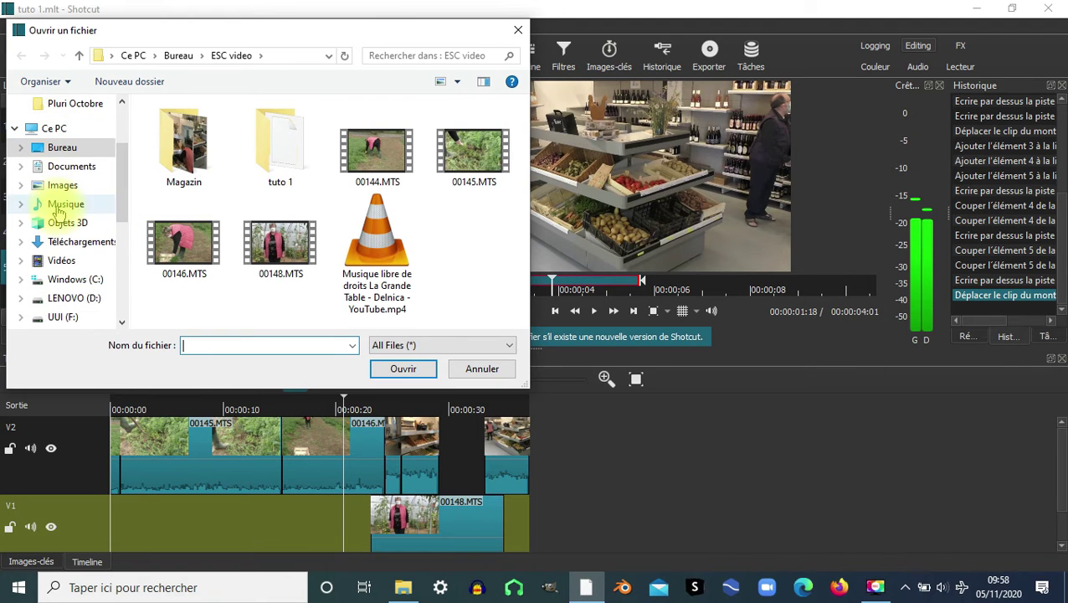
left_click(56, 260)
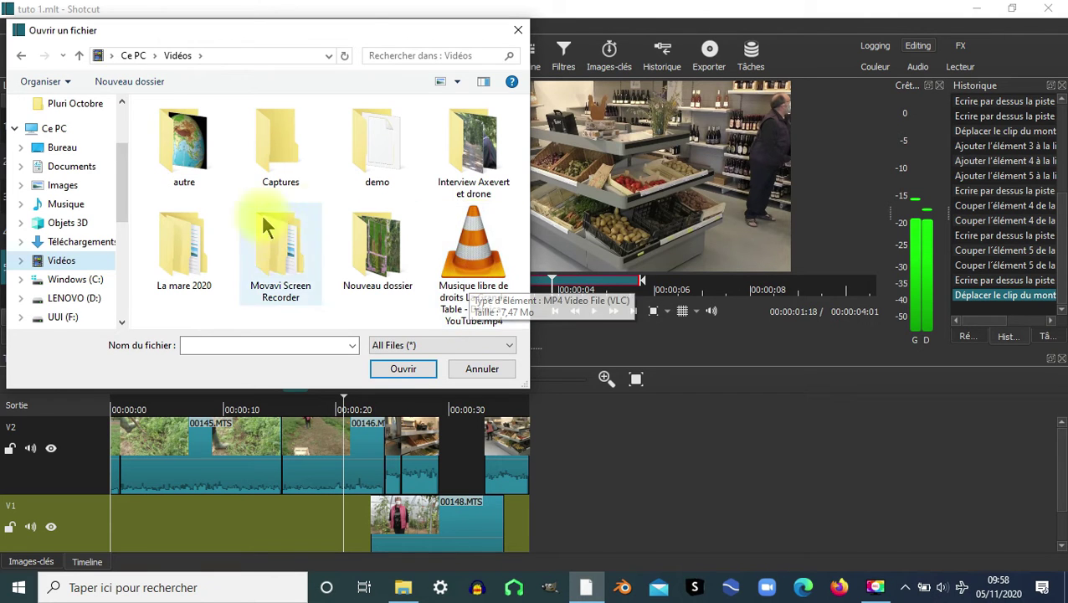
double_click(479, 263)
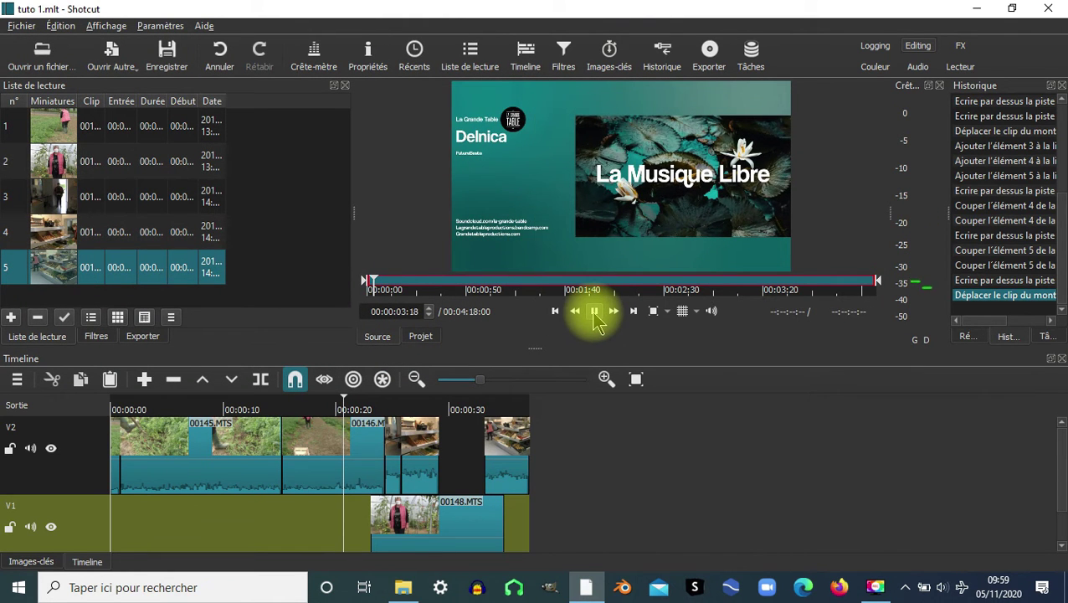
Set the speaker volume to about 63 and listen to the Delnica music from about 00:01:07
left_click(943, 587)
left_click_drag(866, 551, 952, 553)
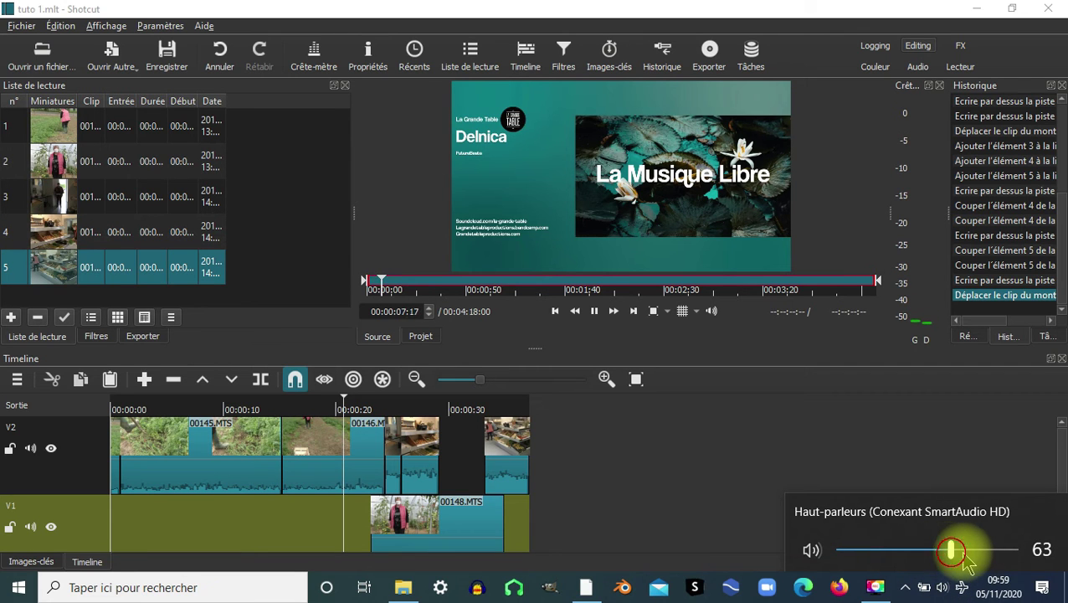
left_click(502, 302)
left_click(500, 293)
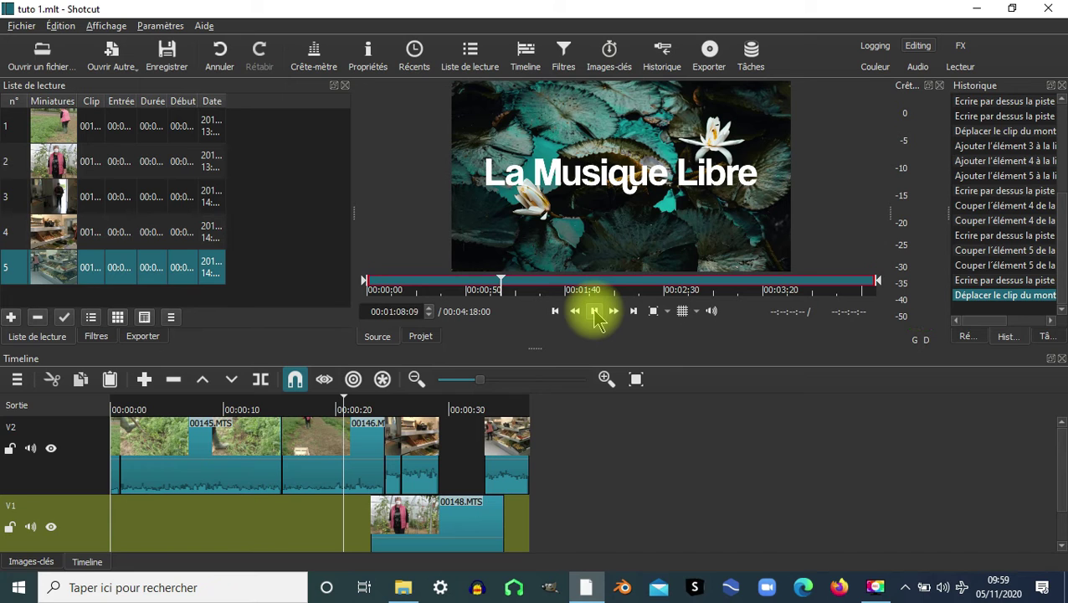
left_click(594, 311)
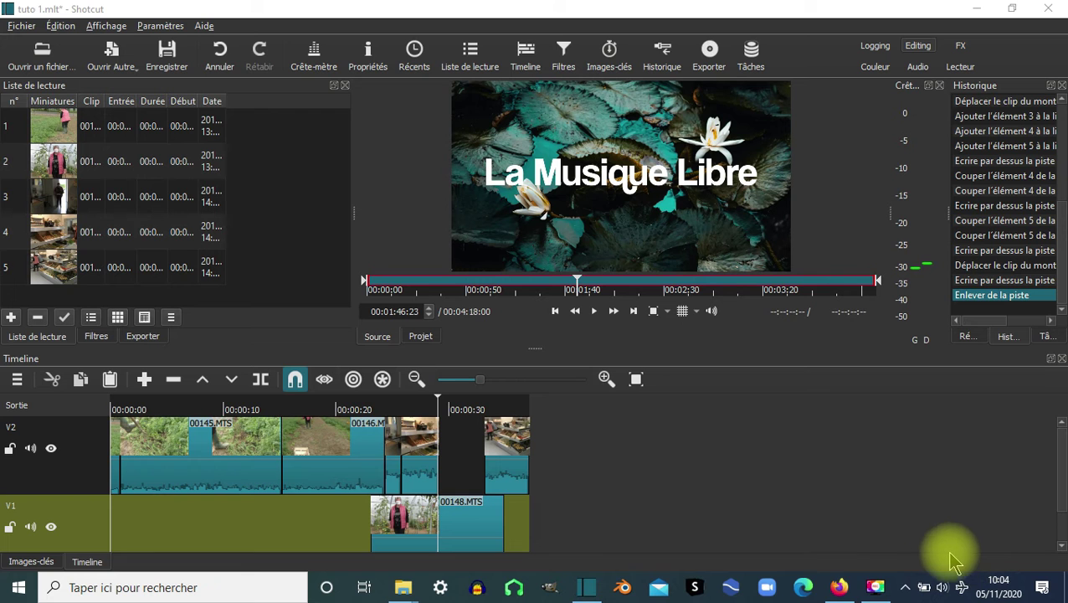
Switch to Firefox and review the "video musique libre de droit" search results and the musicscreen.be ambiance music page
left_click(844, 588)
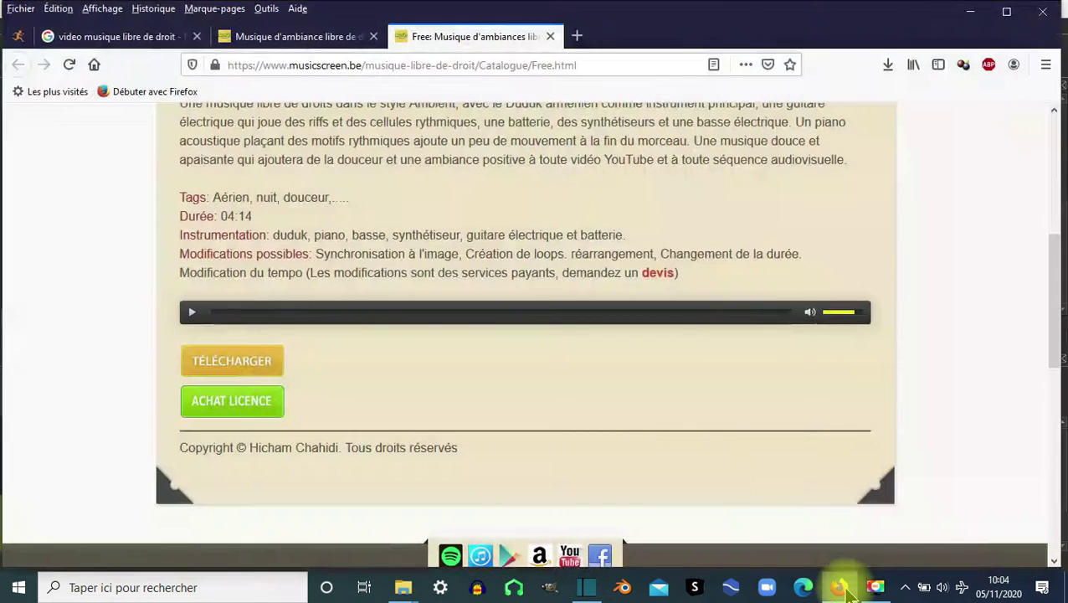
left_click(107, 39)
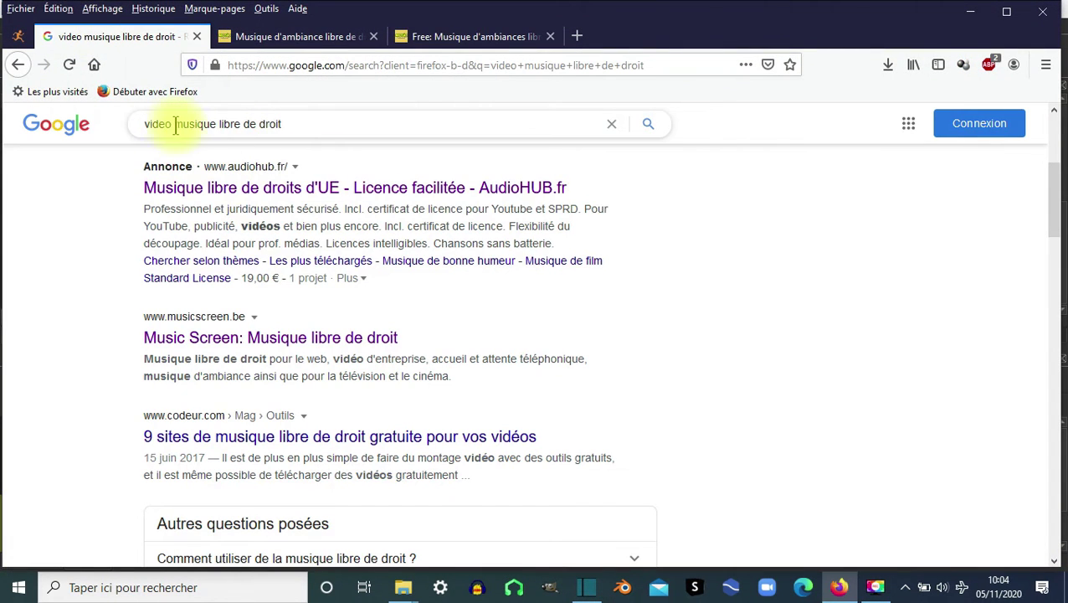
left_click(293, 42)
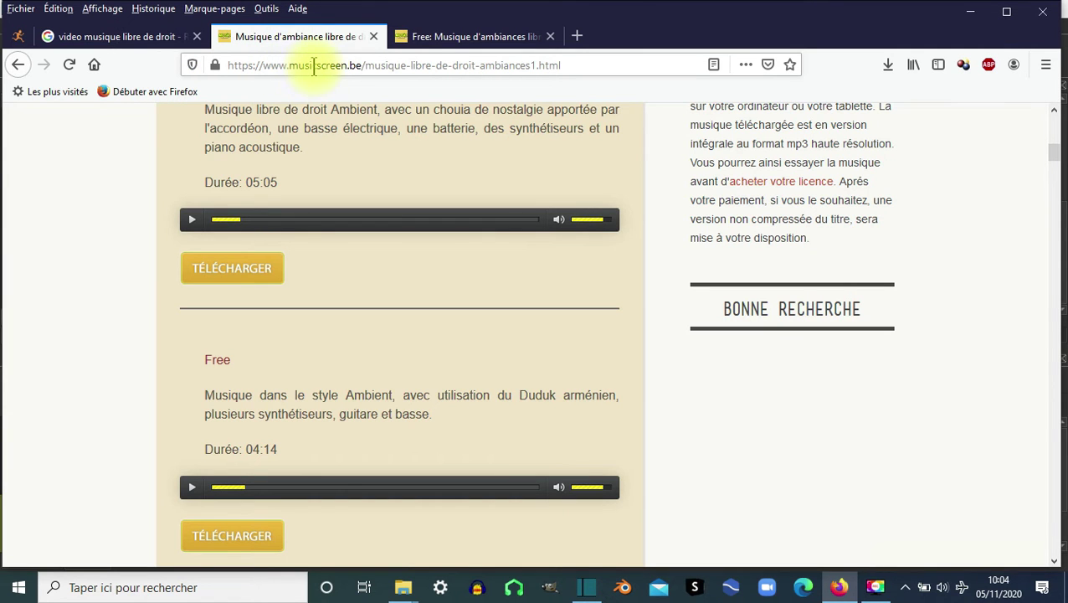
left_click(361, 67)
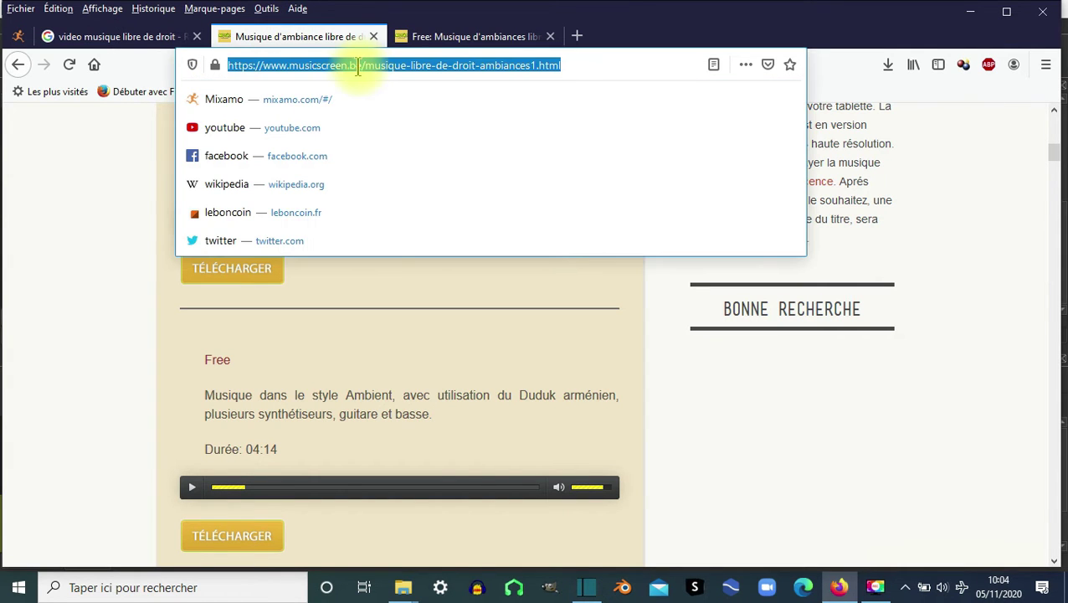
left_click(344, 67)
left_click(84, 205)
Open the musicscreen.be home page and browse its royalty-free music style categories
scroll(299, 227, "up", 10)
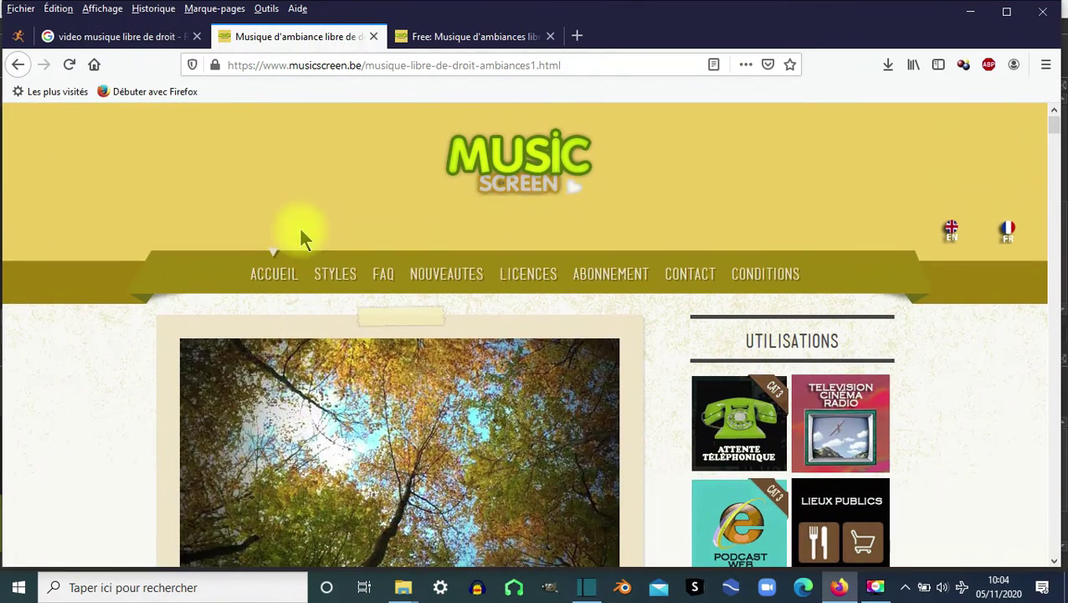
left_click(272, 281)
scroll(502, 339, "down", 2)
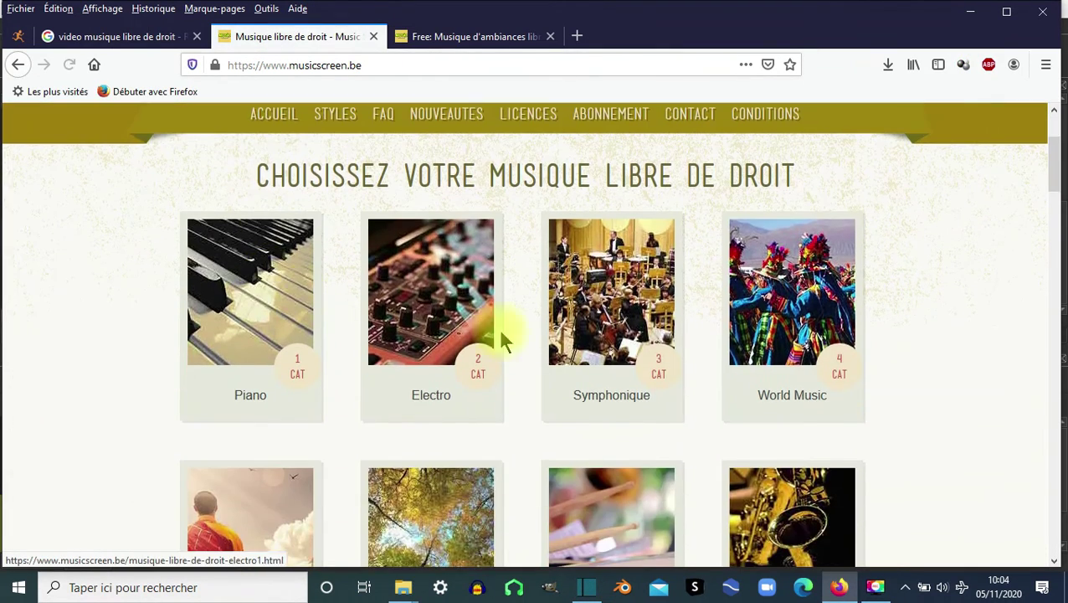
scroll(747, 406, "down", 2)
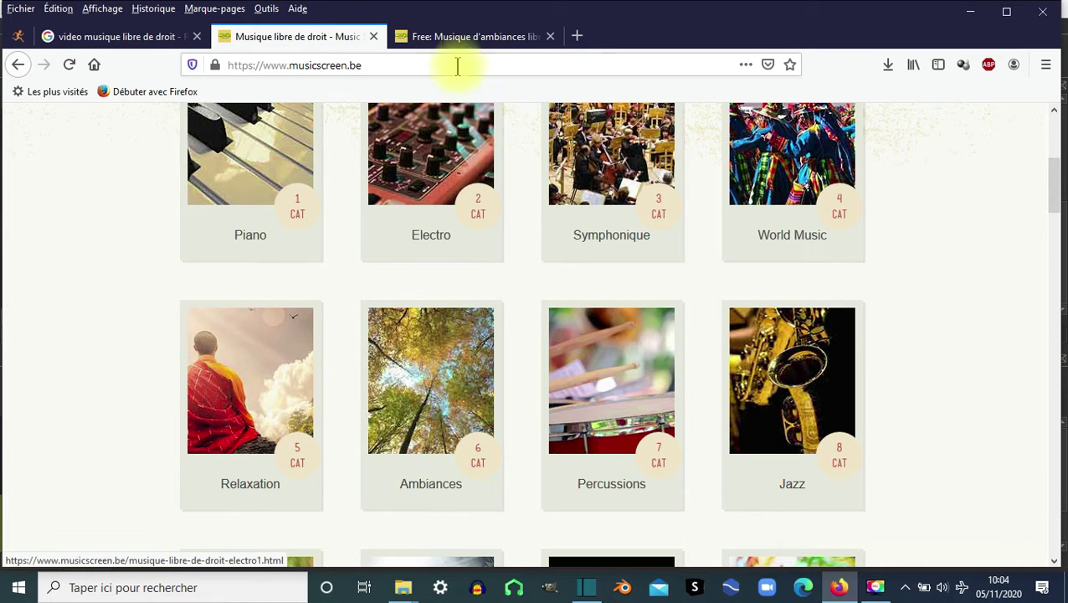
Download the track Free from its musicscreen.be page and check Free.zip in the browser's downloads
left_click(450, 38)
scroll(408, 229, "up", 1)
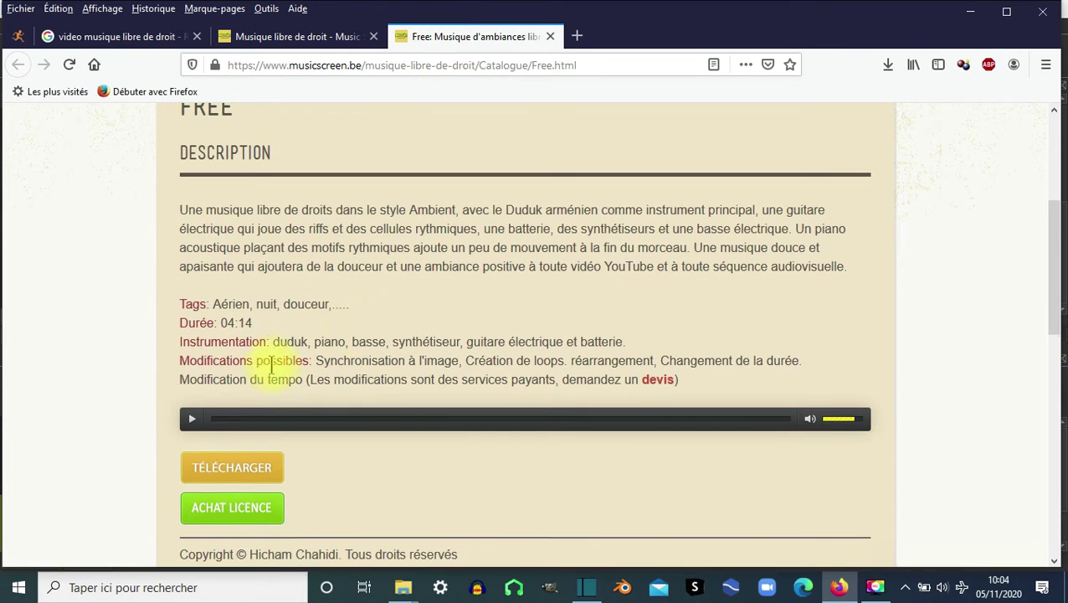
left_click(224, 476)
left_click(887, 64)
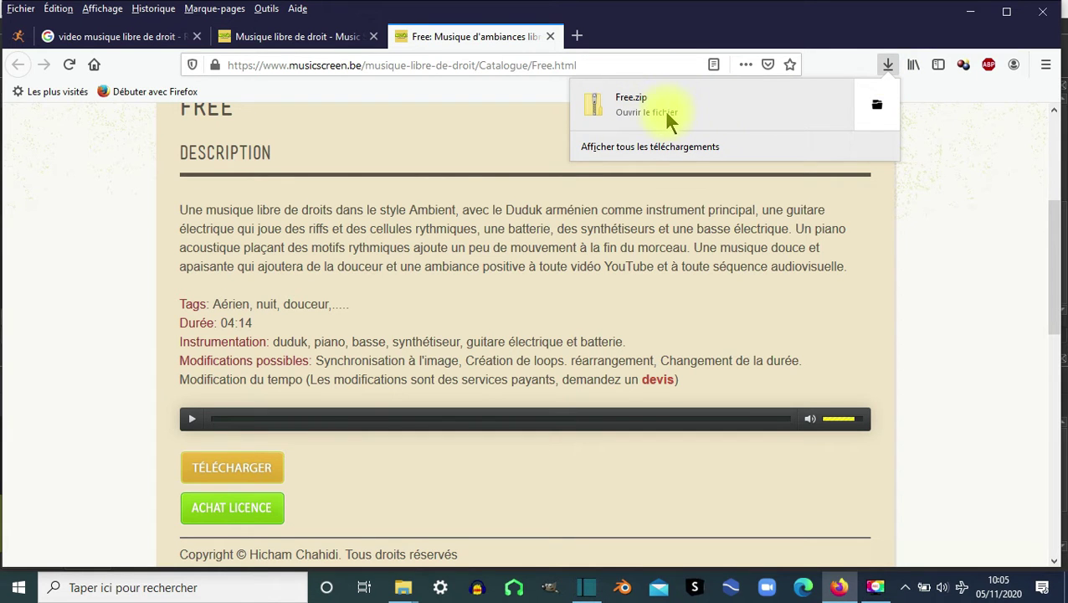
Return to Shotcut and try to delete the Delnica music mp4 from the ESC video folder while opening a file
left_click(972, 12)
left_click(42, 52)
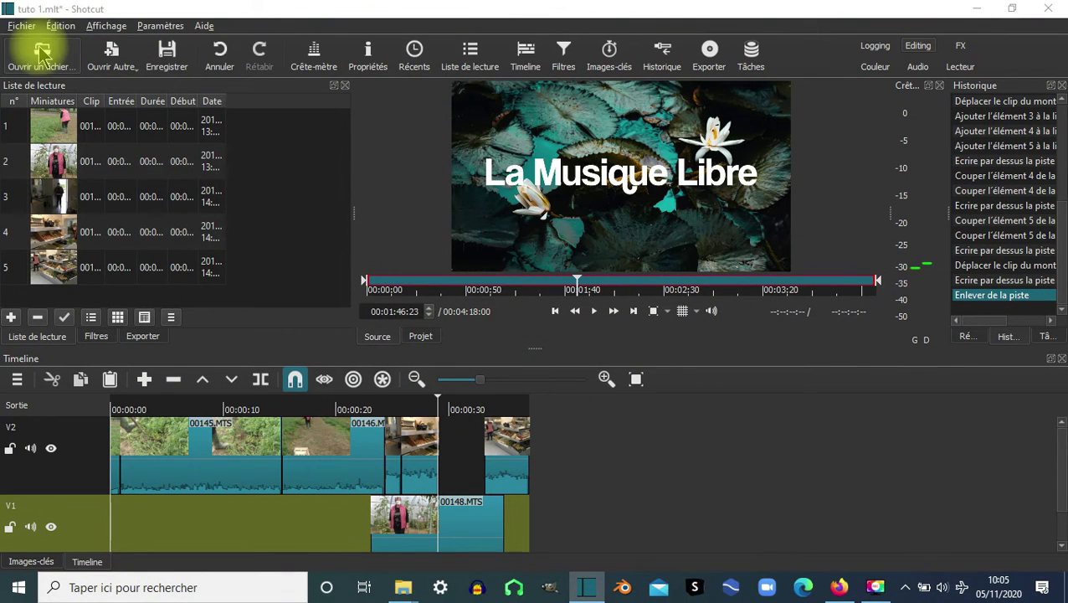
left_click(380, 247)
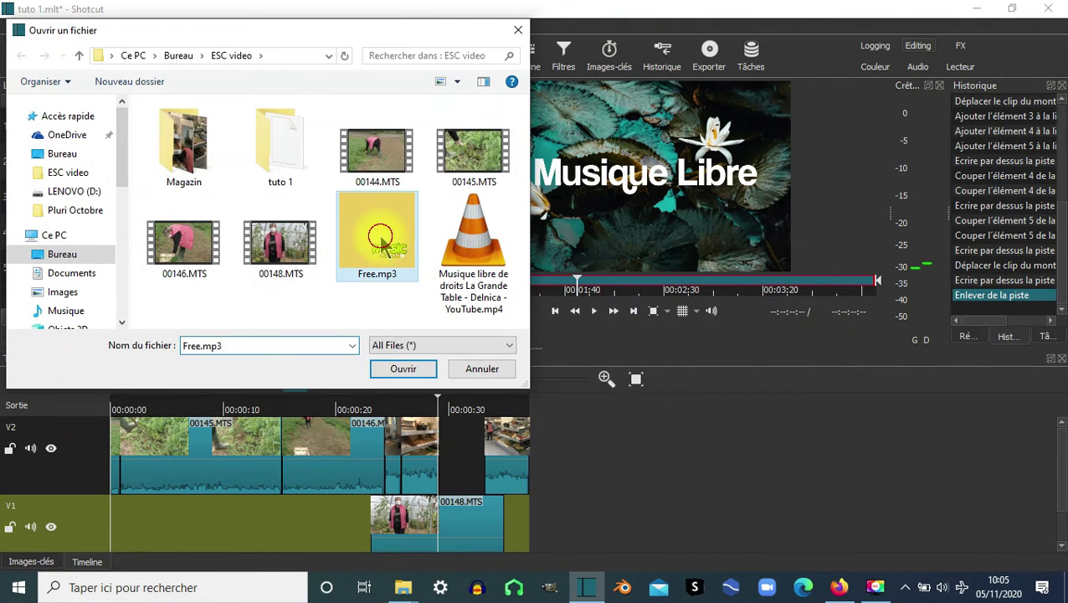
left_click(481, 244)
right_click(484, 243)
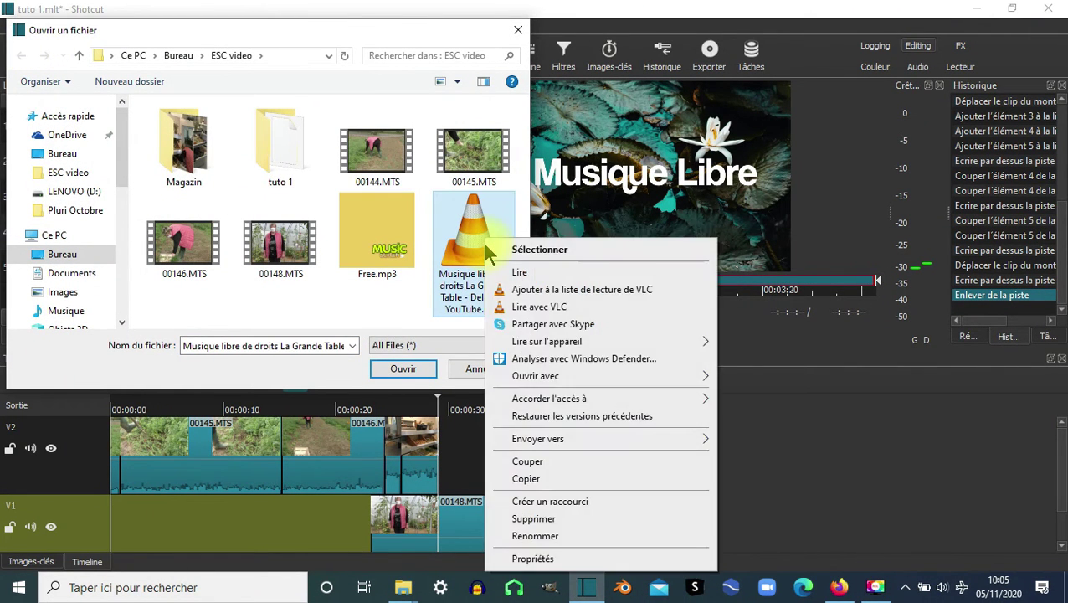
left_click(544, 519)
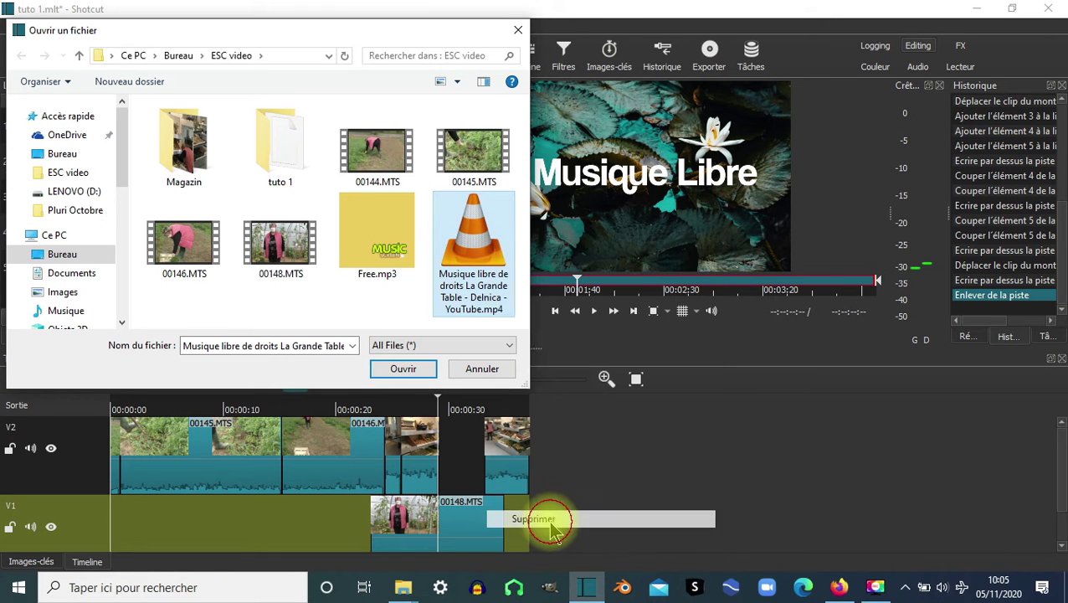
Open Free.mp3 from the ESC video folder as the source clip
left_click(368, 244)
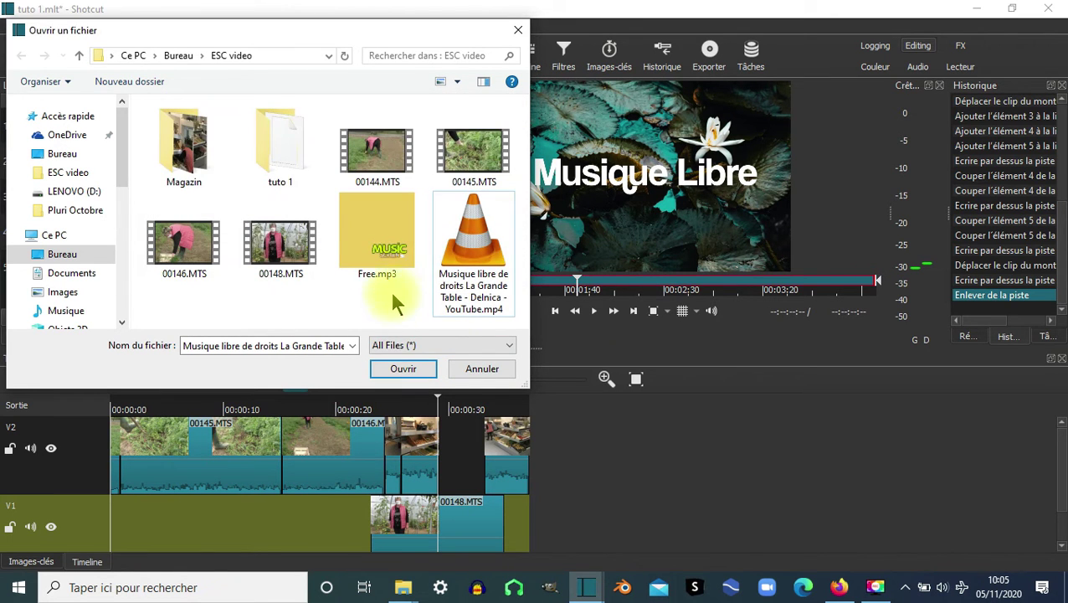
double_click(366, 224)
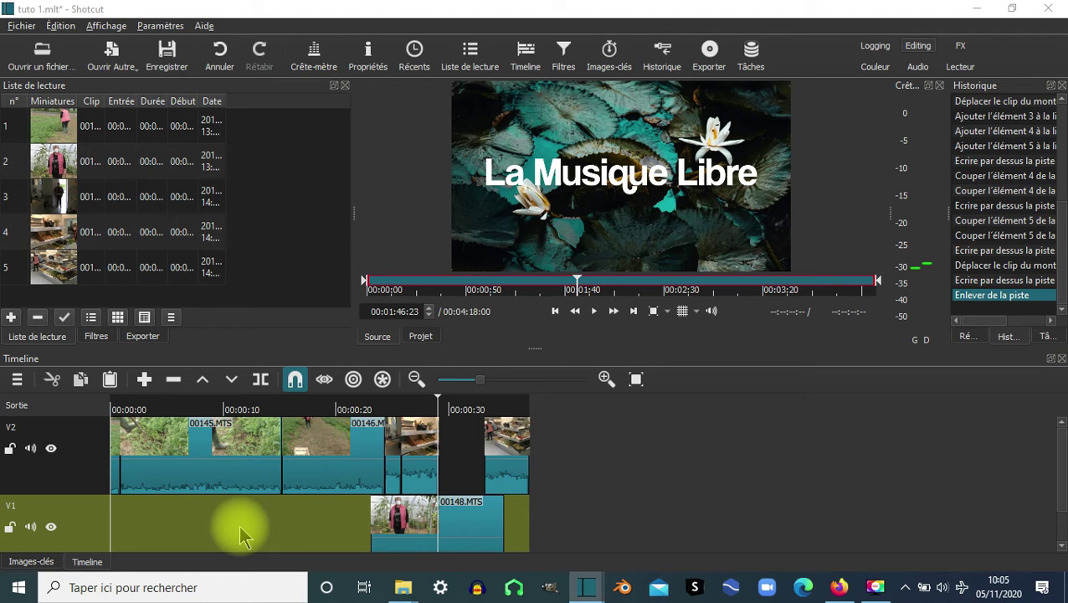
left_click(984, 558)
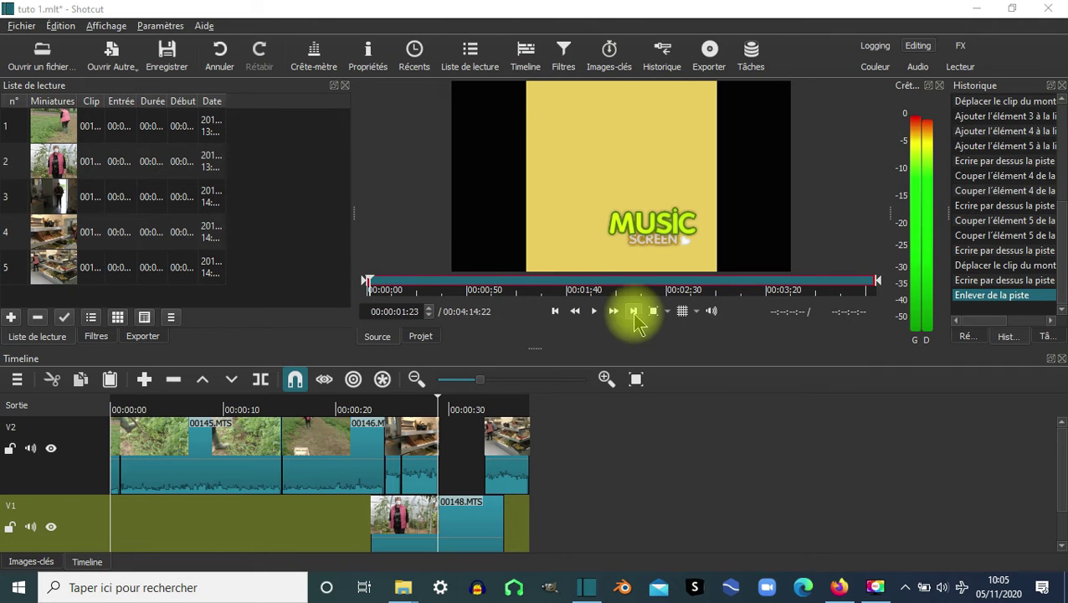
Raise the speaker volume slightly and play a short passage of Free.mp3 up to 00:00:03:00
left_click(946, 586)
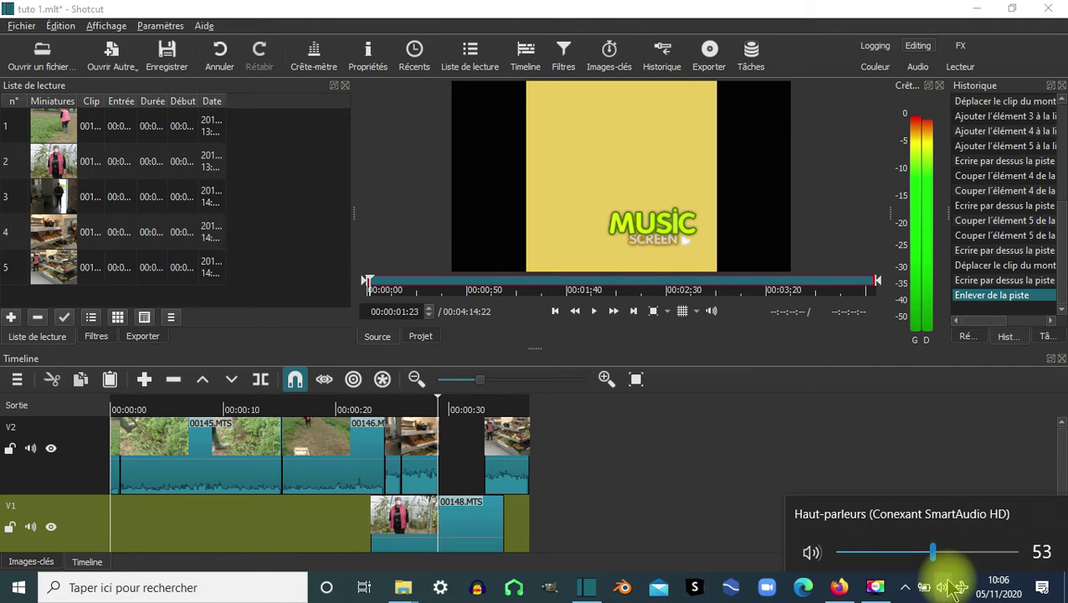
left_click_drag(936, 550, 947, 549)
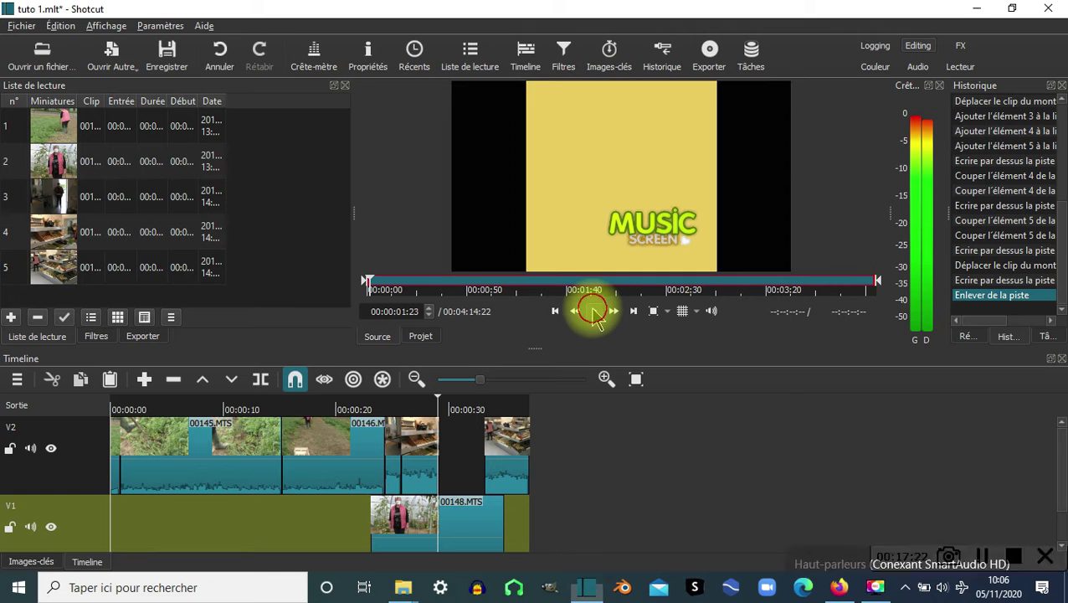
left_click(594, 313)
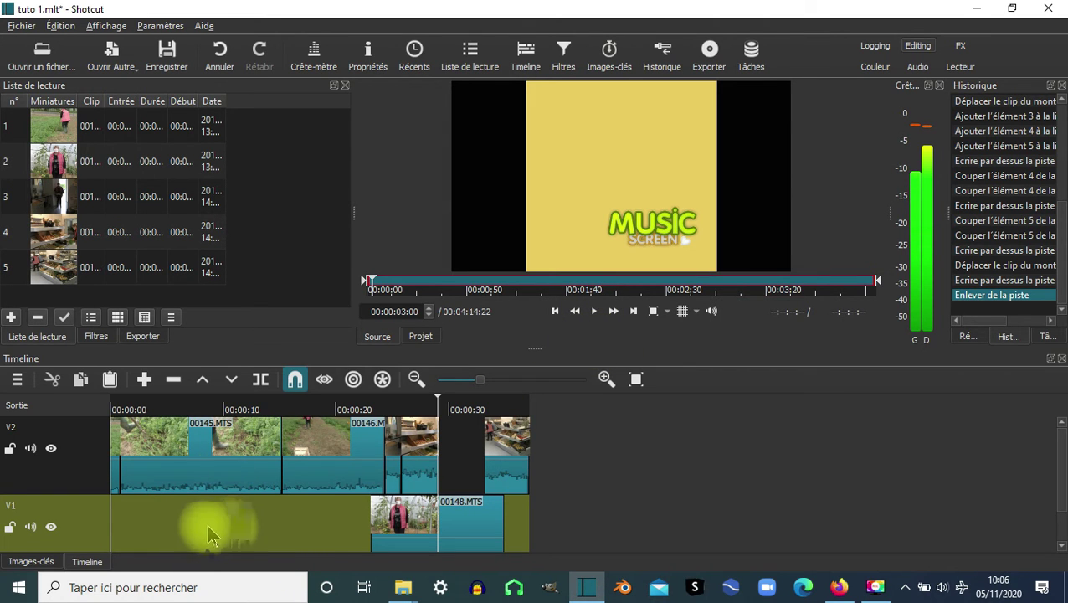
Add an audio track to the timeline
left_click(576, 533)
right_click(576, 533)
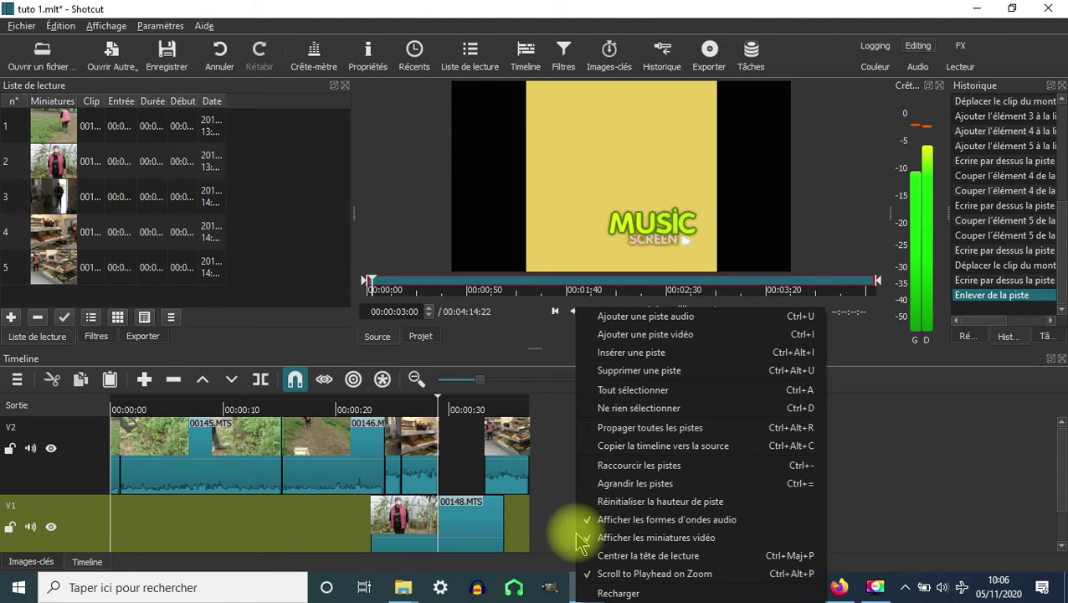
right_click(548, 504)
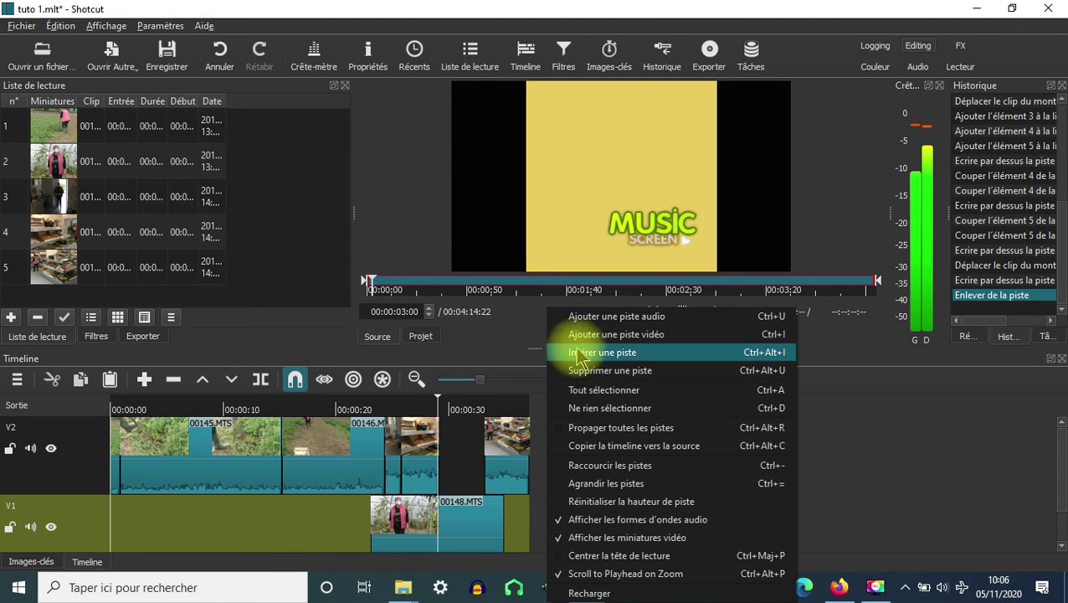
left_click(606, 323)
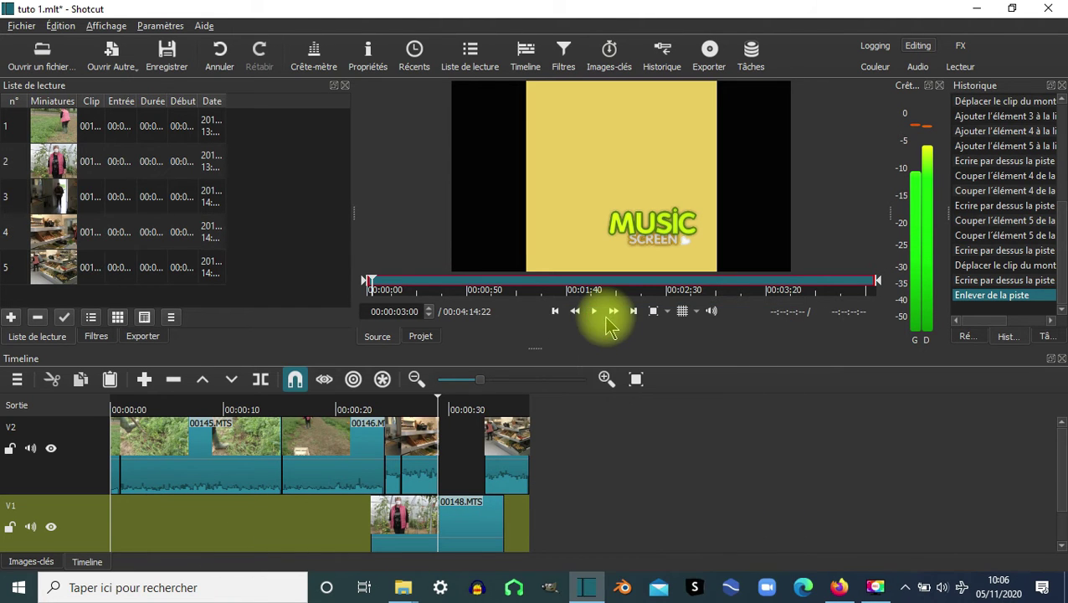
Place the Free.mp3 source on audio track A1 at the very start of the timeline
left_click_drag(537, 351, 537, 312)
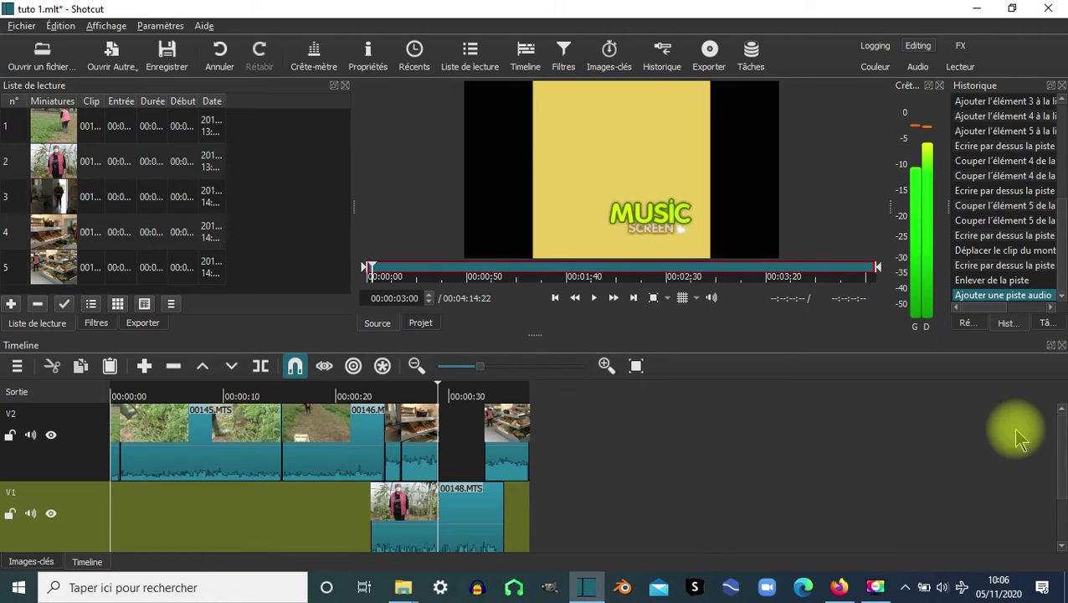
scroll(1056, 430, "down", 2)
left_click_drag(1062, 459, 1063, 512)
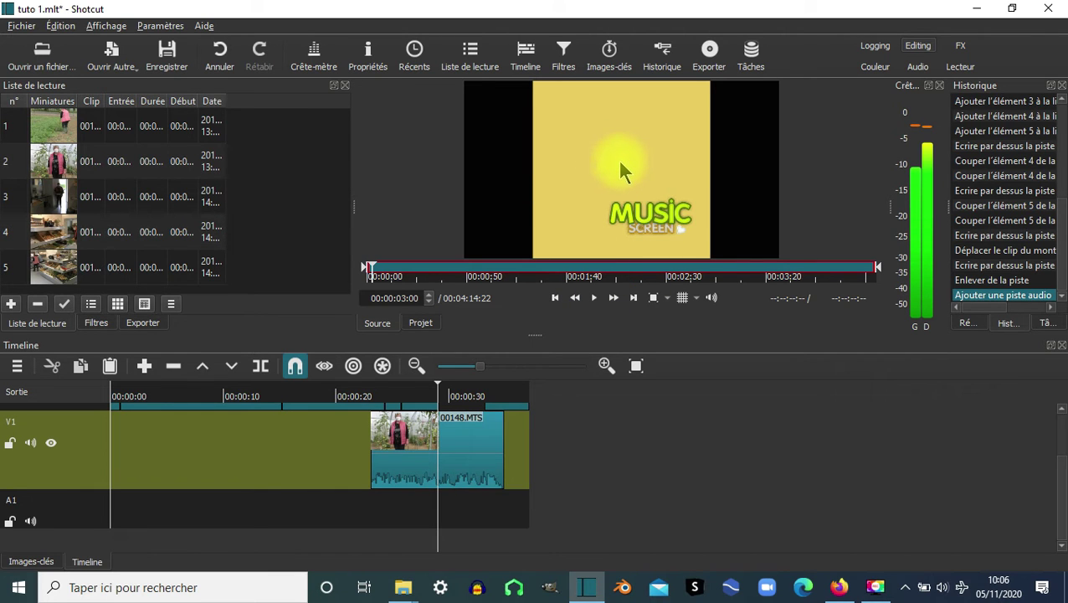
left_click_drag(626, 159, 112, 503)
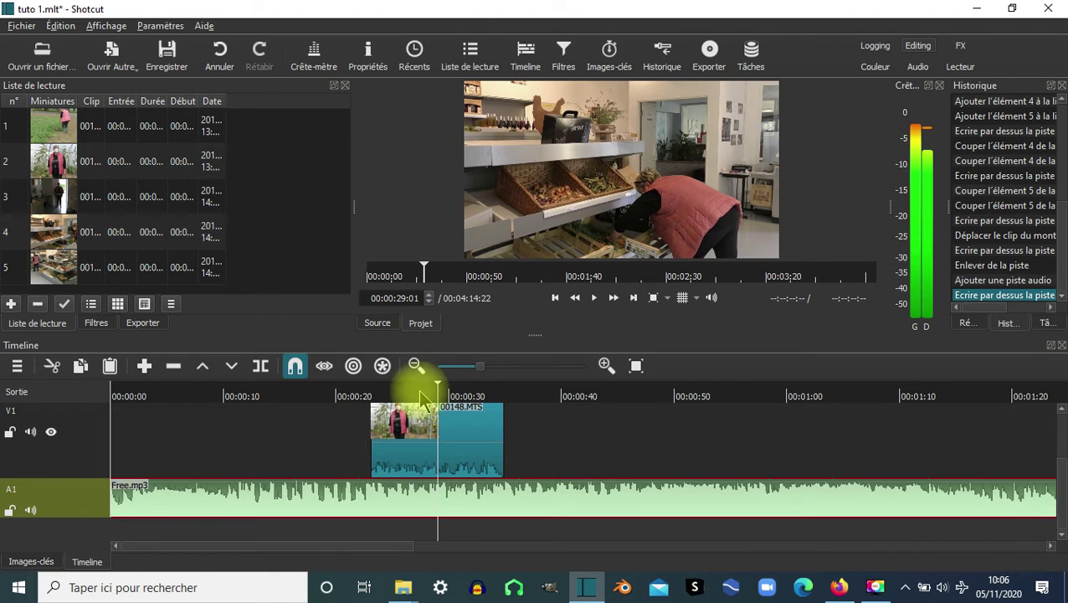
Play the project from the start of the timeline up to 00:00:31:15 to check the music with the footage
left_click(212, 396)
left_click(113, 396)
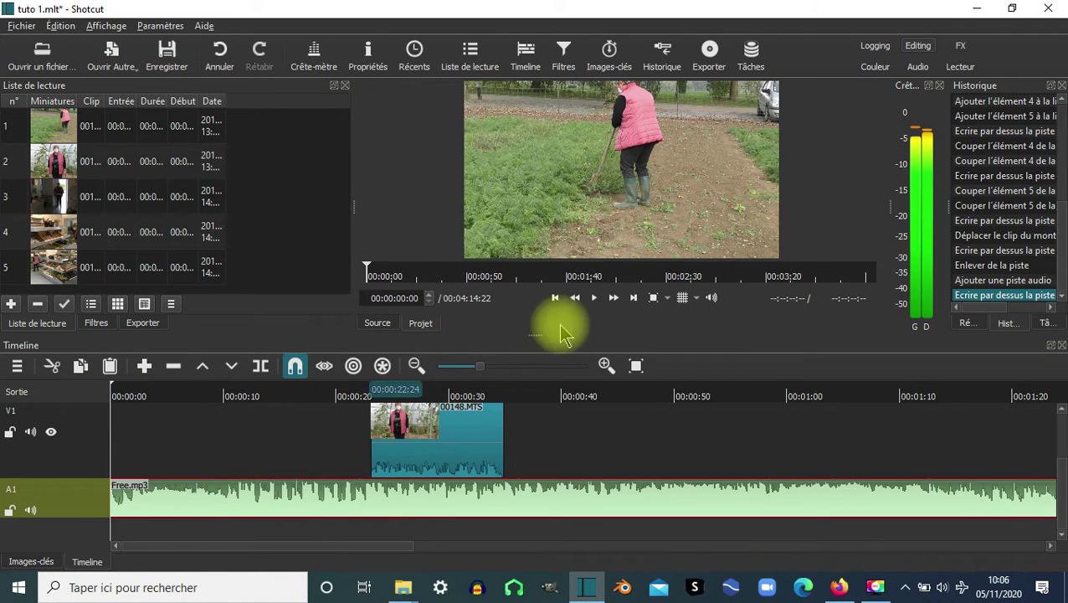
left_click(596, 298)
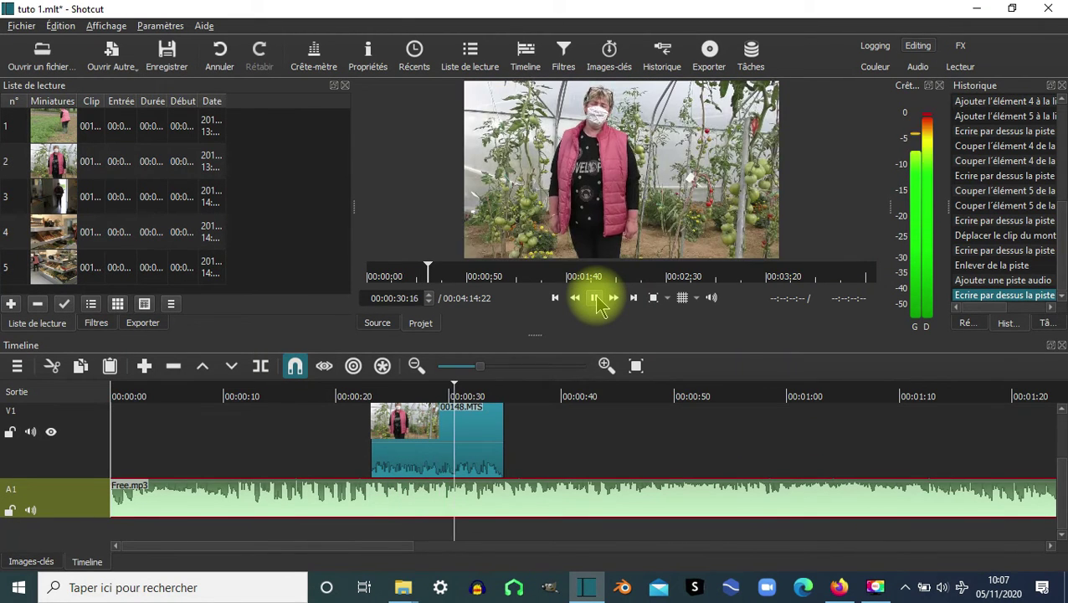
left_click(594, 297)
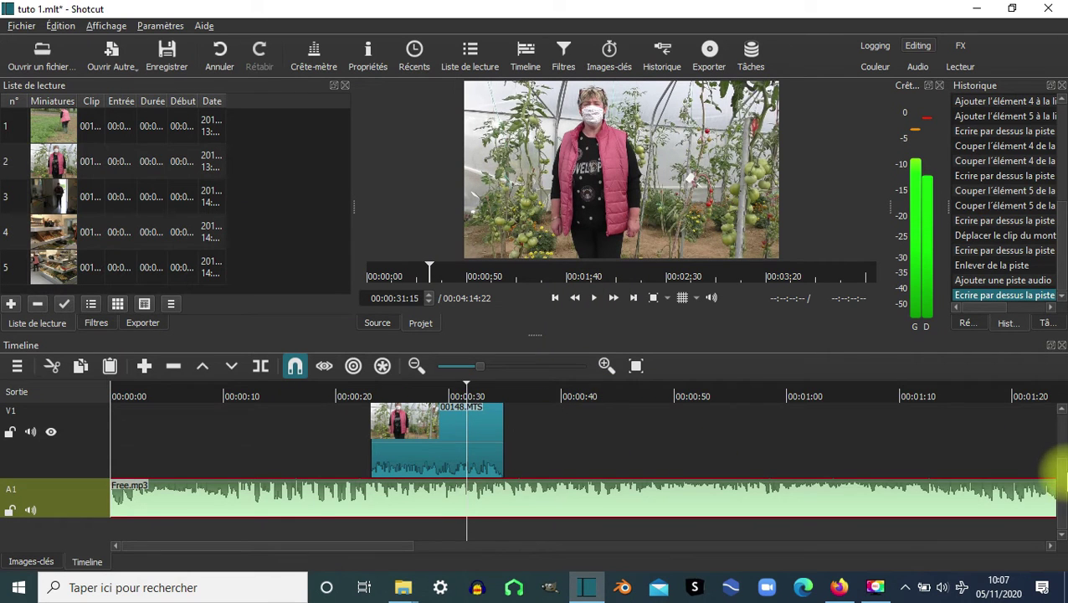
Select the Free.mp3 clip on track A1 and save the project
scroll(1053, 456, "up", 2)
left_click(413, 451)
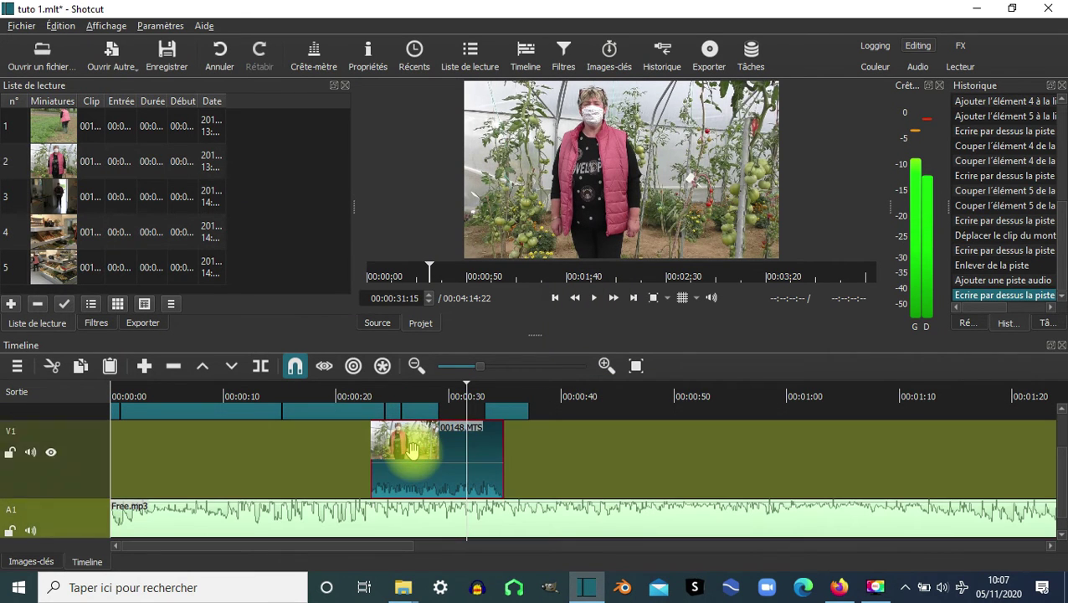
left_click(351, 520)
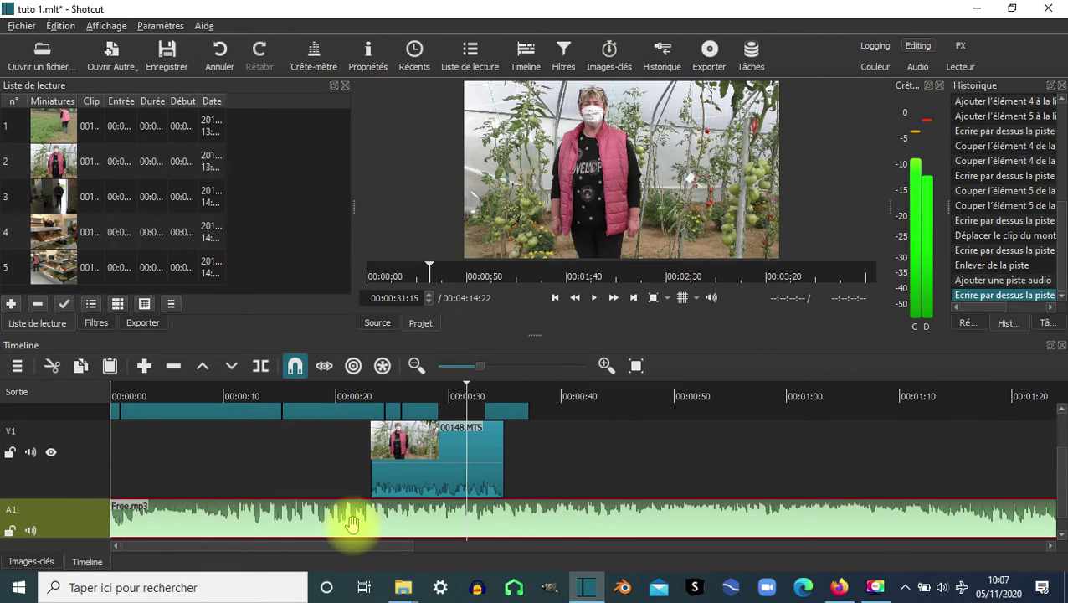
key("ctrl+s")
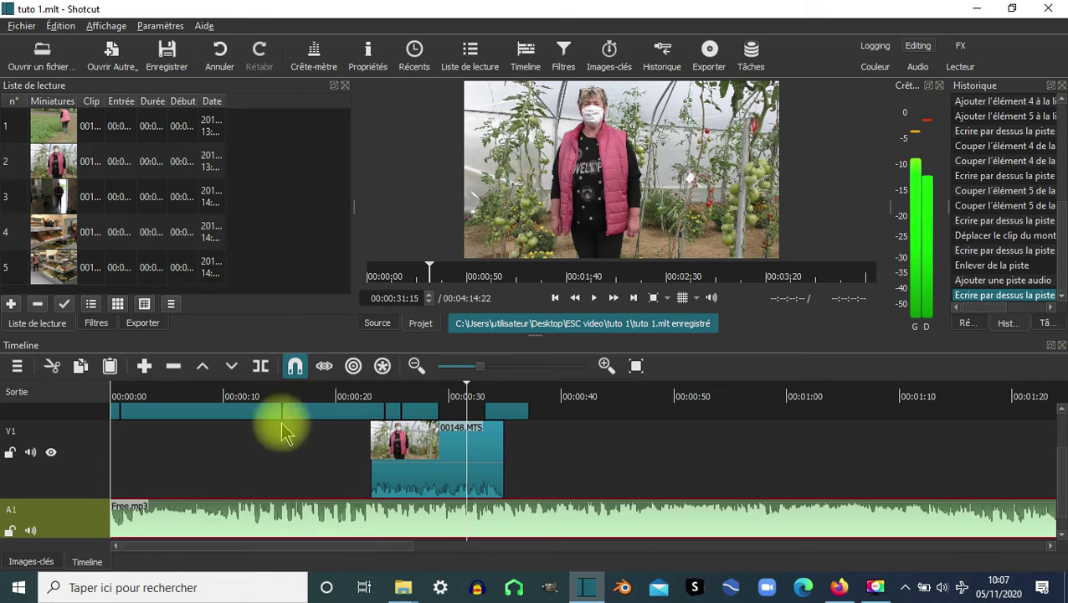
Preview the second playlist clip and place a copy of it on track V2 at about 00:00:46
mouse_move(1062, 479)
left_mouse_down()
mouse_move(1062, 442)
mouse_move(1063, 497)
left_mouse_up()
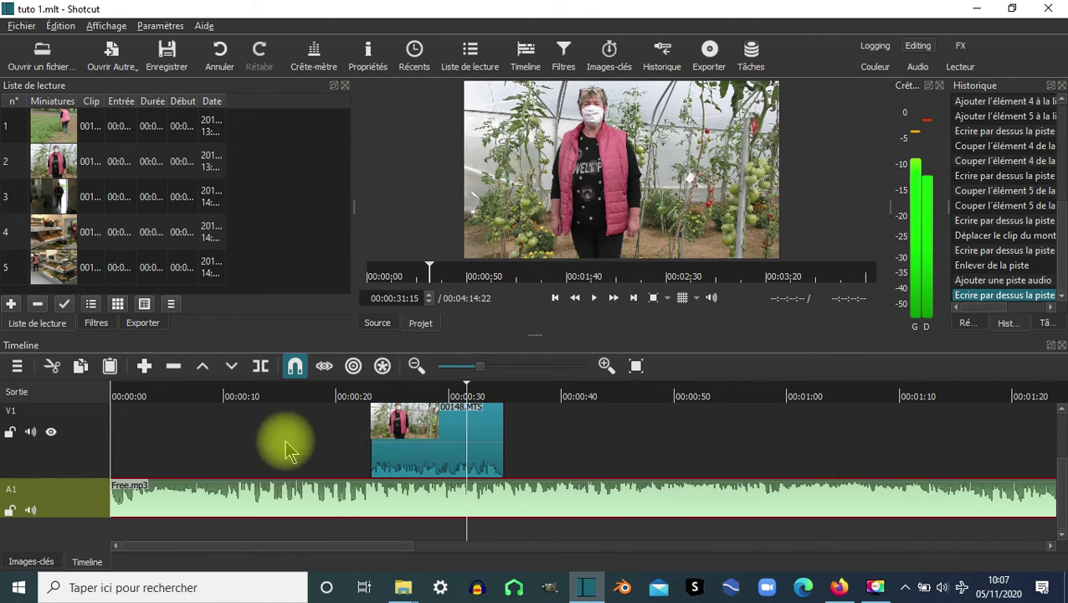
left_click_drag(1059, 470, 1062, 433)
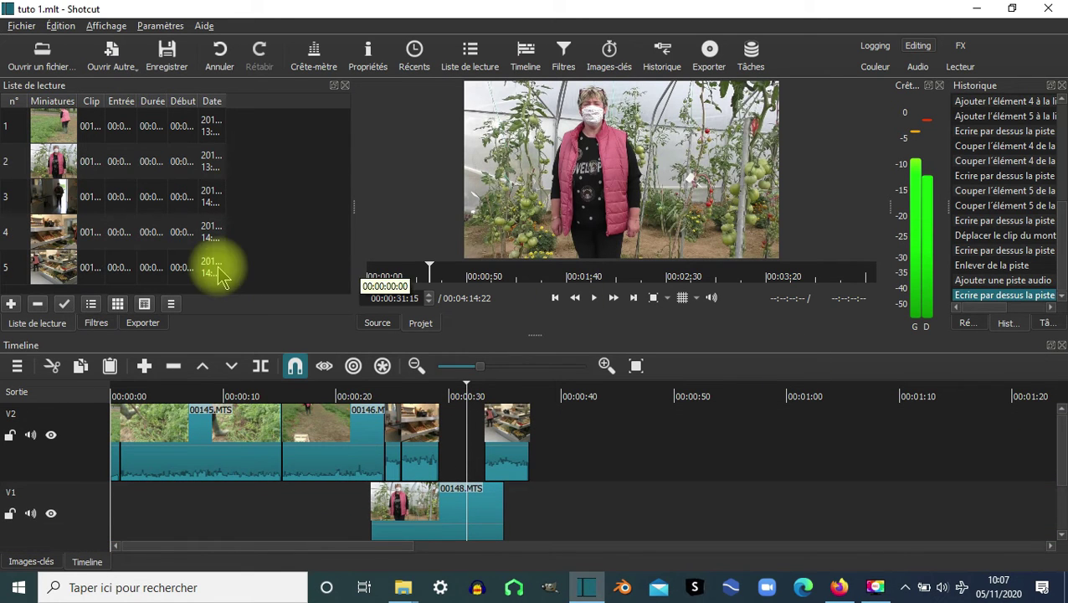
left_click(49, 160)
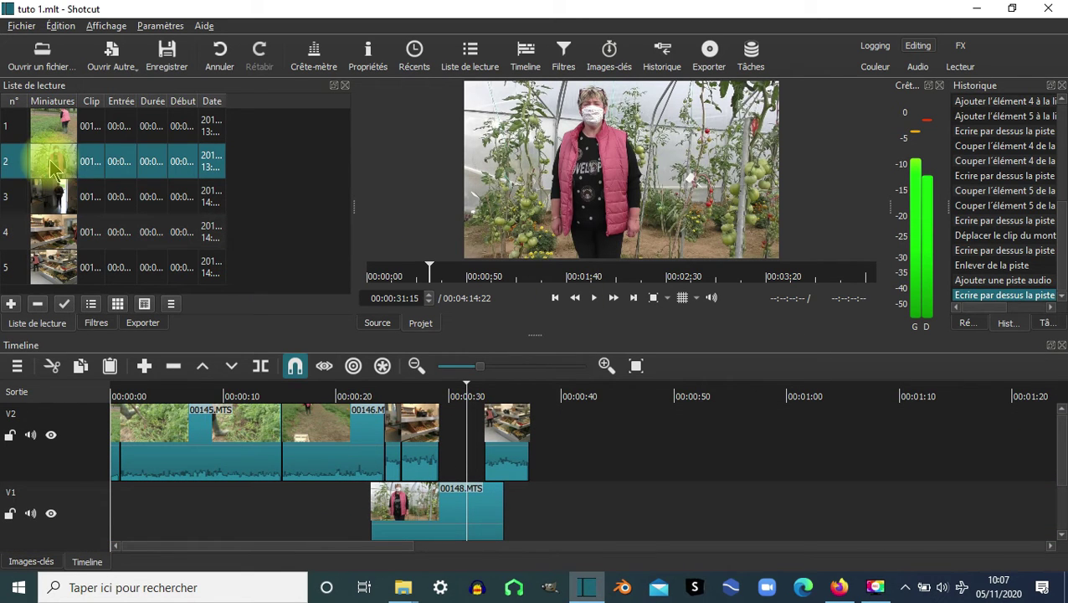
double_click(55, 166)
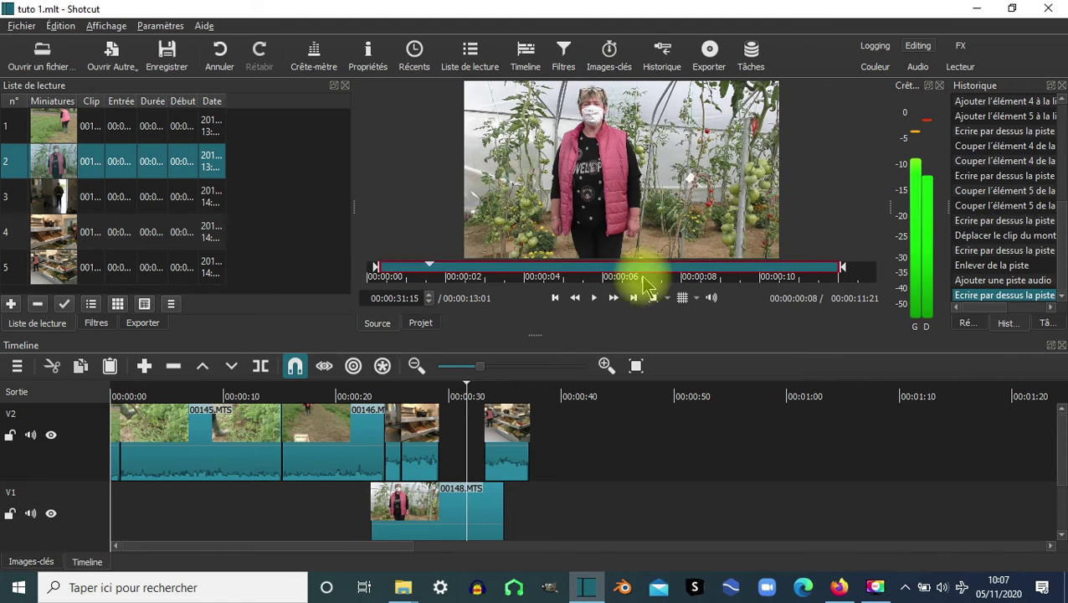
left_click(595, 297)
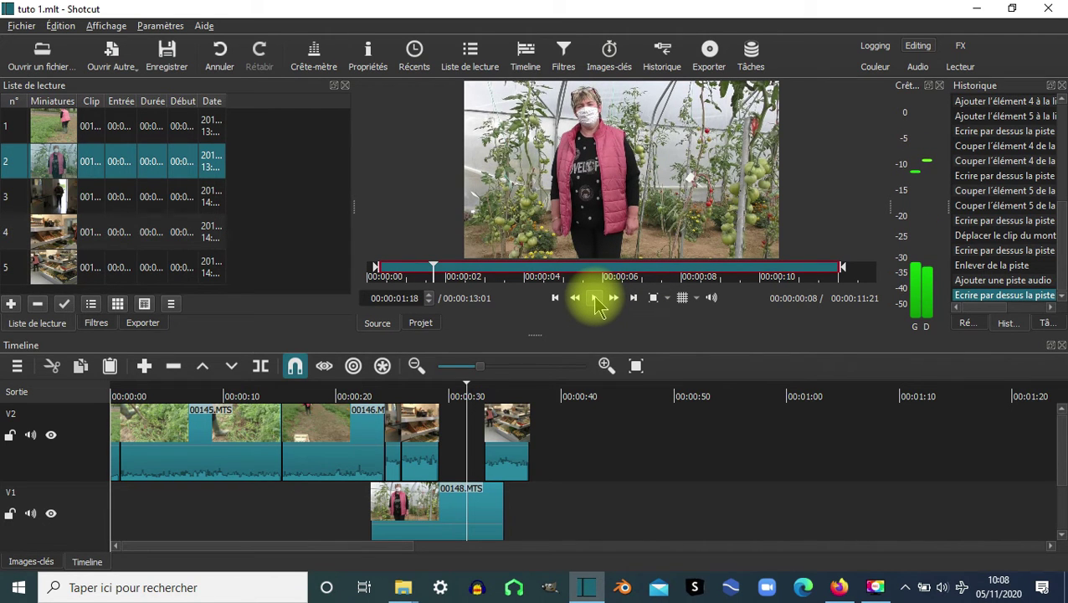
left_click_drag(553, 148, 633, 438)
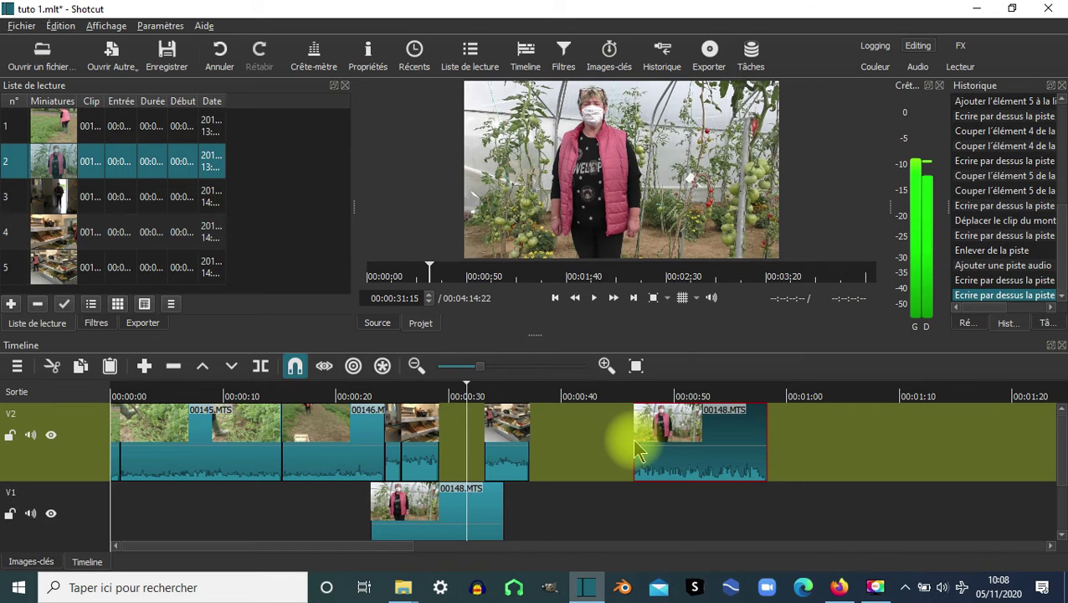
Detach the audio from the 00148.MTS clip on track V2 and select the separated audio clip
right_click(690, 436)
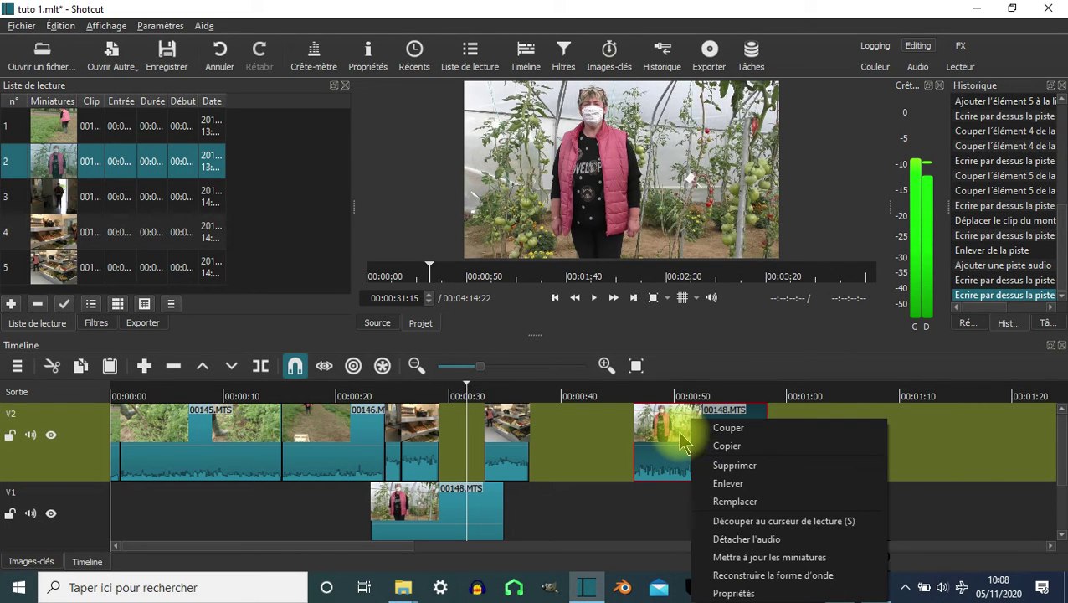
left_click(737, 524)
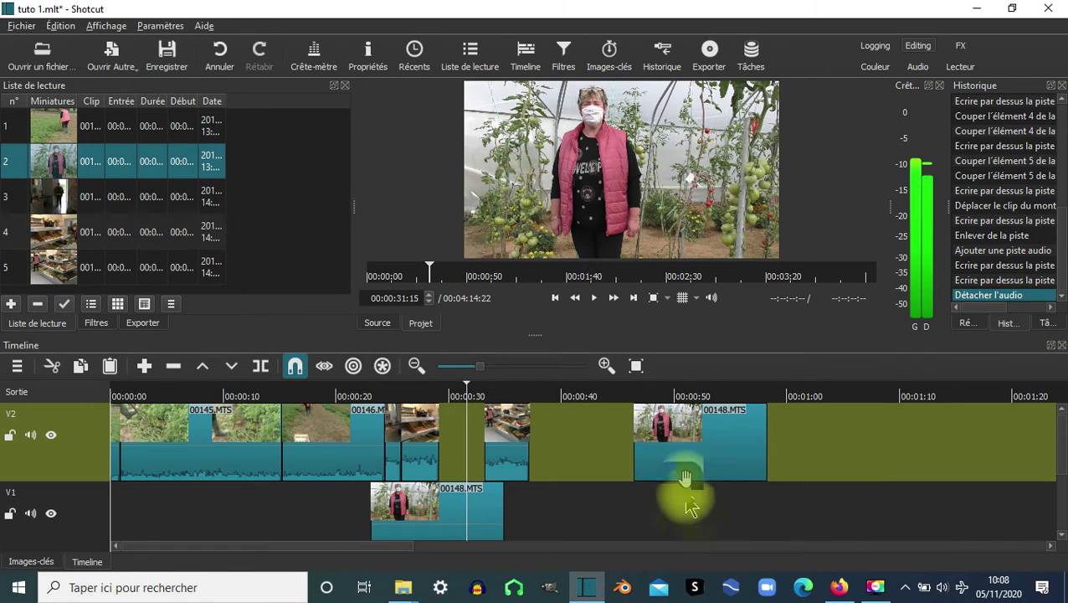
scroll(711, 513, "right", 2)
scroll(921, 477, "left", 2)
left_click_drag(1058, 431, 1063, 501)
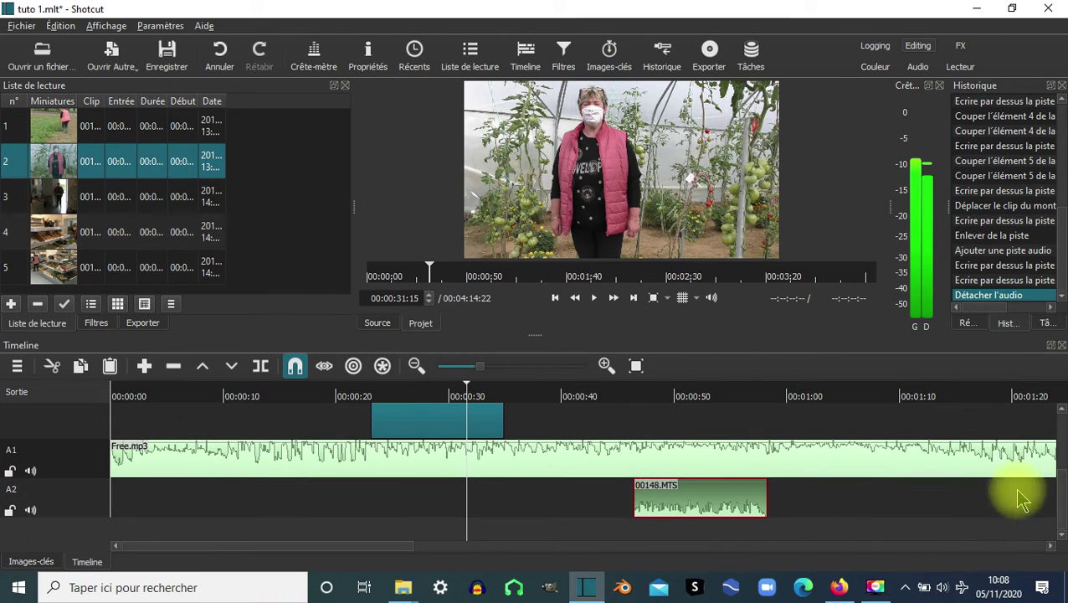
left_click(695, 504)
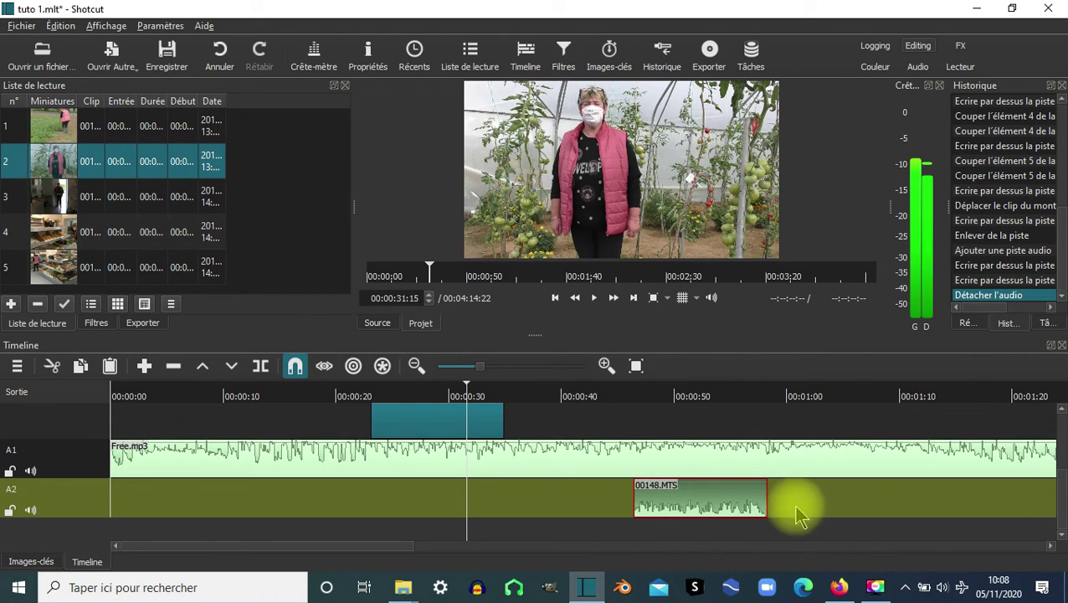
Delete the picture part of the 00148.MTS clip from track V2, leaving its detached audio in place
left_click(1062, 442)
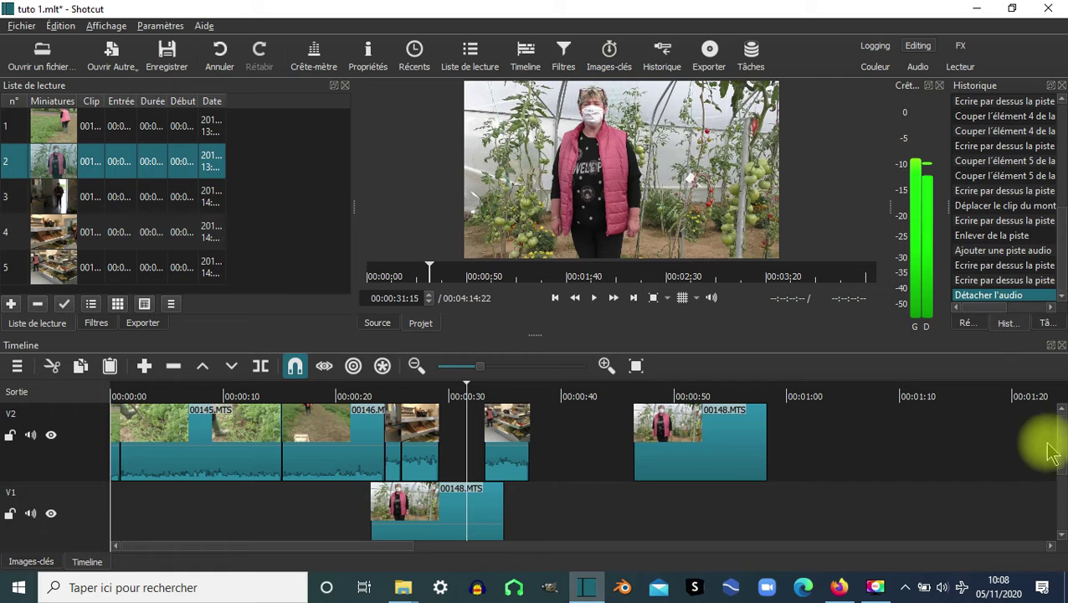
left_click(697, 449)
right_click(697, 450)
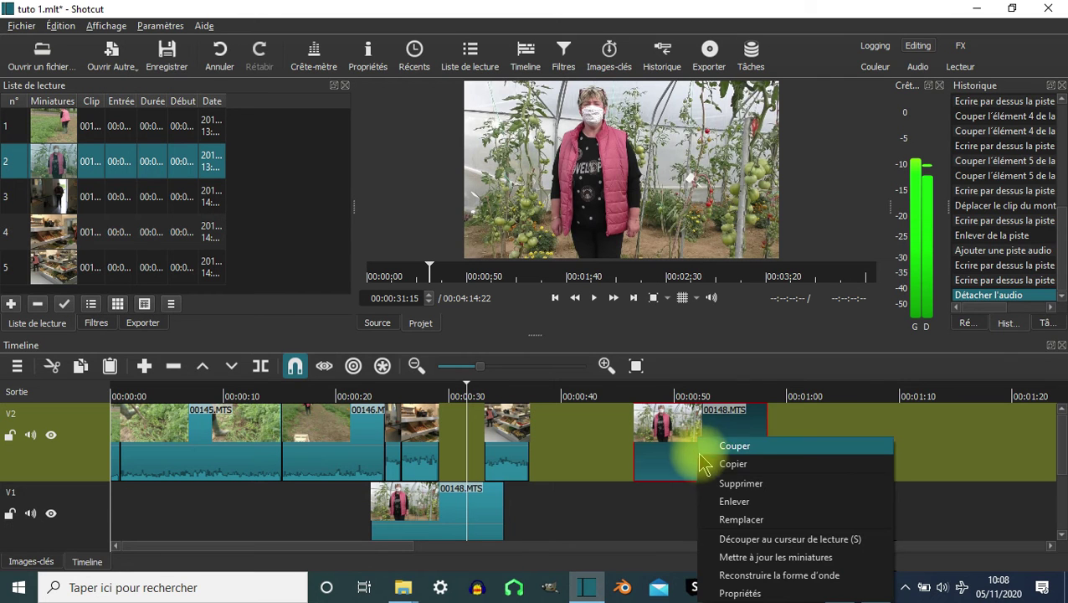
left_click(741, 486)
Delete the detached 00148.MTS audio clip from track A2
left_click_drag(1061, 448, 1001, 519)
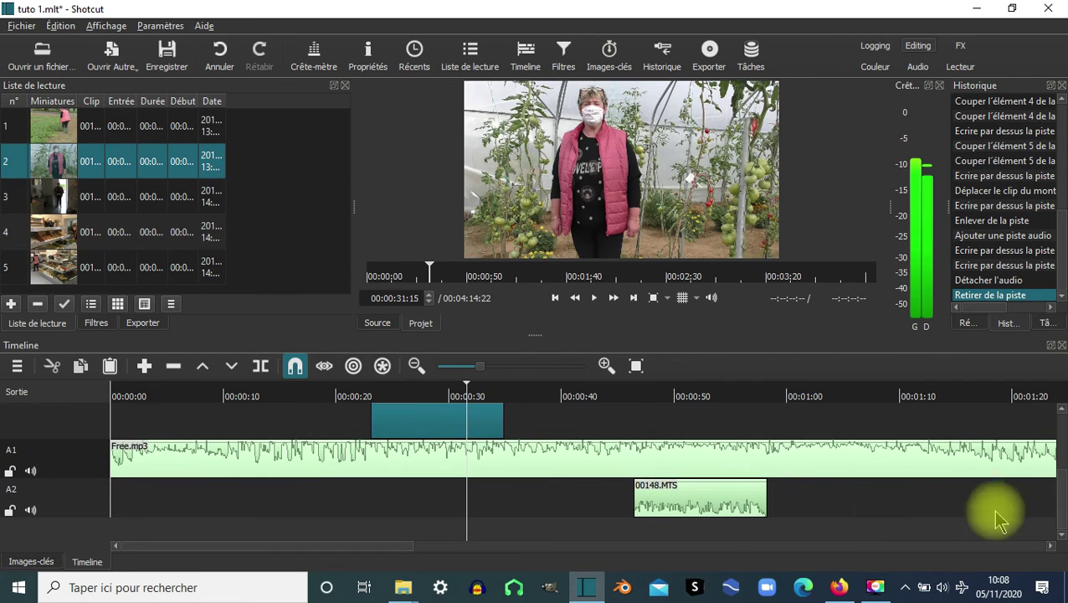
left_click(683, 502)
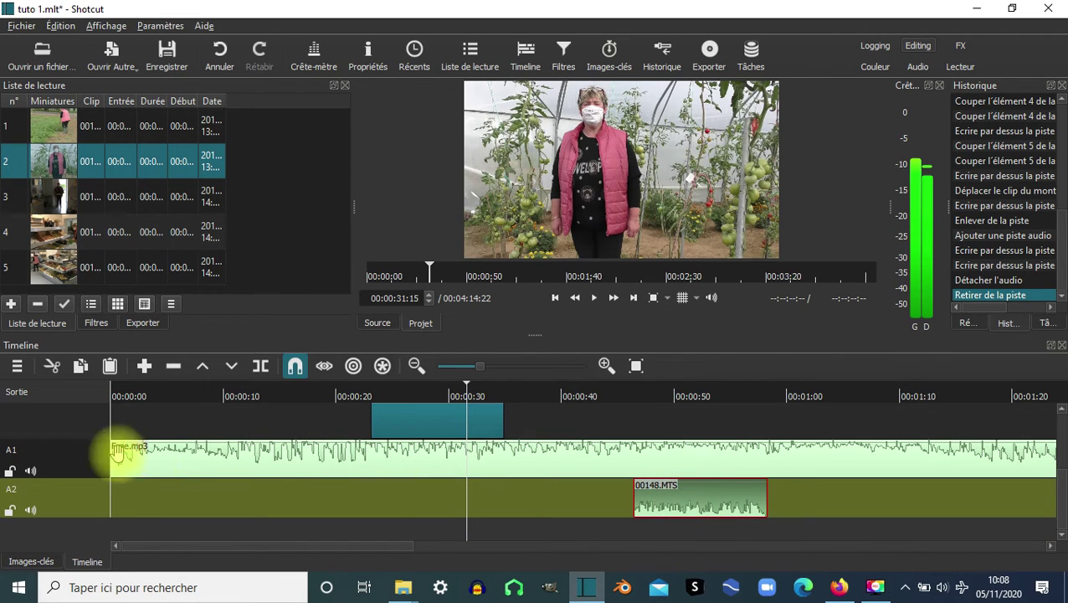
left_click(675, 496)
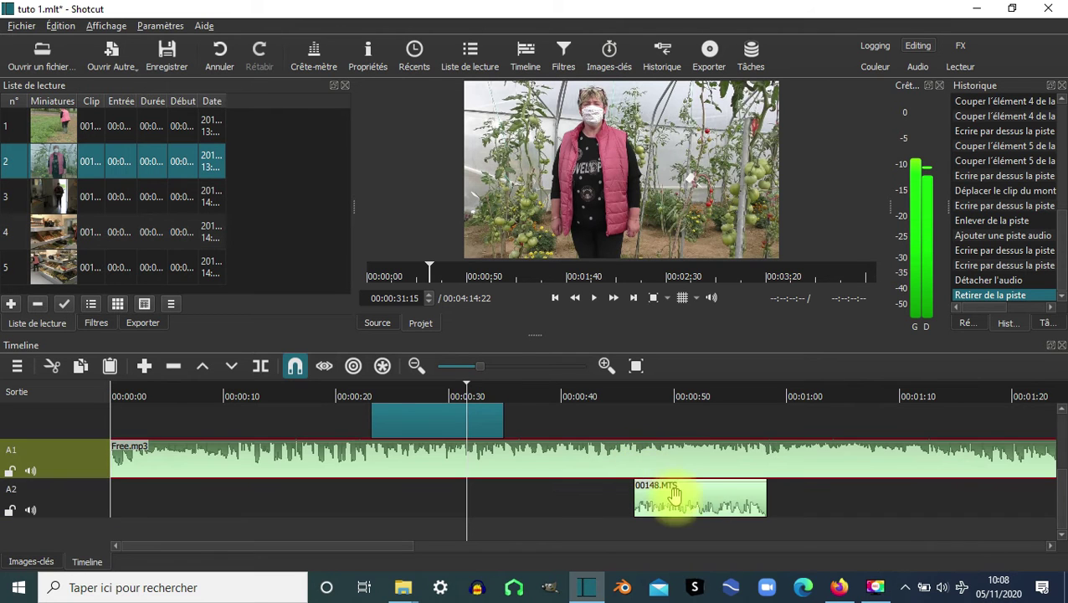
left_click(701, 505)
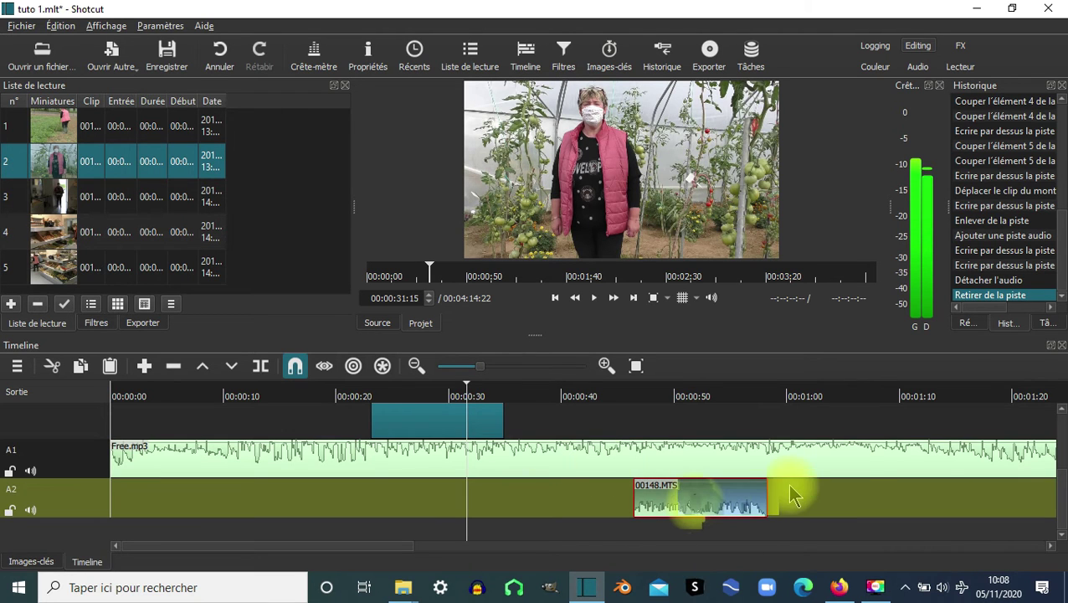
right_click(697, 502)
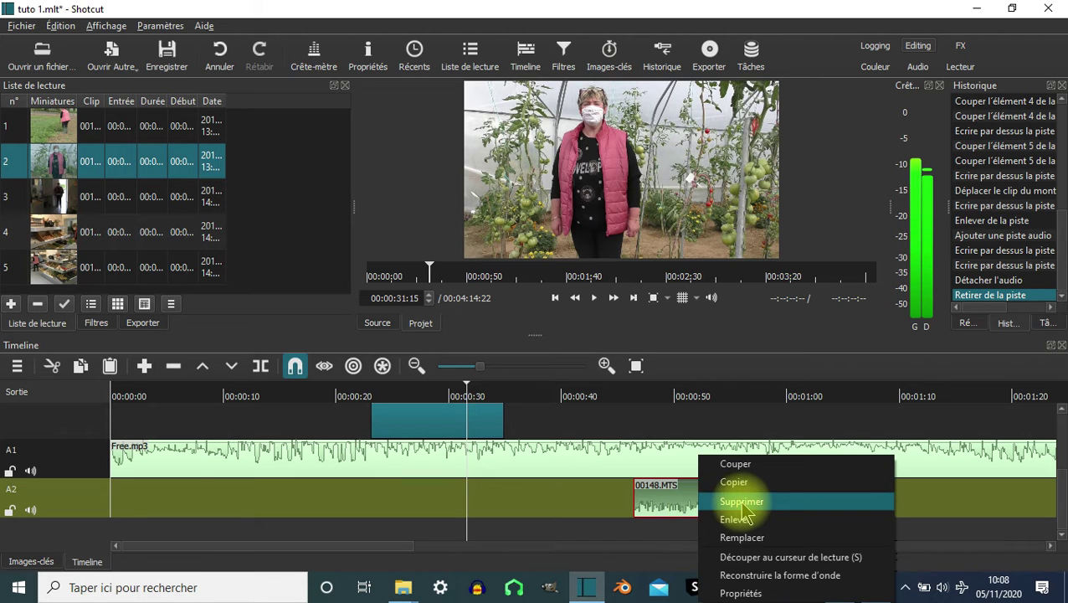
left_click(722, 499)
Try detaching the audio from the long 00145.MTS clip on track V2, and undo the detachment through the history
left_click_drag(1059, 492, 1059, 441)
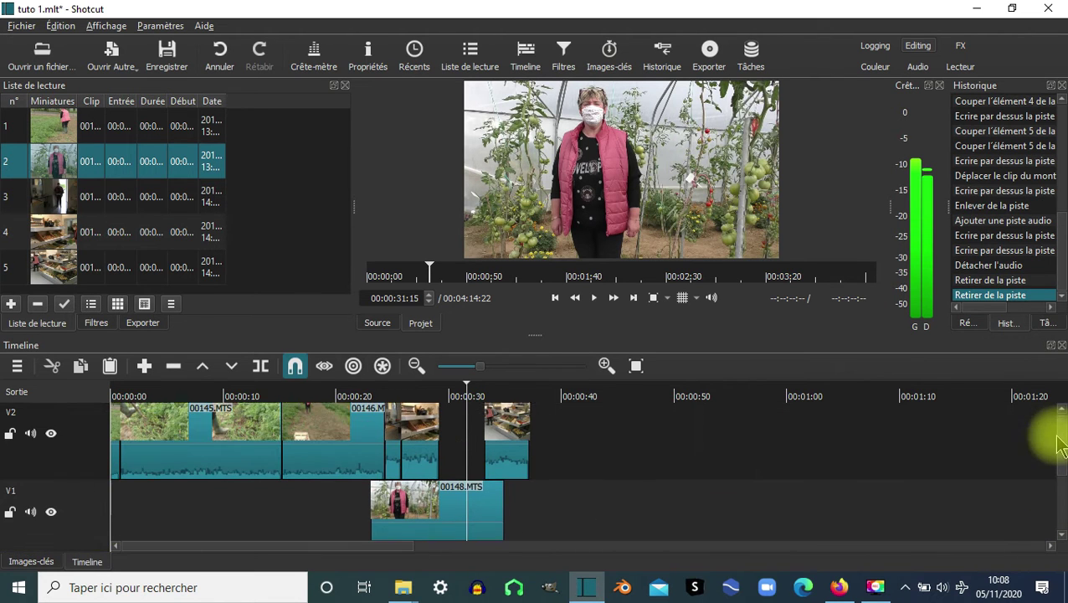
left_click(176, 444)
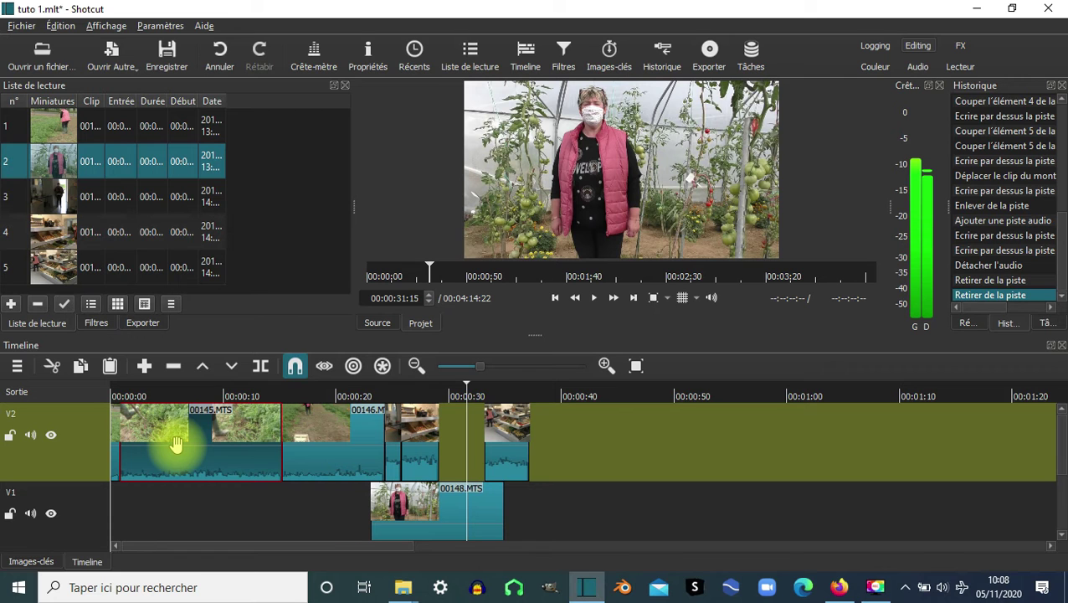
right_click(176, 444)
left_click(239, 537)
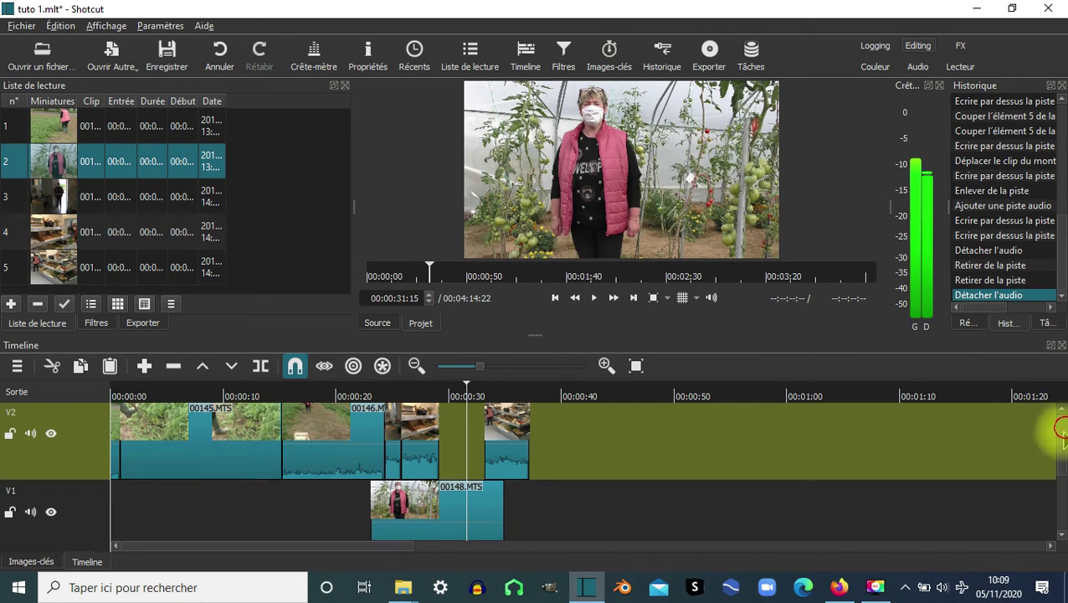
scroll(1062, 452, "down", 3)
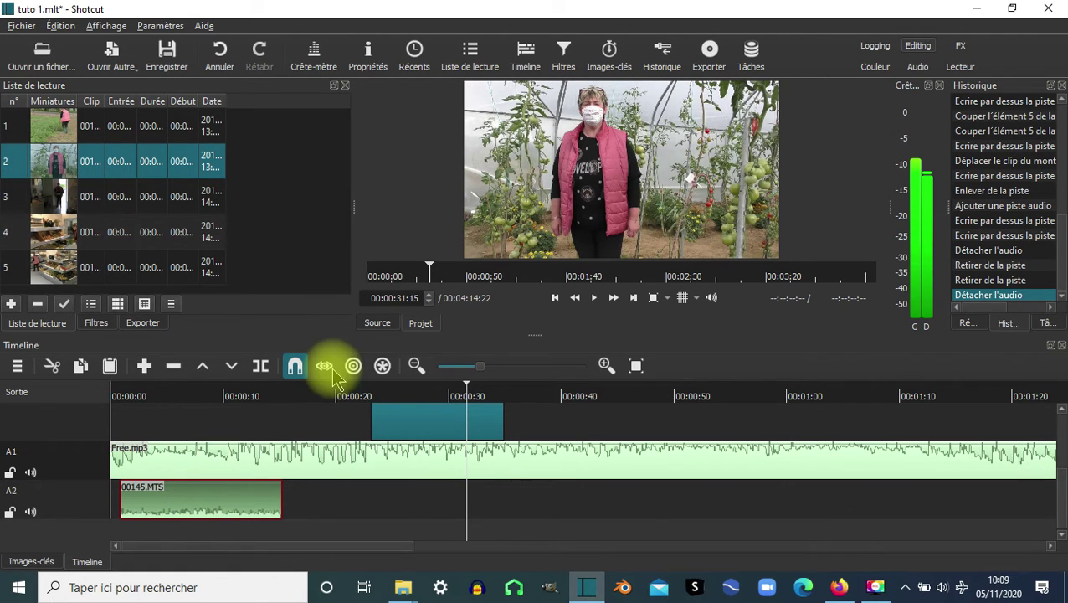
left_click(985, 281)
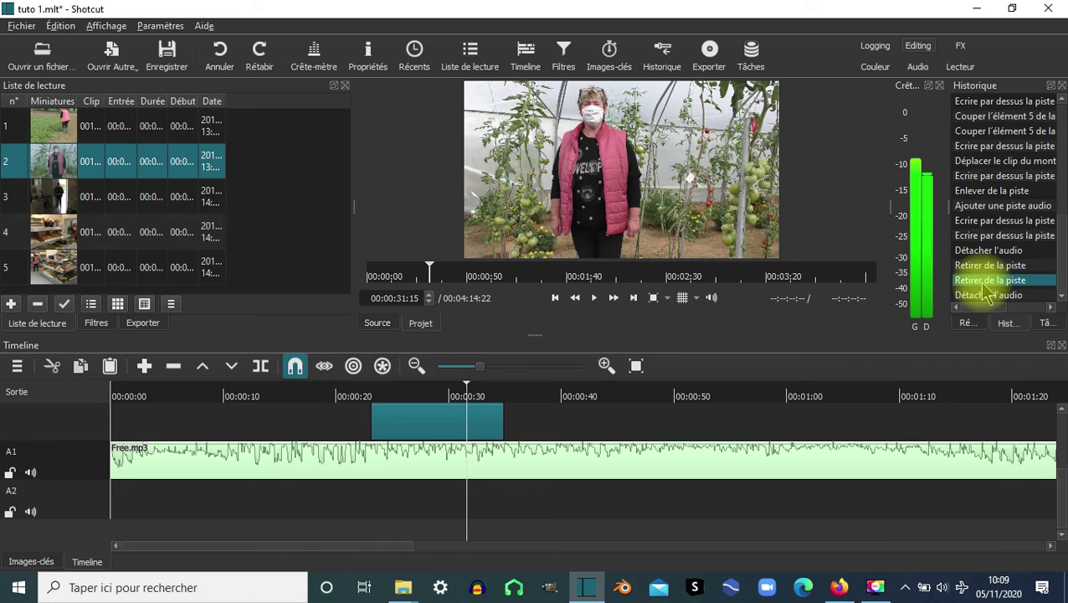
Select the Free.mp3 music clip on track A1 and display its filters
left_click_drag(1061, 492, 1060, 430)
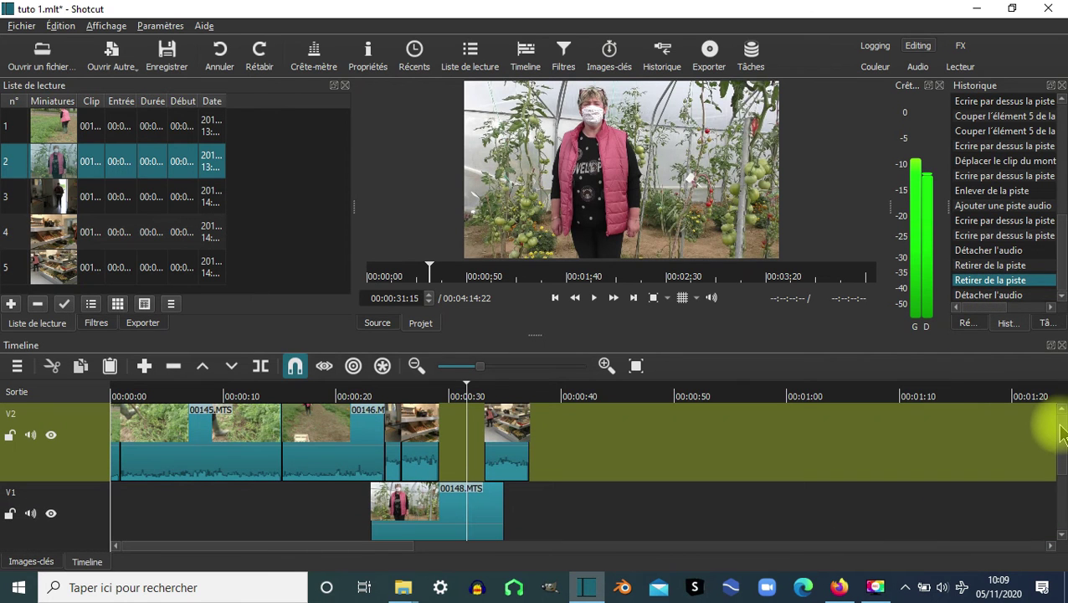
scroll(1061, 446, "down", 2)
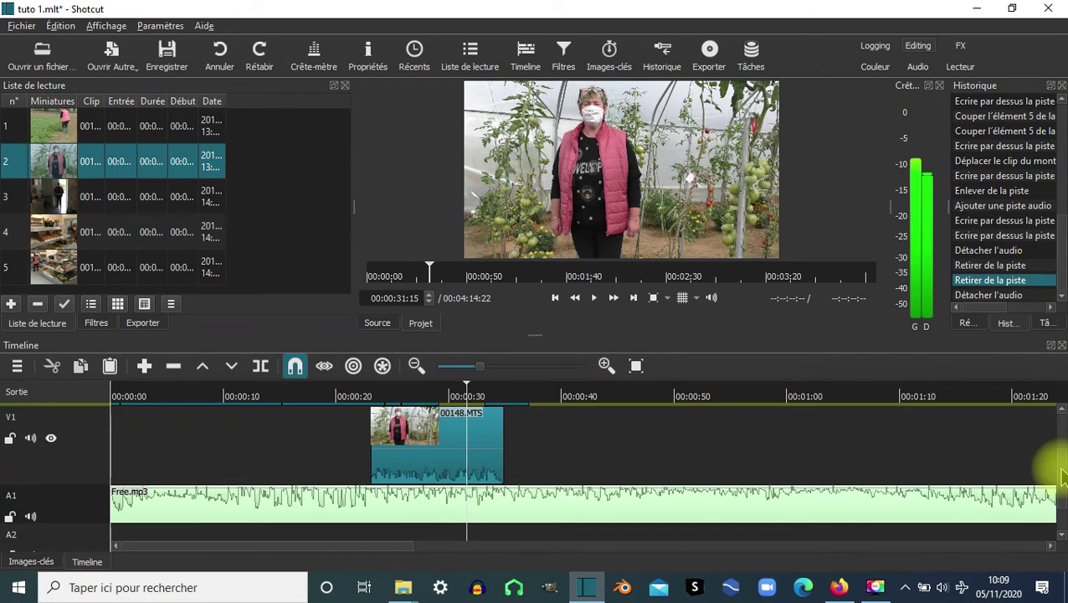
left_click(285, 502)
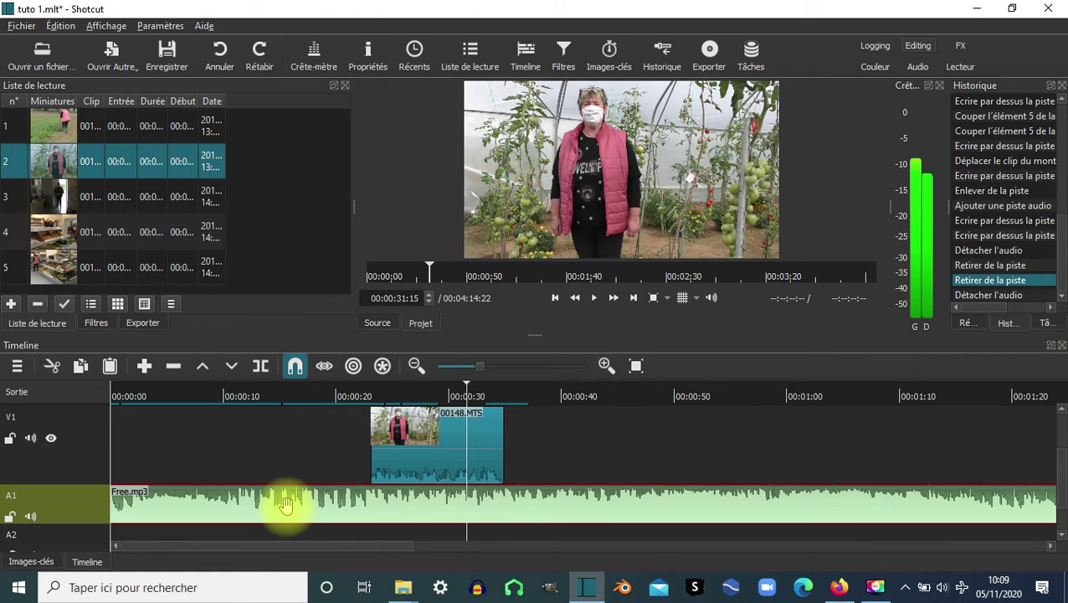
left_click(567, 57)
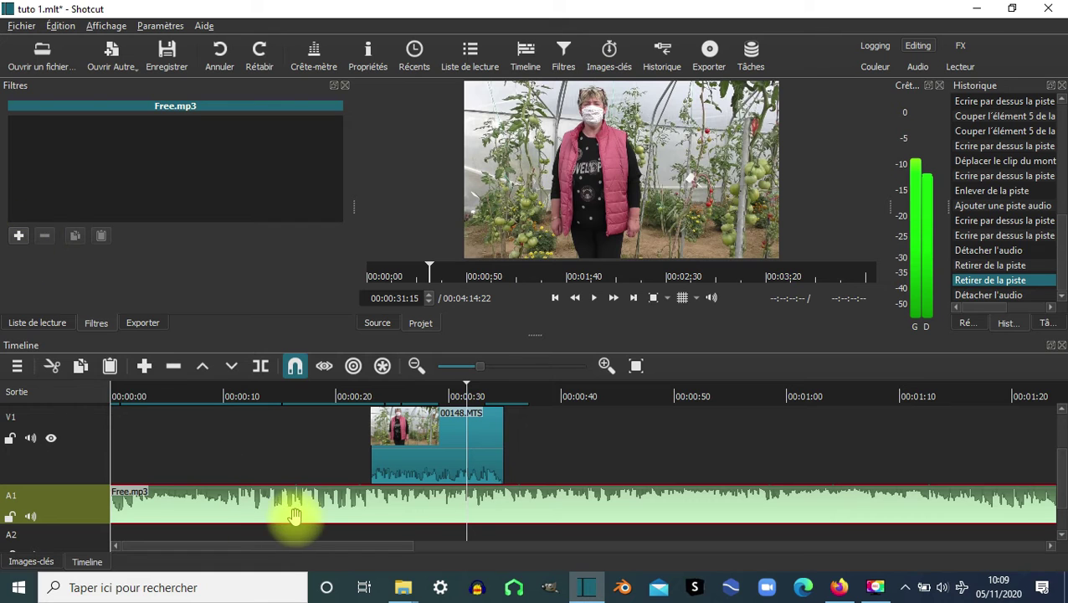
left_click(425, 460)
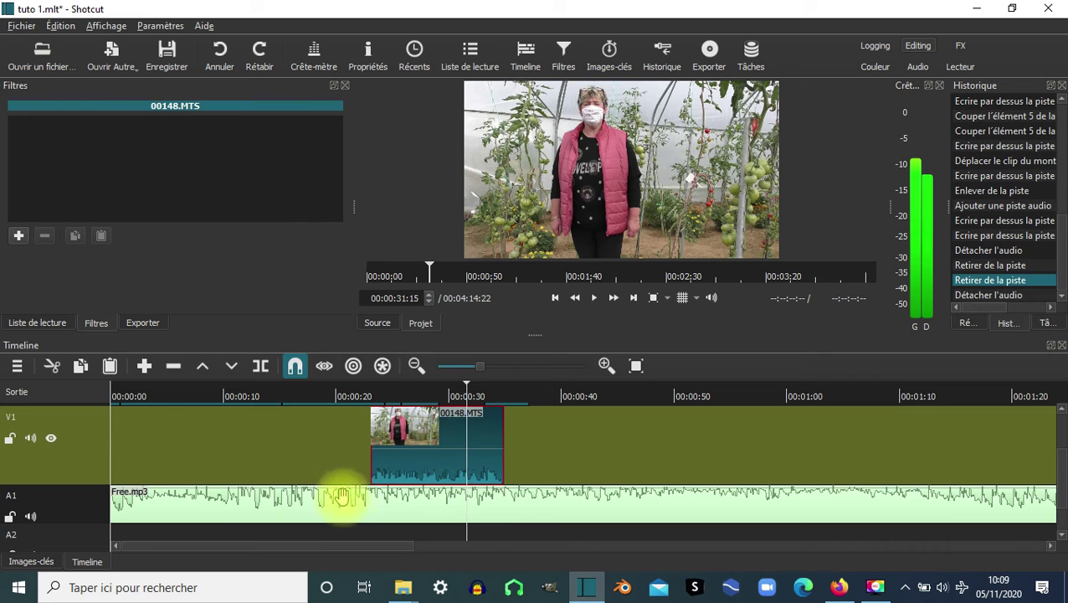
left_click(301, 517)
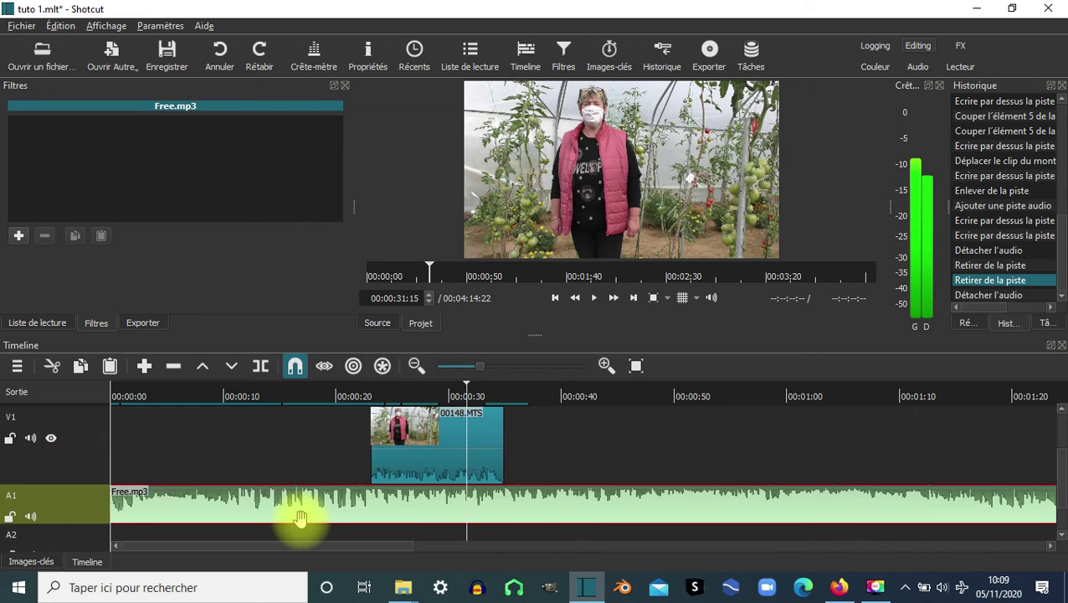
Add the Gain / Volume audio filter to the Free.mp3 clip
left_click(18, 235)
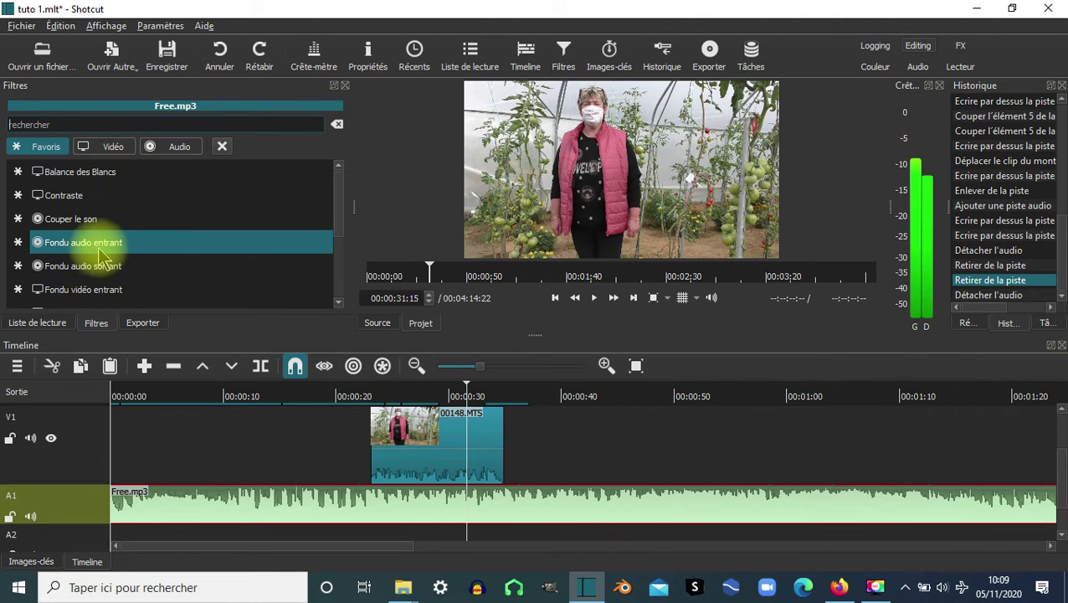
left_click(173, 157)
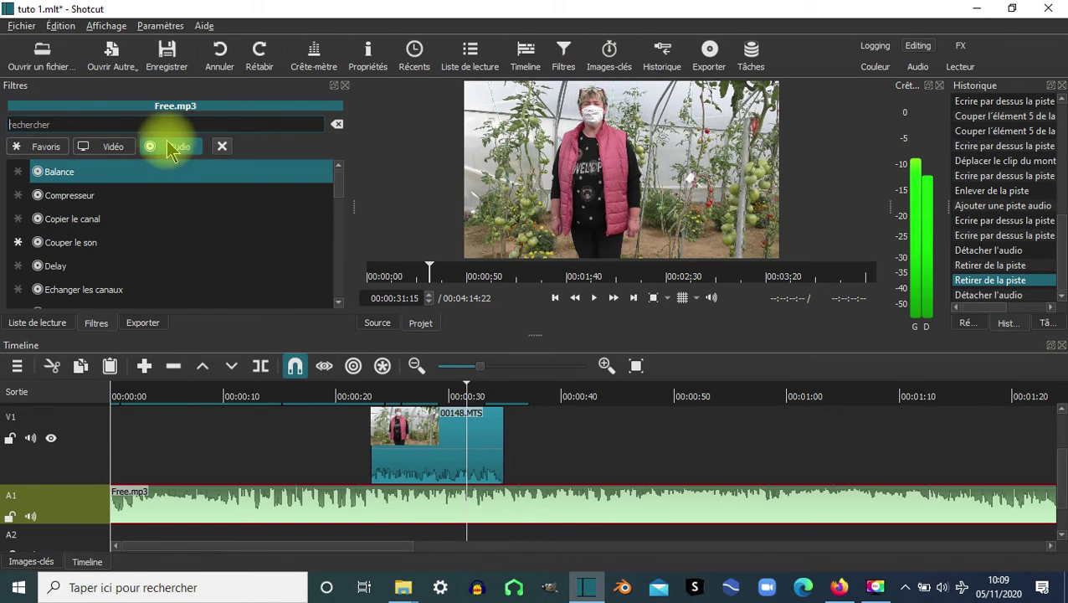
left_click(90, 124)
type("gain")
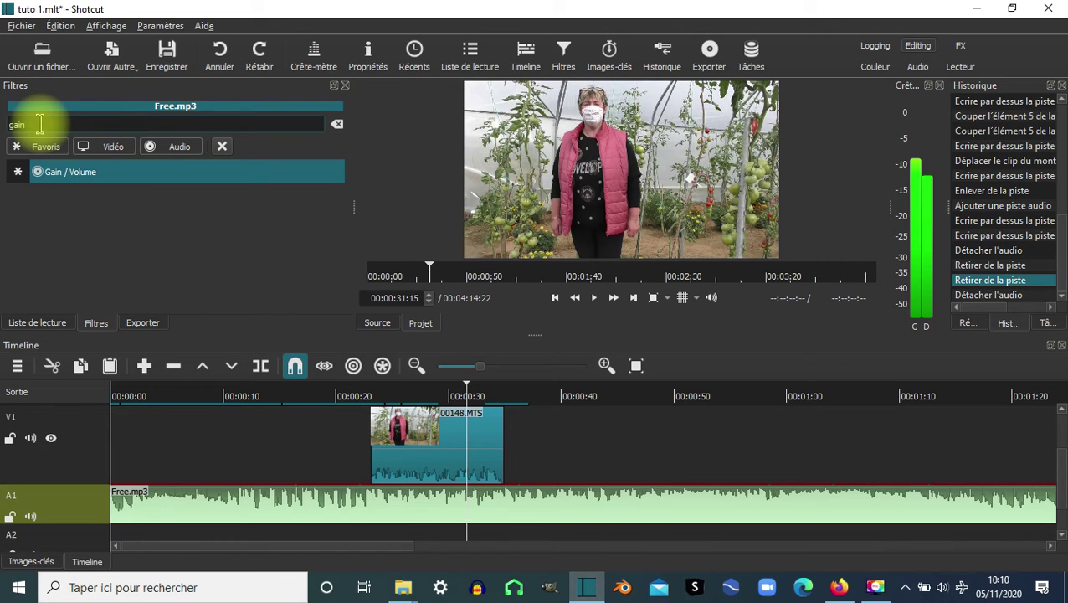
key("BackSpace")
key("BackSpace")
key("BackSpace")
key("BackSpace")
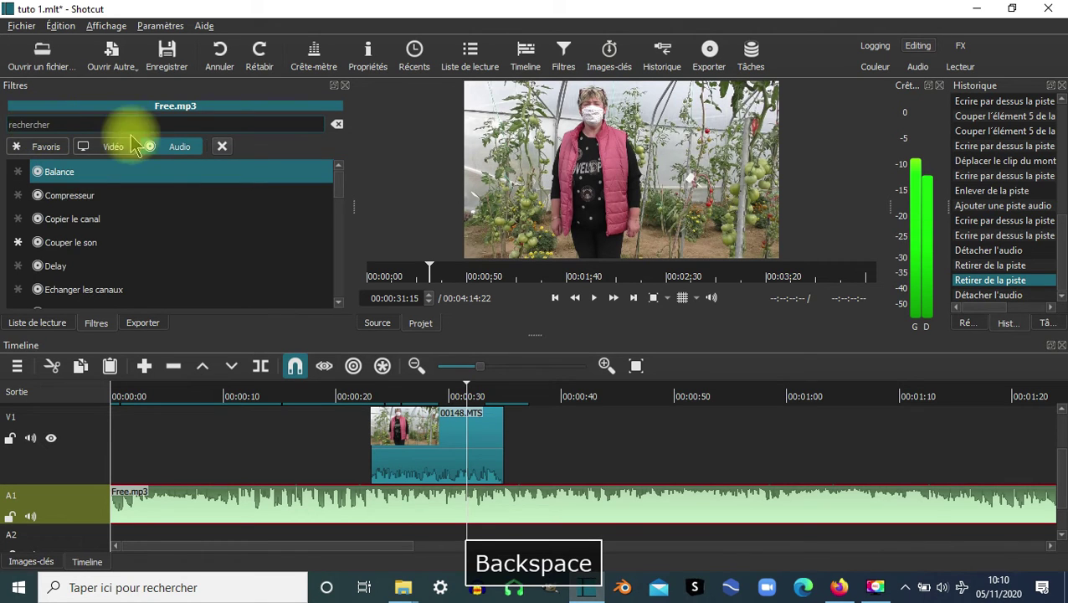
left_click_drag(341, 191, 344, 307)
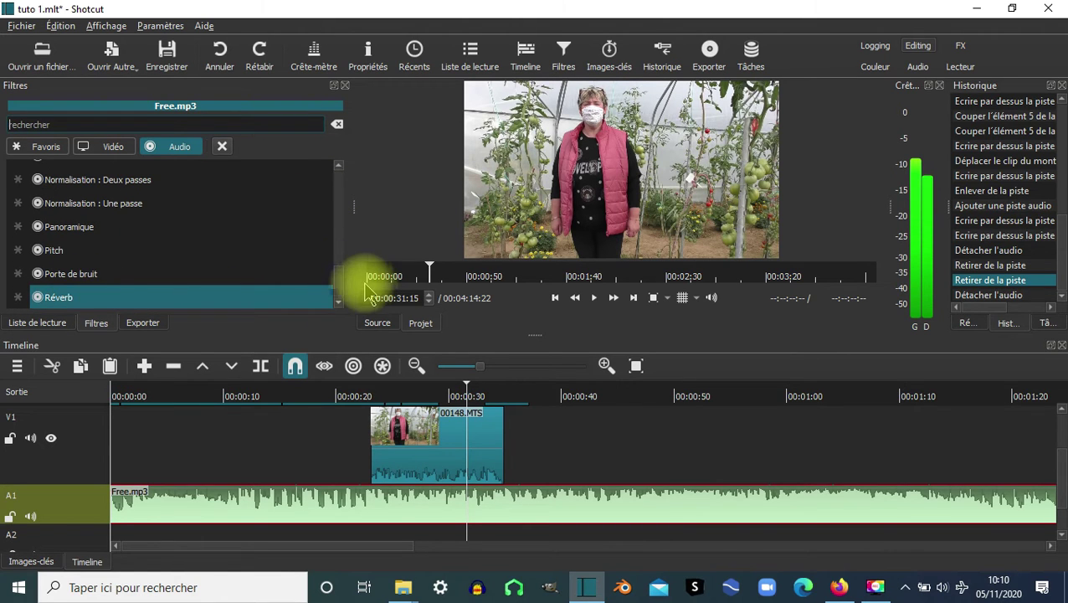
left_click_drag(343, 293, 343, 243)
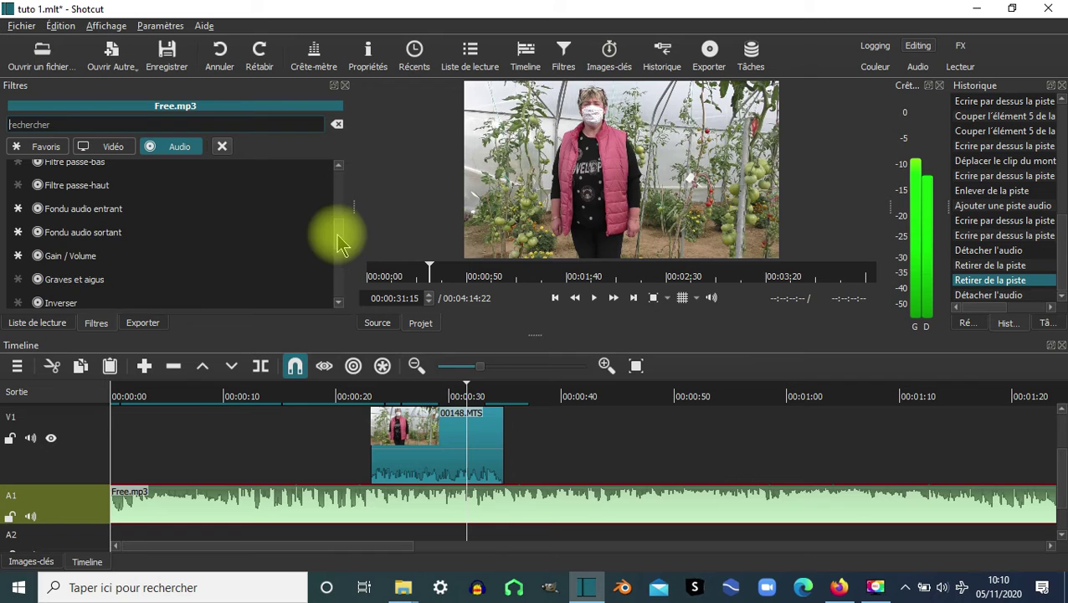
left_click(69, 265)
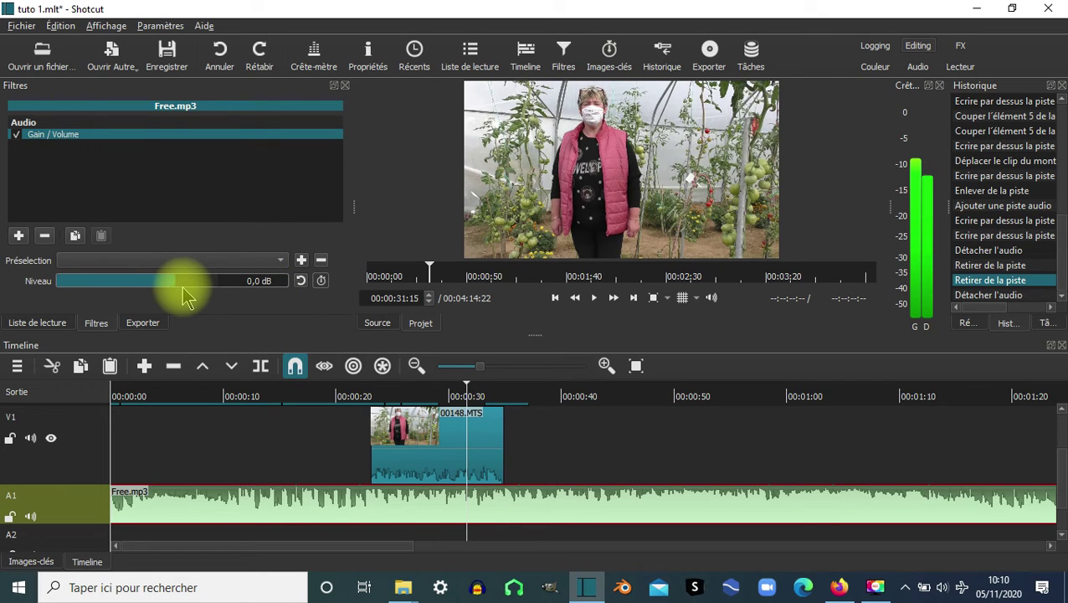
Lower the Gain / Volume level of Free.mp3 to -31.1 dB
left_click_drag(176, 291, 134, 295)
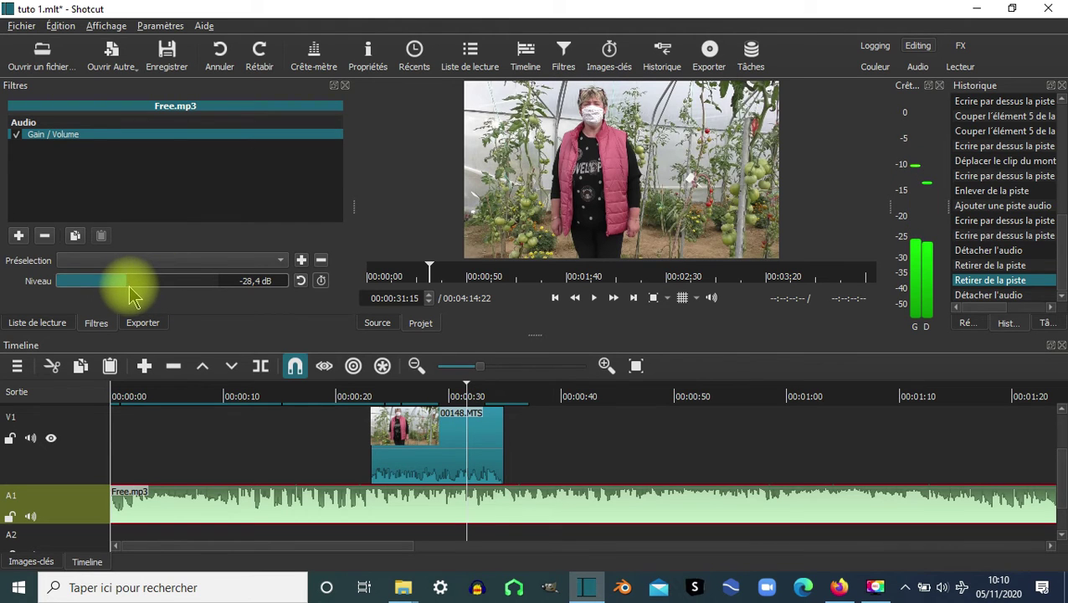
mouse_move(932, 279)
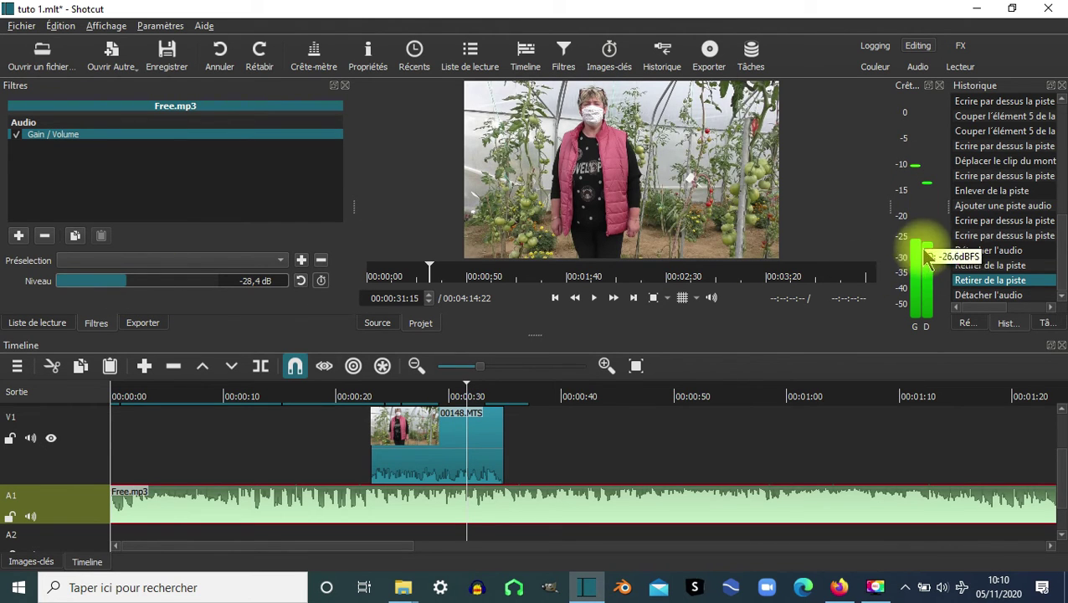
left_click_drag(123, 287, 92, 283)
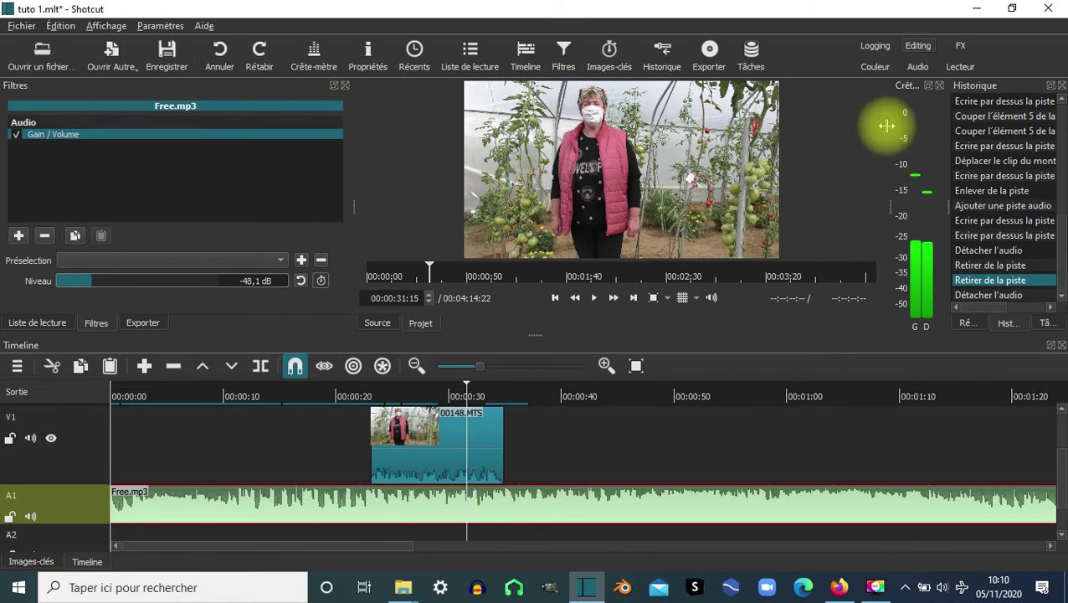
left_click(321, 60)
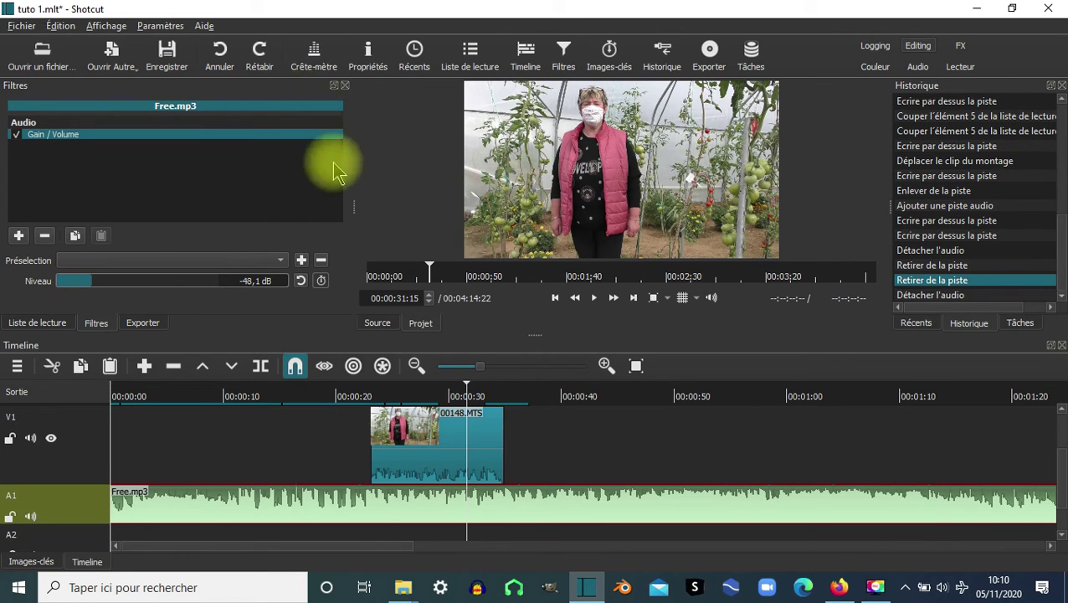
left_click(316, 57)
left_click_drag(98, 270, 114, 292)
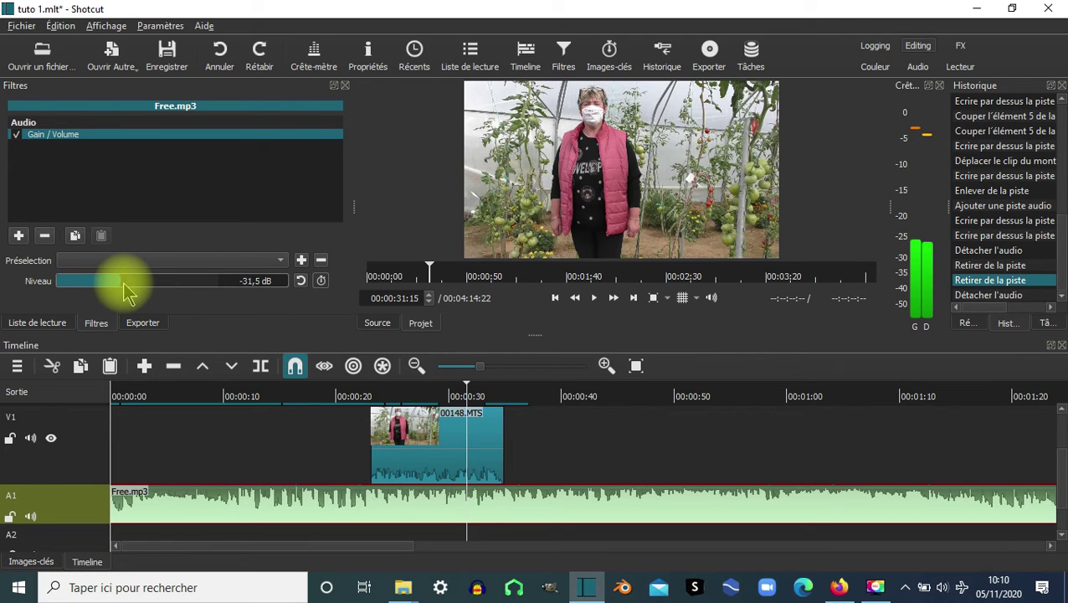
Play the sequence around the 00148.MTS clip, from about 23 to 34 seconds, to check the sound balance
left_click_drag(453, 390, 378, 390)
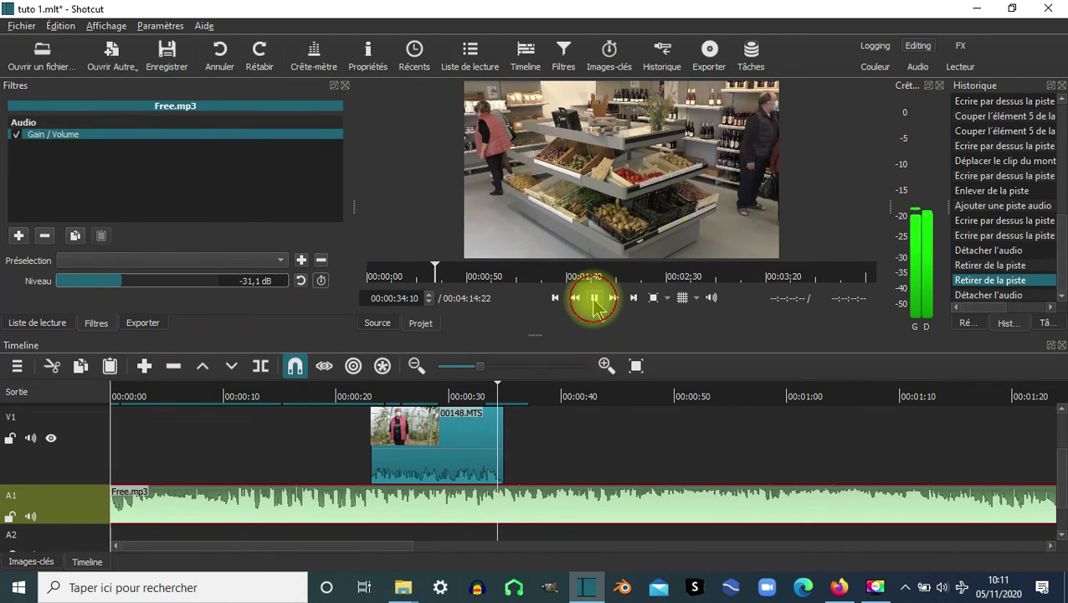
left_click(595, 298)
left_click_drag(505, 402, 363, 392)
left_click(594, 298)
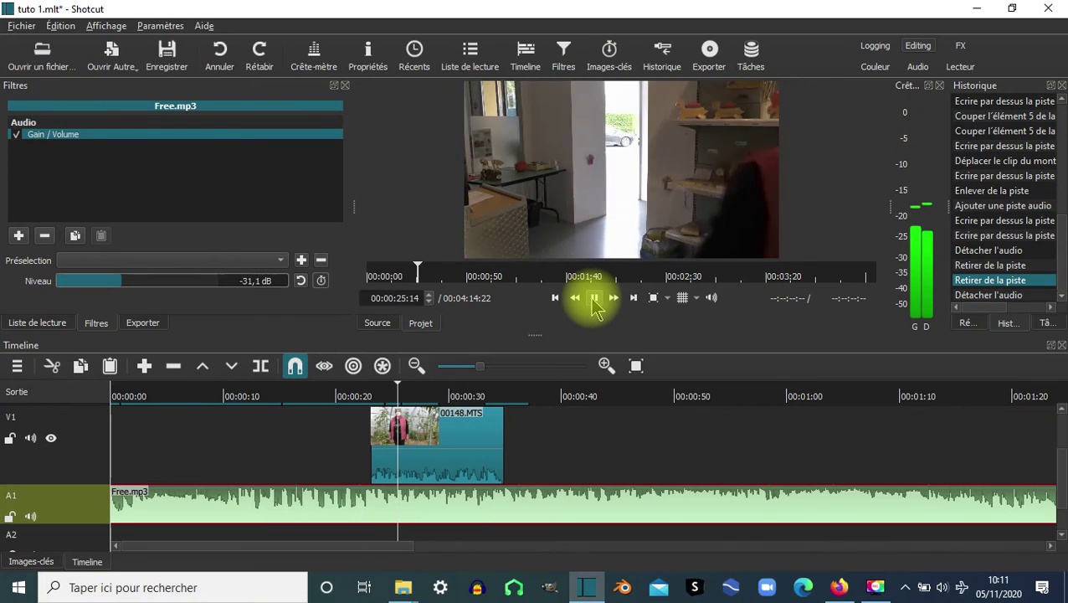
left_click(592, 303)
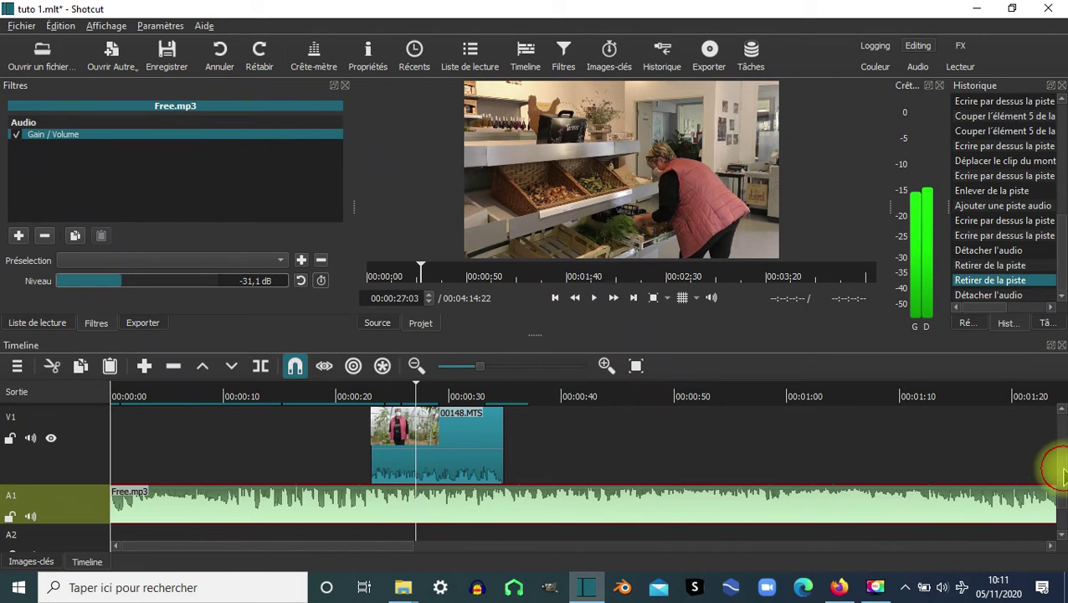
Add the Gain / Volume filter to the 00159.MTS clip on track V2
scroll(1062, 460, "up", 3)
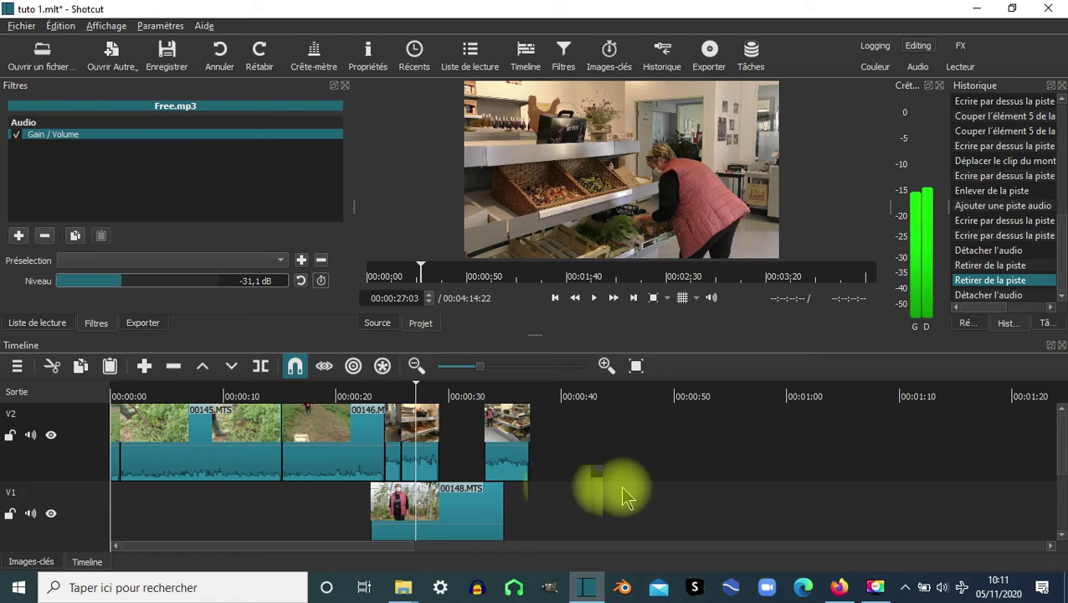
left_click(425, 449)
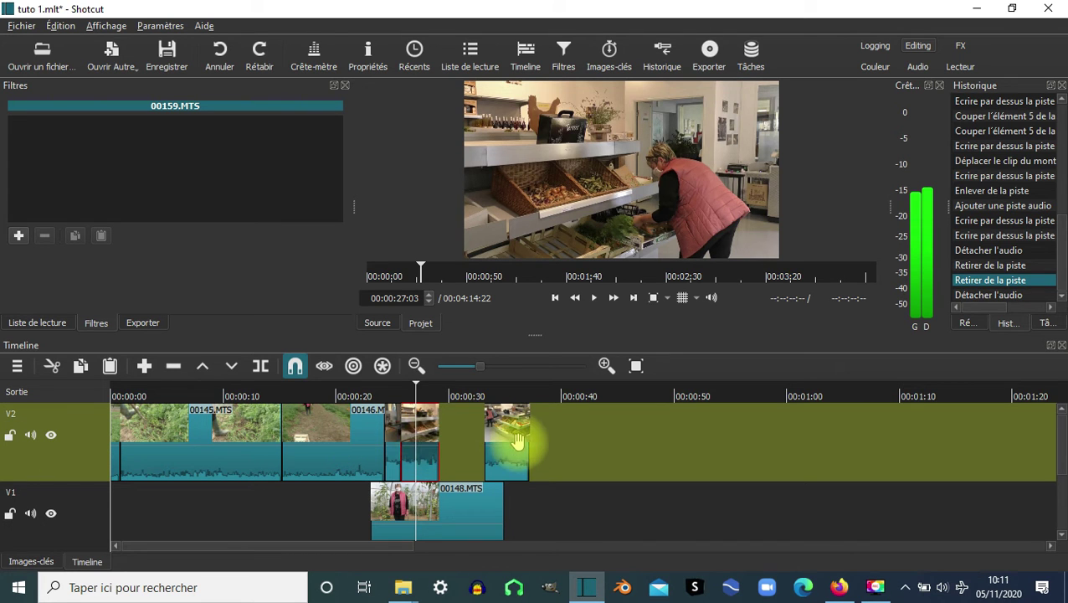
left_click(516, 440)
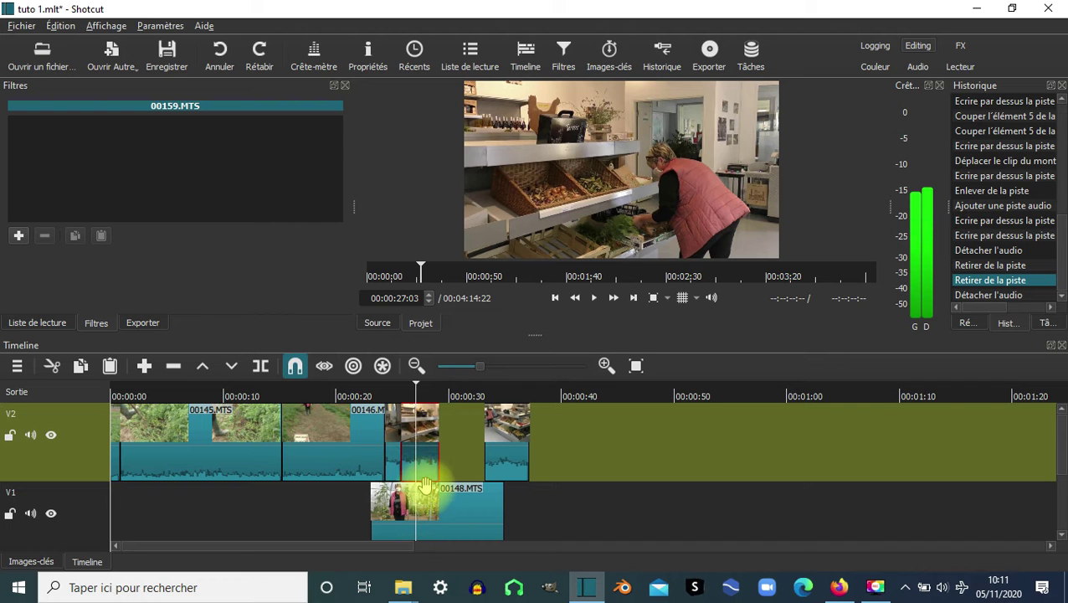
scroll(1059, 439, "down", 3)
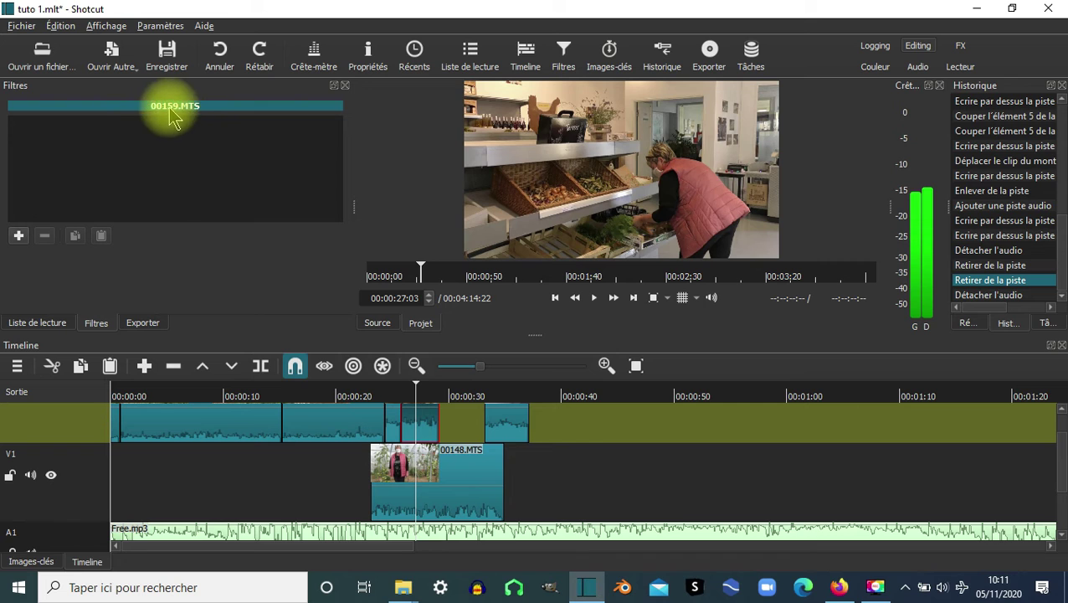
left_click(19, 237)
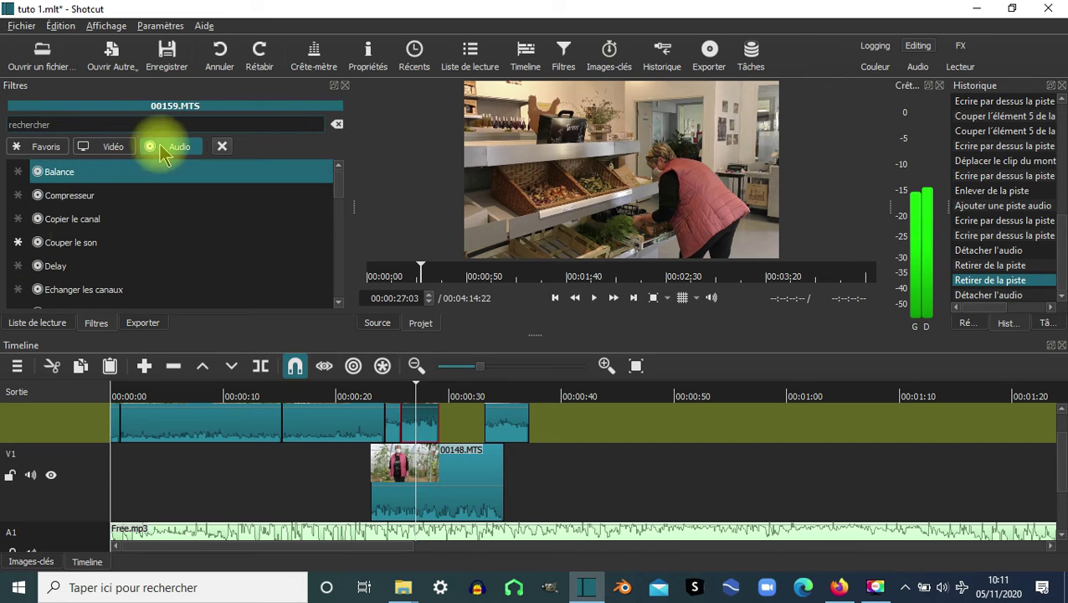
scroll(131, 247, "down", 4)
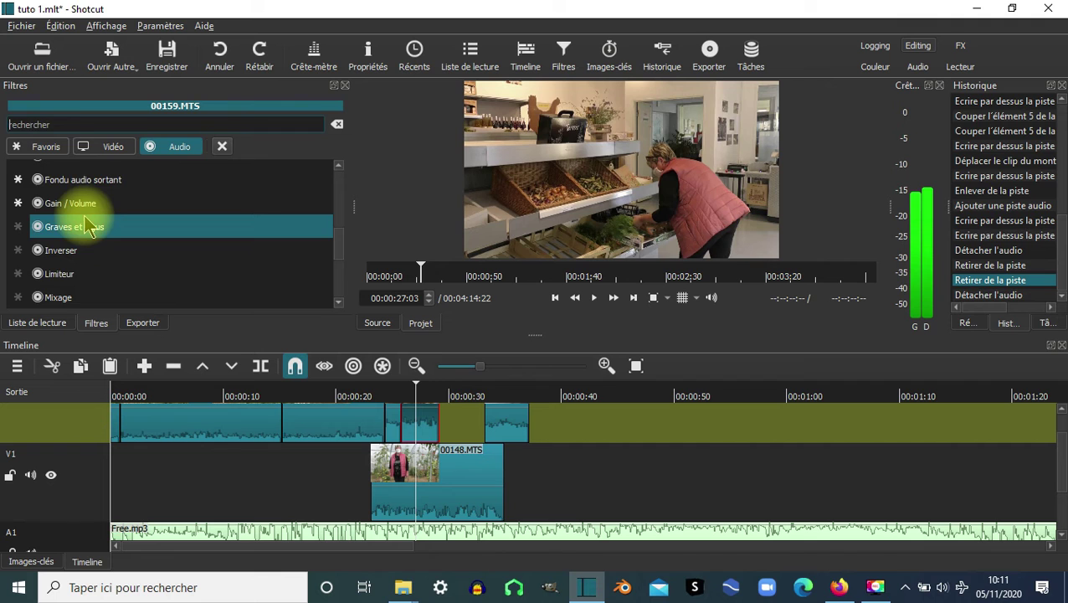
scroll(67, 192, "up", 1)
left_click(39, 150)
scroll(105, 255, "down", 3)
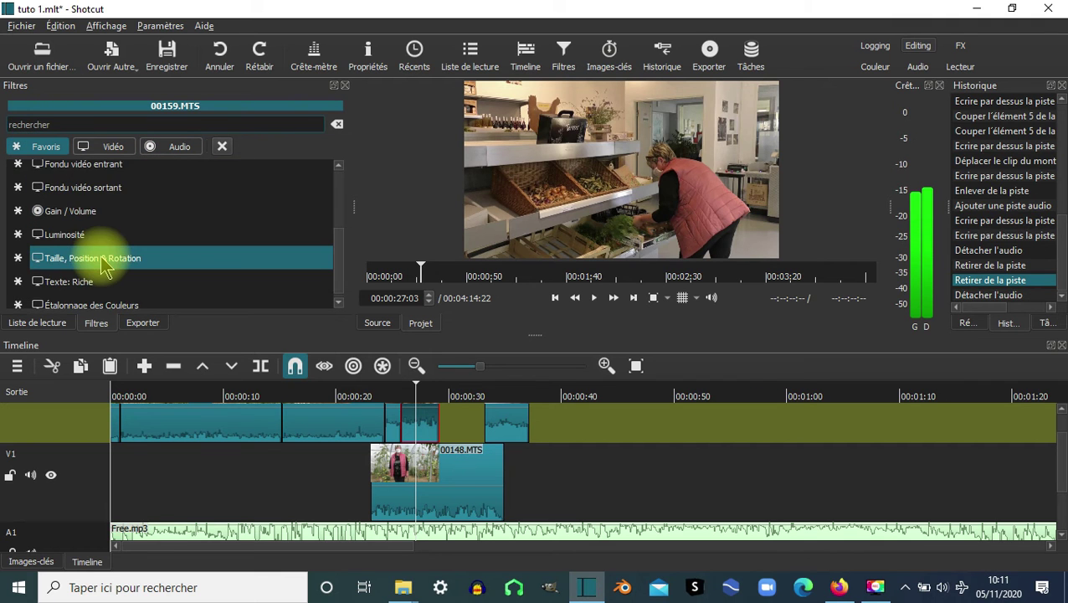
scroll(96, 260, "up", 2)
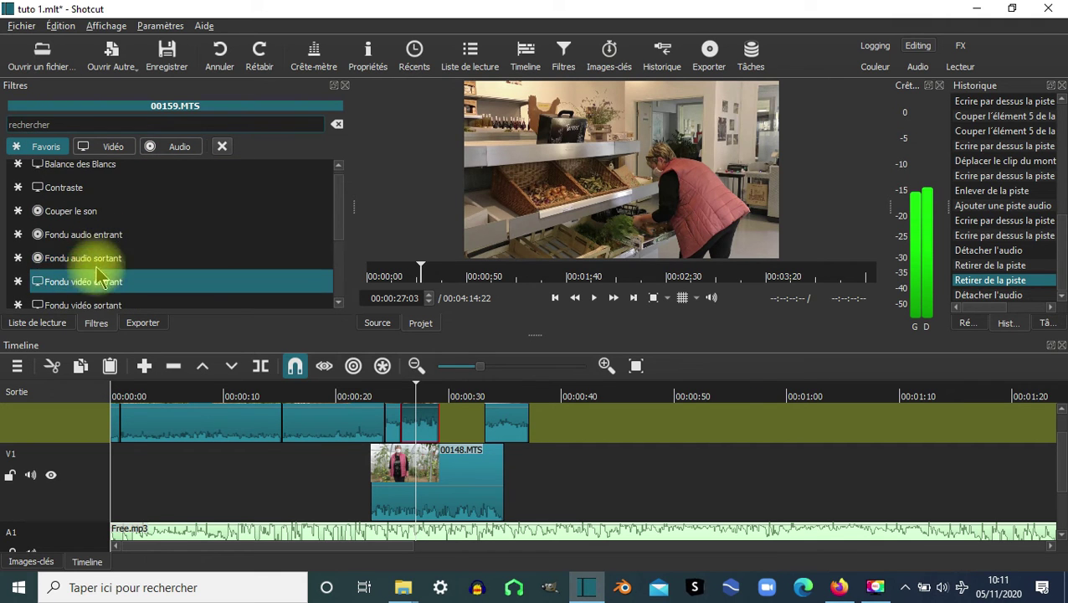
scroll(96, 268, "down", 2)
left_click(72, 205)
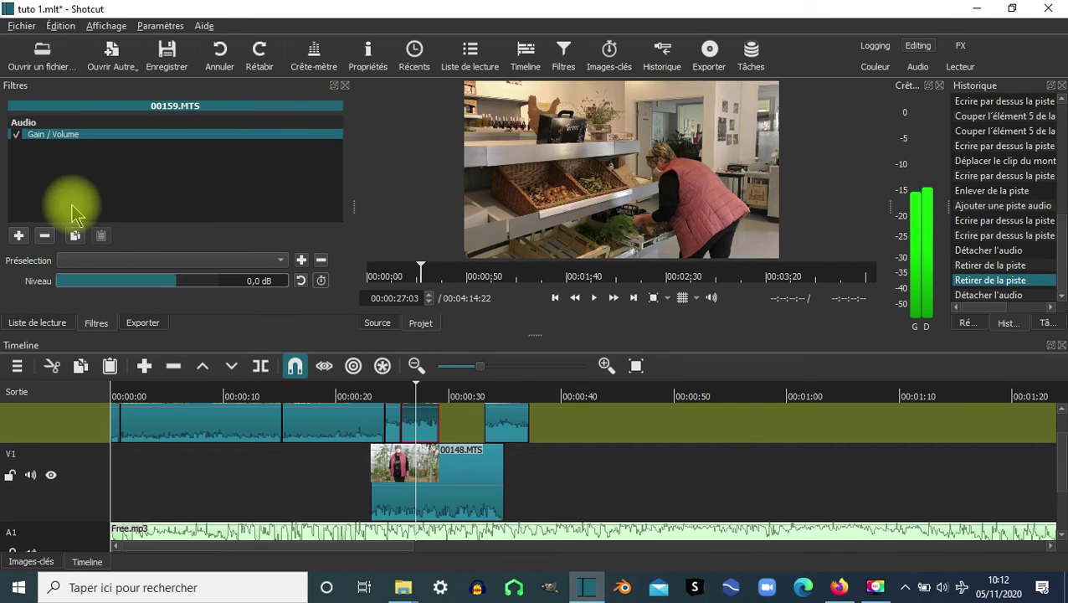
Set the gain of 00159.MTS to -39.1 dB and play the sequence on from the playhead to check the sound
left_click_drag(172, 288, 131, 290)
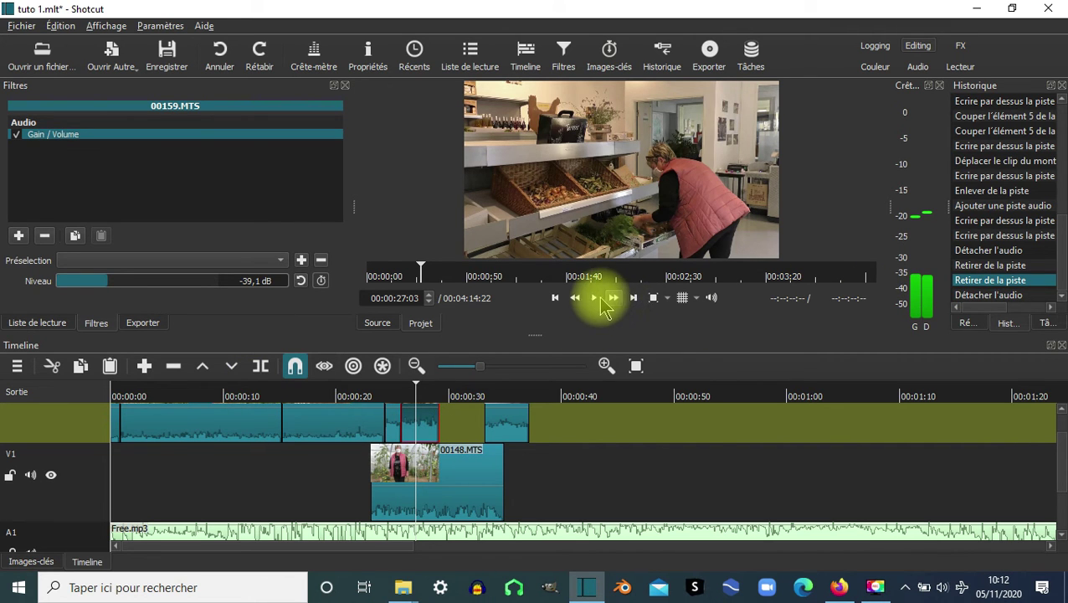
left_click(596, 299)
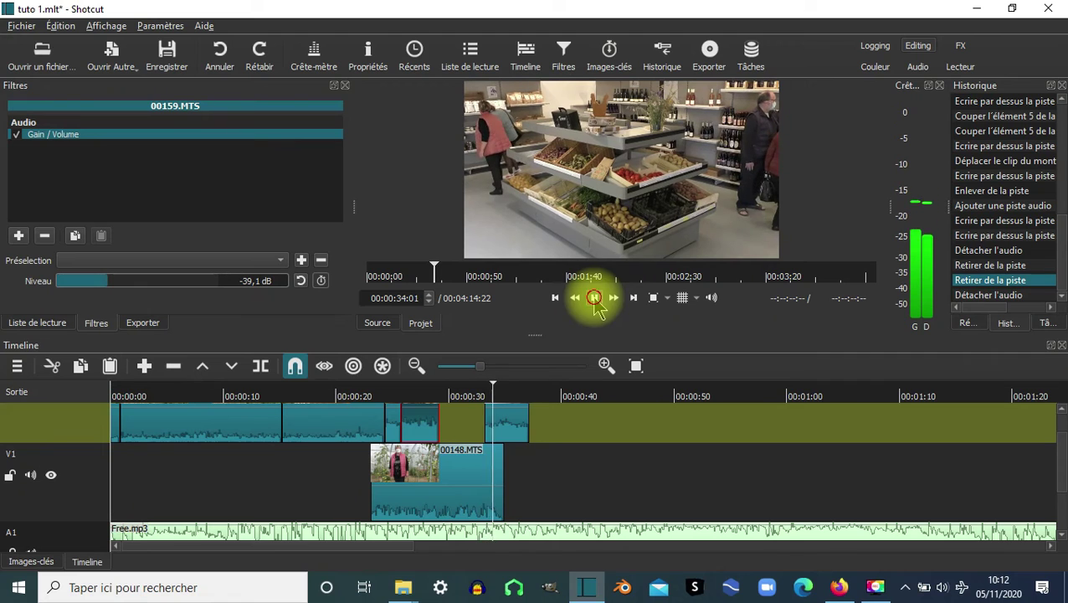
left_click(595, 299)
Apply a Gain / Volume filter at -40.0 dB to the 00160.MTS clip on track V2 and play it back
left_click(517, 424)
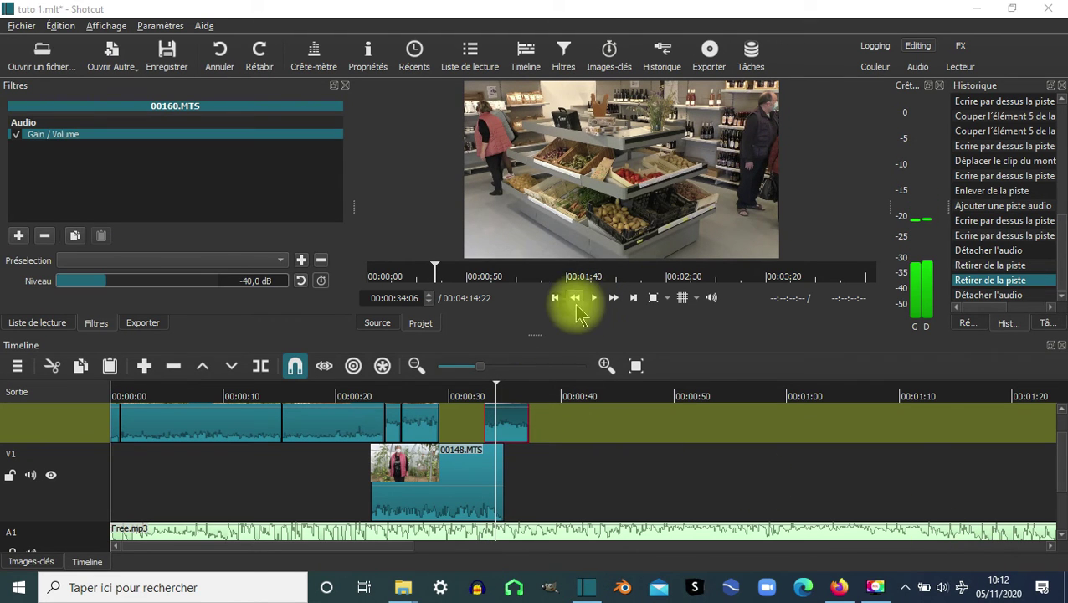
left_click(593, 302)
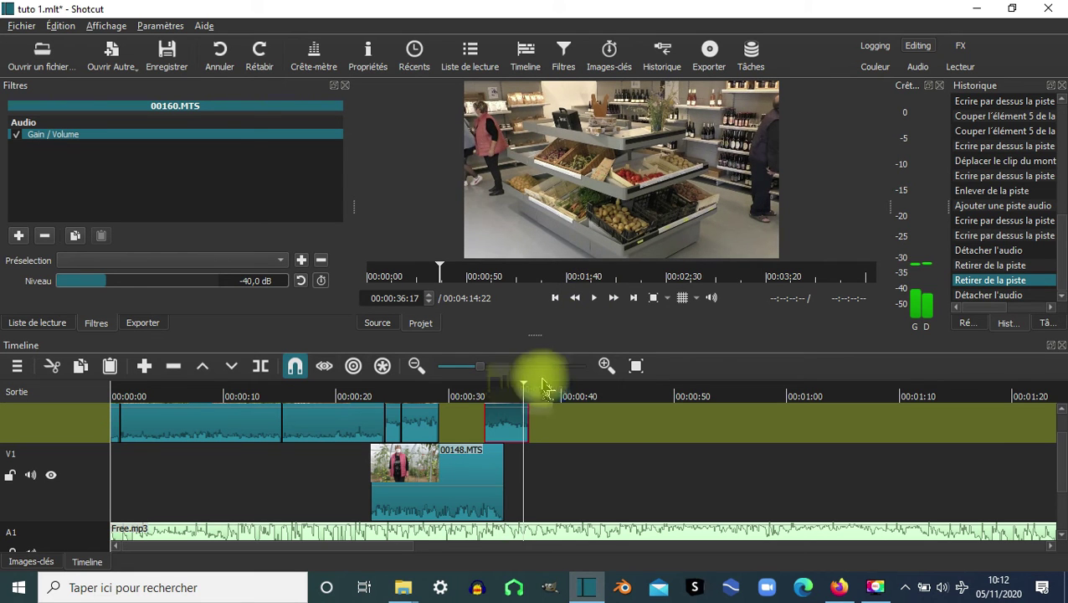
left_click(593, 299)
Add a Gain / Volume filter to the 00148.MTS clip on track V1 and set its level to 11.9 dB
left_click(410, 484)
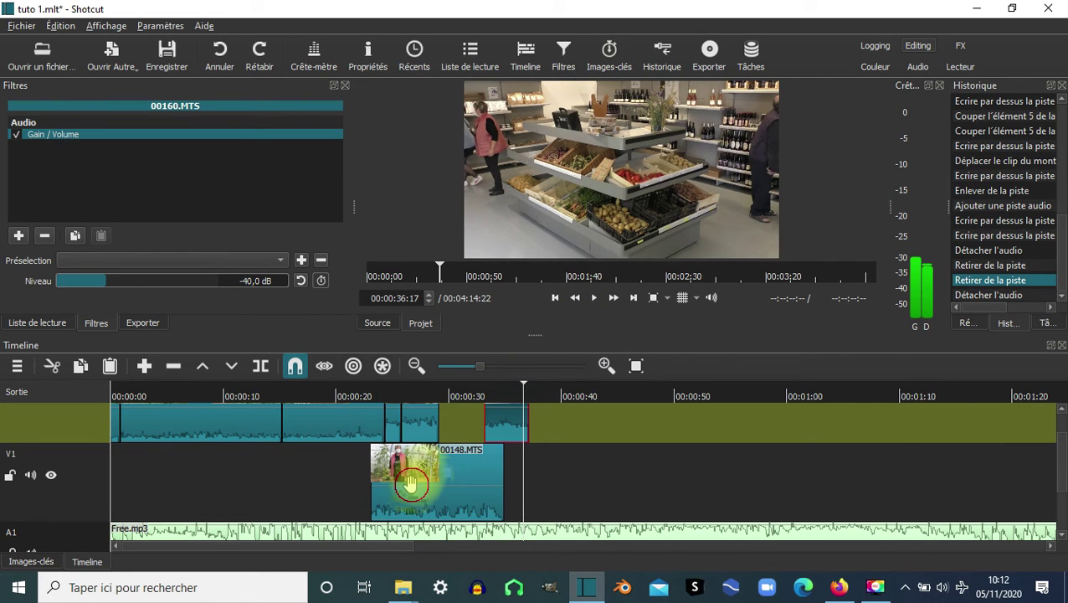
left_click(19, 235)
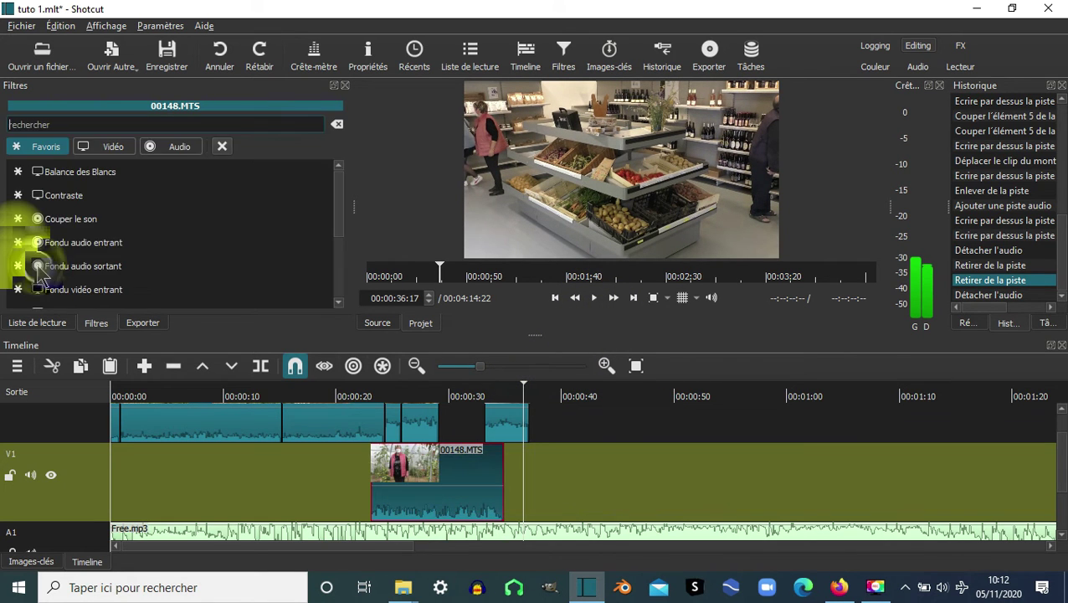
scroll(105, 251, "down", 2)
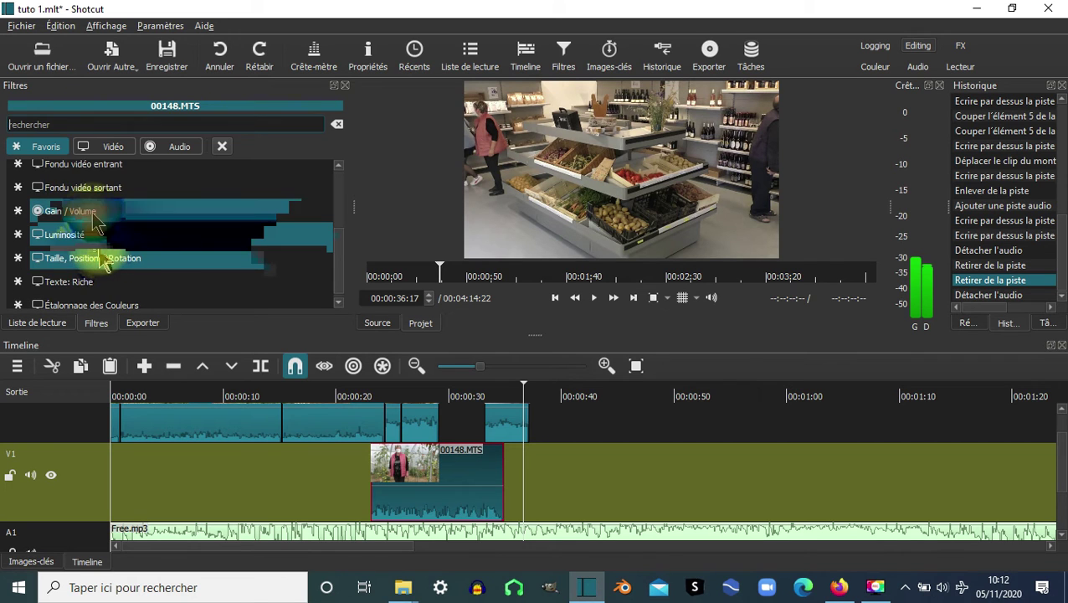
left_click(94, 214)
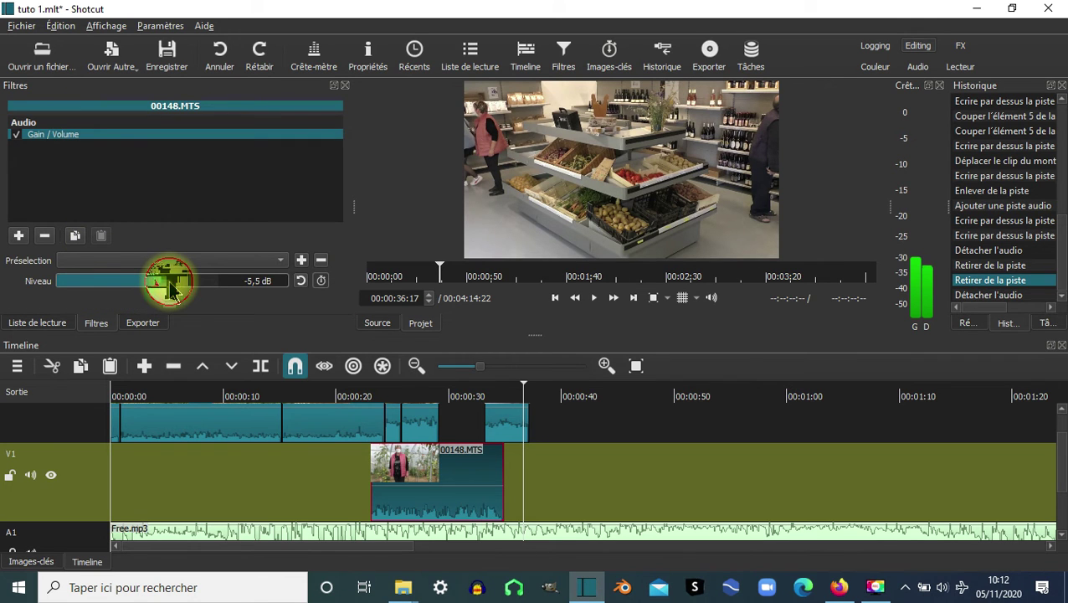
left_click_drag(175, 287, 211, 295)
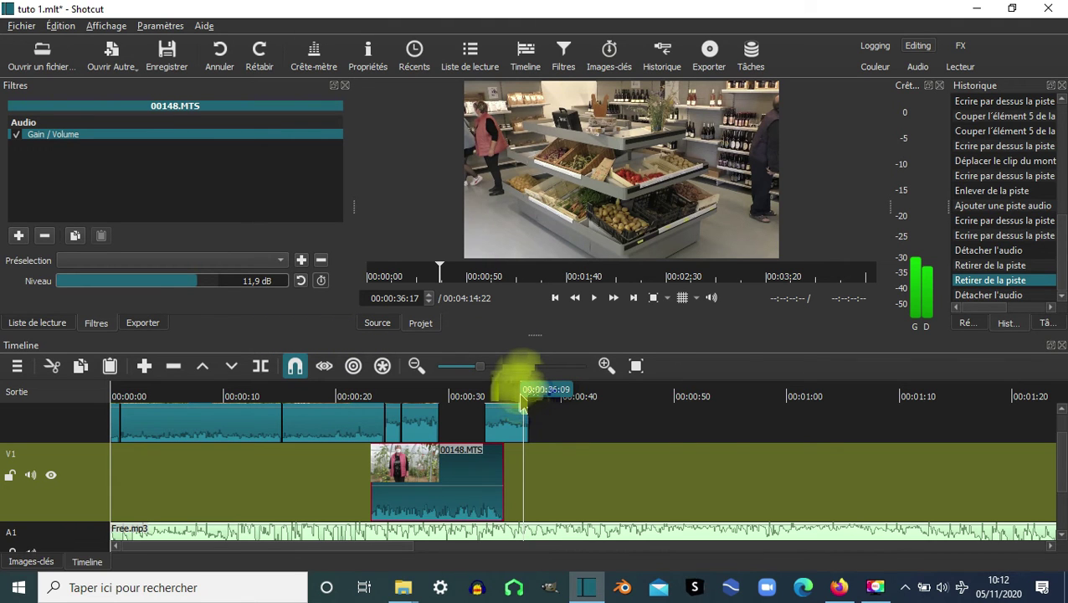
Play the sequence from near the start of 00148.MTS to check the sound, then select the 00158.MTS clip on V2
left_click(379, 396)
left_click(594, 298)
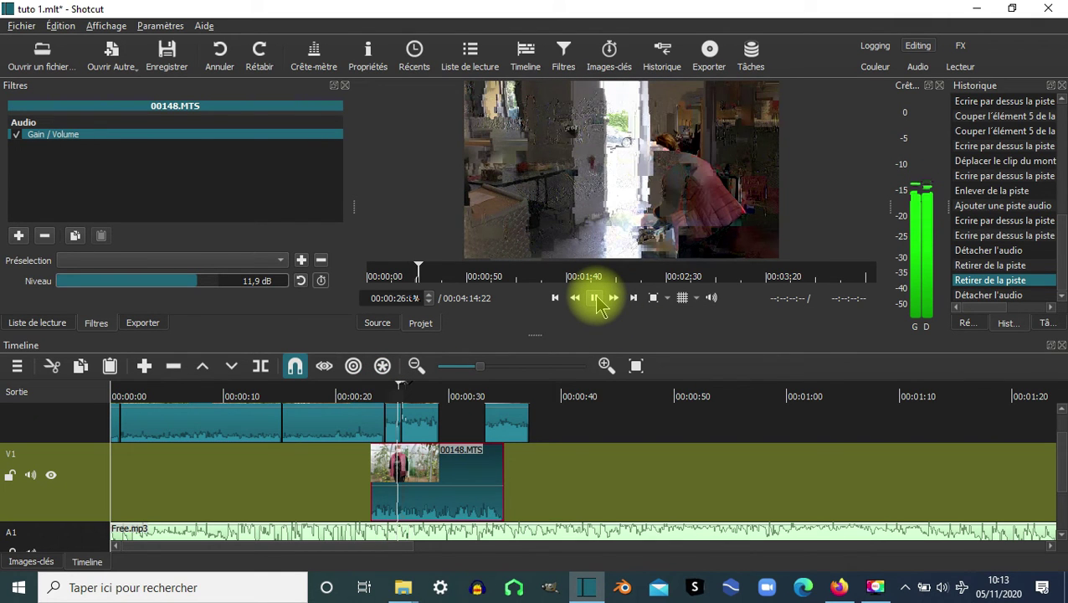
left_click(596, 300)
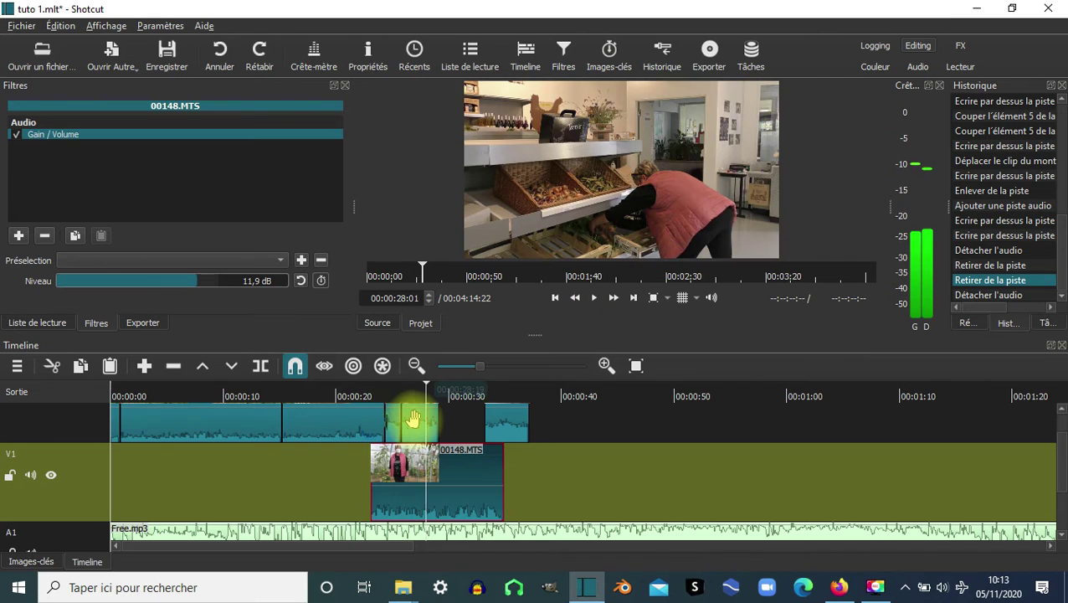
left_click(394, 421)
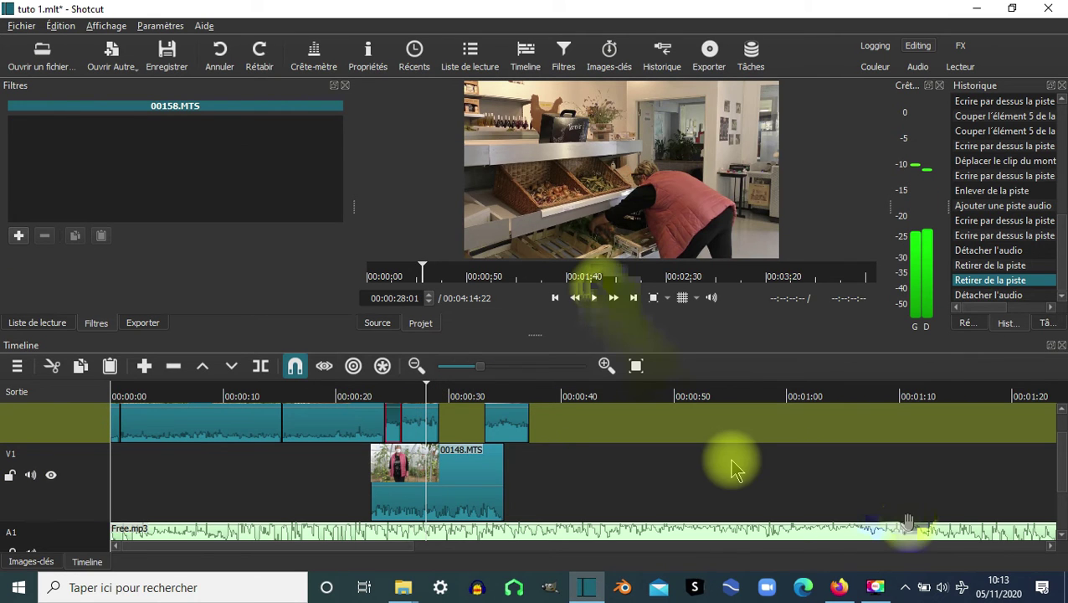
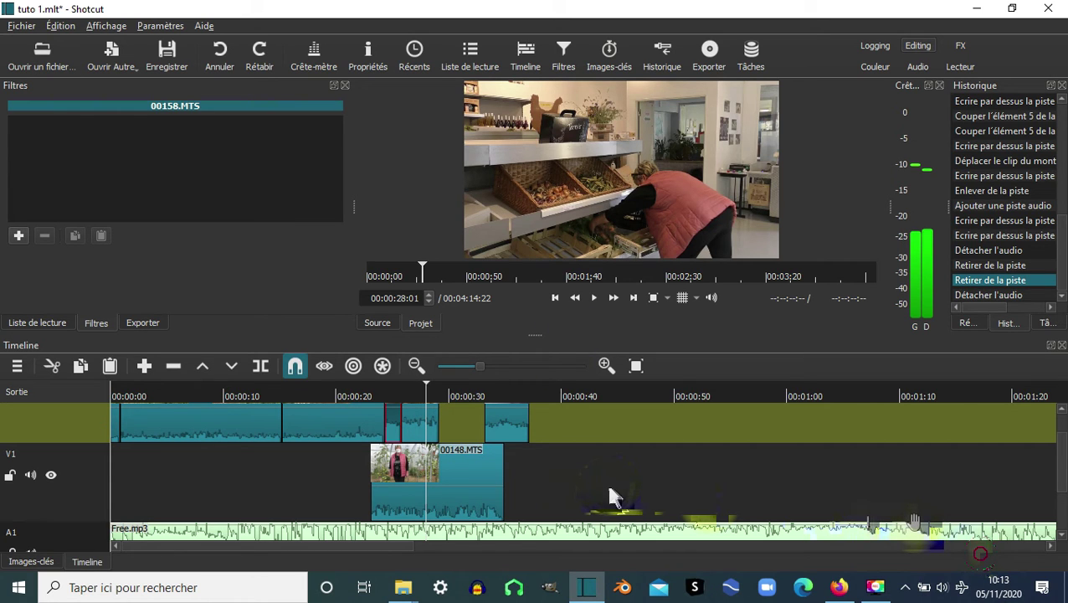
Move the 00159.MTS clip on track V2 slightly later to leave a short gap after 00158.MTS
left_click(1060, 441)
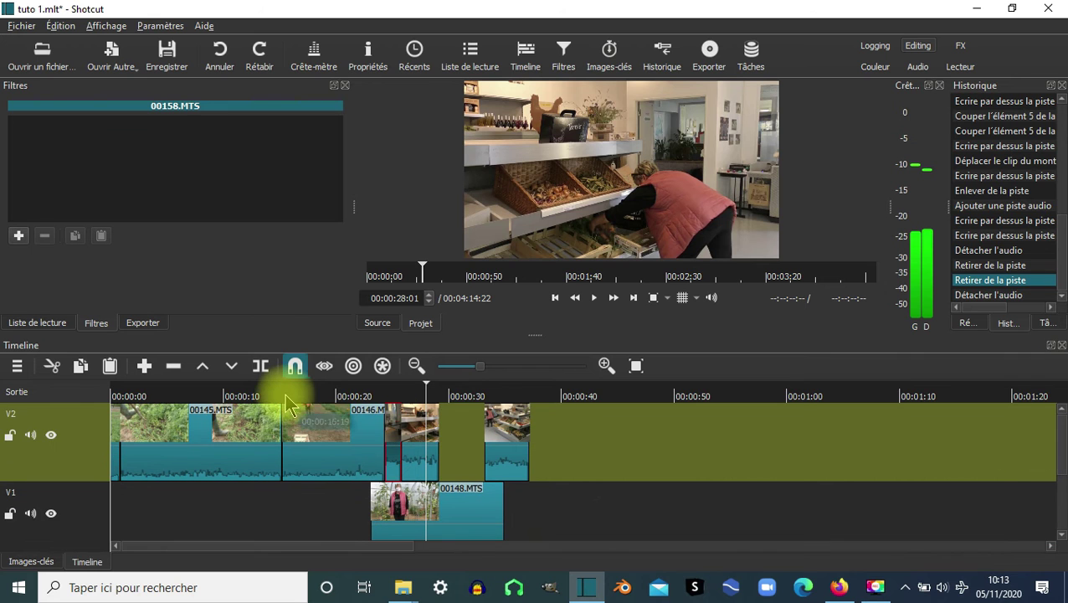
left_click(368, 390)
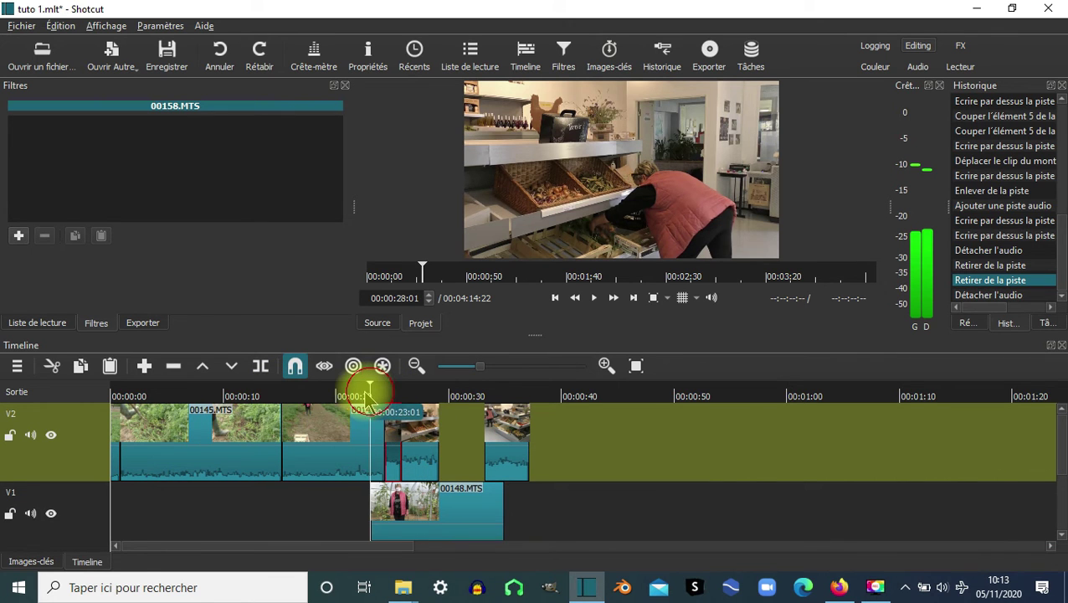
left_click_drag(366, 390, 379, 400)
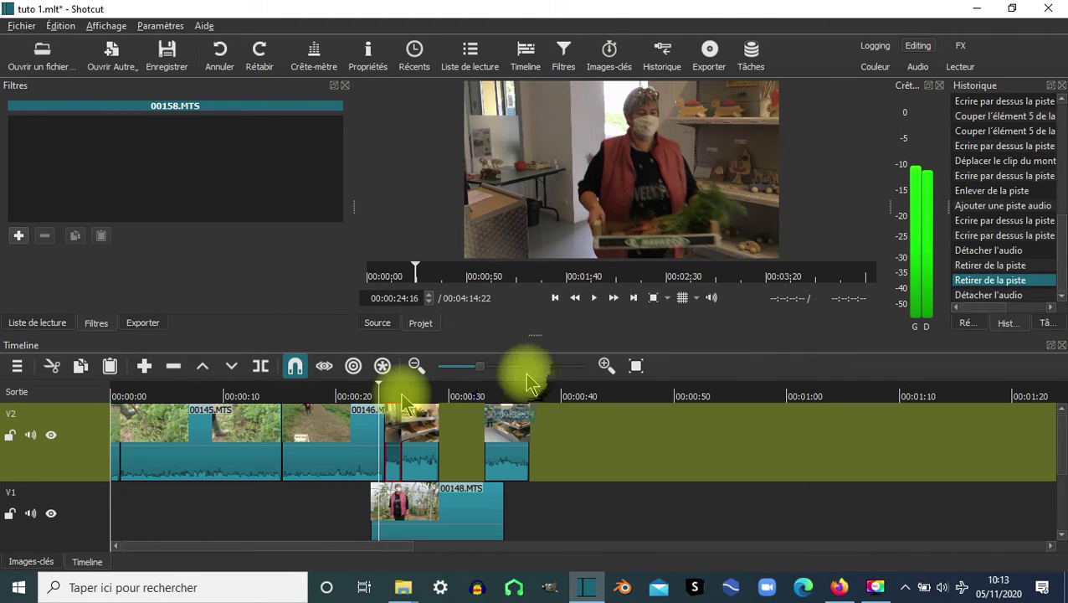
left_click(602, 364)
left_click(604, 366)
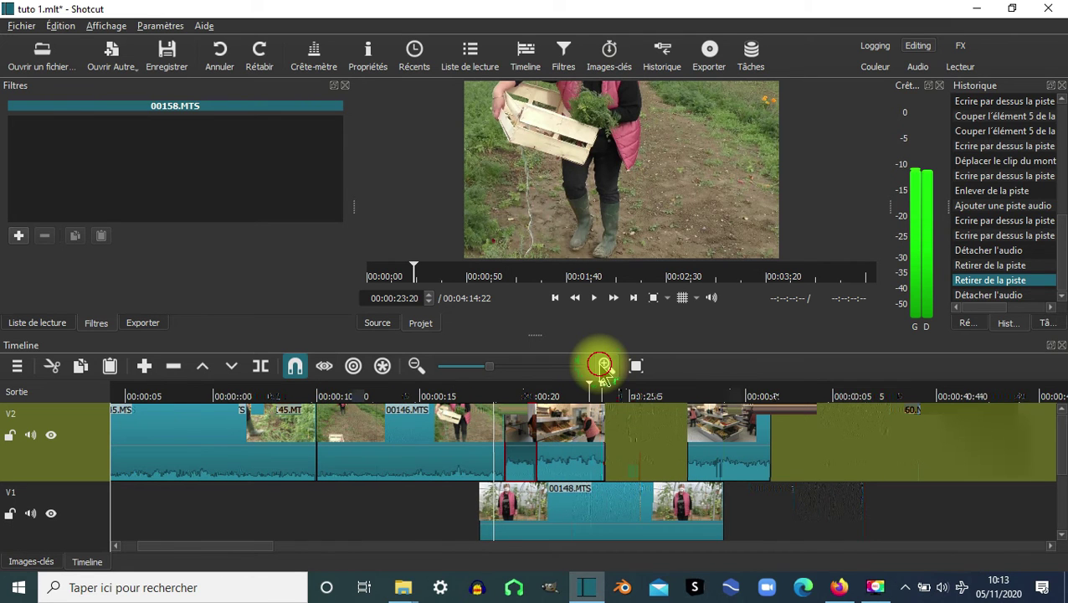
left_click(603, 366)
left_click(605, 368)
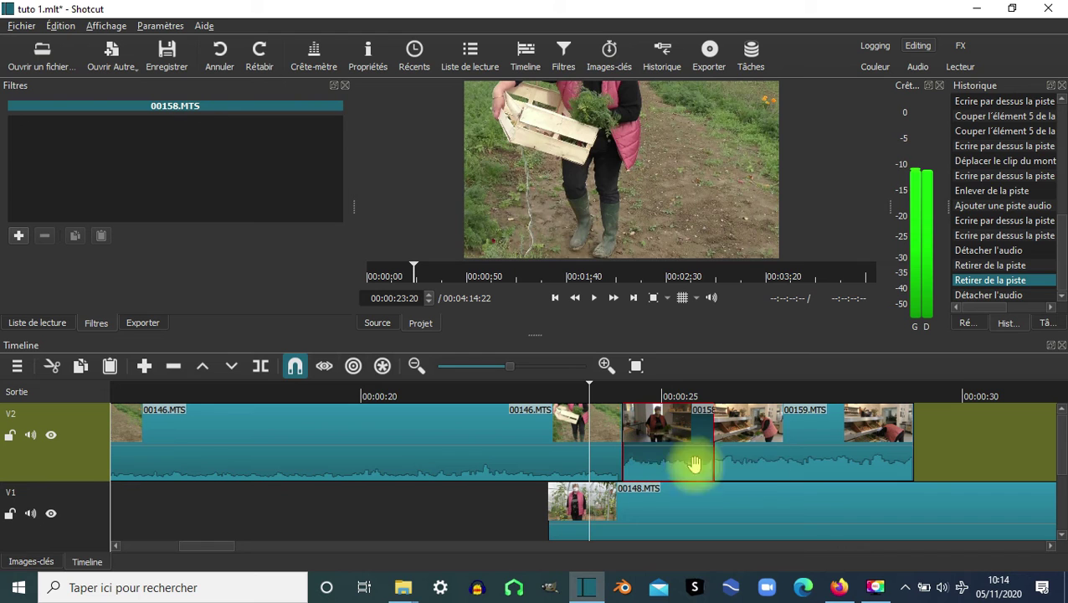
left_click(787, 441)
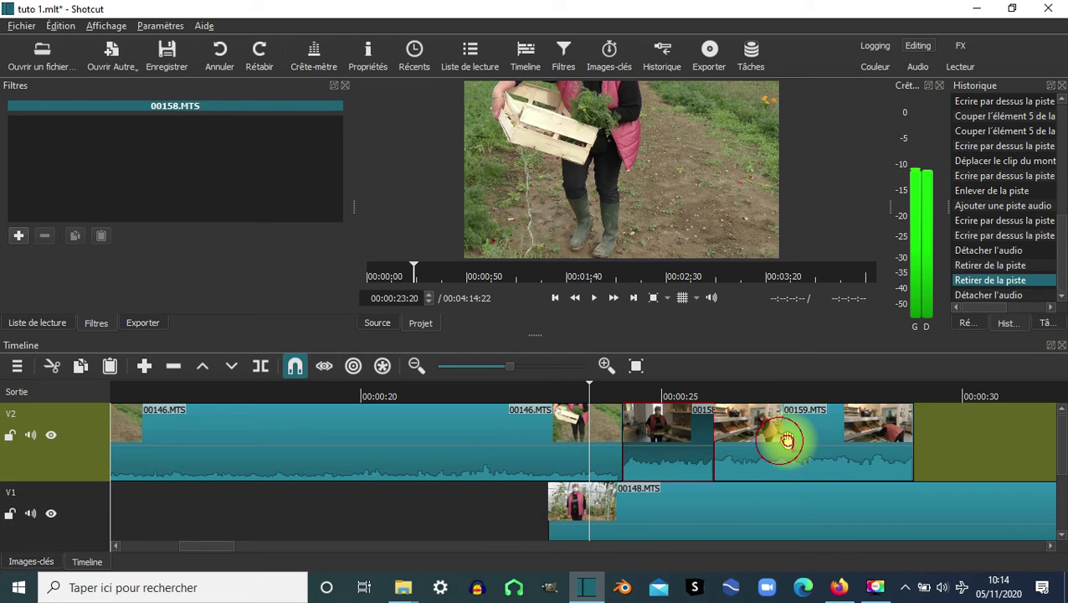
left_click_drag(787, 441, 812, 441)
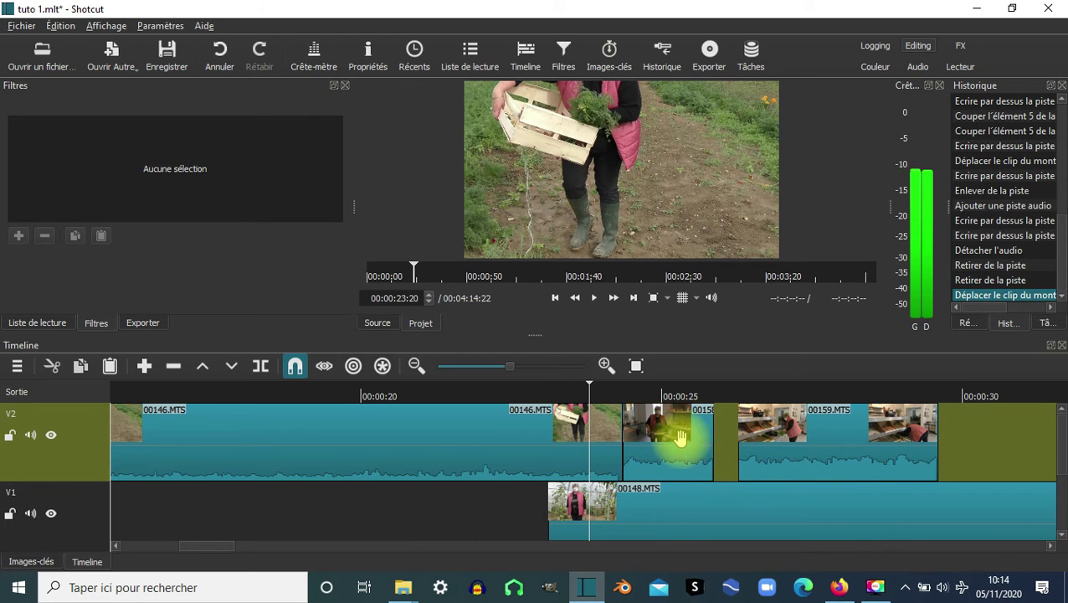
Examine the gap between 00158.MTS and 00159.MTS with track V1 visible and temporarily hidden
left_click(721, 395)
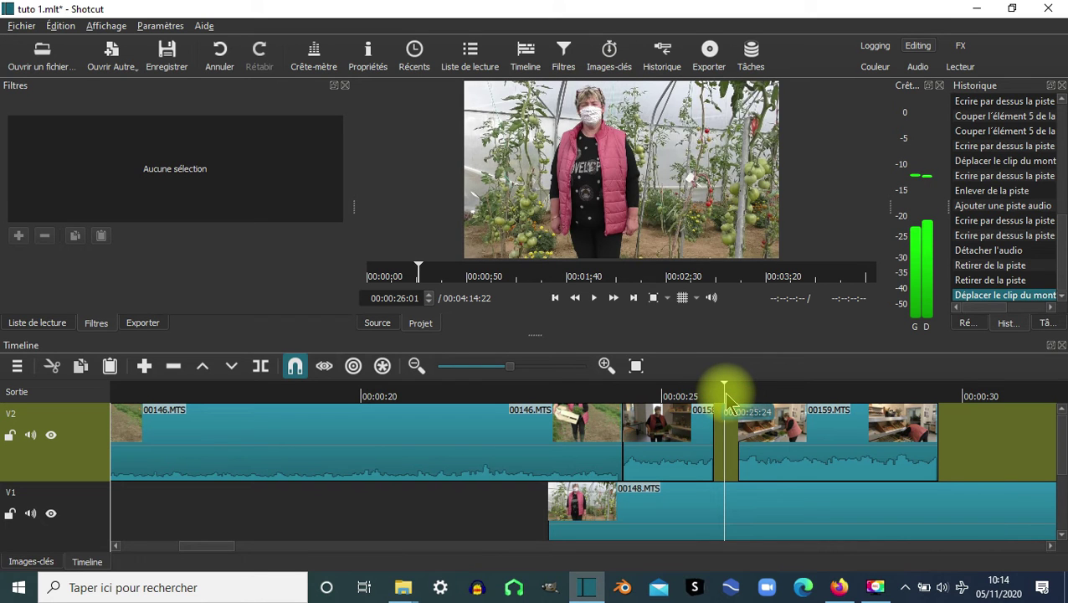
left_click_drag(723, 396, 719, 400)
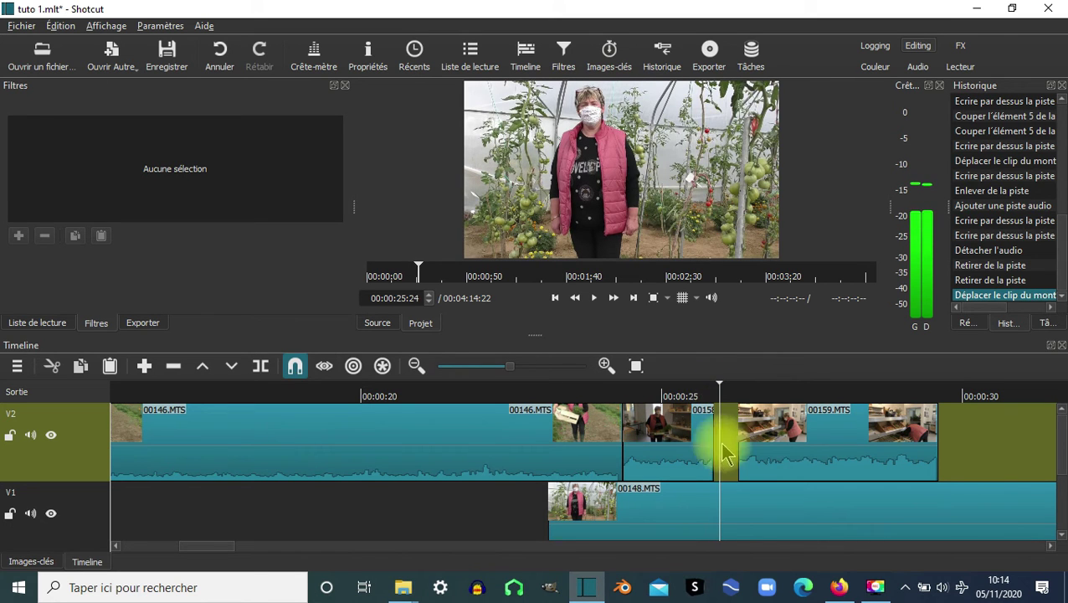
left_click(51, 513)
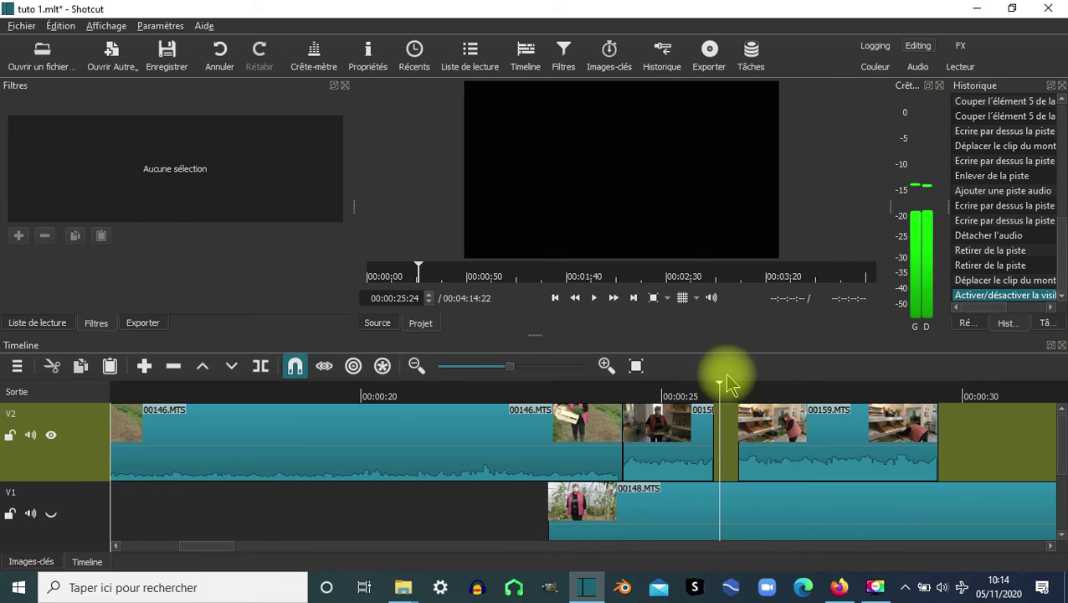
mouse_move(721, 392)
left_mouse_down()
mouse_move(700, 396)
mouse_move(708, 383)
left_mouse_up()
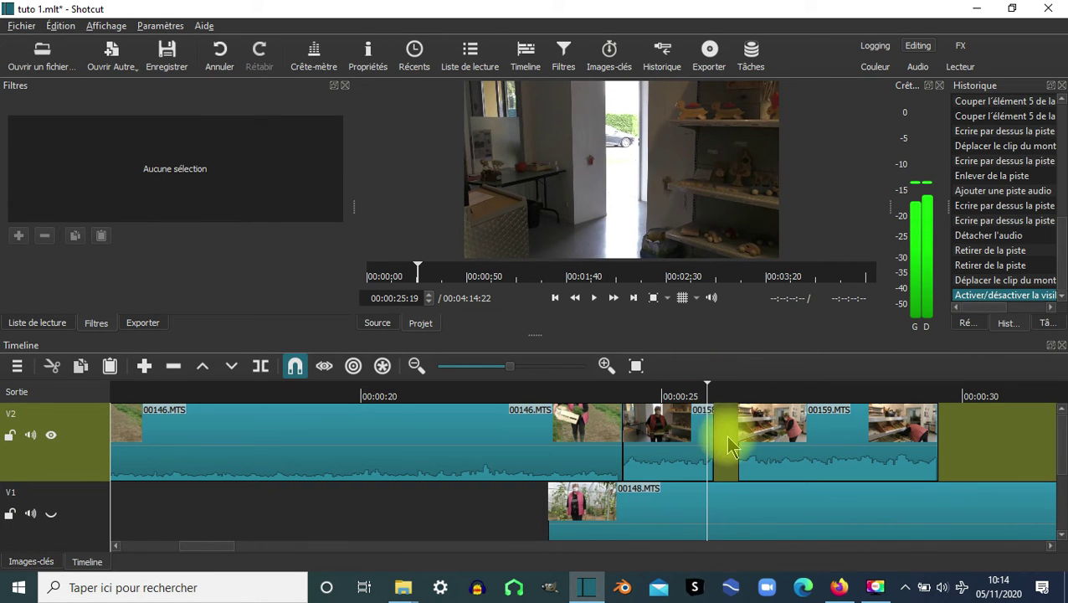
mouse_move(710, 402)
left_mouse_down()
mouse_move(730, 401)
mouse_move(732, 389)
mouse_move(718, 388)
left_mouse_up()
left_click(51, 516)
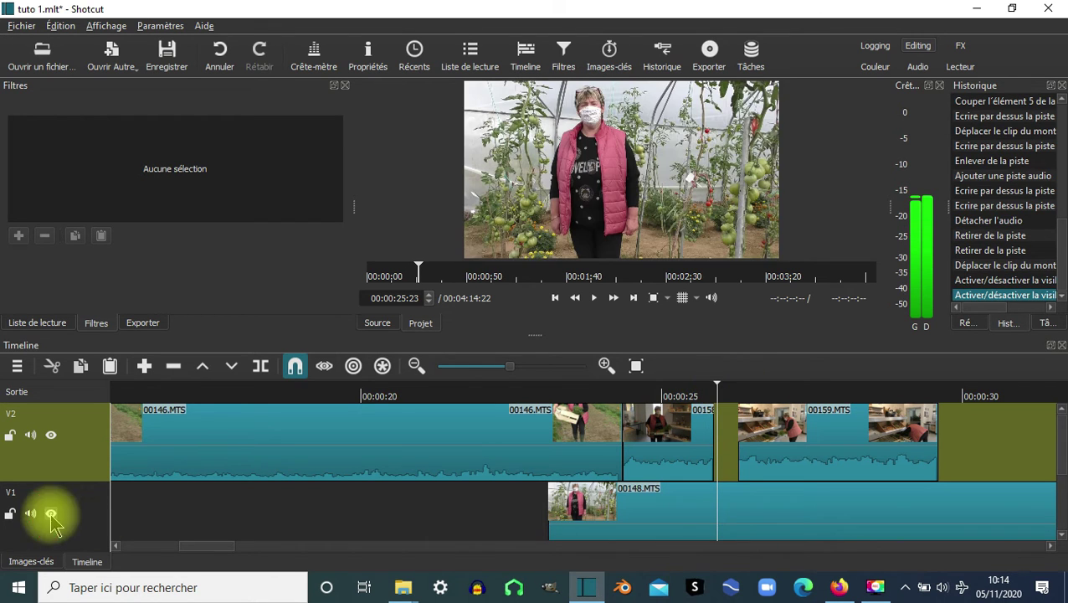
Lower the computer's speaker volume to 11 and return to the timeline before the 00148.MTS clip
left_click(942, 586)
left_click_drag(948, 550, 855, 553)
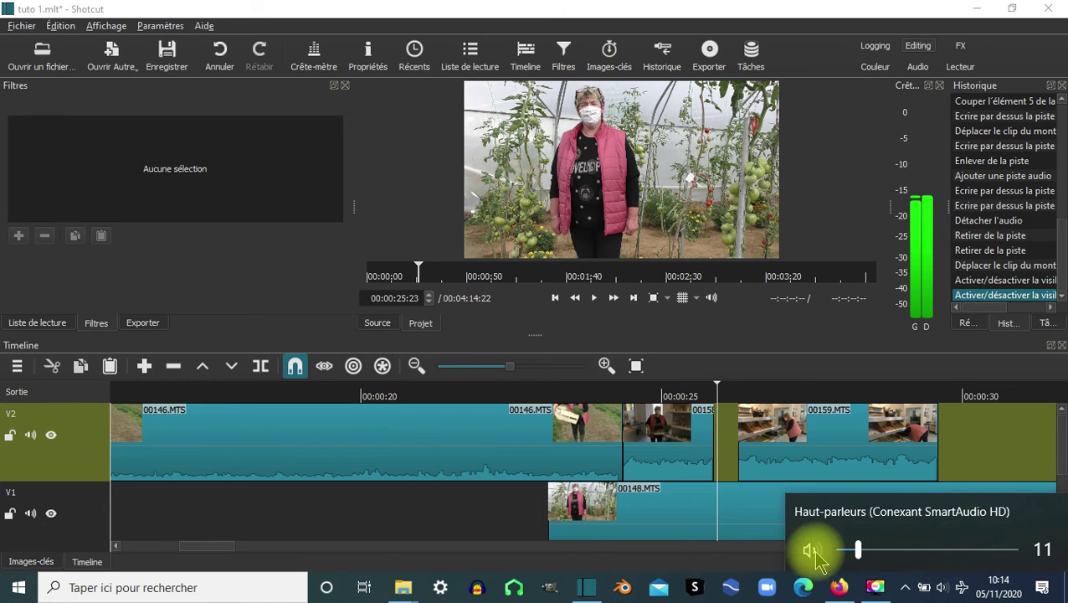
left_click(494, 526)
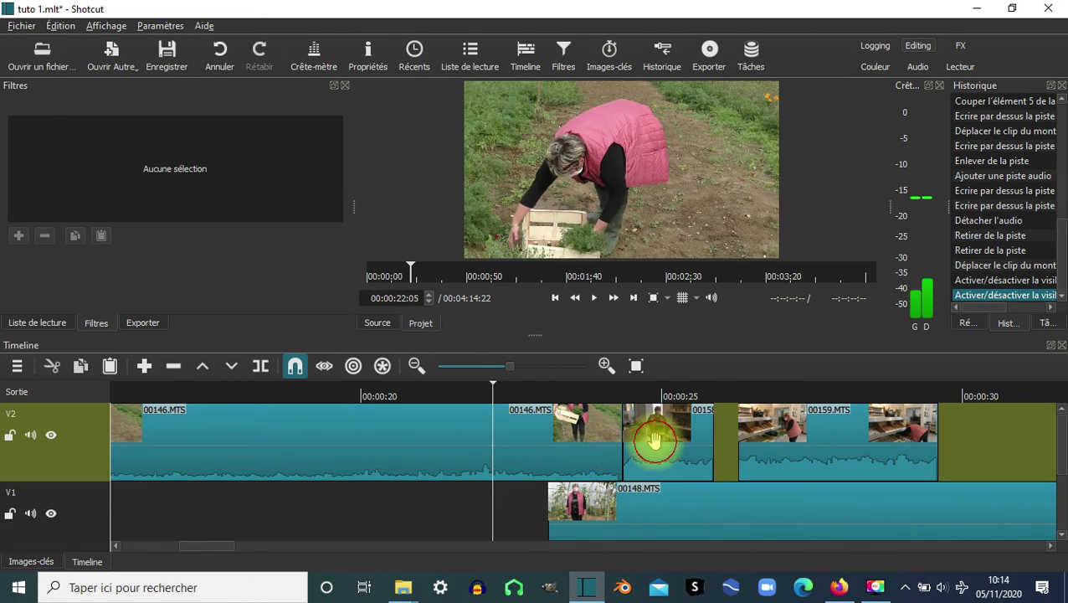
Create a transition by overlapping 00158.MTS onto the end of 00146.MTS on track V2 by about 8 frames
left_click(649, 442)
left_click_drag(649, 441, 629, 441)
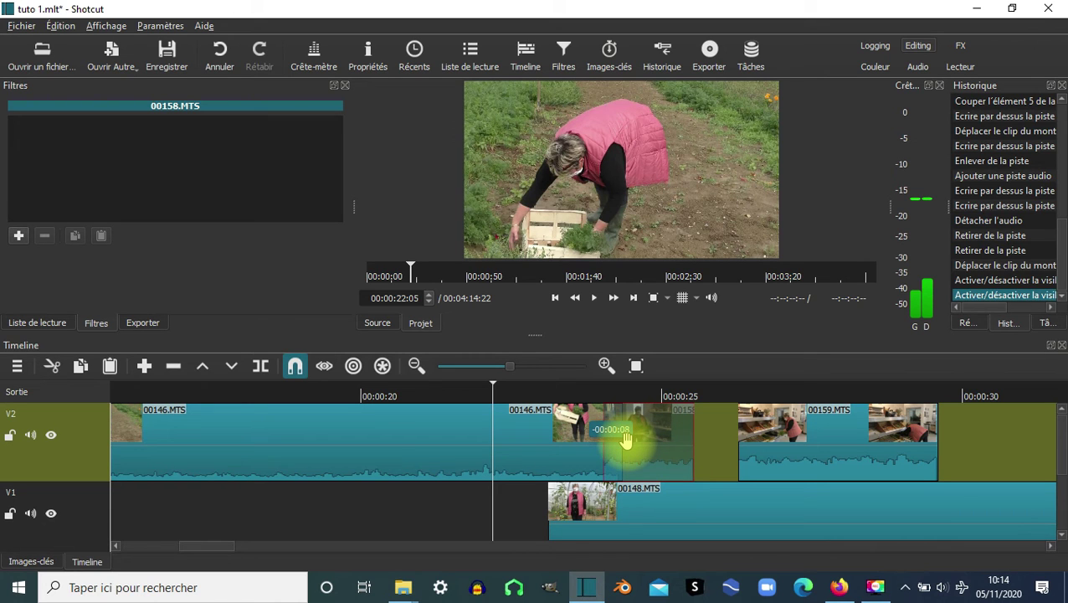
left_click_drag(624, 441, 624, 441)
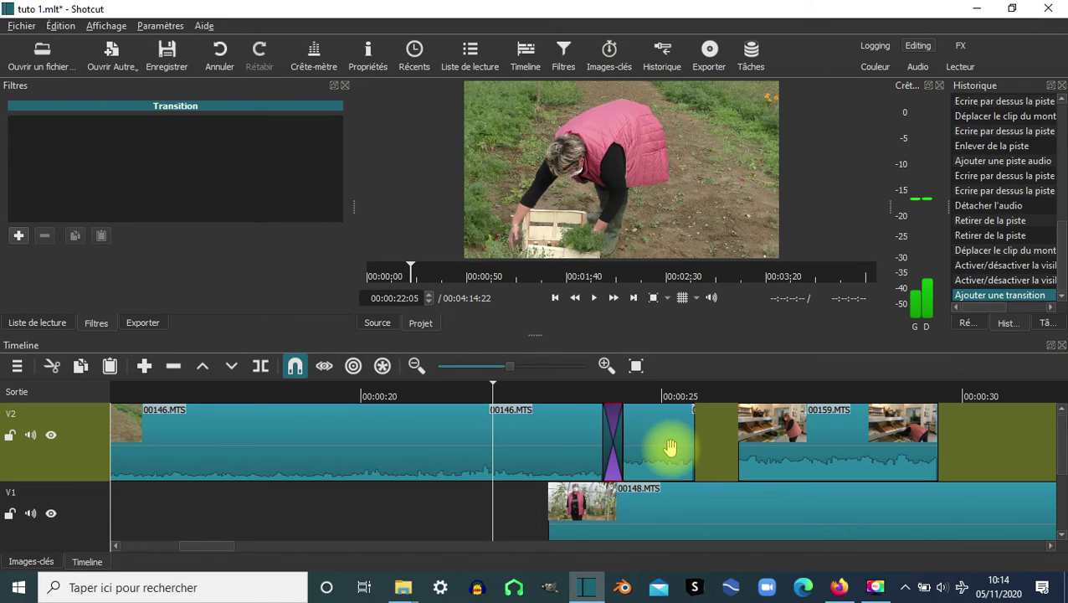
Scrub and play through the transition between 00146.MTS and 00158.MTS to check how it looks
left_click_drag(490, 397, 606, 400)
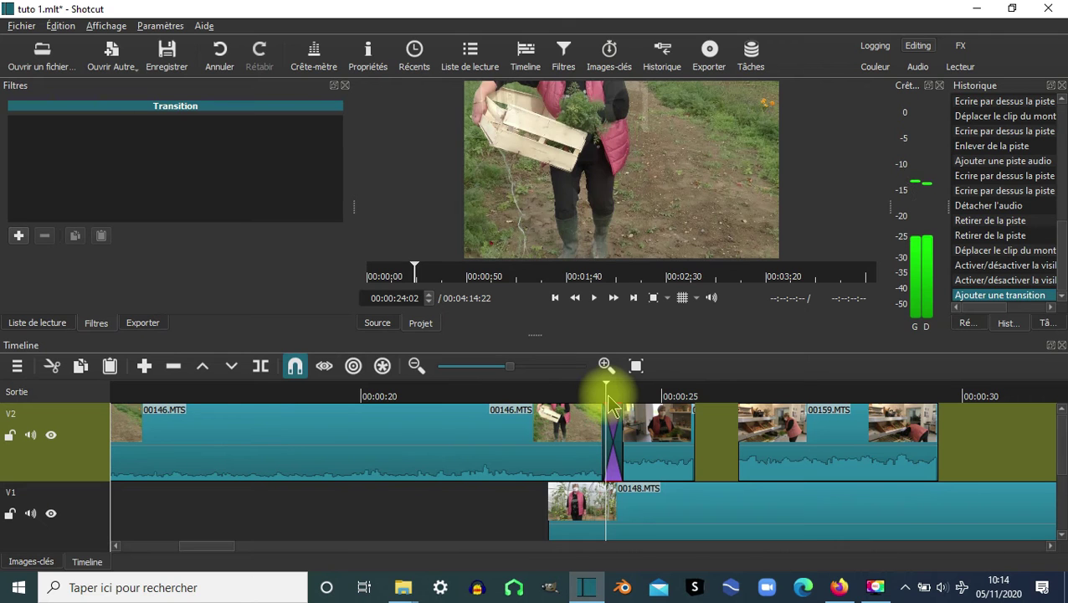
left_click_drag(615, 407, 568, 394)
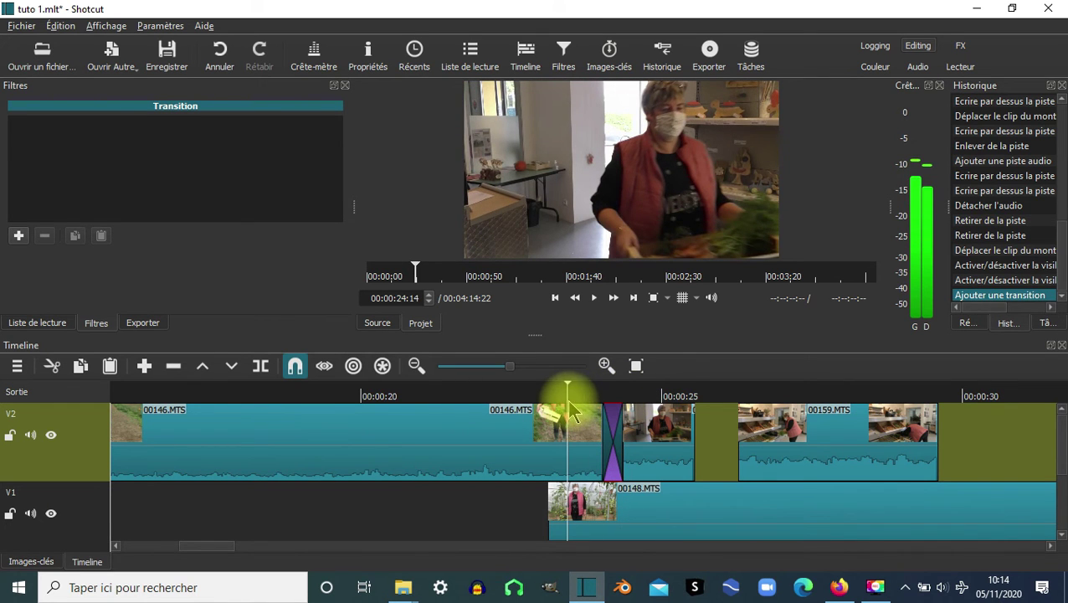
left_click(595, 297)
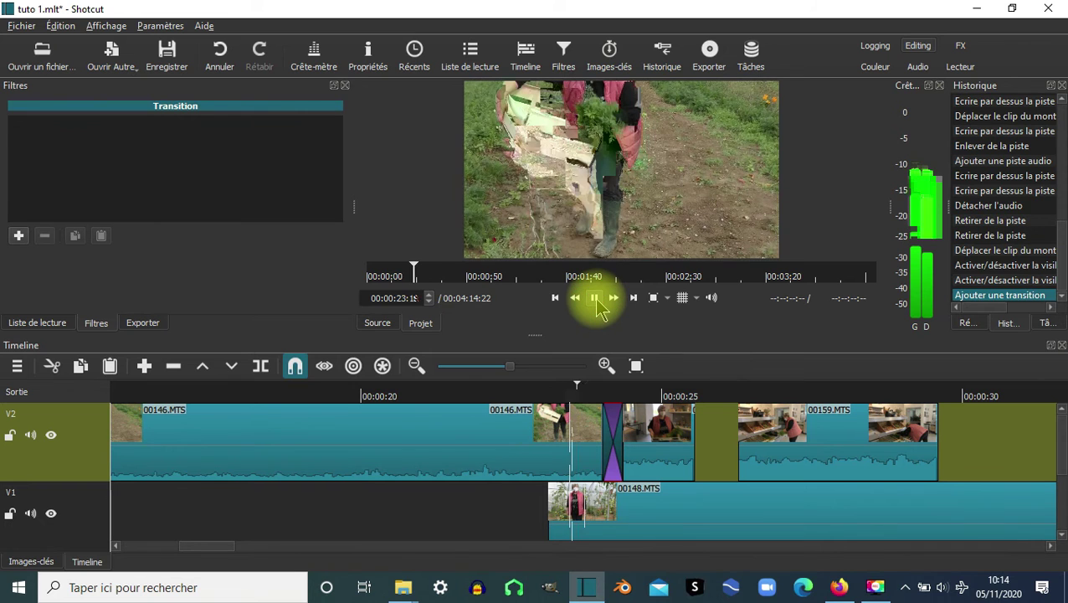
left_click(594, 297)
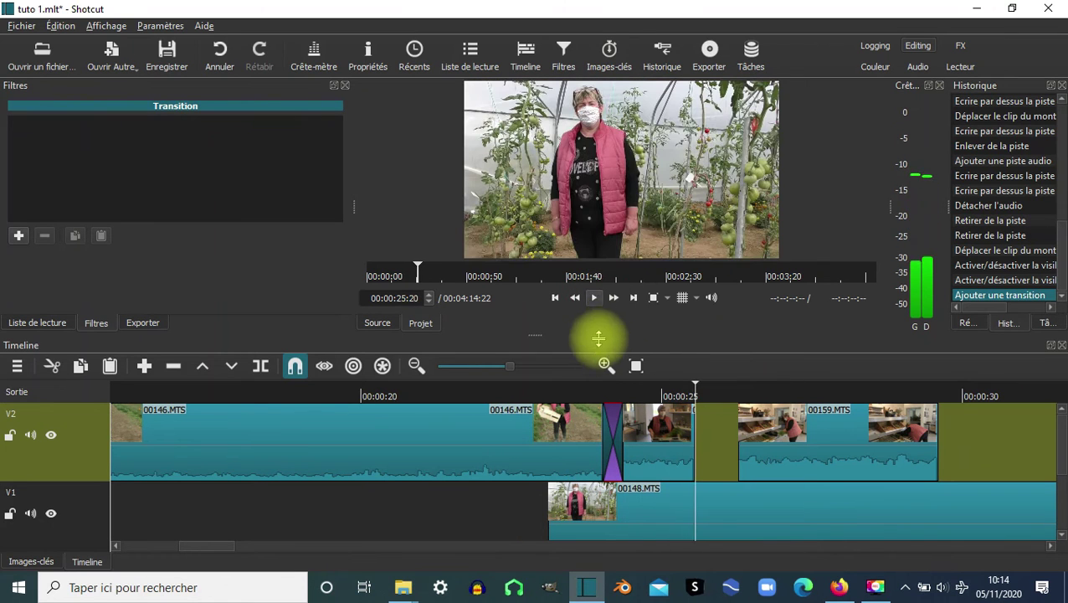
left_click(547, 397)
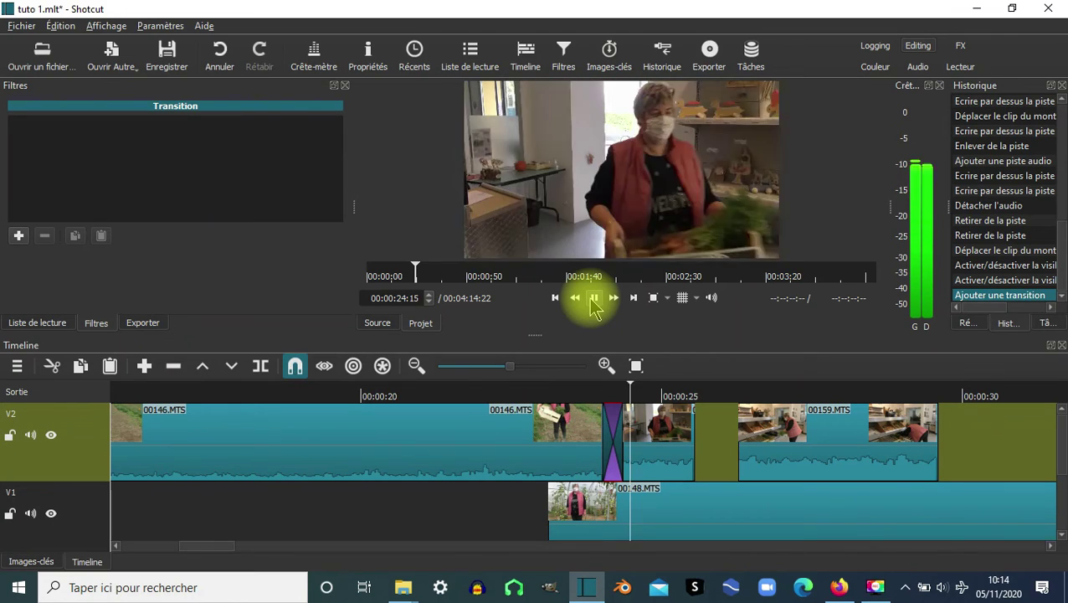
left_click(593, 297)
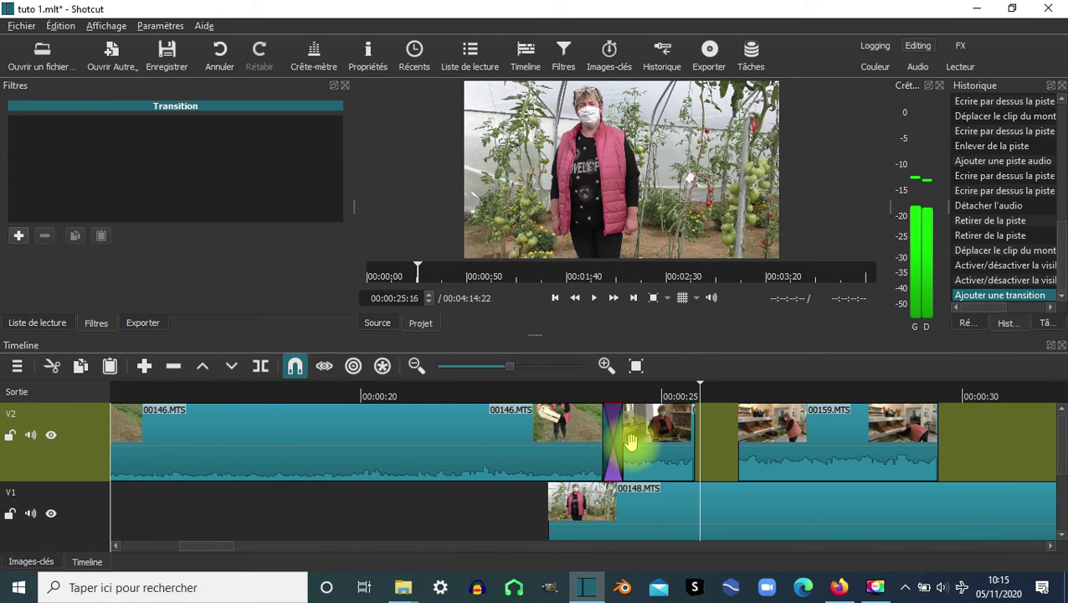
Lengthen the transition between 00146.MTS and 00158.MTS by making it start earlier, and play it back
left_click_drag(600, 442, 558, 445)
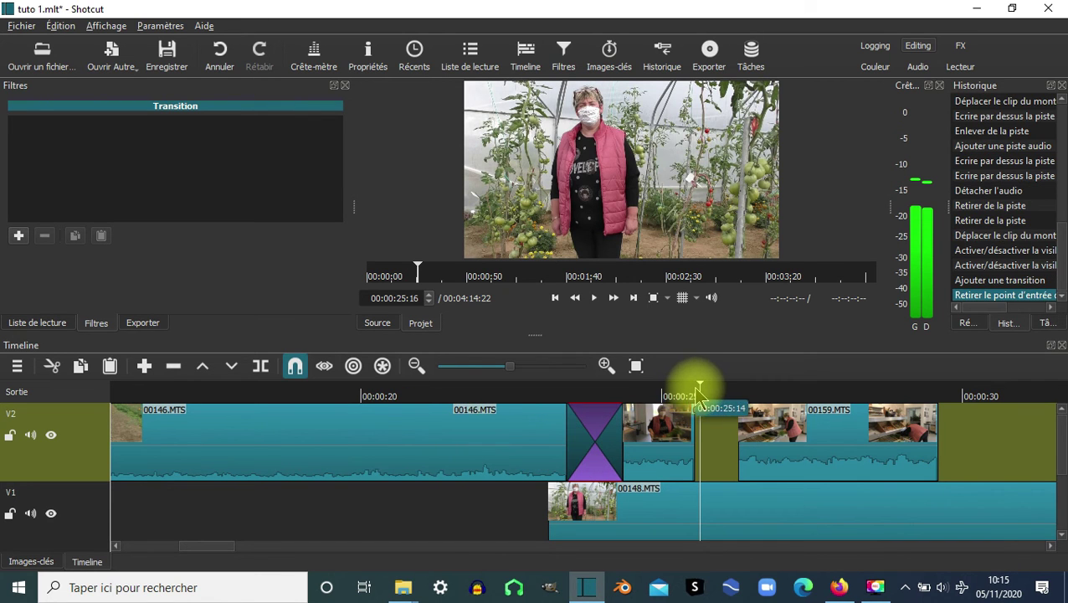
left_click(601, 453)
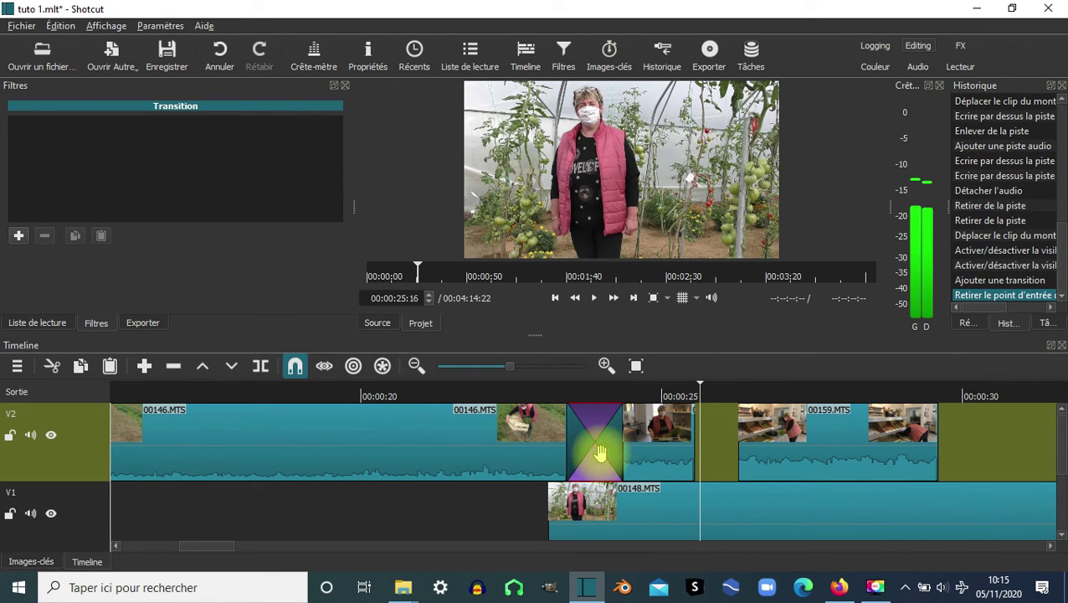
left_click(555, 394)
left_click(519, 392)
left_click(595, 298)
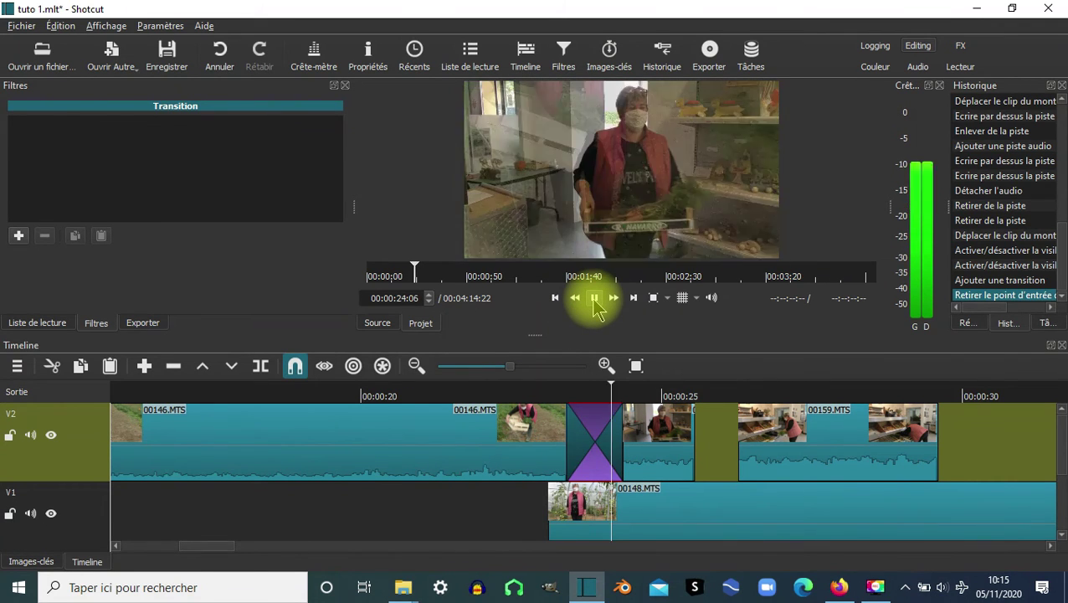
left_click(594, 298)
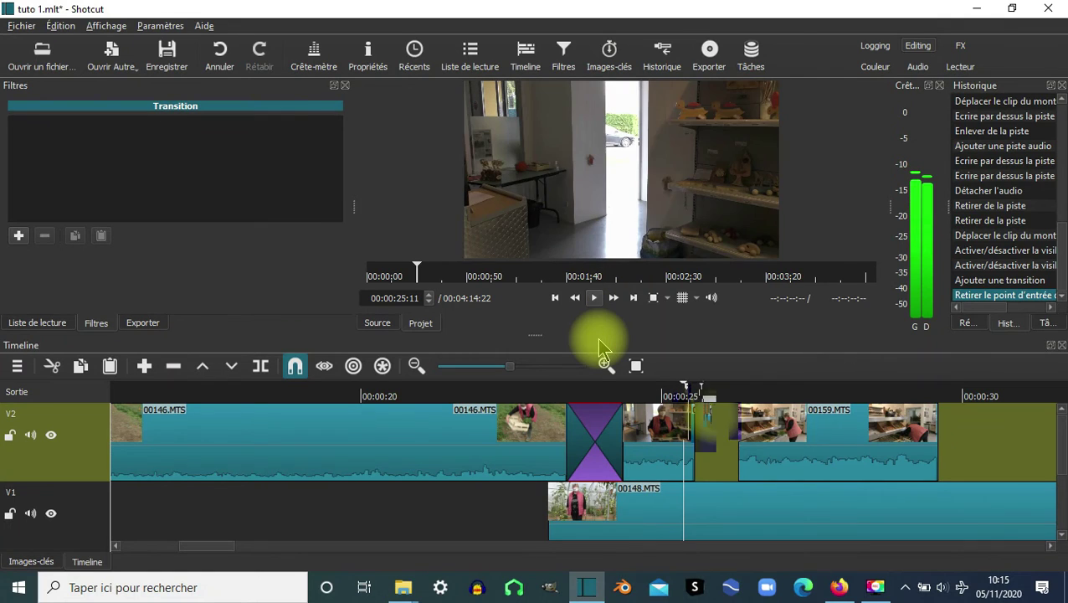
Trim a few frames off the start of clip 00159.MTS on track V2
left_click(787, 418)
left_click(741, 389)
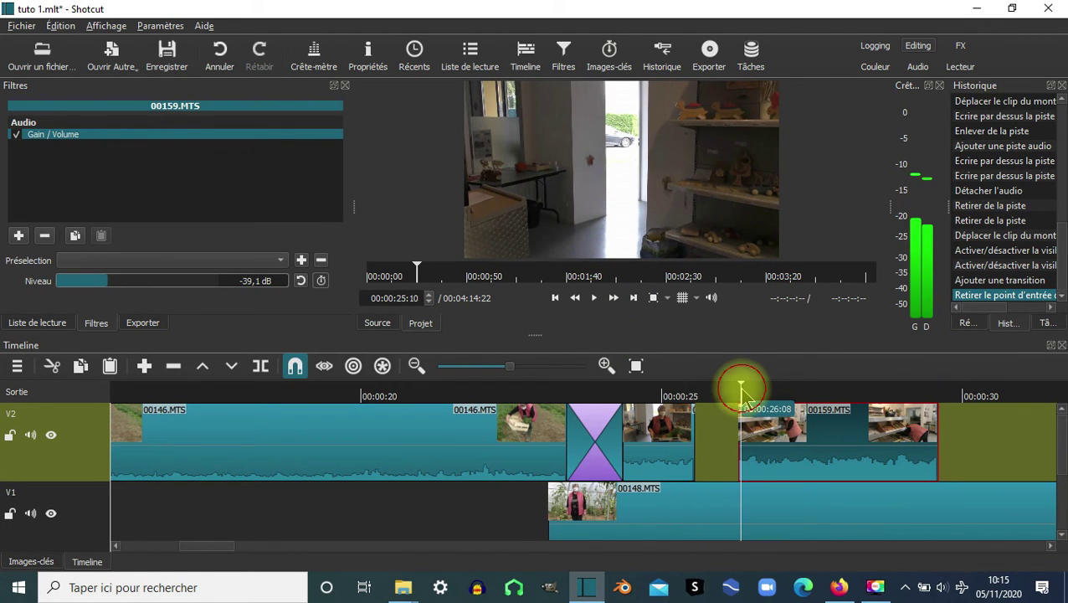
left_click_drag(741, 389, 753, 386)
left_click(605, 364)
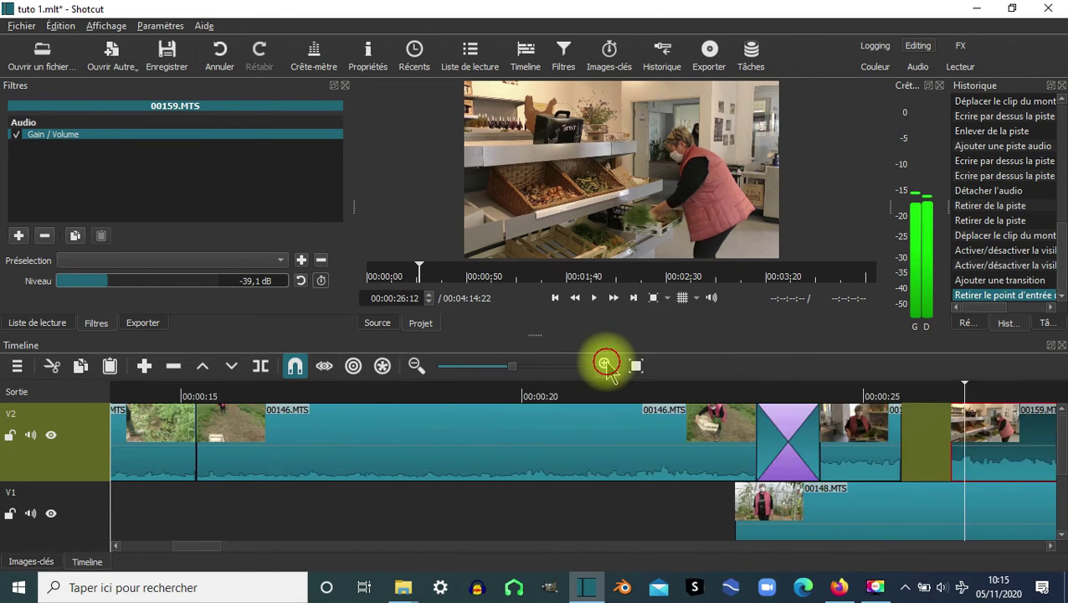
left_click(605, 365)
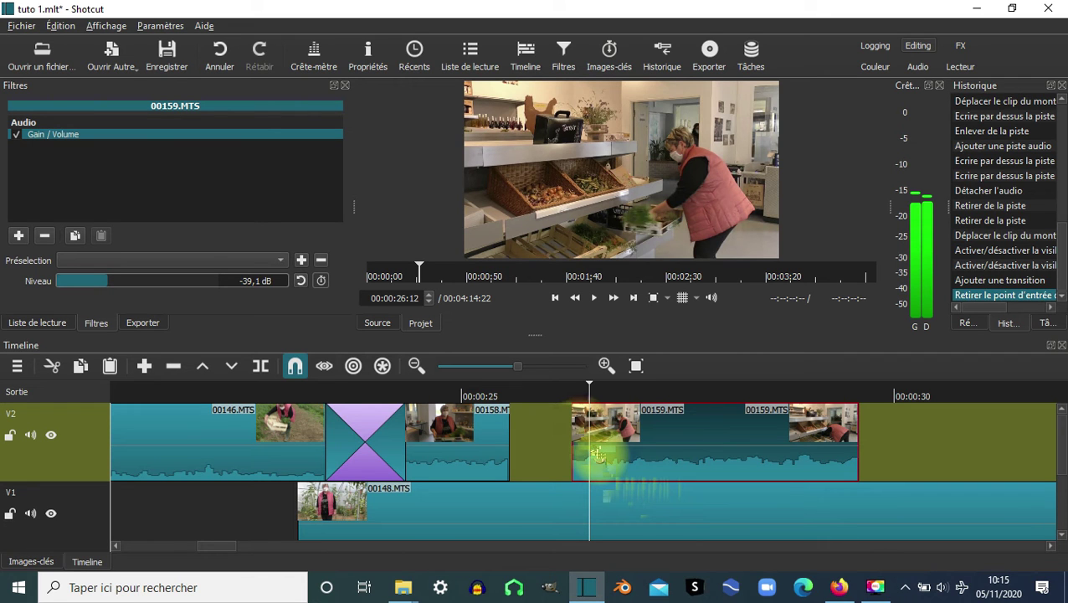
left_click(604, 364)
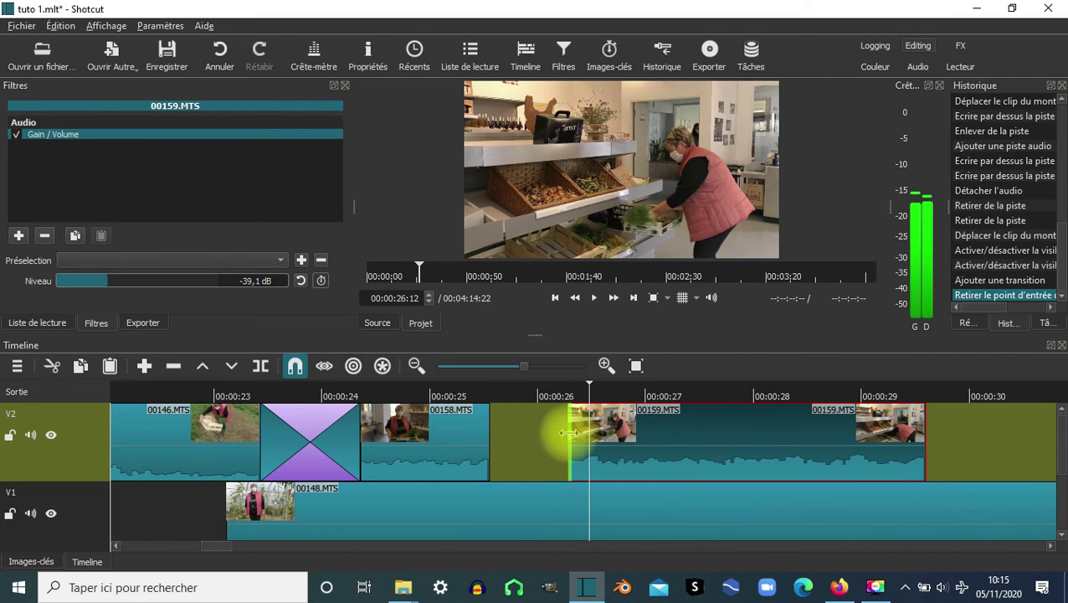
mouse_move(568, 432)
left_mouse_down()
mouse_move(605, 446)
mouse_move(565, 431)
mouse_move(582, 430)
left_mouse_up()
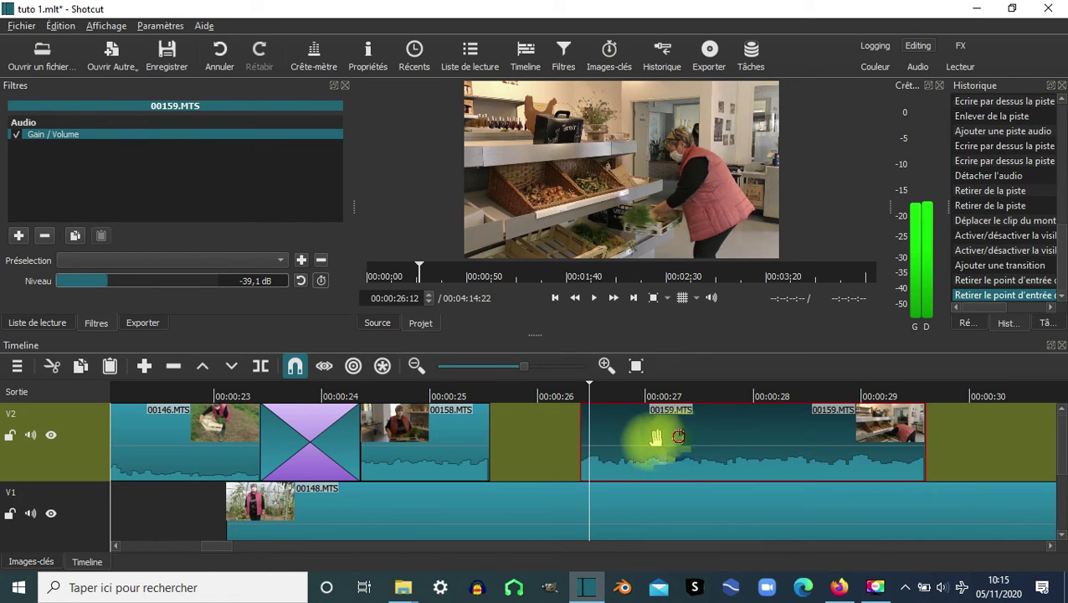
Reposition 00159.MTS on track V2 and remove the gap before it so it directly follows 00158.MTS
left_click(664, 437)
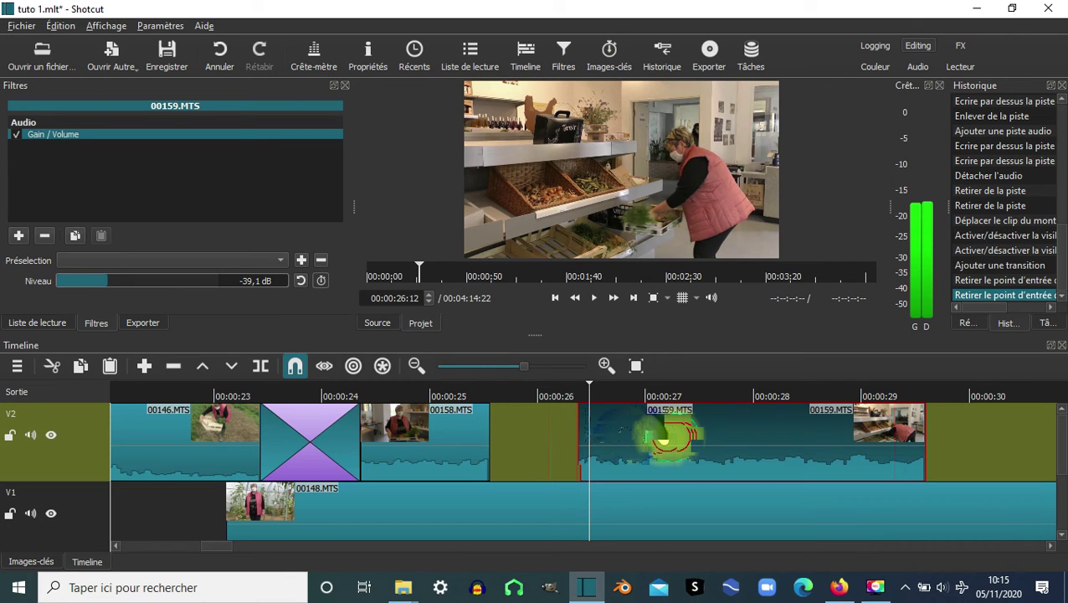
left_click_drag(669, 437, 746, 445)
left_click(415, 365)
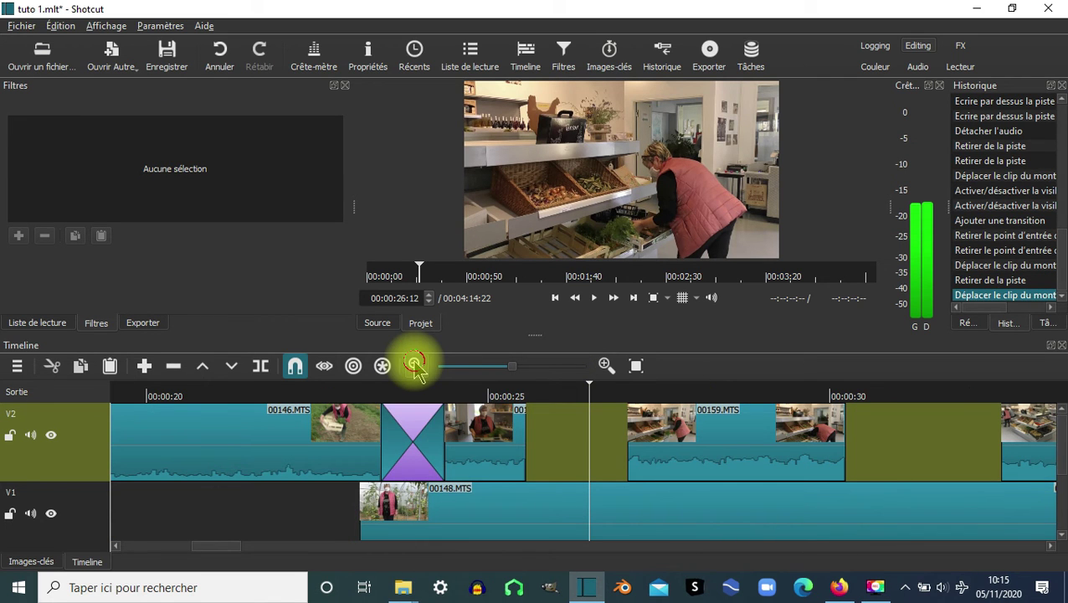
left_click_drag(656, 427, 568, 442)
right_click(566, 441)
left_click(588, 437)
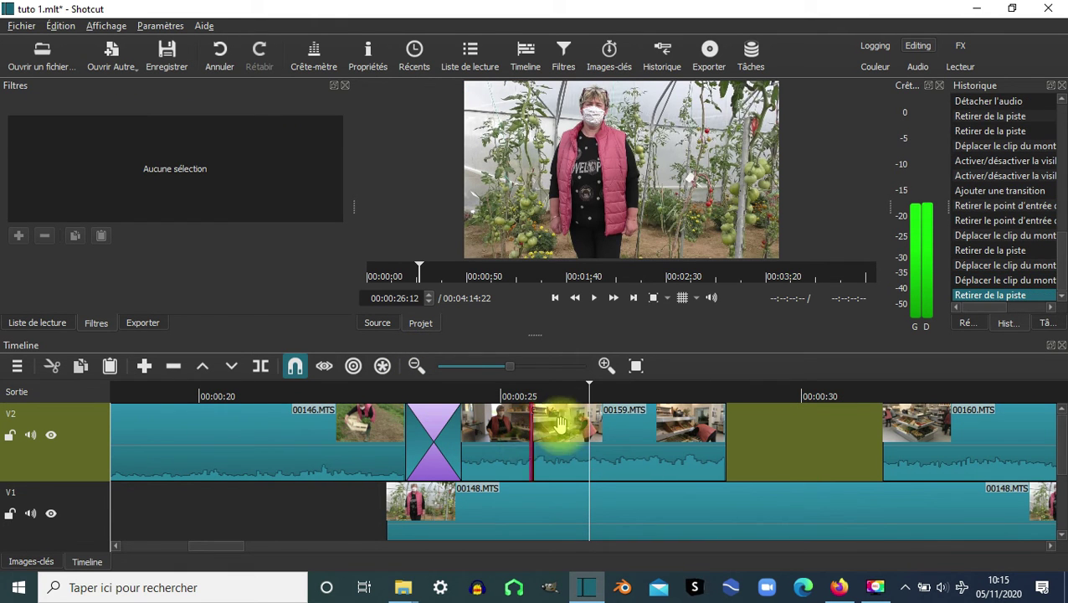
left_click(578, 392)
left_click_drag(462, 405, 443, 418)
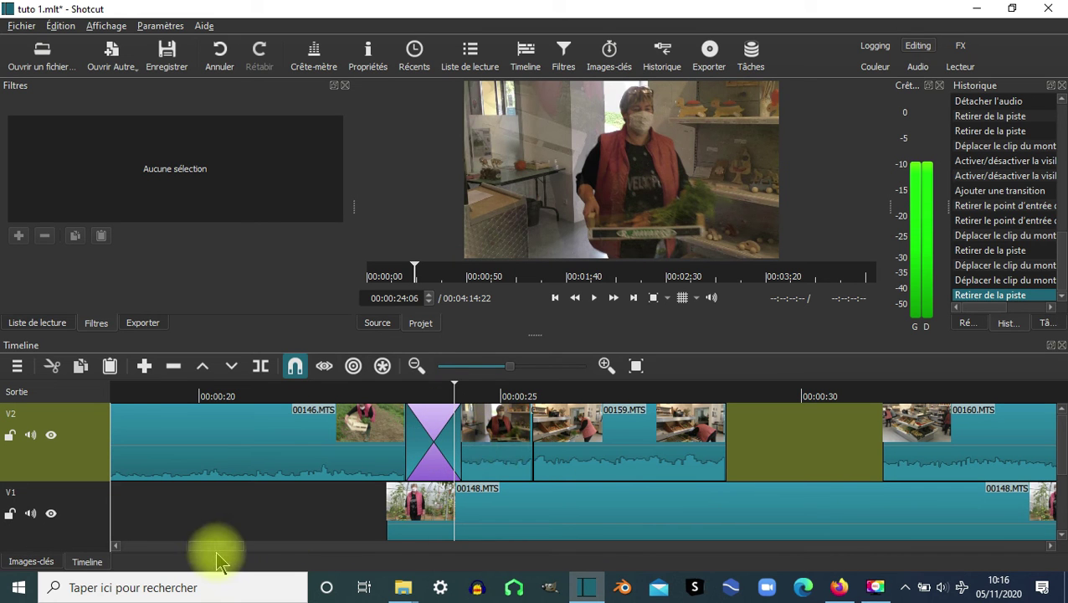
Add a Fondu vidéo entrant filter to the opening clip 00144.MTS, set its fade-in to 00:00:00:13, and play it back
left_click_drag(216, 554, 144, 554)
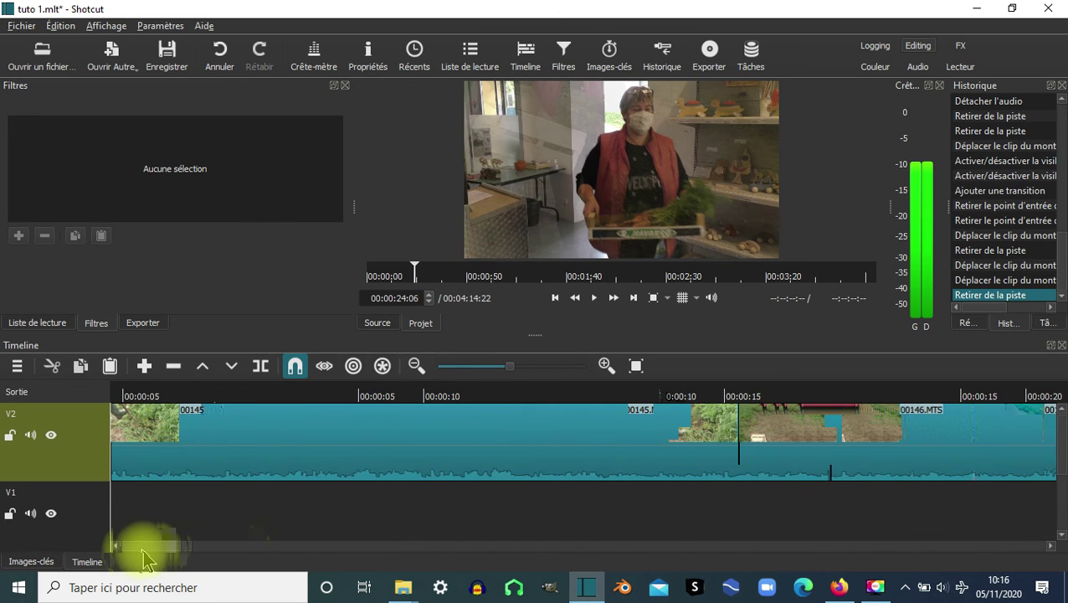
left_click(117, 396)
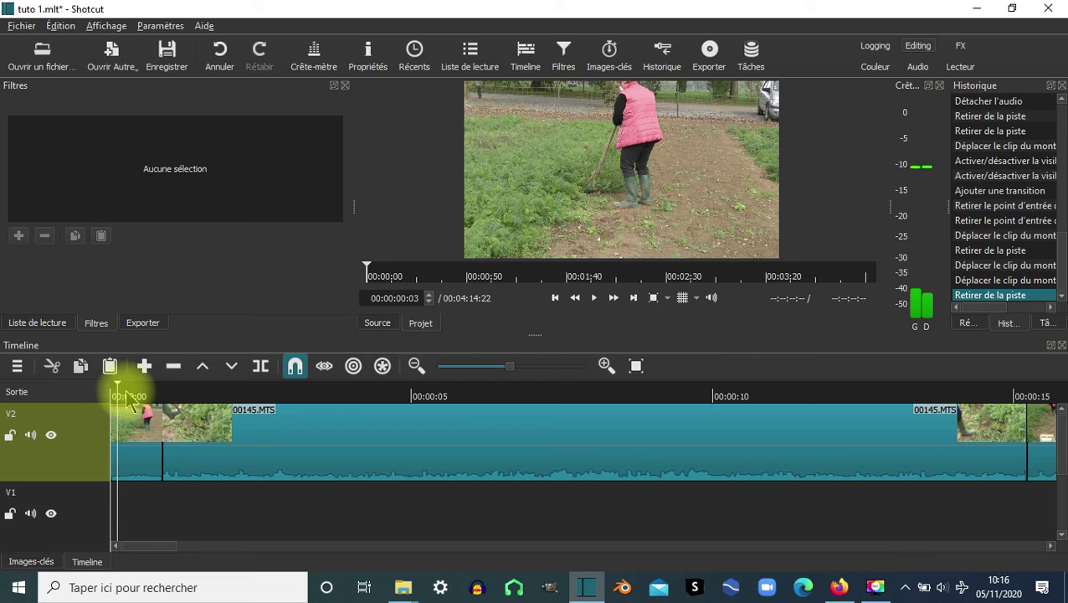
left_click_drag(117, 400, 108, 394)
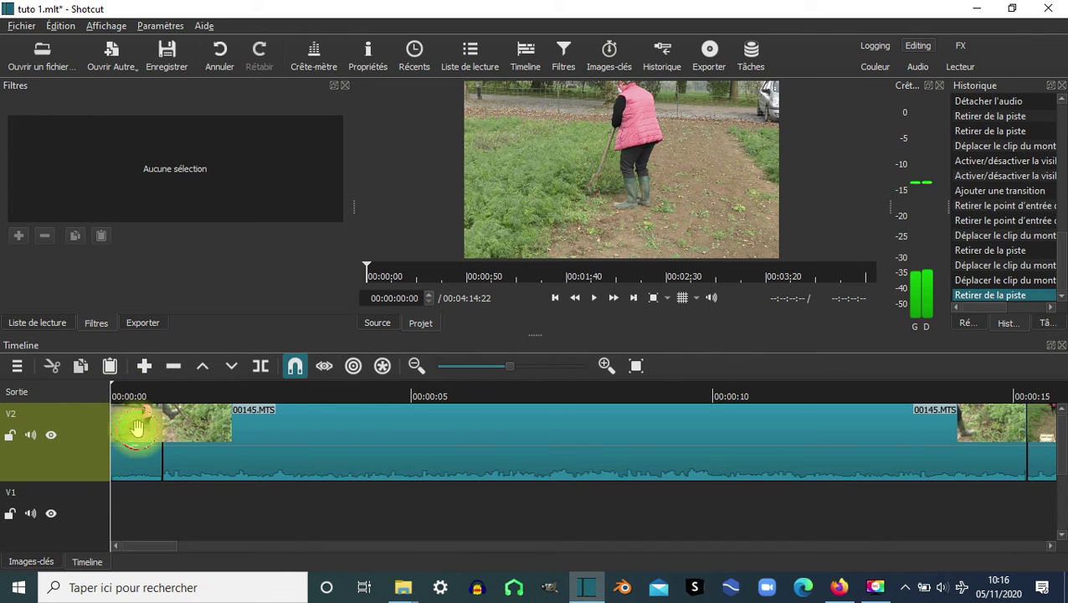
left_click(137, 428)
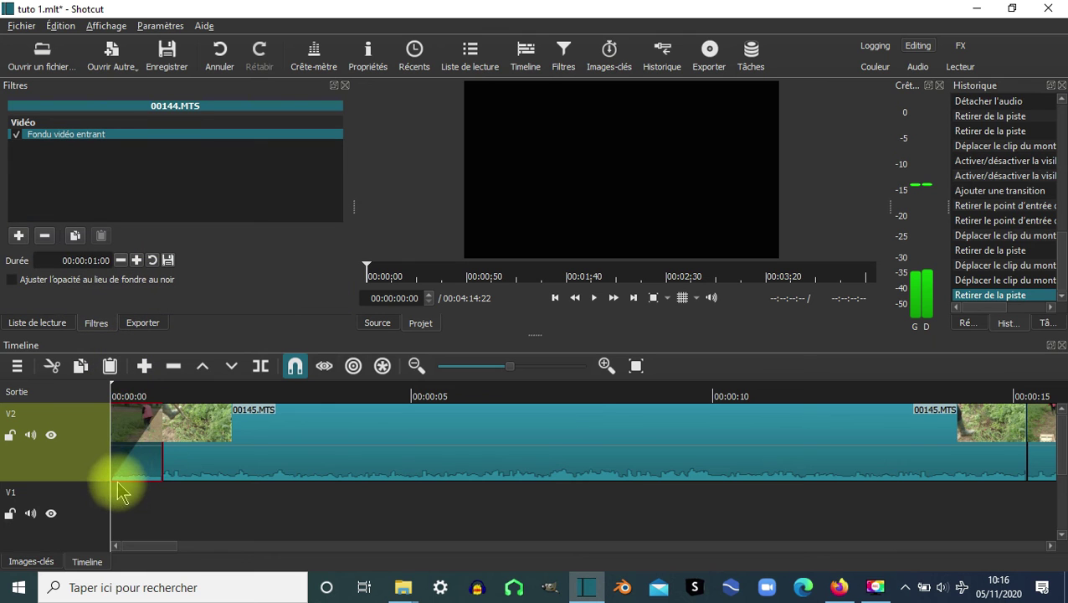
left_click_drag(156, 410, 127, 416)
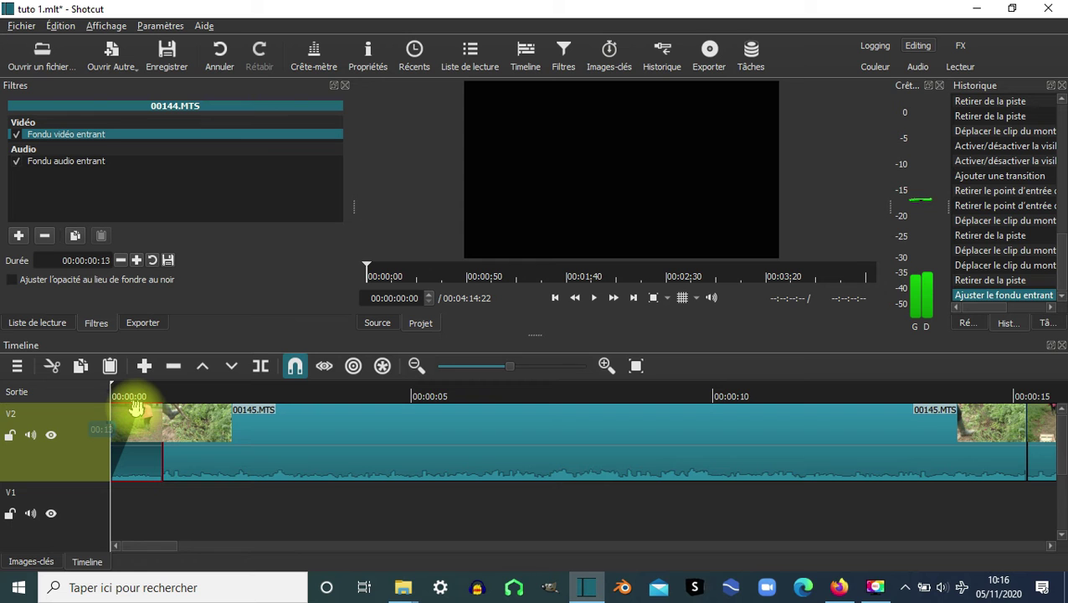
left_click_drag(134, 408, 142, 407)
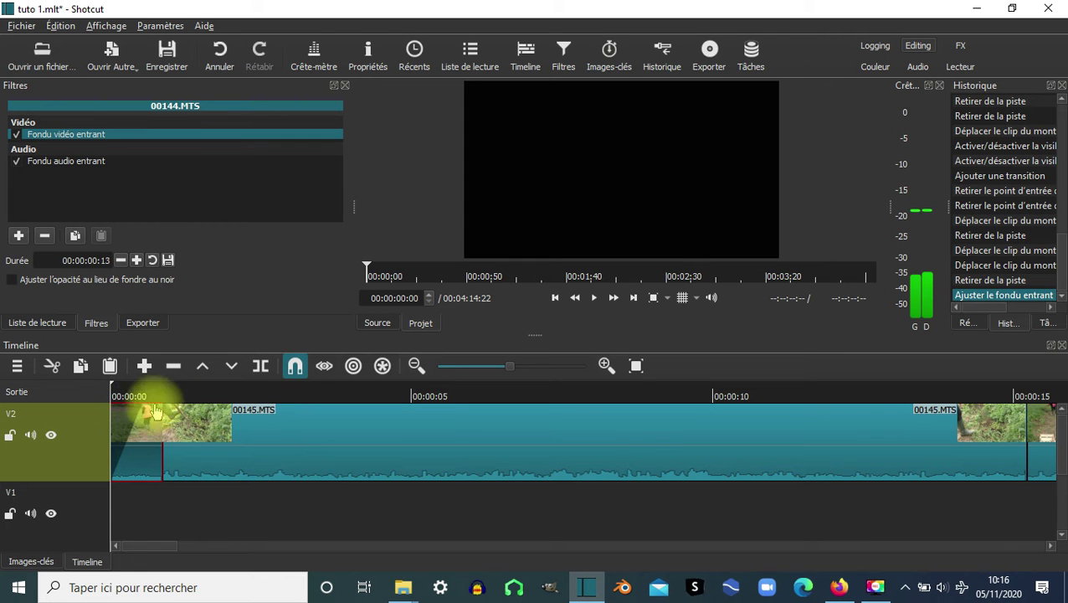
left_click(596, 300)
left_click(596, 300)
Add a Fondu audio entrant filter to the Free.mp3 music on track A1 and save the project
scroll(305, 465, "right", 2)
scroll(305, 466, "left", 2)
left_click_drag(1059, 456, 1049, 500)
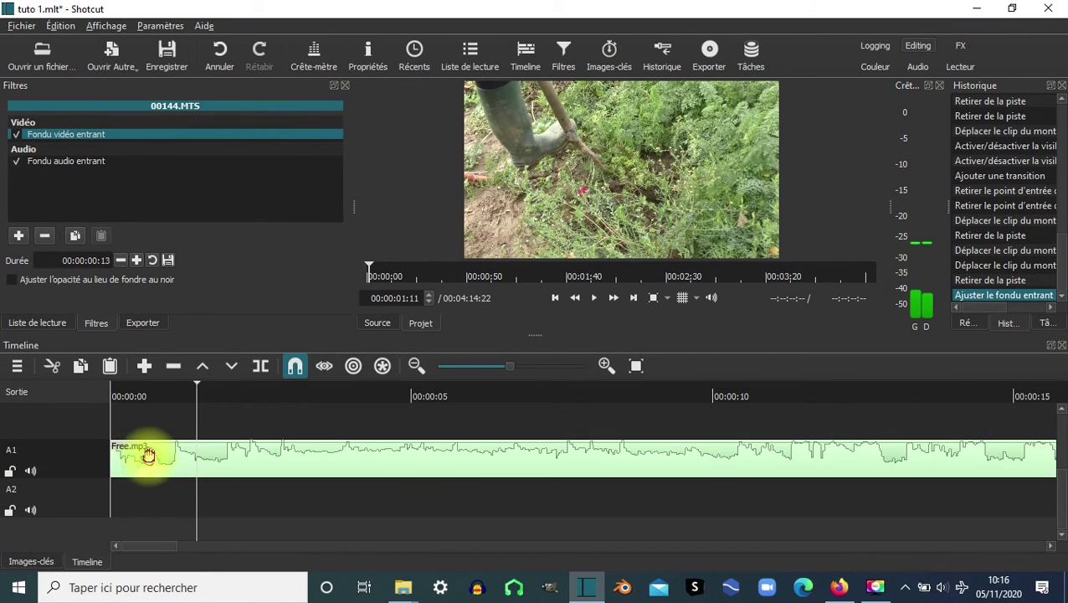
left_click(148, 454)
left_click_drag(203, 394, 95, 417)
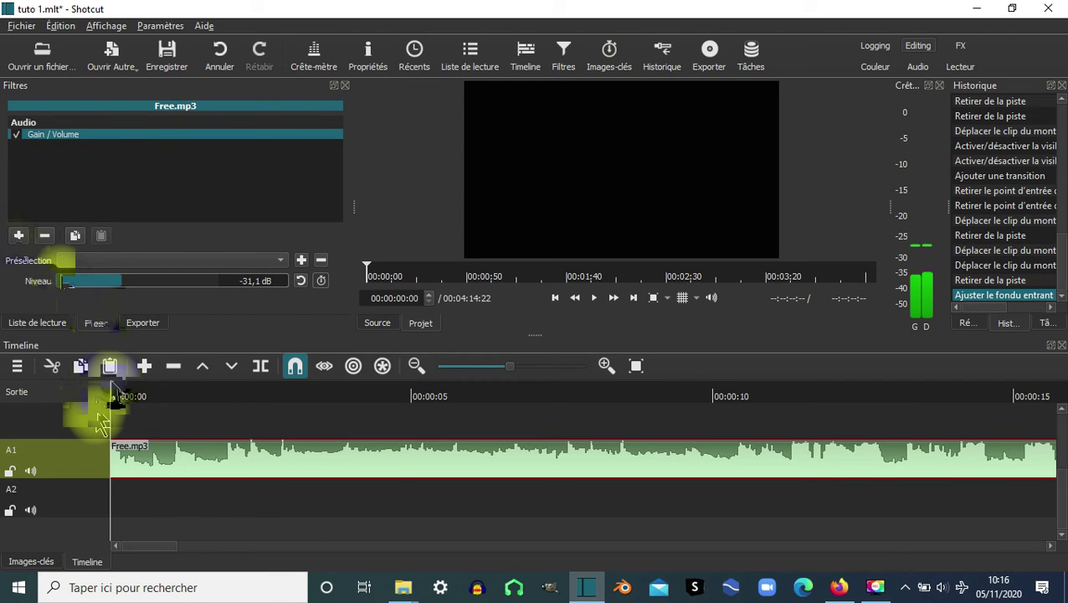
left_click(19, 235)
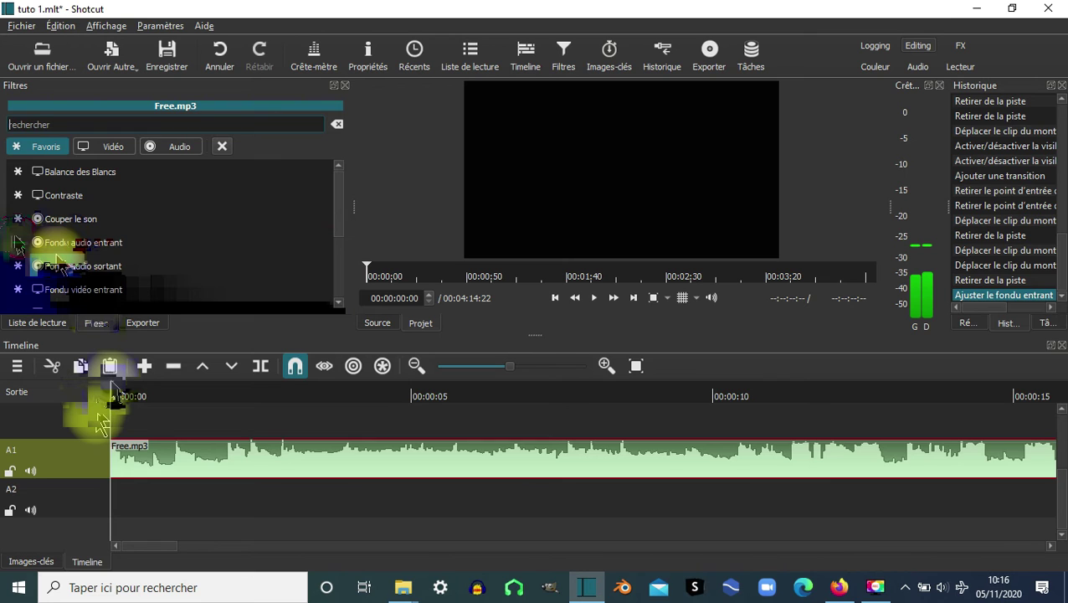
left_click(18, 242)
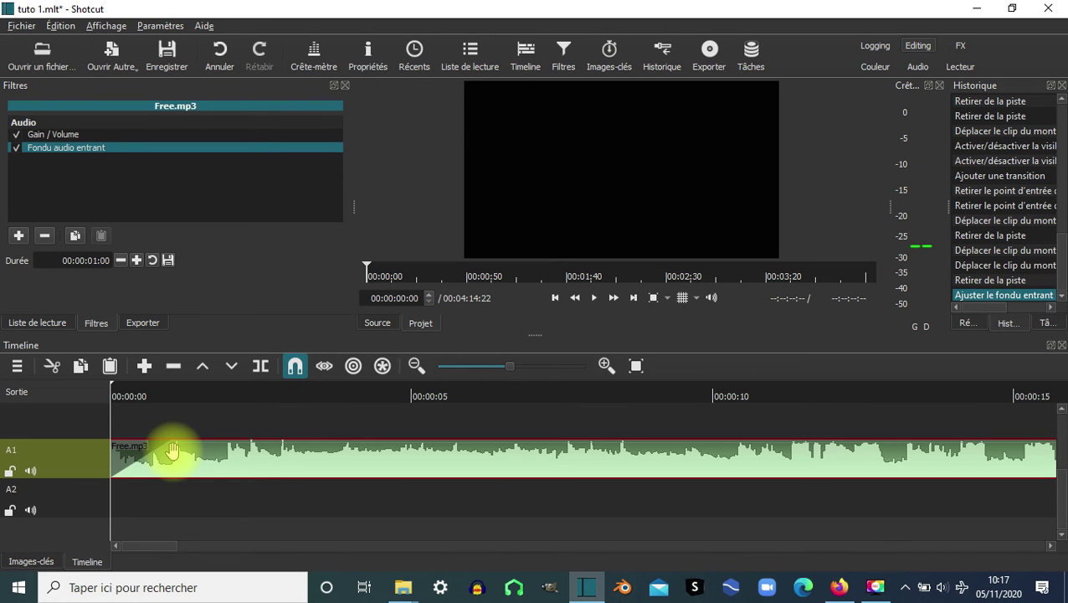
key("ctrl+s")
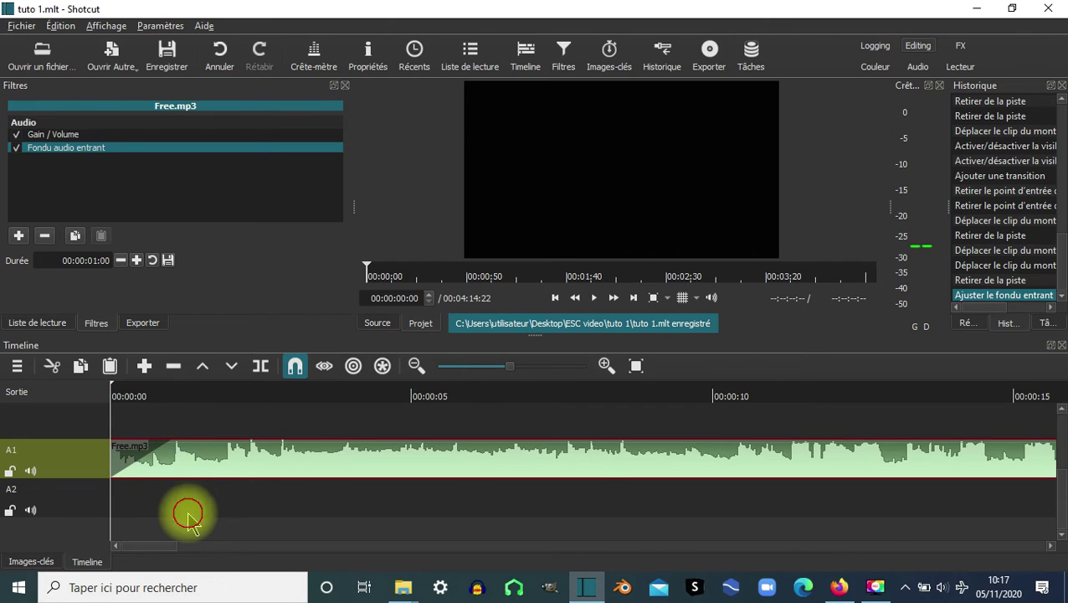
Set the music's Fondu audio entrant duration to 00:00:02:05 and play the montage from the start
left_click(189, 519)
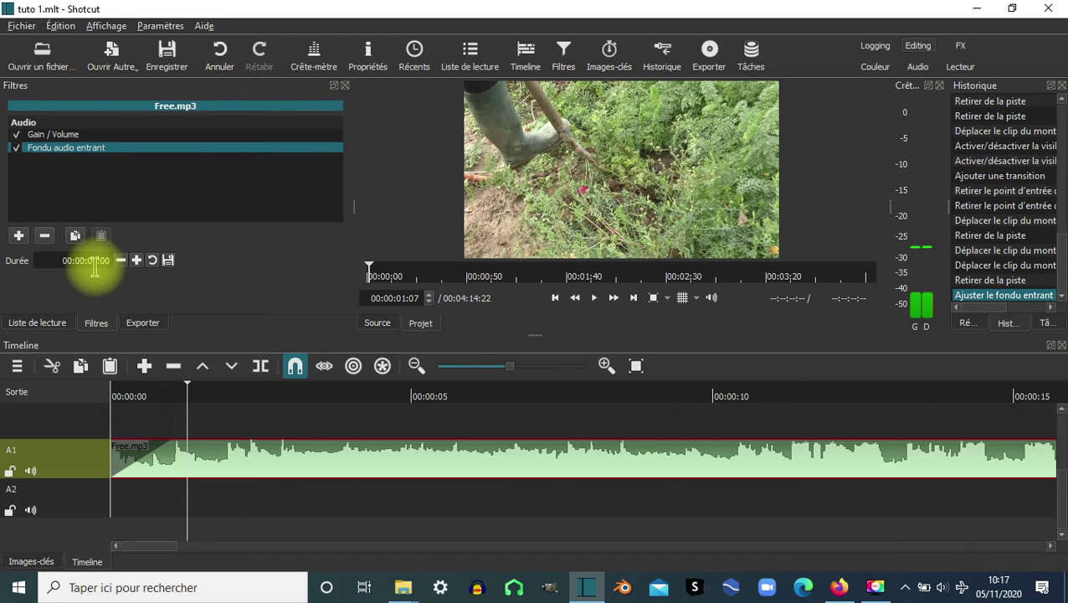
left_click(137, 260)
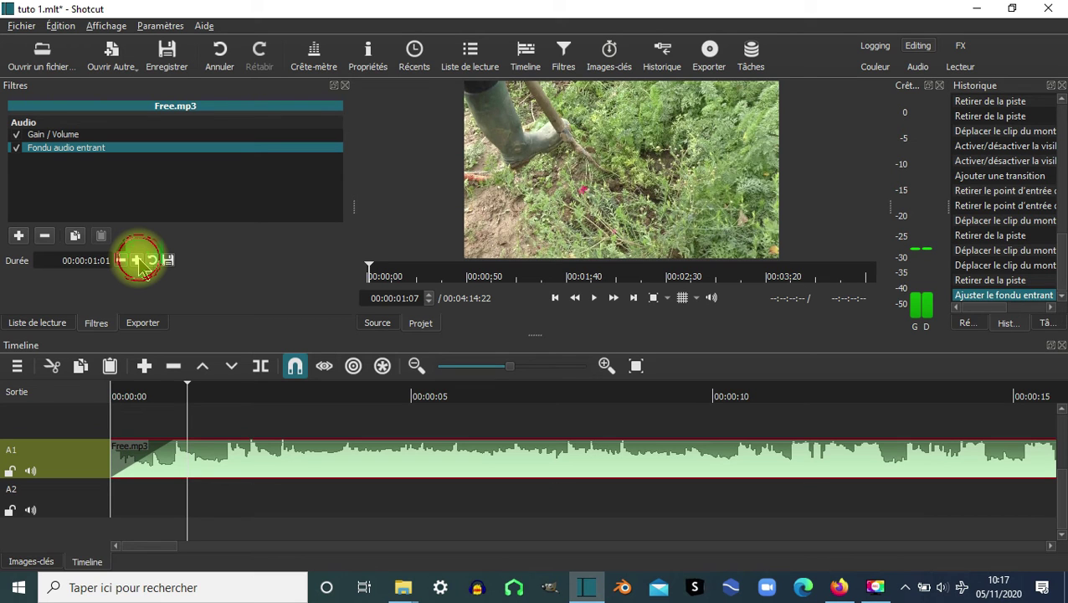
left_click_drag(187, 392, 84, 401)
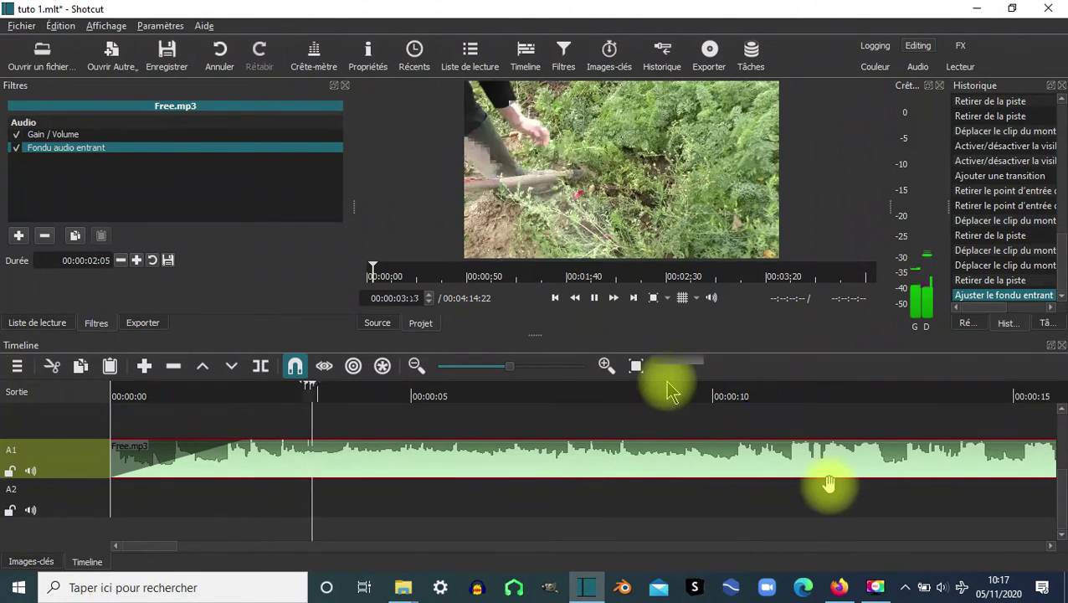
Check the computer's speaker volume and replay the opening to listen to the music's fade-in
left_click(941, 588)
left_click(231, 424)
left_click(119, 435)
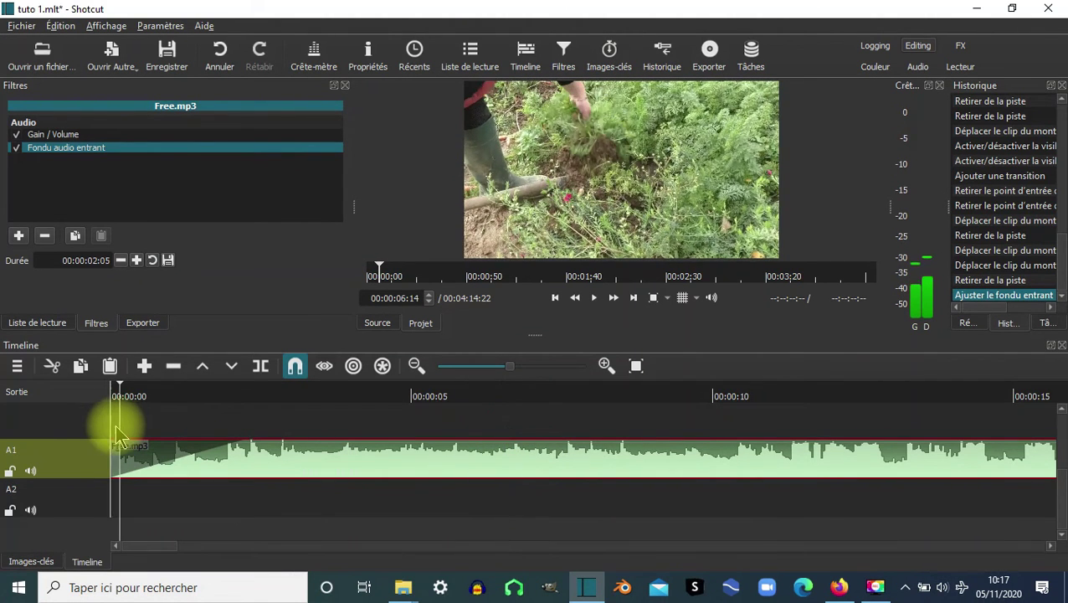
left_click(593, 298)
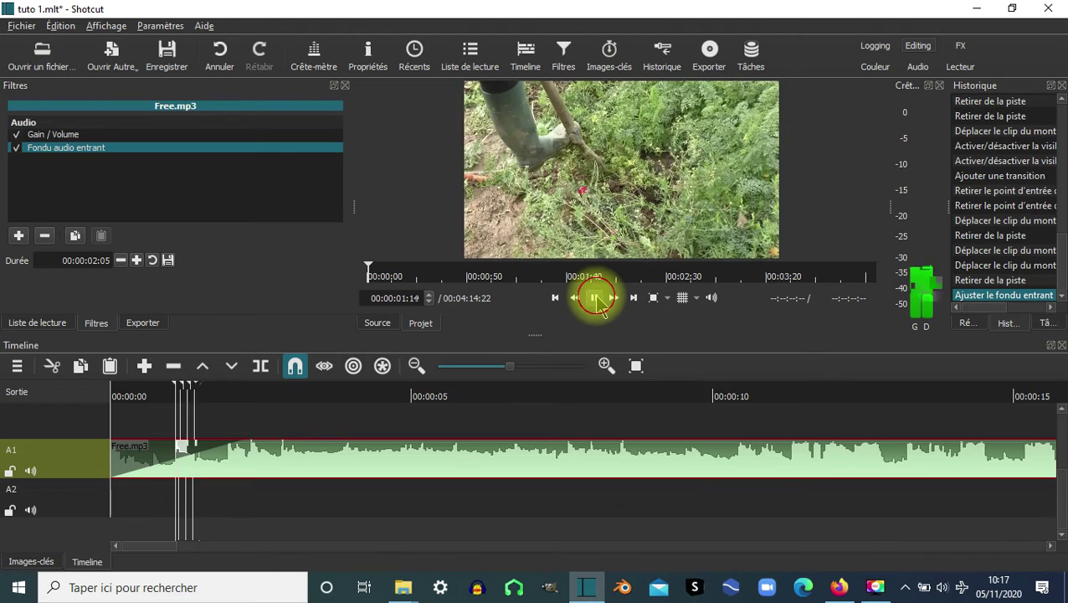
left_click(596, 299)
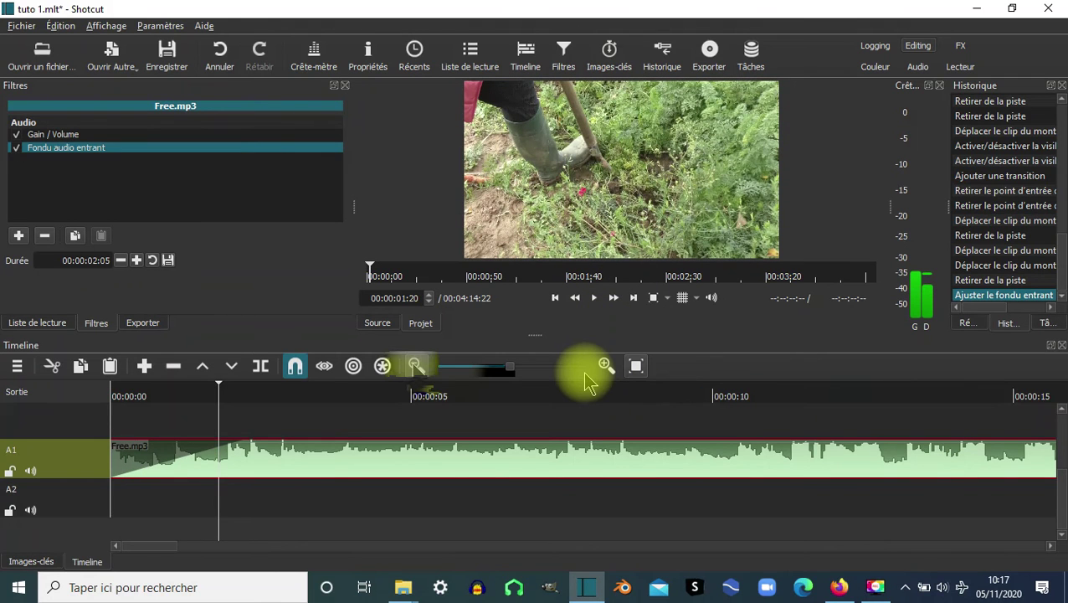
Split the Free.mp3 music on track A1 at 00:00:23:03, where clip 00148.MTS begins
key("minus")
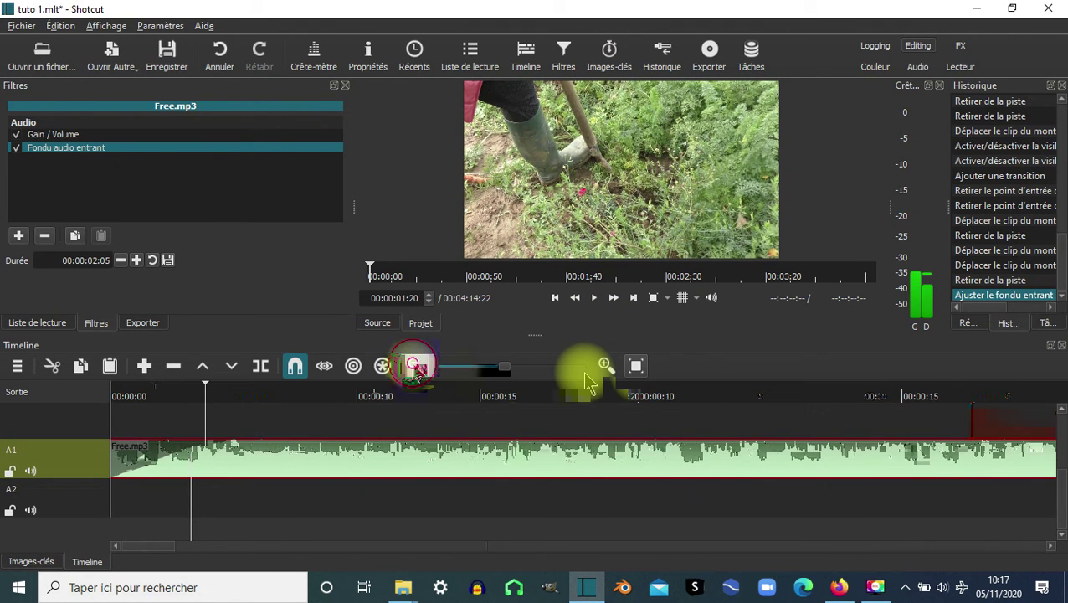
left_click(416, 366)
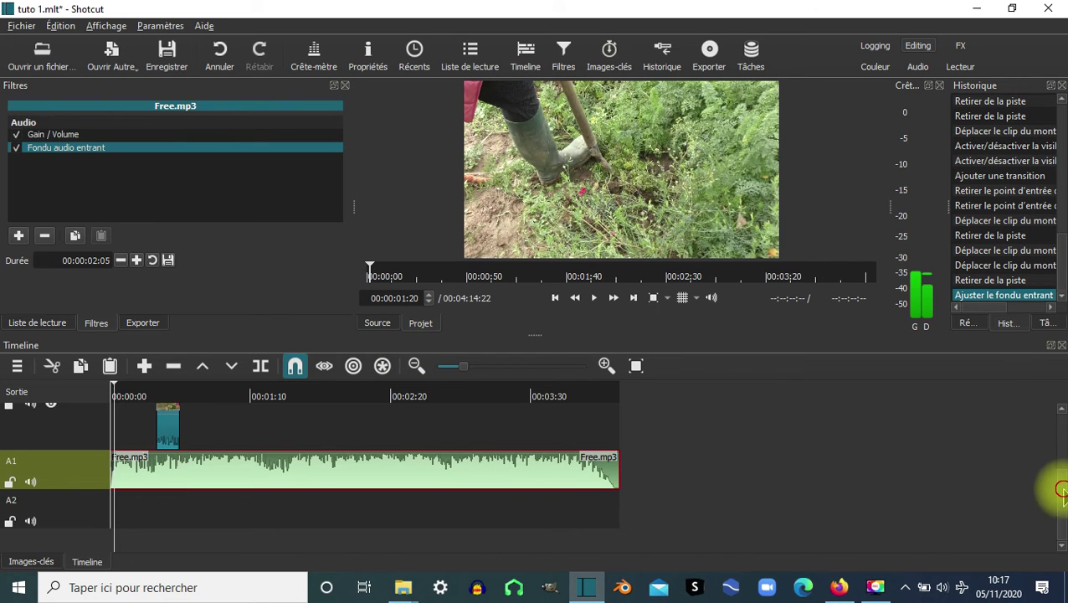
scroll(1061, 479, "up", 2)
scroll(1061, 475, "up", 1)
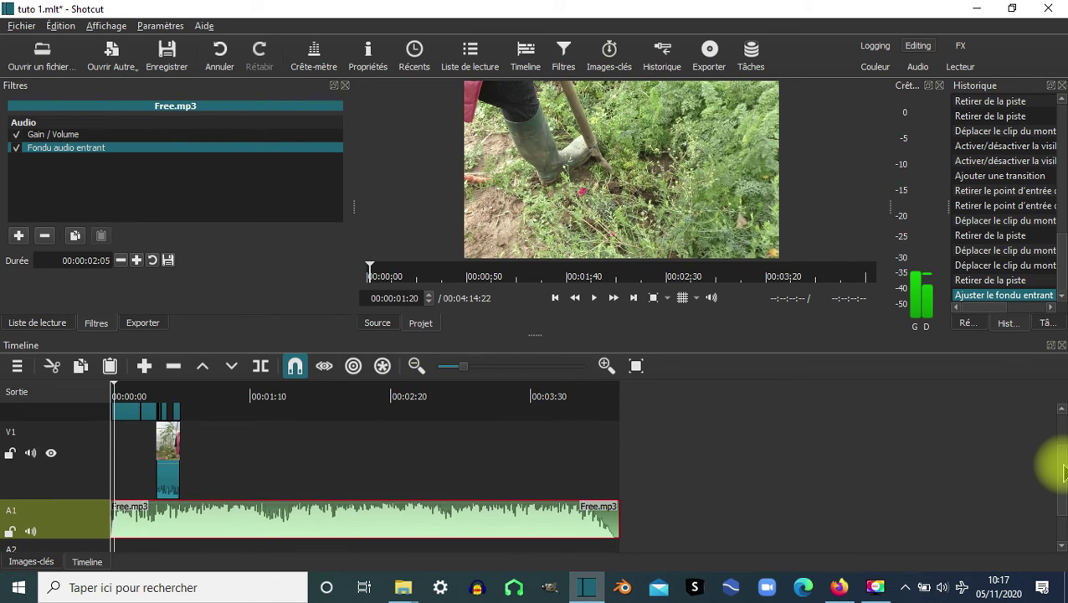
left_click(158, 395)
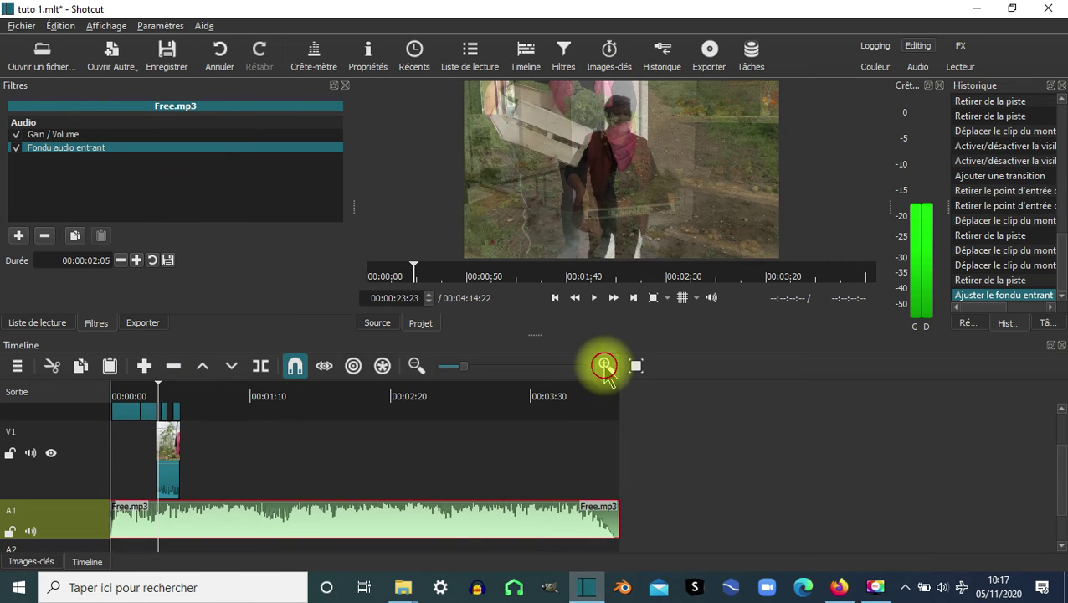
left_click(605, 368)
left_click(604, 368)
left_click(604, 368)
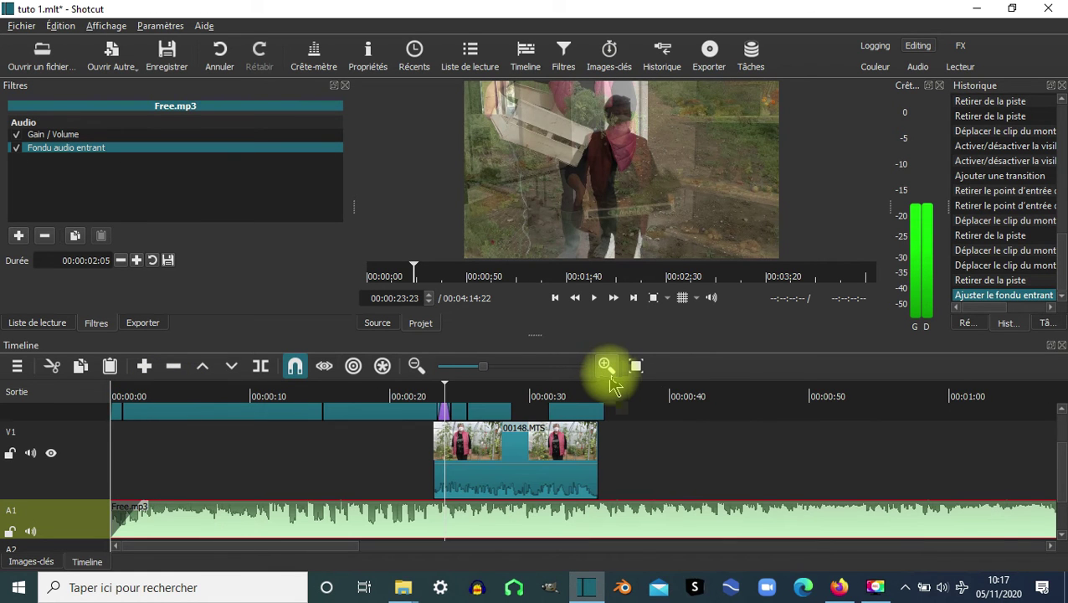
left_click(605, 365)
left_click(590, 392)
left_click_drag(592, 393, 573, 519)
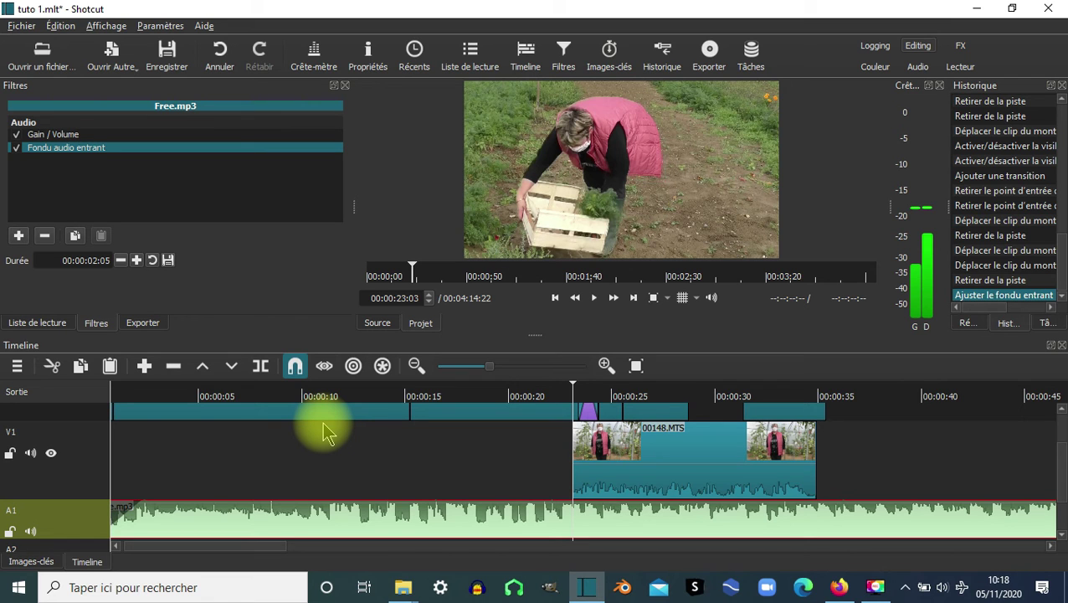
left_click(261, 367)
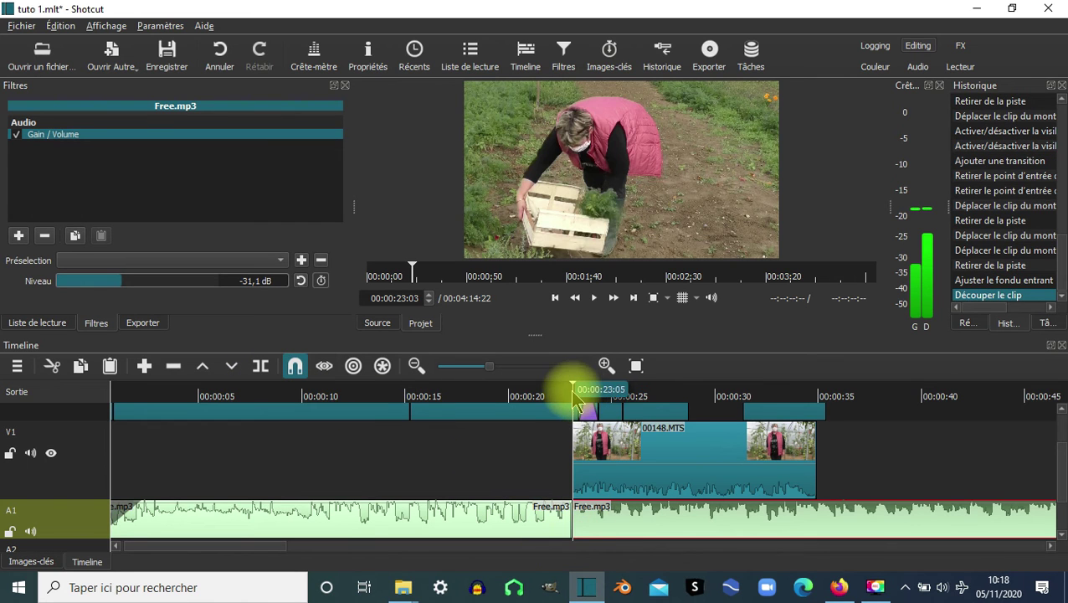
Split the music at 00:00:34:22, where 00148.MTS ends, and set the Gain / Volume level of the section beneath it to -47,2 dB
left_click_drag(587, 387, 816, 394)
left_click(261, 367)
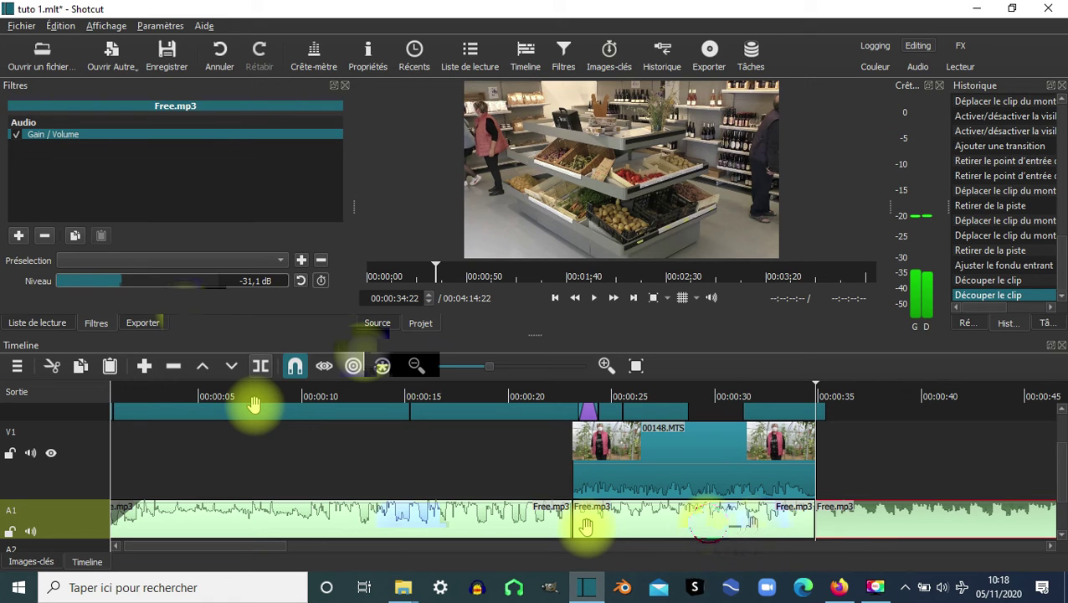
left_click(708, 524)
left_click_drag(121, 281, 96, 281)
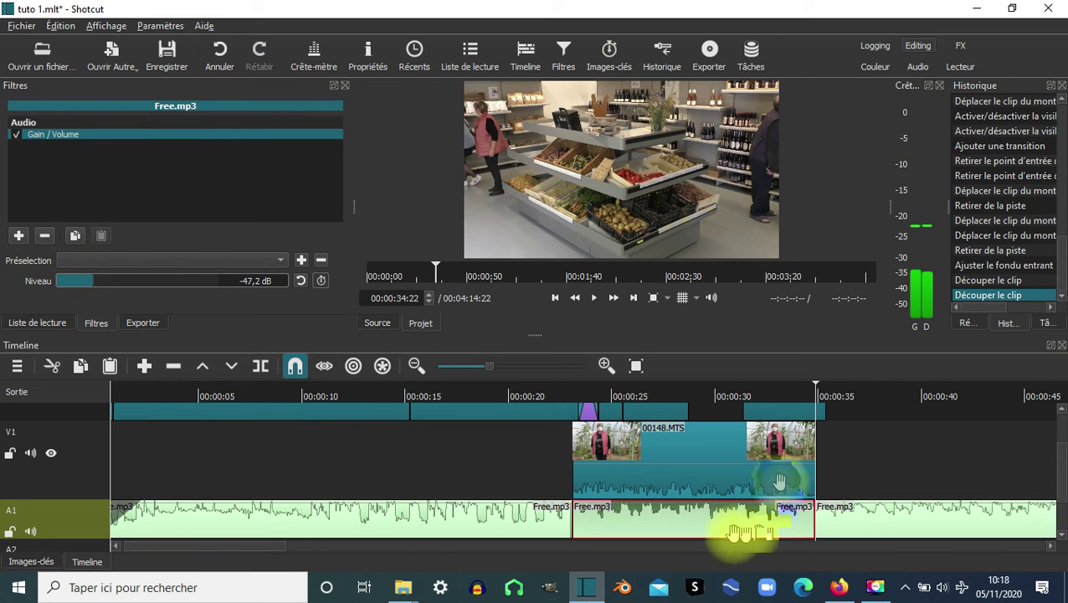
Add a Fondu audio sortant filter to the first Free.mp3 section on track A1, which ends where clip 00148.MTS begins
left_click_drag(820, 400, 578, 405)
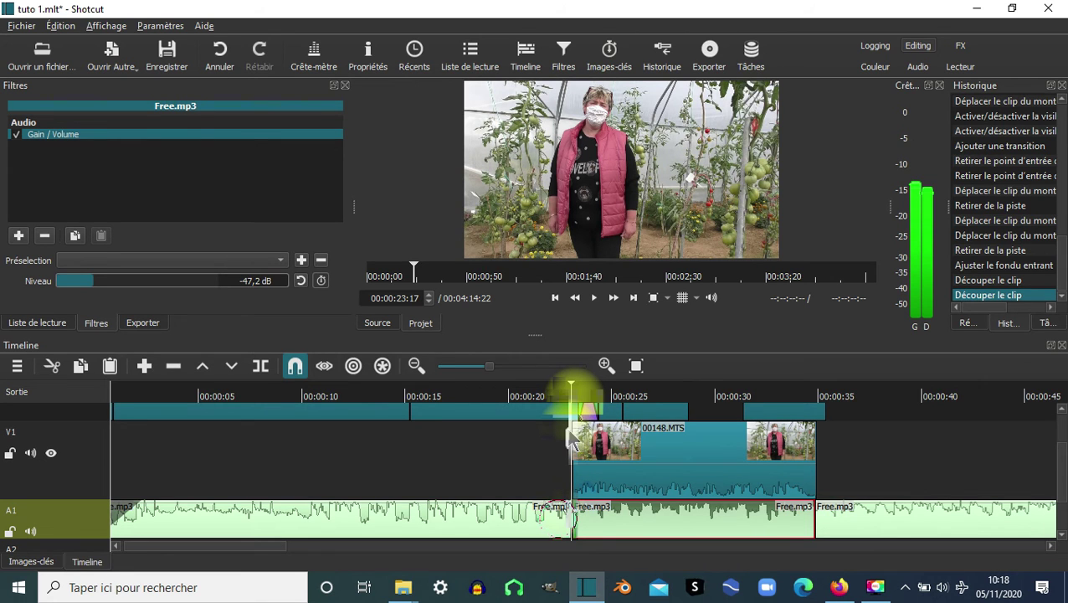
left_click(19, 236)
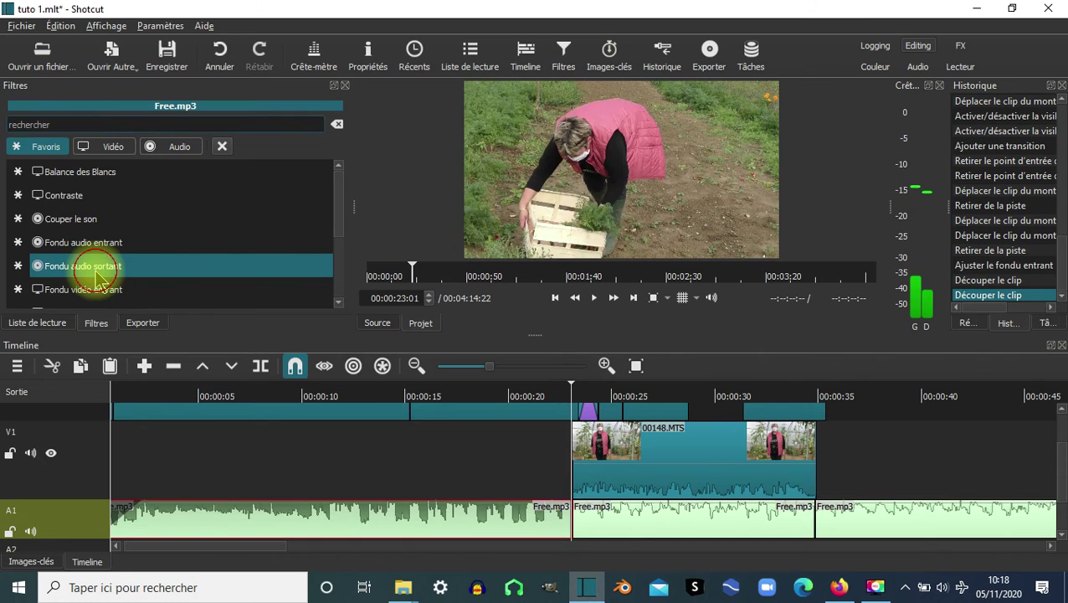
left_click(95, 275)
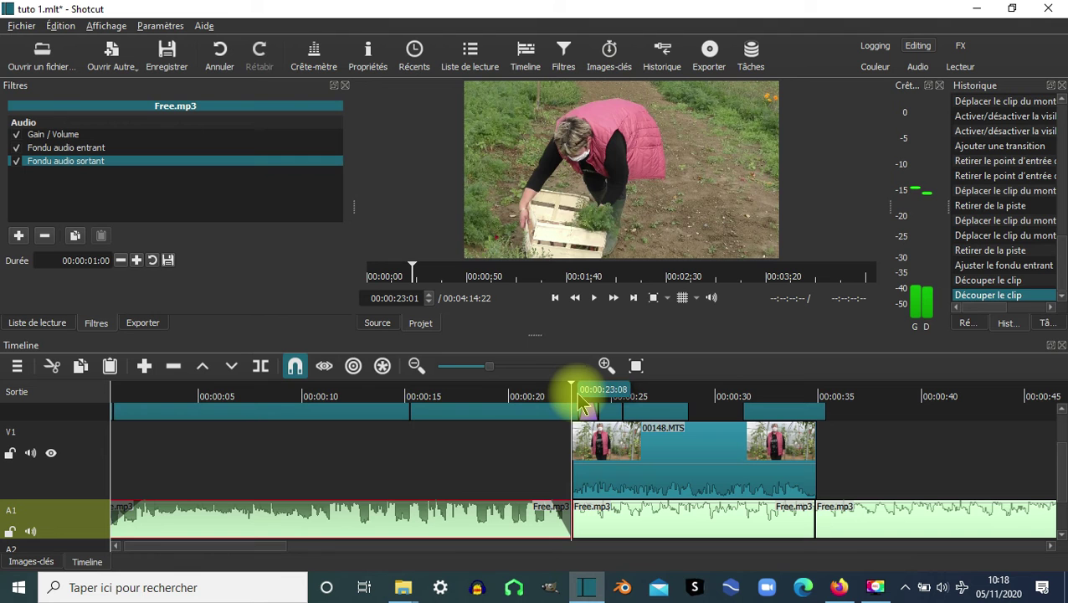
Play the passage leading into clip 00148.MTS twice, from 00:00:20:21 and 00:00:19:12, to listen to the music's fade-out
left_click_drag(571, 394, 525, 393)
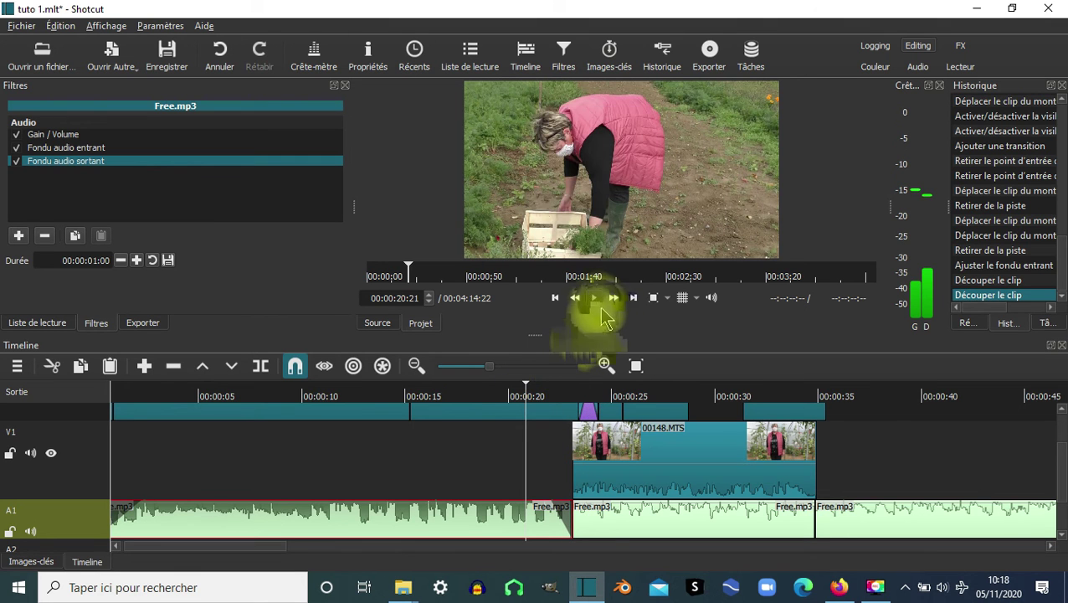
left_click(594, 298)
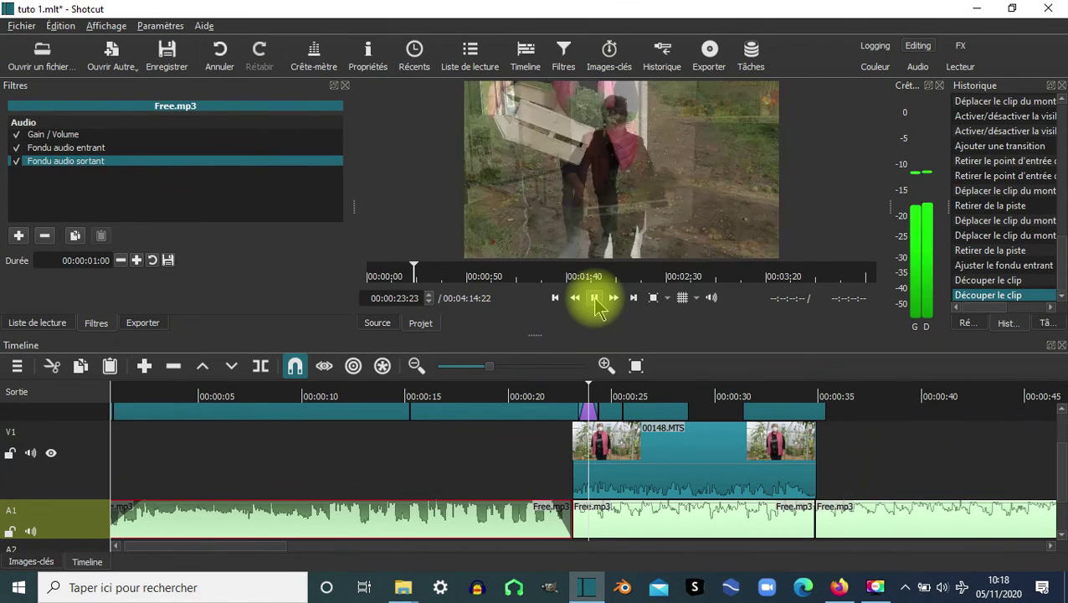
left_click(595, 298)
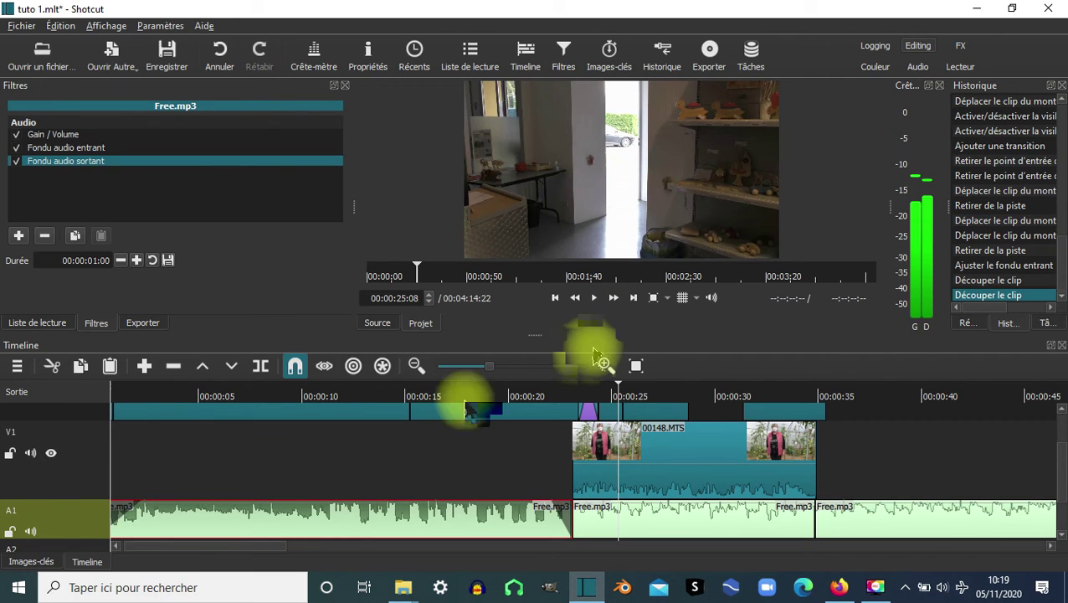
left_click(498, 390)
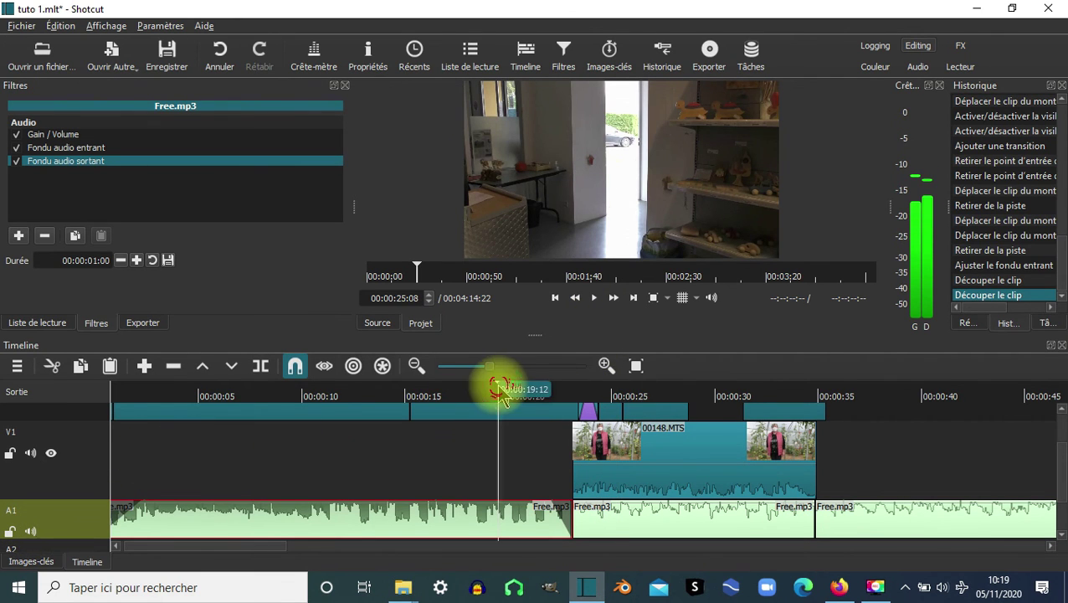
left_click(595, 298)
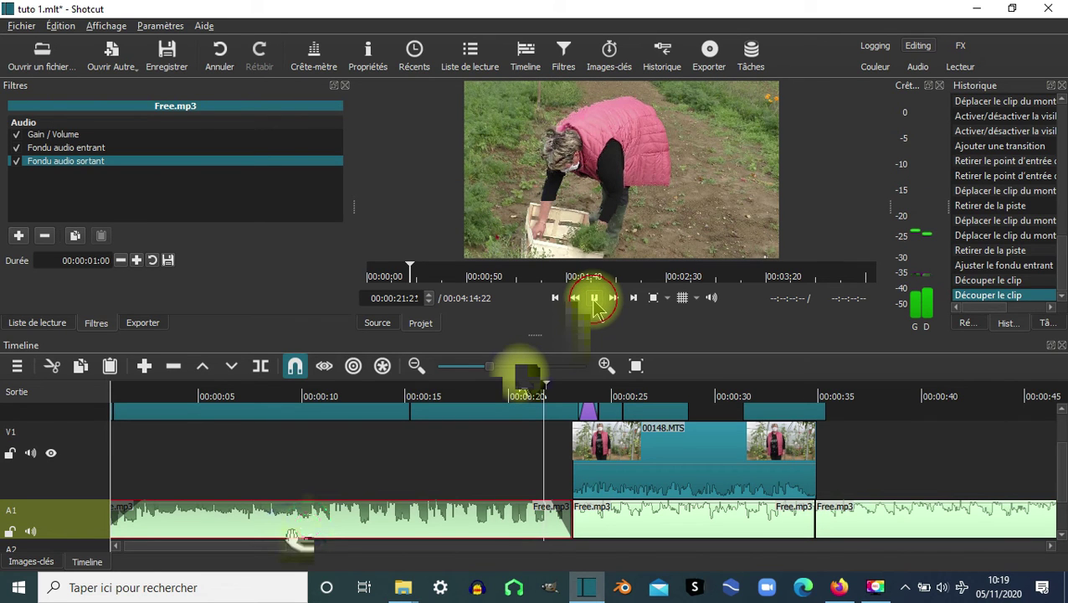
left_click(595, 298)
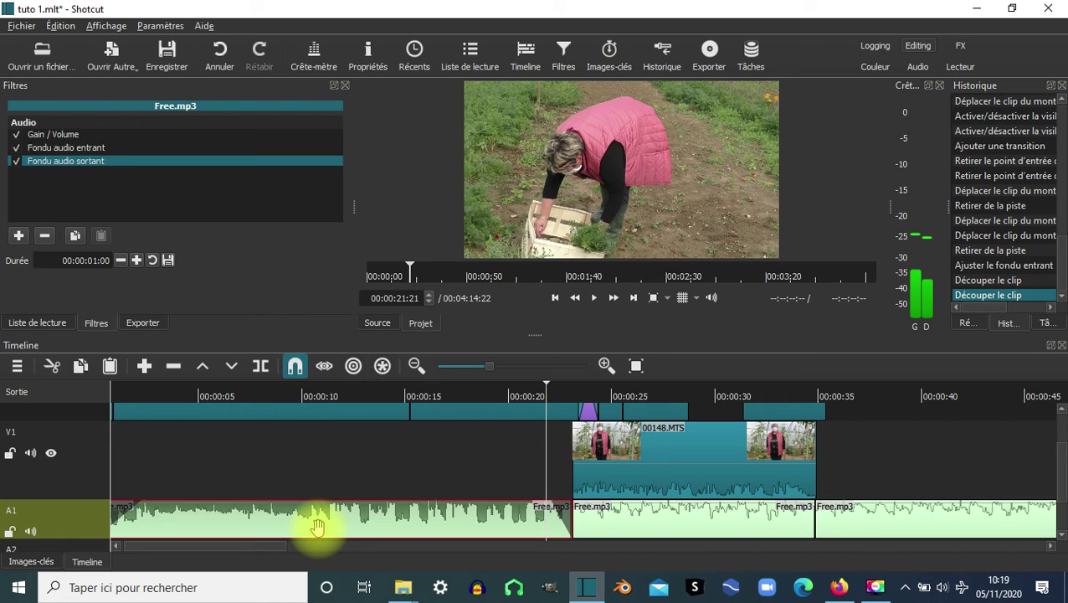
Set the first music section's Gain / Volume level to -2,9 dB and replay from 00:00:12:01 into the interview
left_click(53, 134)
left_click_drag(132, 279, 172, 281)
left_click(344, 393)
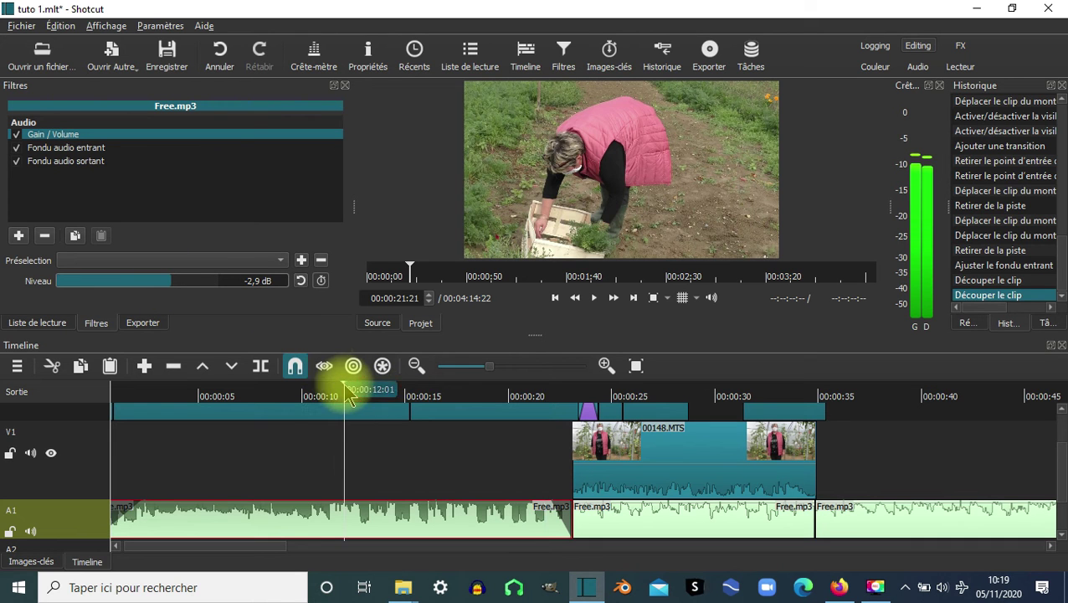
left_click(596, 299)
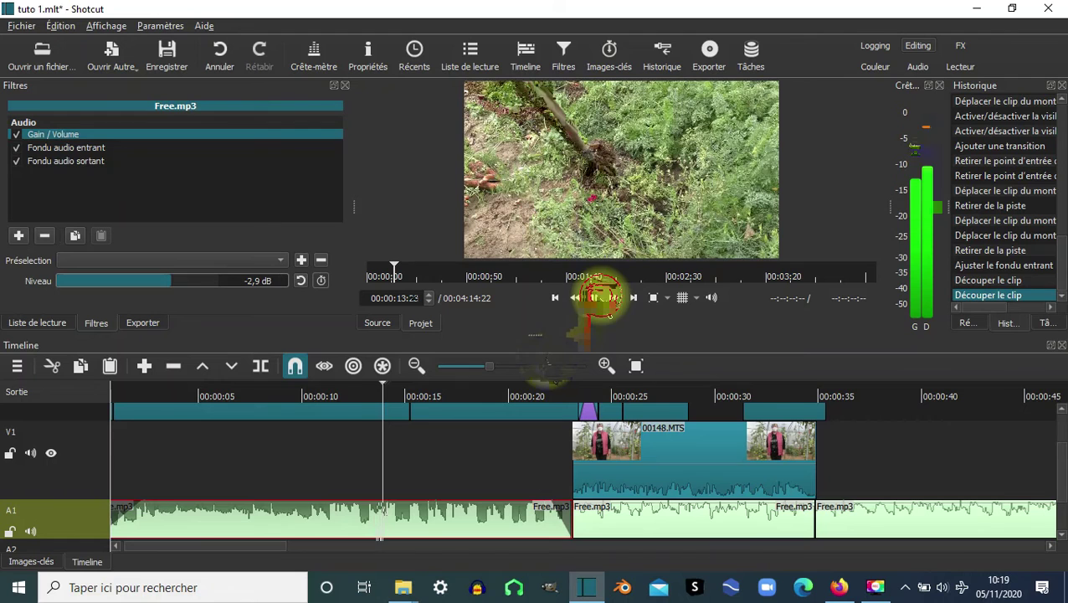
left_click(595, 299)
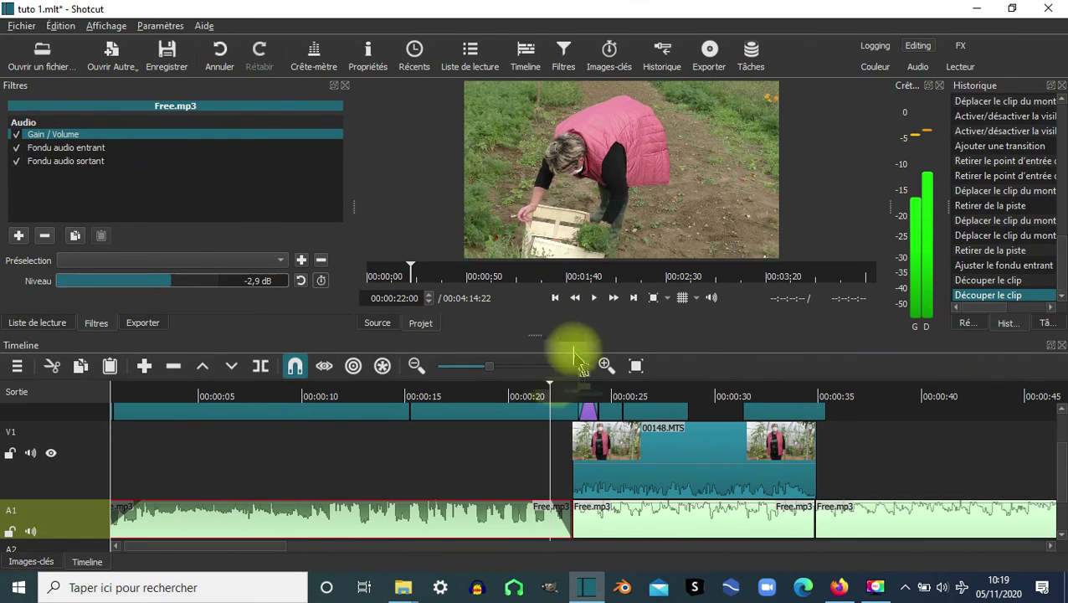
left_click(594, 297)
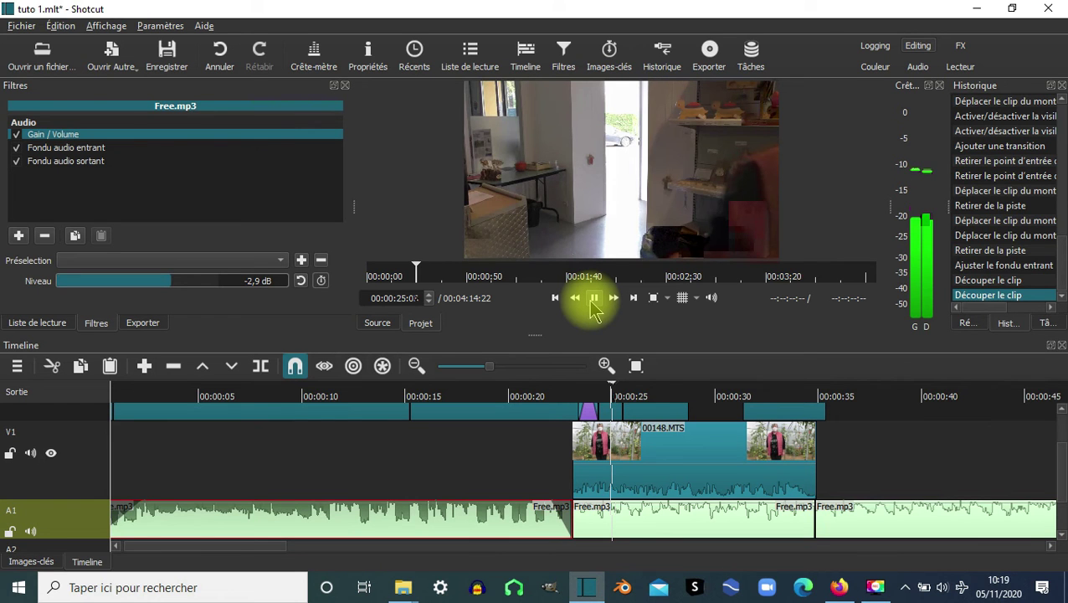
left_click(593, 298)
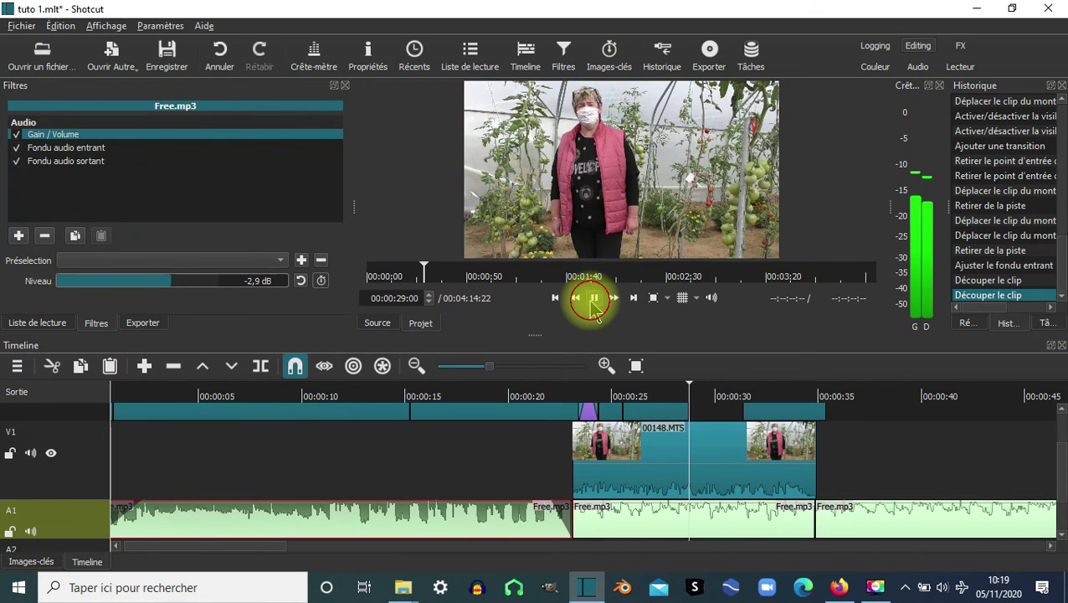
Raise the Gain / Volume level of the music section beneath 00148.MTS to -27,0 dB, playing the interview to check the balance
left_click(632, 522)
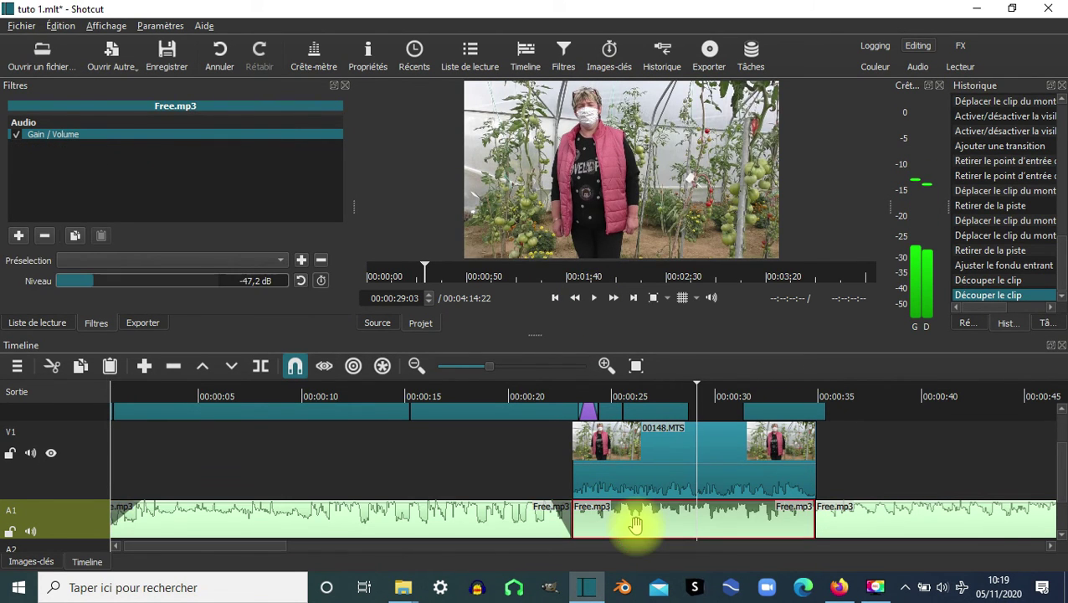
left_click(107, 283)
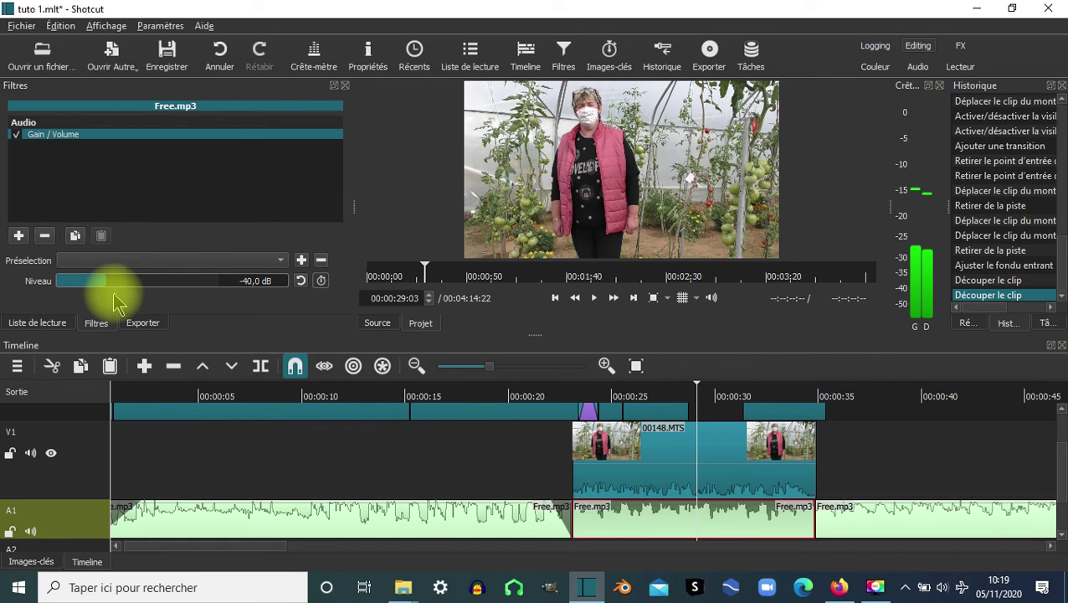
left_click(106, 282)
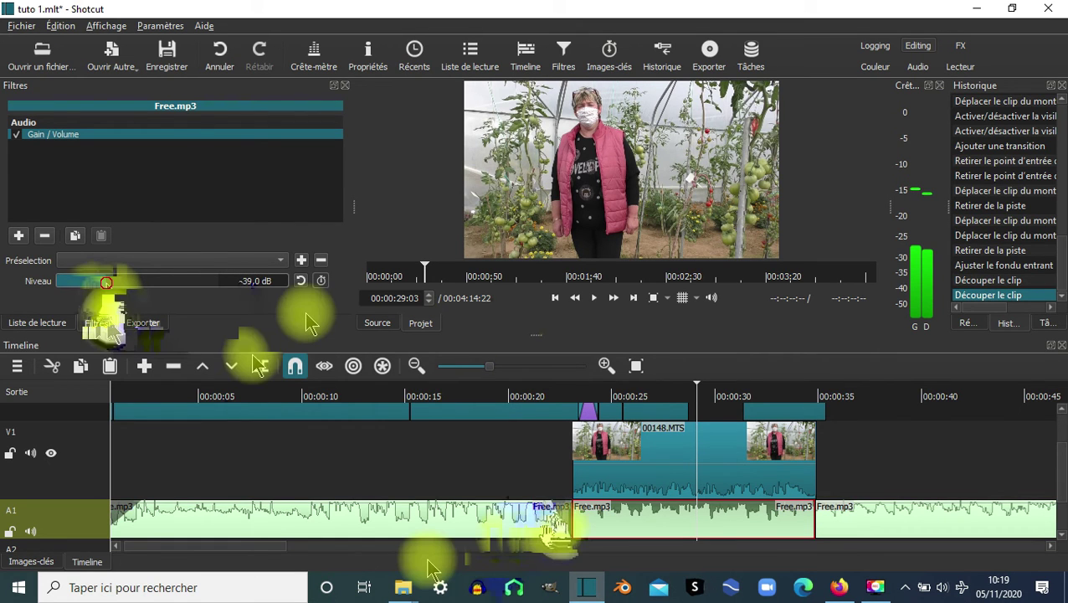
left_click(599, 298)
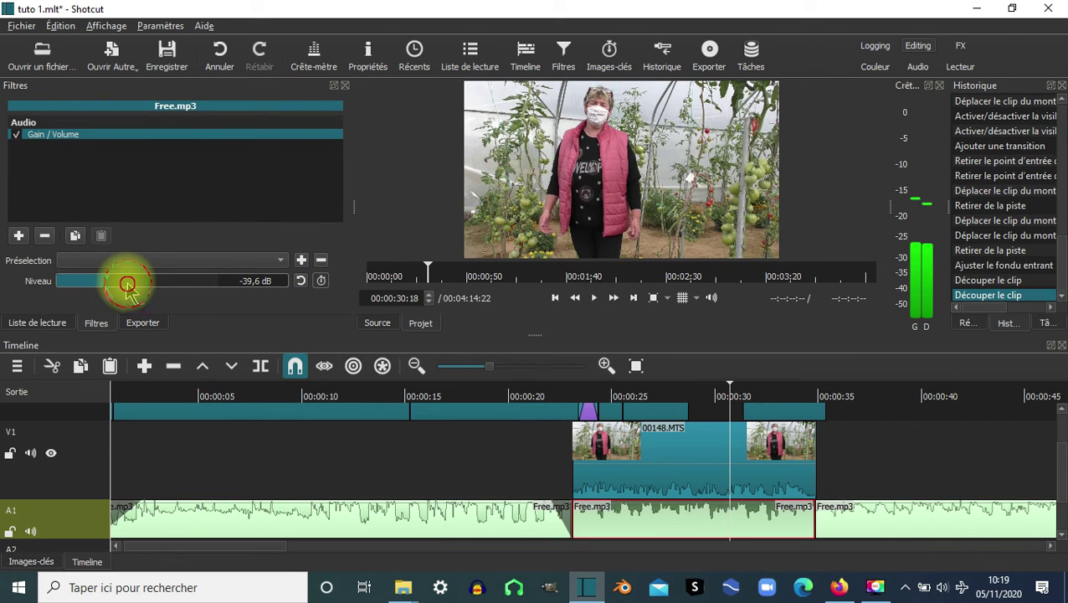
left_click_drag(127, 287, 213, 297)
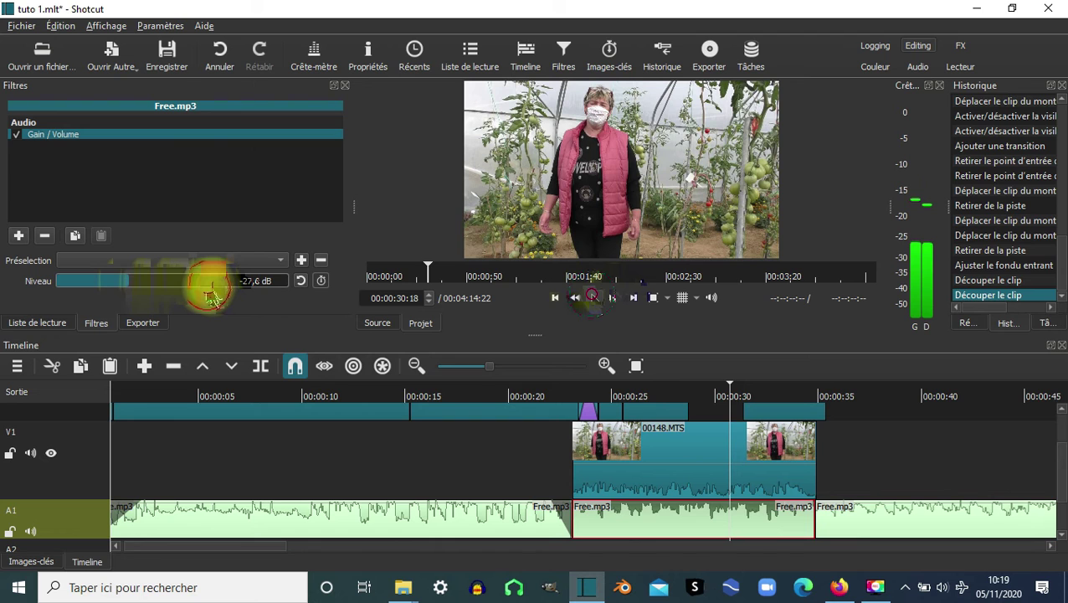
left_click_drag(213, 297, 218, 297)
left_click(802, 515)
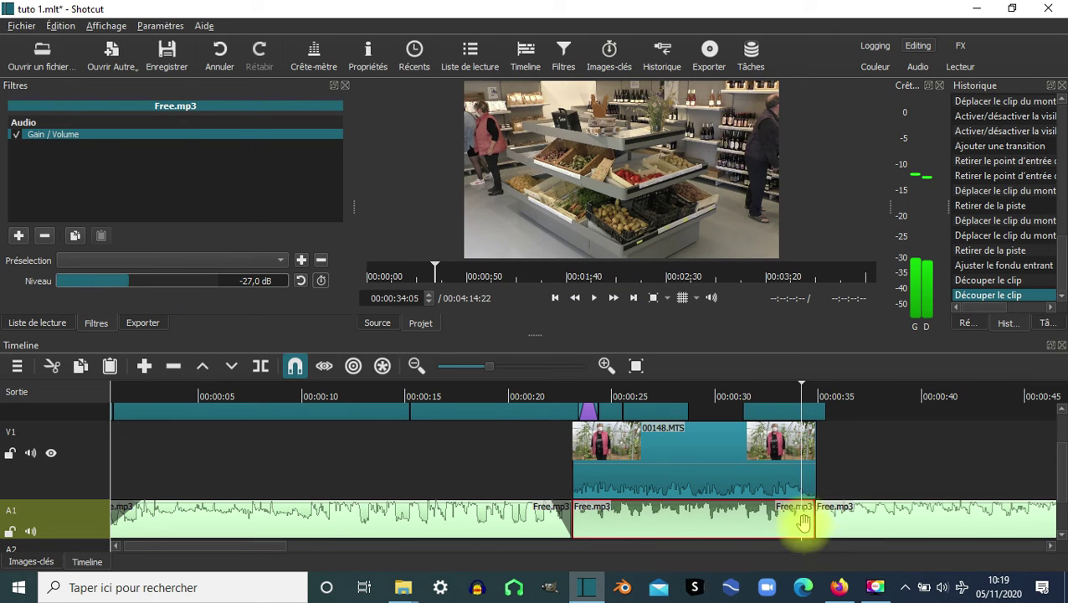
Add a Fondu audio entrant filter to the third Free.mp3 section and move the playhead across its start to 00:00:37:20
left_click(836, 521)
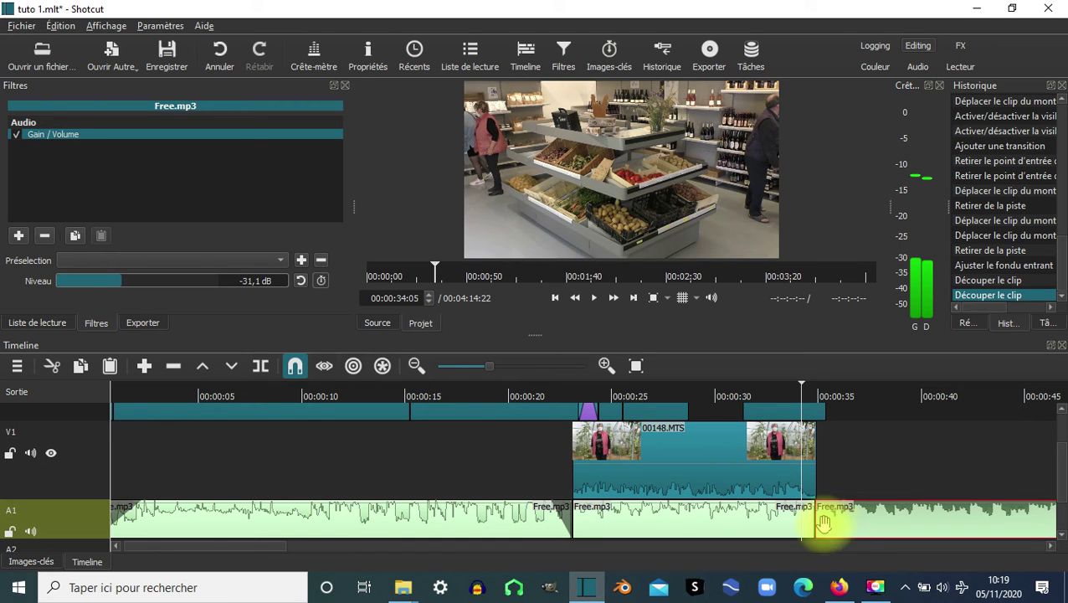
left_click(19, 235)
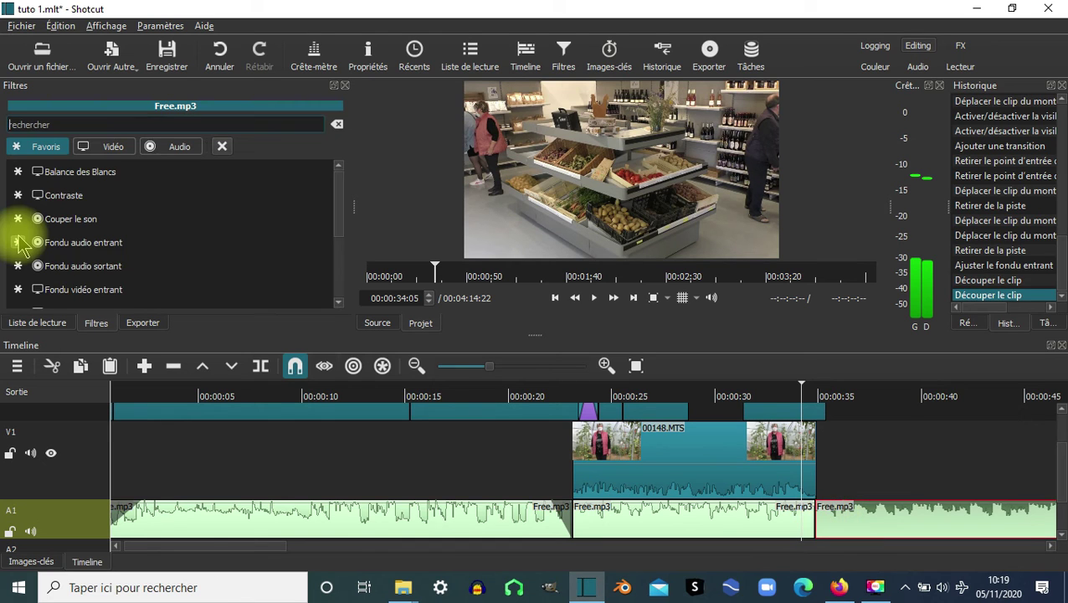
left_click(61, 275)
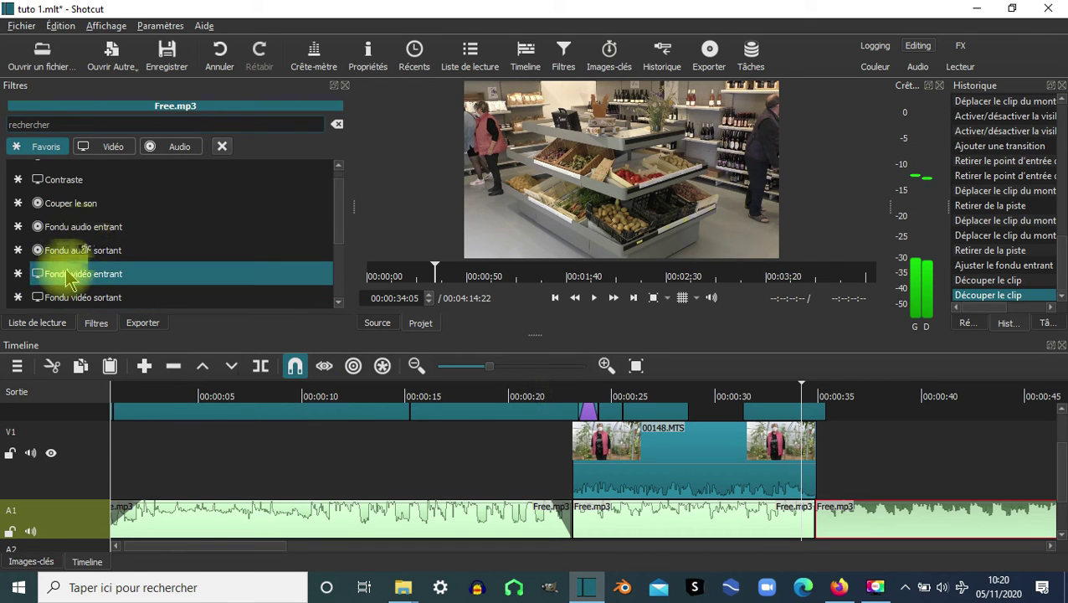
left_click(83, 226)
left_click(796, 392)
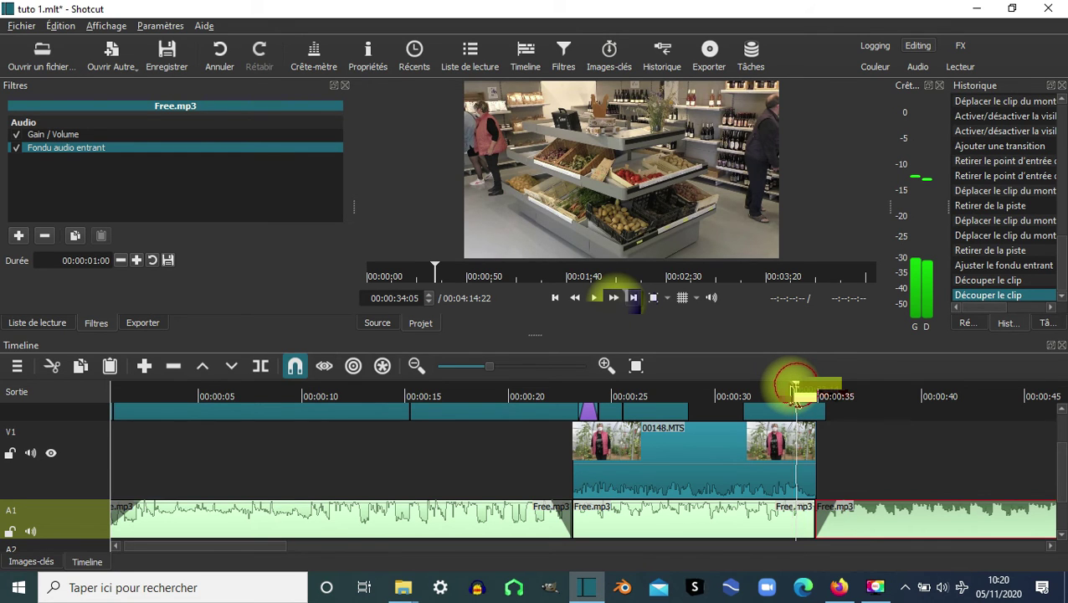
left_click_drag(797, 393, 876, 394)
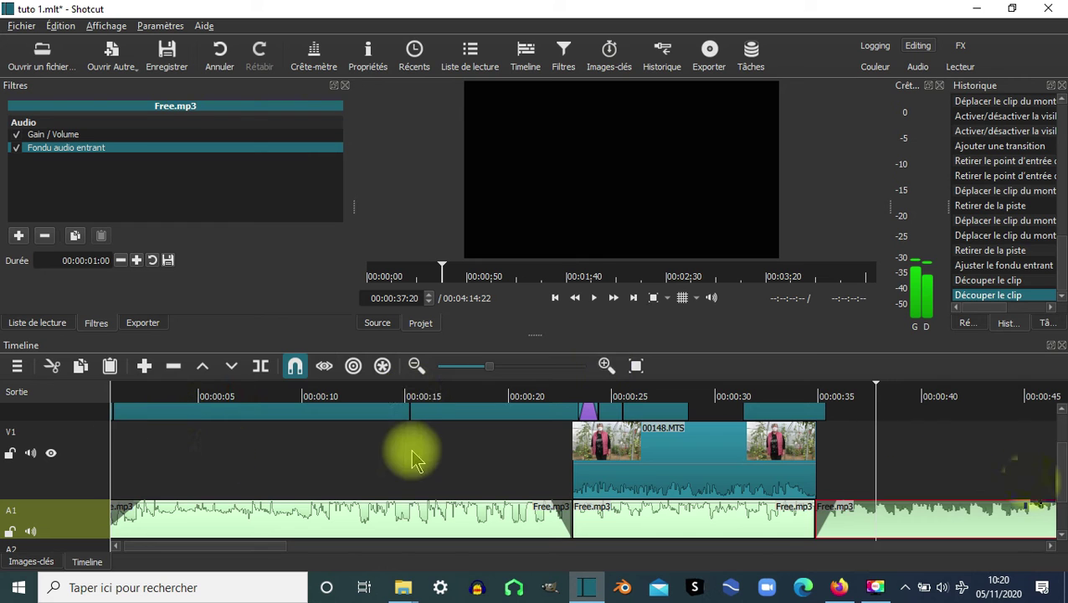
Add a Fondu vidéo sortant filter to clip 00160.MTS at the end of track V2 and move the playhead to the clip's end
left_click_drag(1062, 481, 1061, 441)
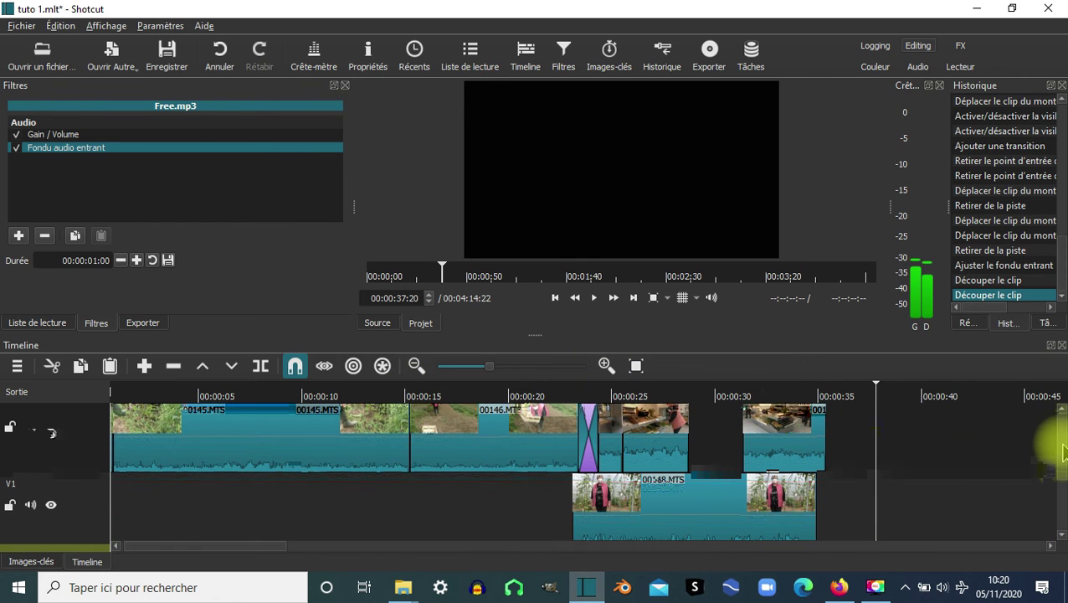
left_click(777, 390)
left_click_drag(778, 390, 817, 390)
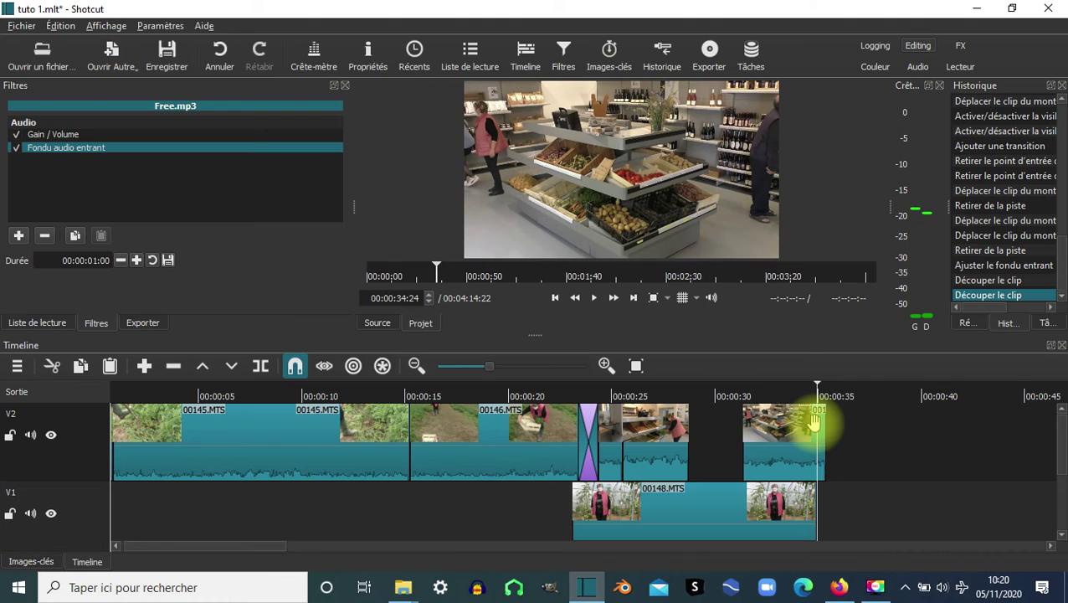
left_click(814, 423)
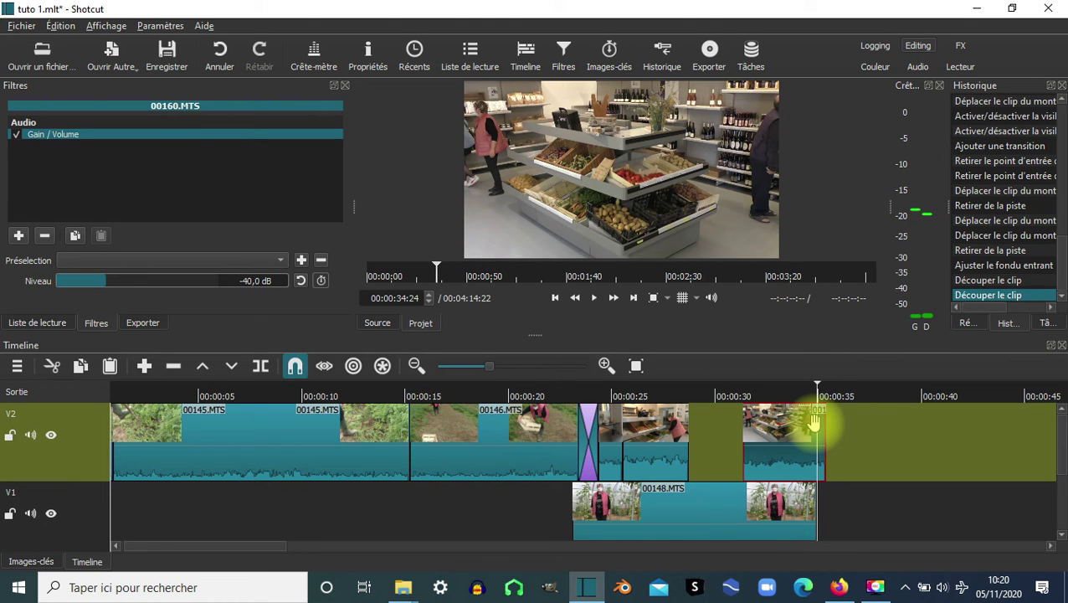
left_click(18, 236)
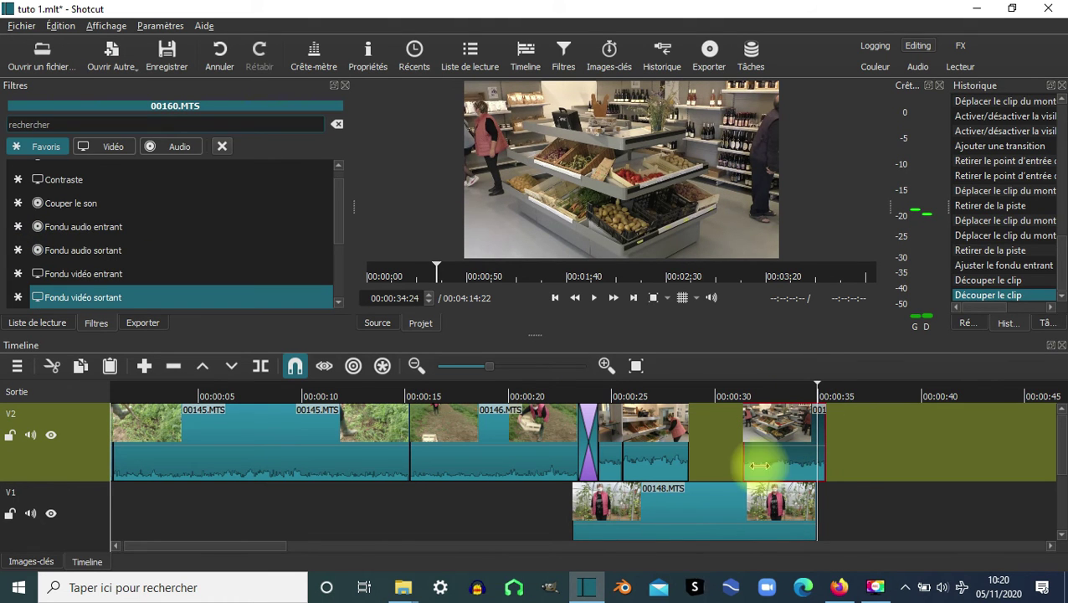
left_click(94, 278)
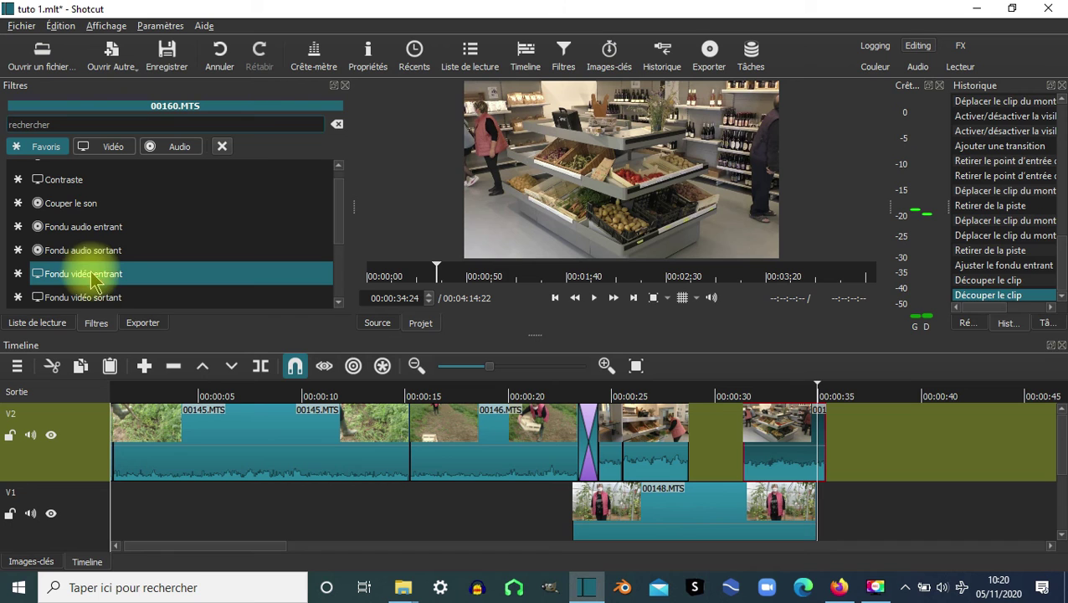
left_click(91, 303)
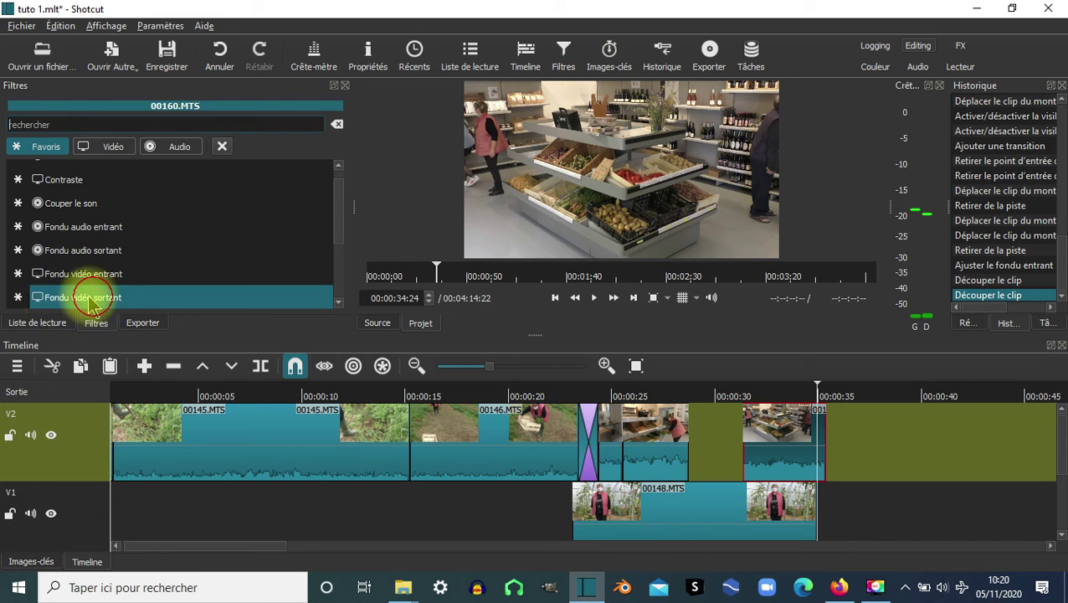
mouse_move(819, 396)
left_mouse_down()
mouse_move(798, 399)
mouse_move(824, 398)
left_mouse_up()
Trim the long third Free.mp3 section on A1 from its start, keeping its fading ending, and move it back to 00:00:35:11
scroll(1049, 469, "down", 3)
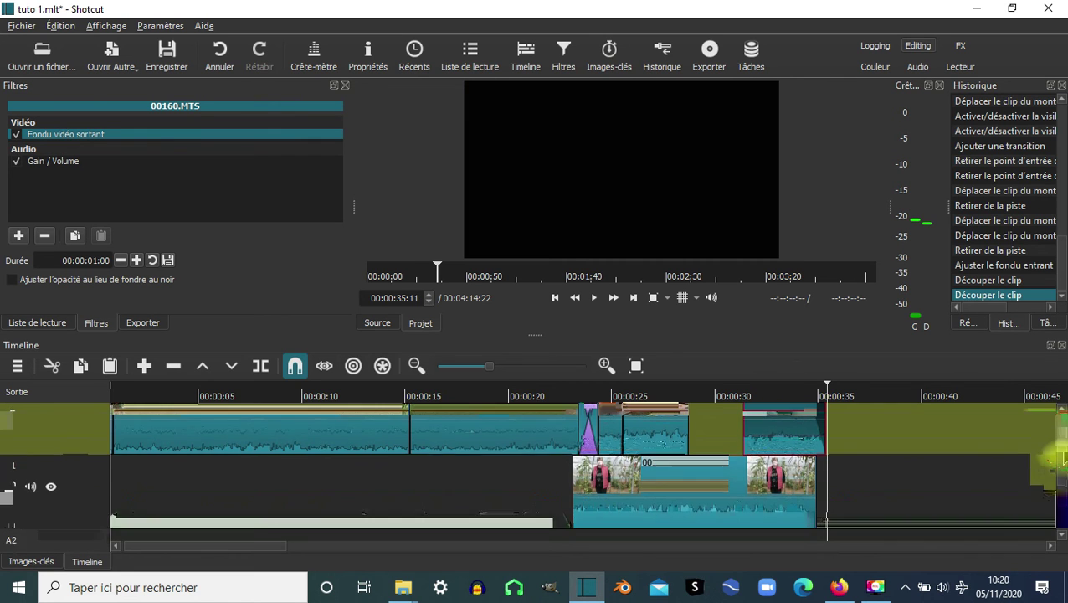
left_click_drag(281, 545, 475, 419)
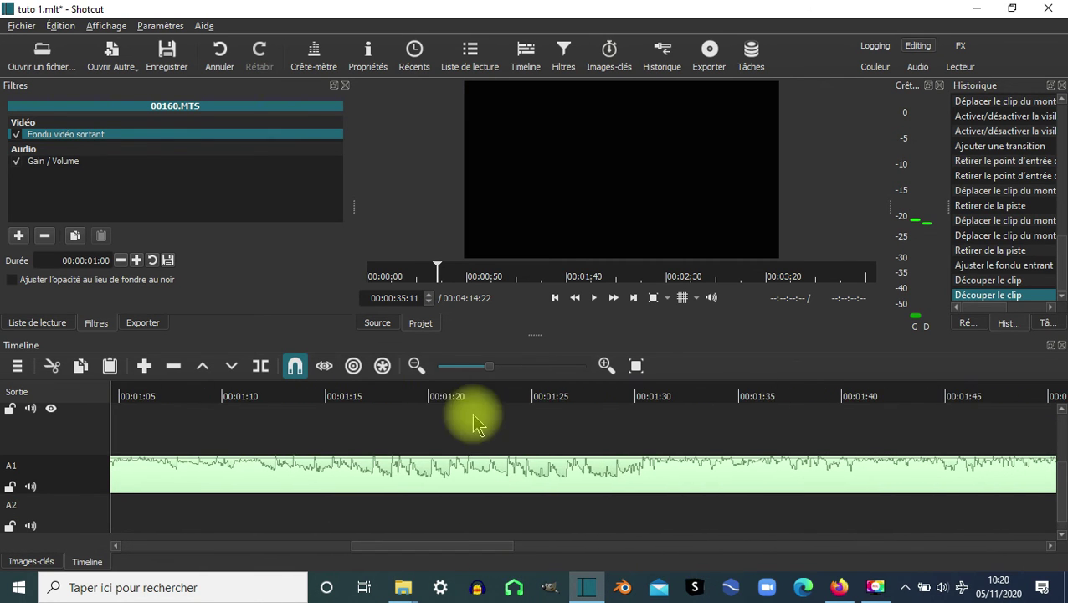
left_click(416, 366)
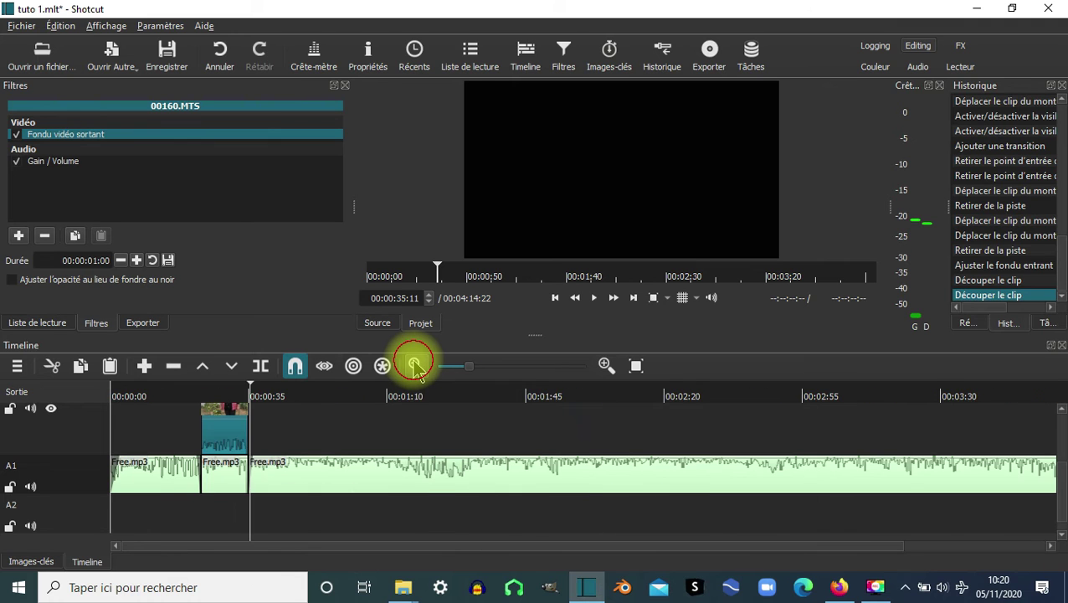
left_click(413, 365)
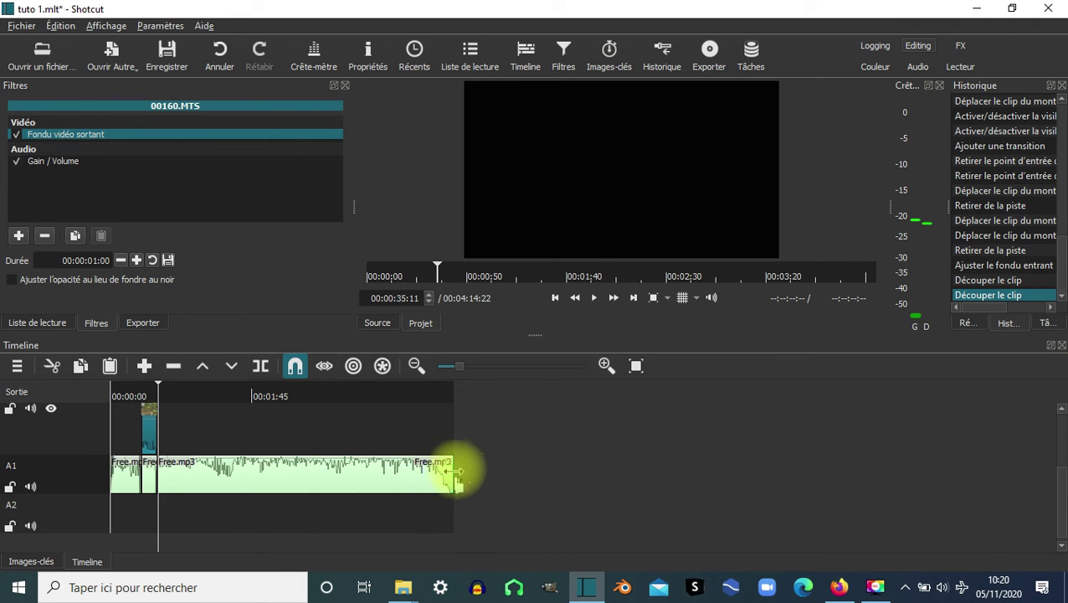
mouse_move(453, 471)
left_mouse_down()
mouse_move(334, 469)
mouse_move(452, 470)
left_mouse_up()
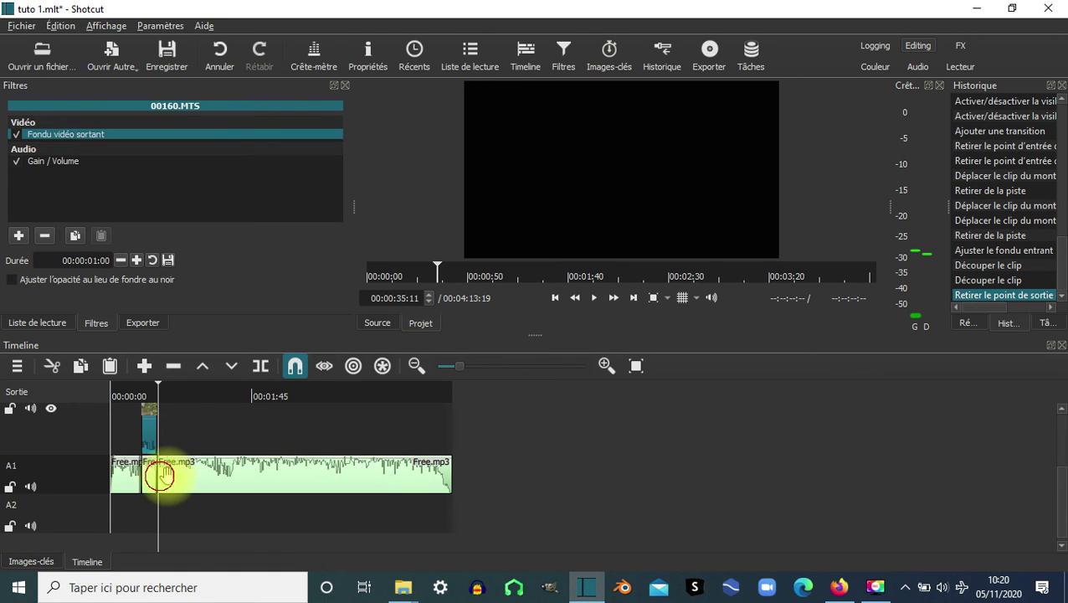
left_click(170, 475)
left_click_drag(170, 475, 307, 474)
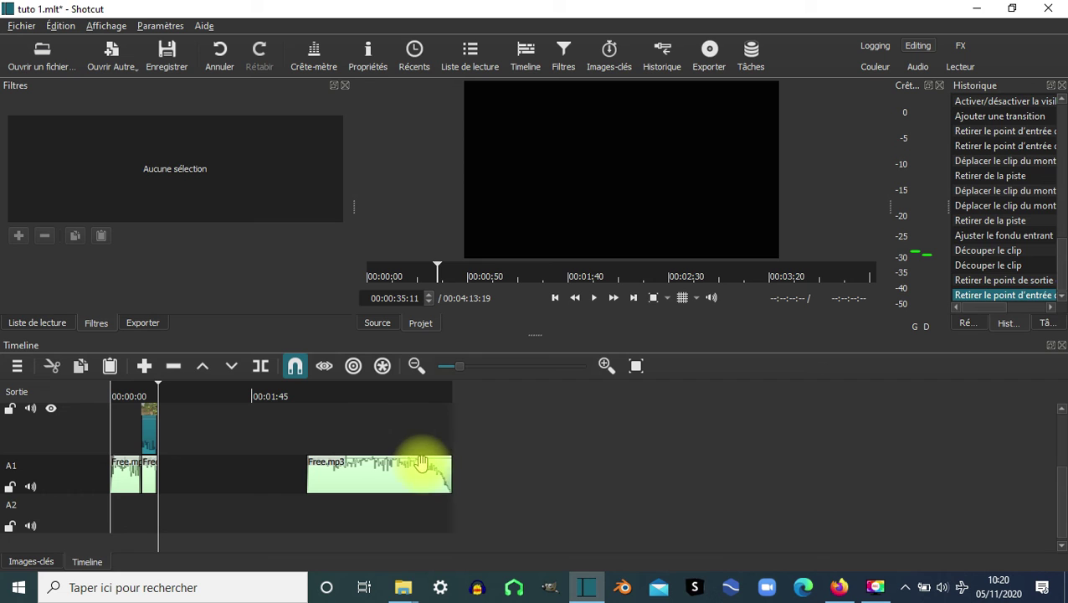
left_click_drag(309, 471, 169, 471)
Trim the last Free.mp3 section from its start again to about 8 seconds and move it back to the end of clip 00160.MTS
left_click(605, 365)
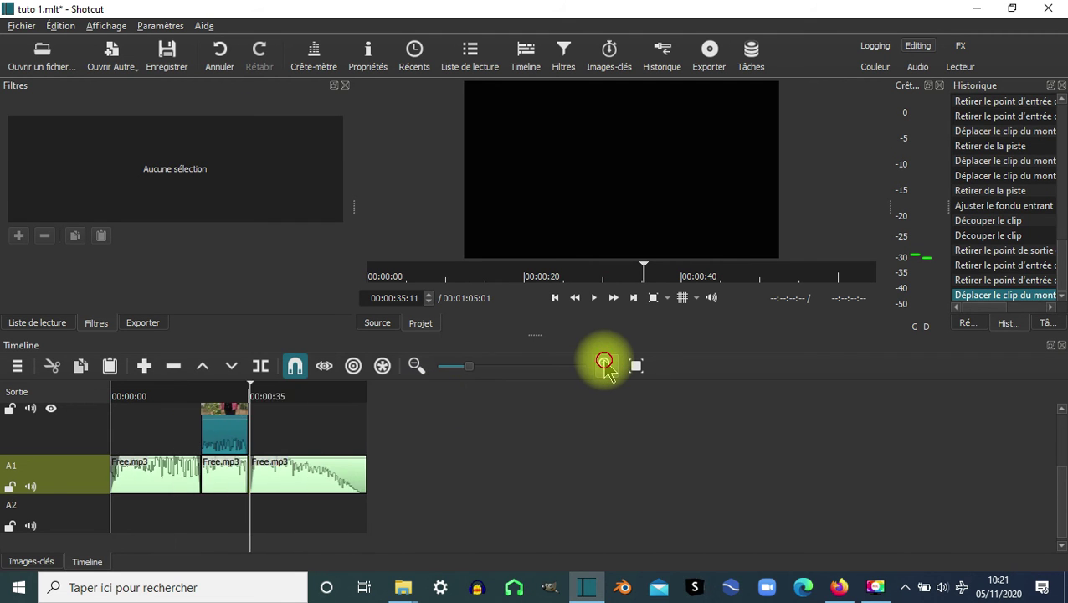
left_click(605, 365)
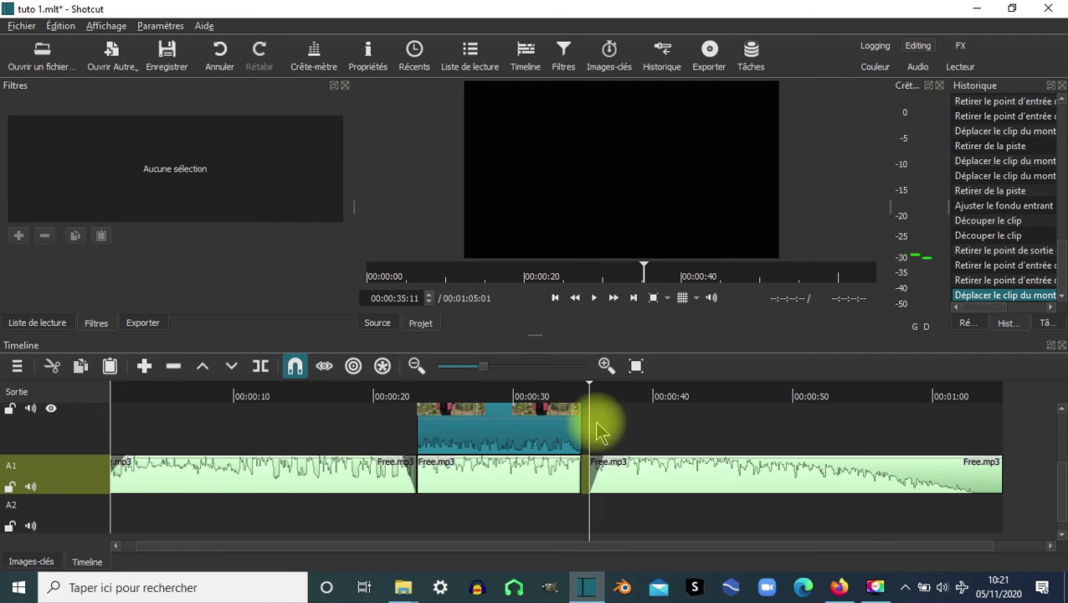
scroll(596, 432, "up", 1)
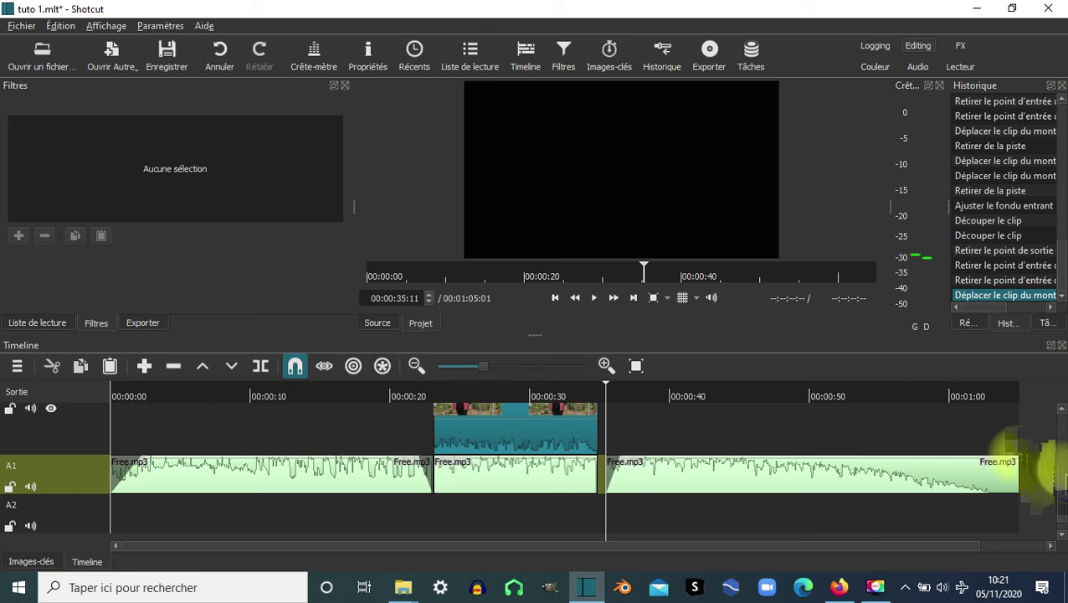
left_click_drag(1063, 477, 1064, 460)
left_click_drag(607, 515, 663, 520)
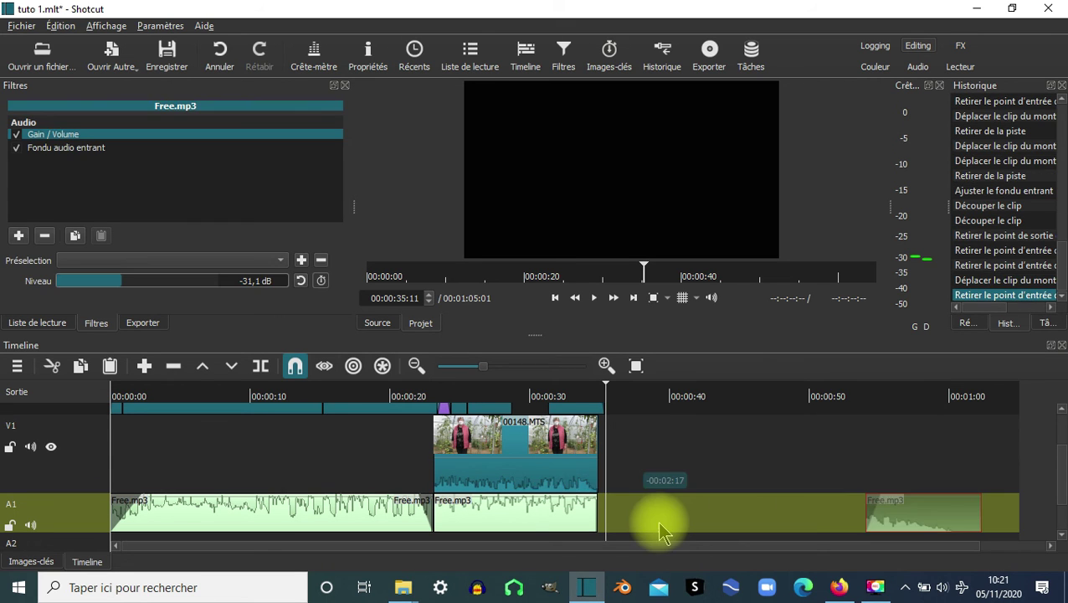
left_click_drag(513, 511, 536, 519)
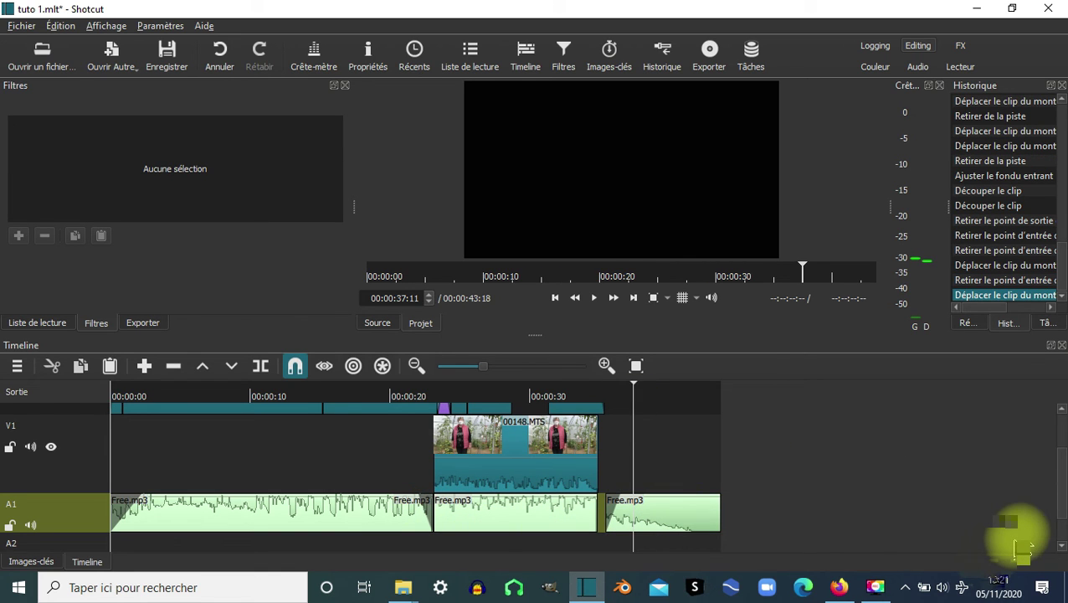
Export the black frame at 00:00:36:10, after the last clip, as a PNG image named noir in the tuto 1 folder
scroll(1021, 548, "up", 2)
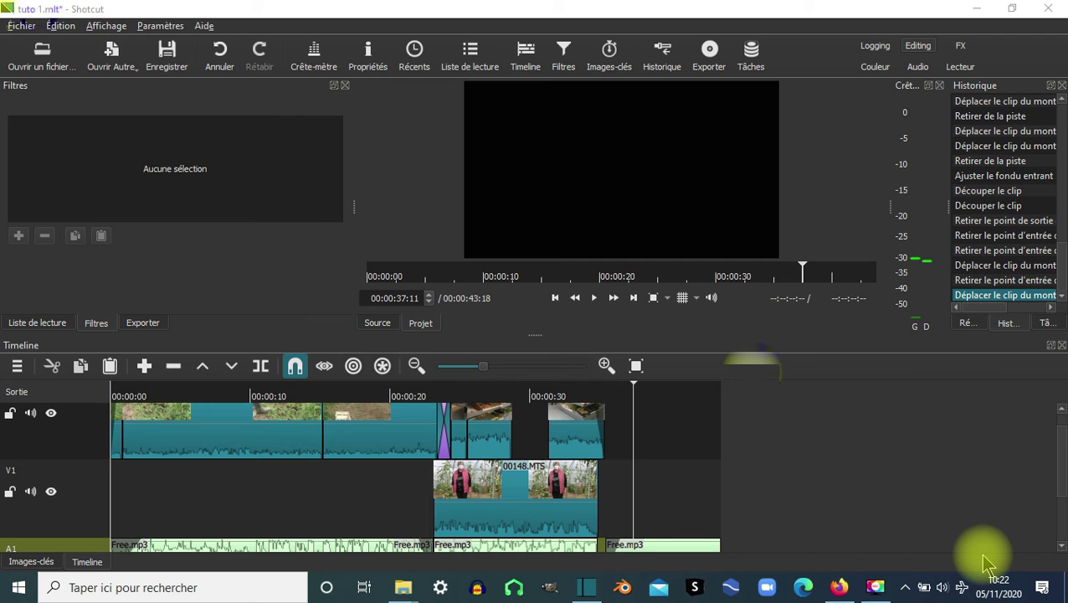
left_click(20, 27)
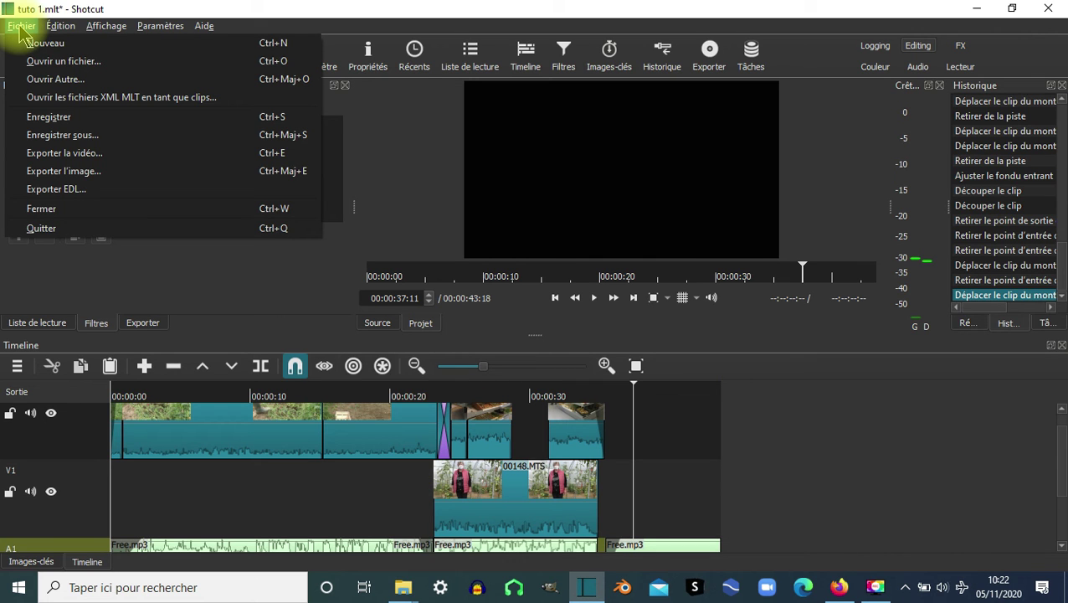
left_click_drag(634, 388, 616, 387)
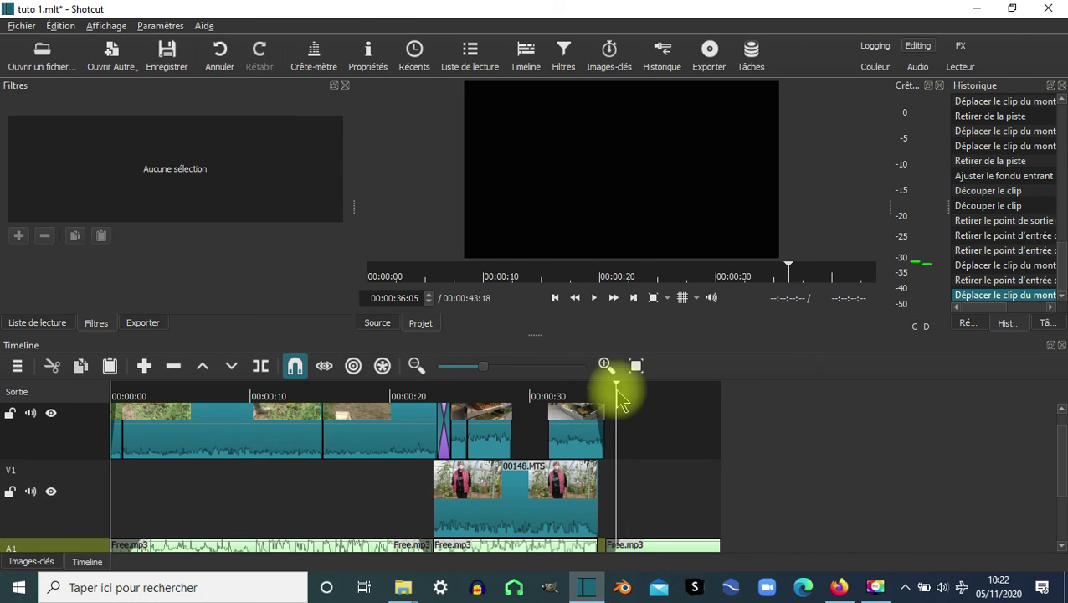
left_click(619, 390)
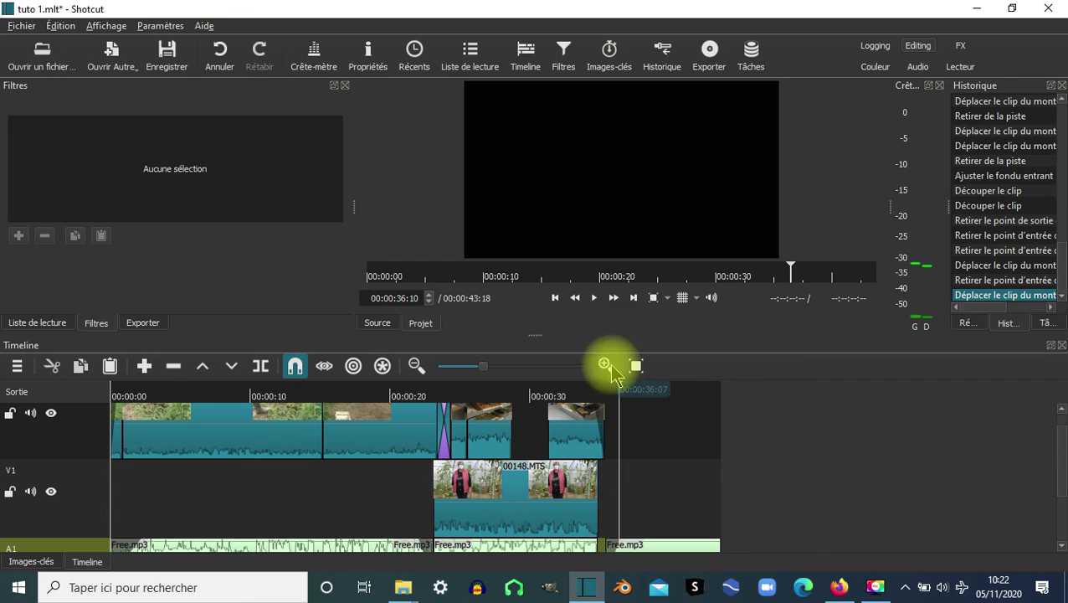
left_click(21, 26)
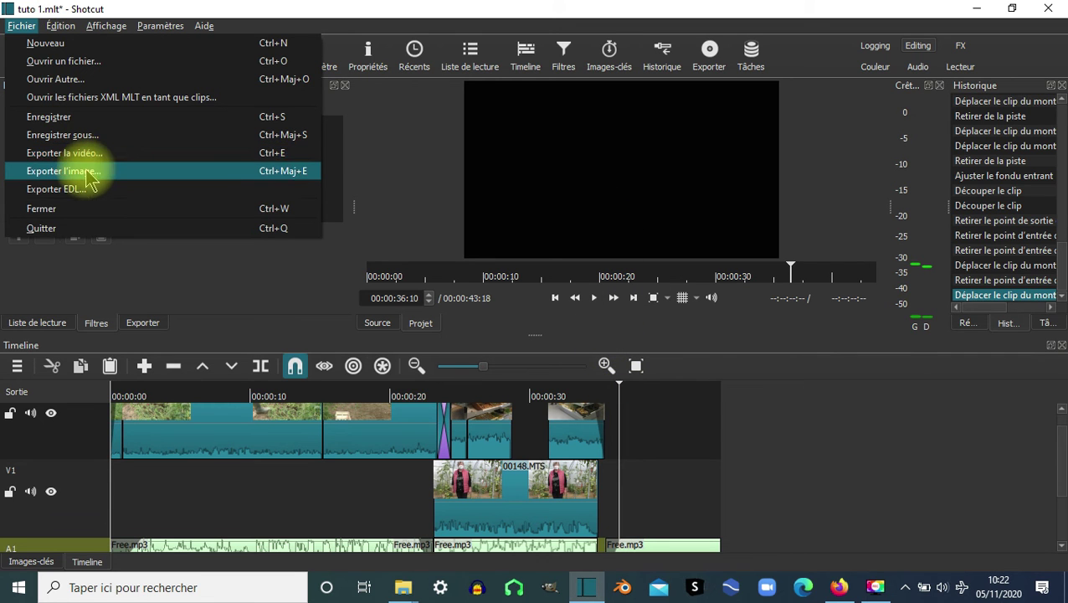
left_click(83, 171)
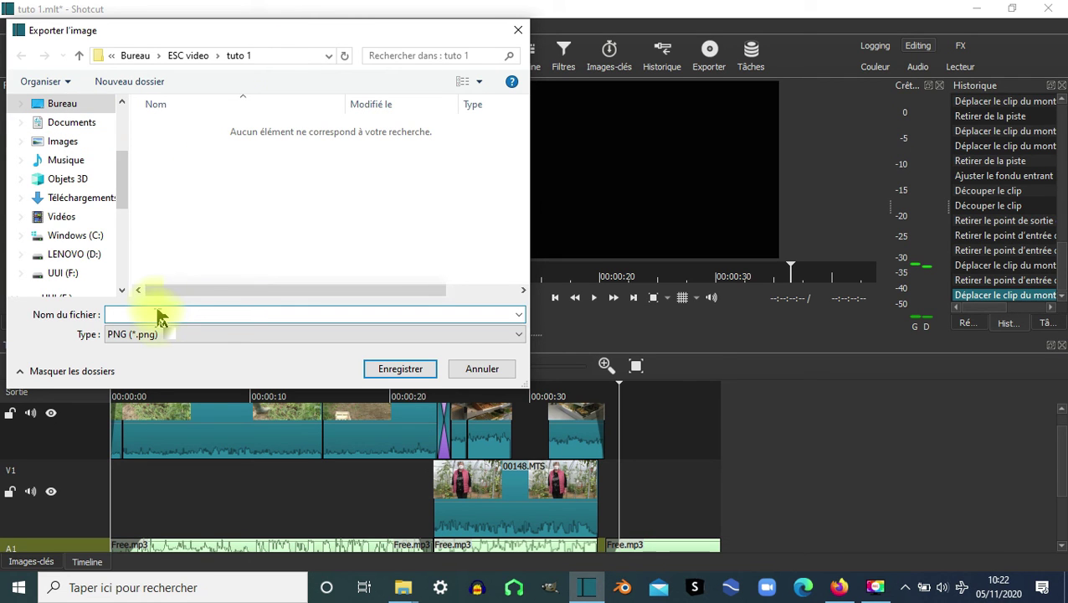
left_click(398, 368)
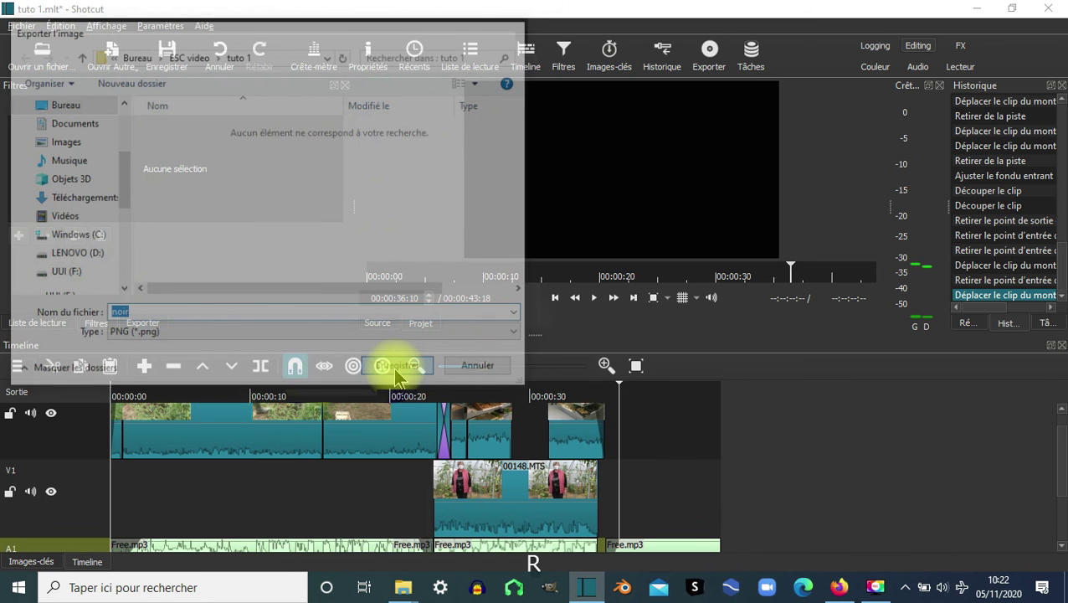
Open the image noir.png from the tuto 1 folder
left_click(40, 52)
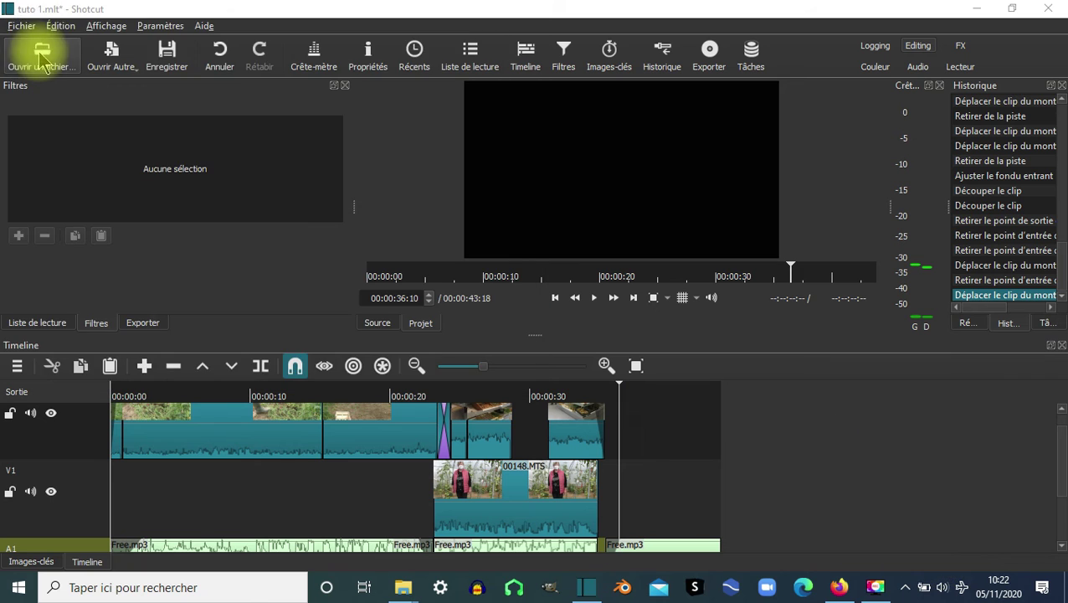
left_click(39, 52)
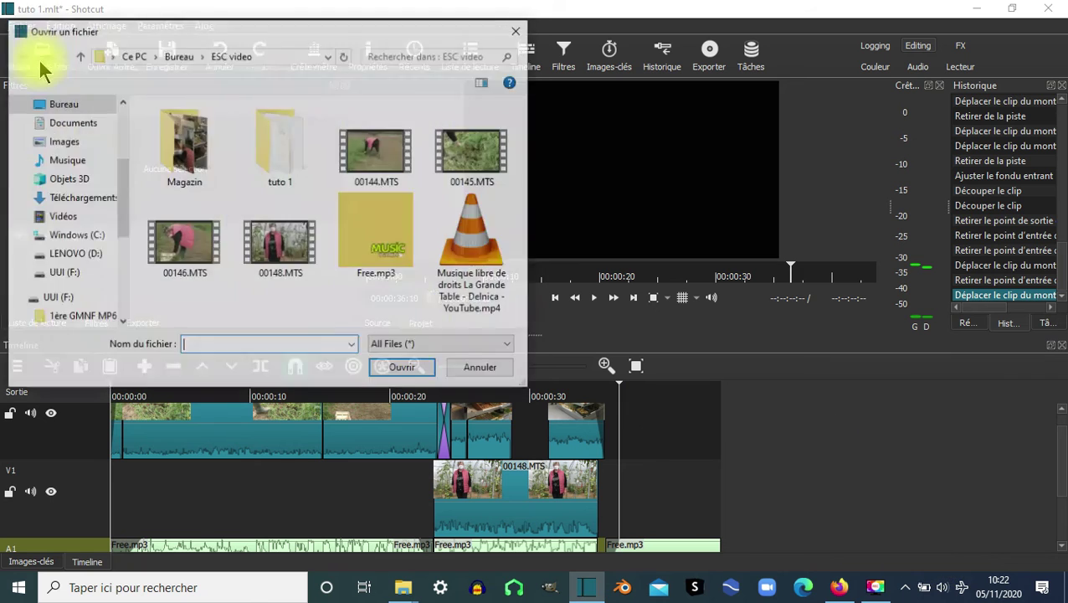
double_click(268, 144)
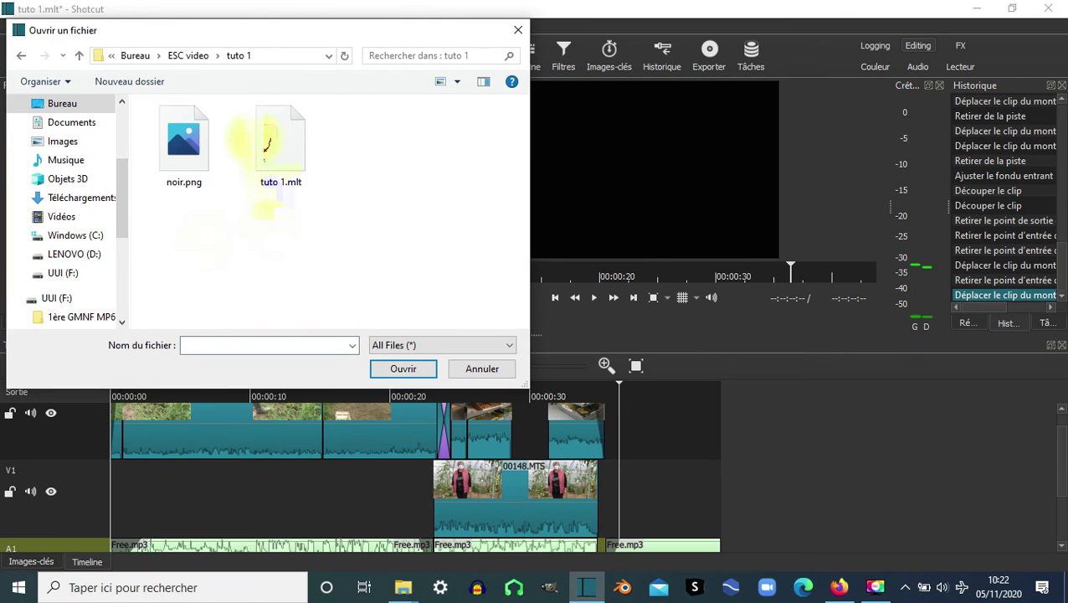
double_click(180, 141)
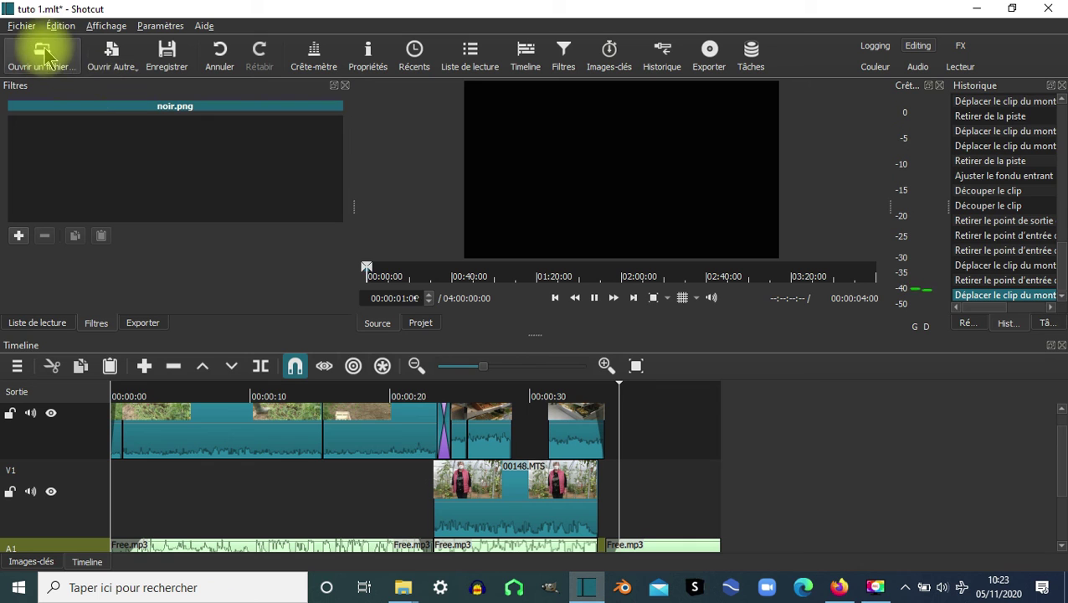
Widen the playlist area and add noir.png to the playlist
left_click(472, 57)
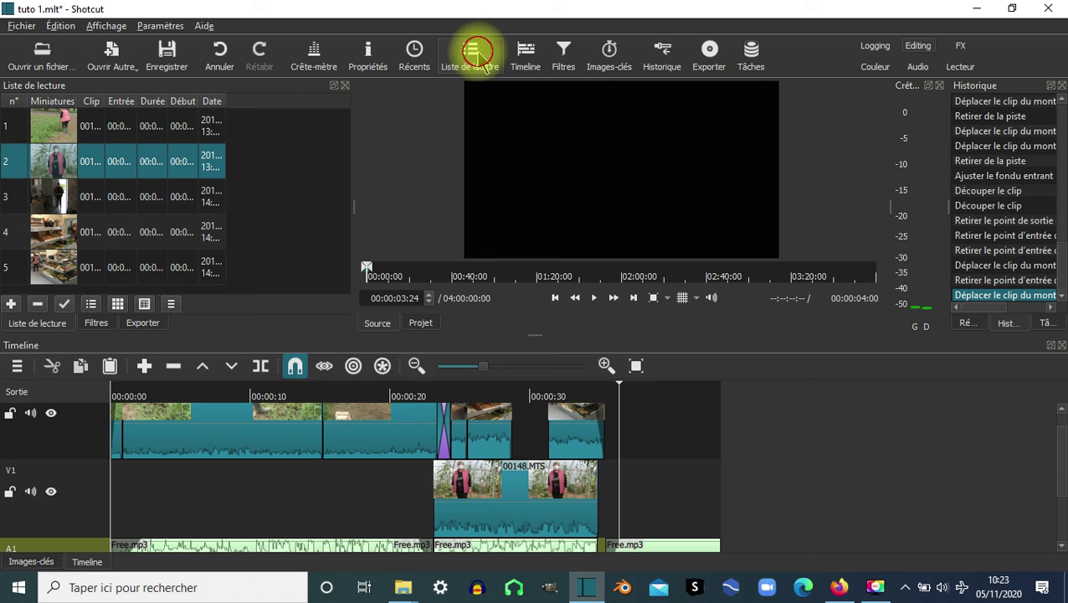
left_click_drag(143, 163, 270, 134)
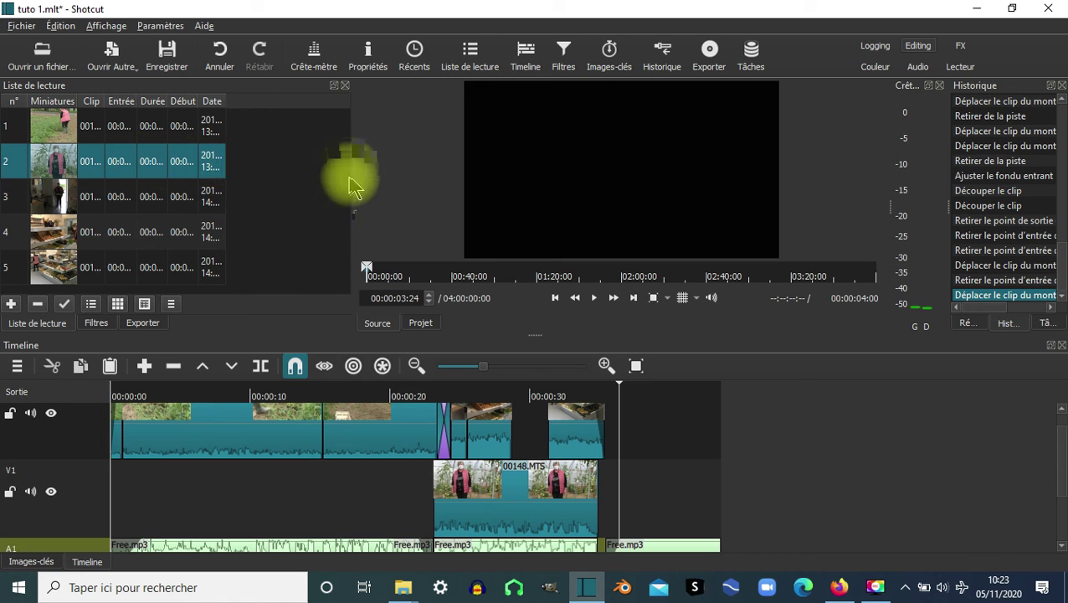
left_click_drag(353, 200, 384, 209)
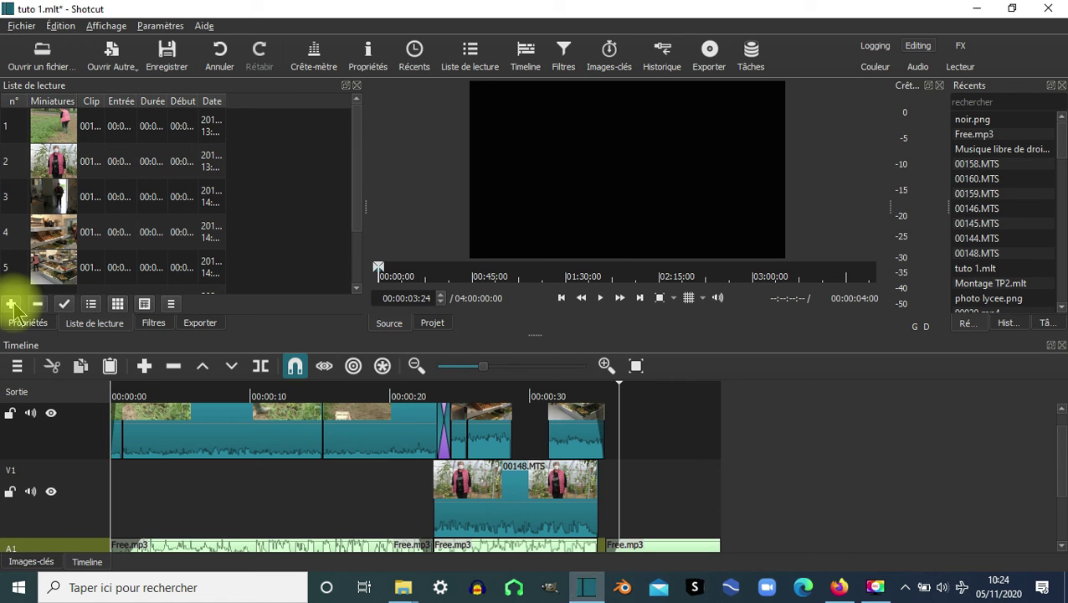
left_click_drag(353, 171, 353, 233)
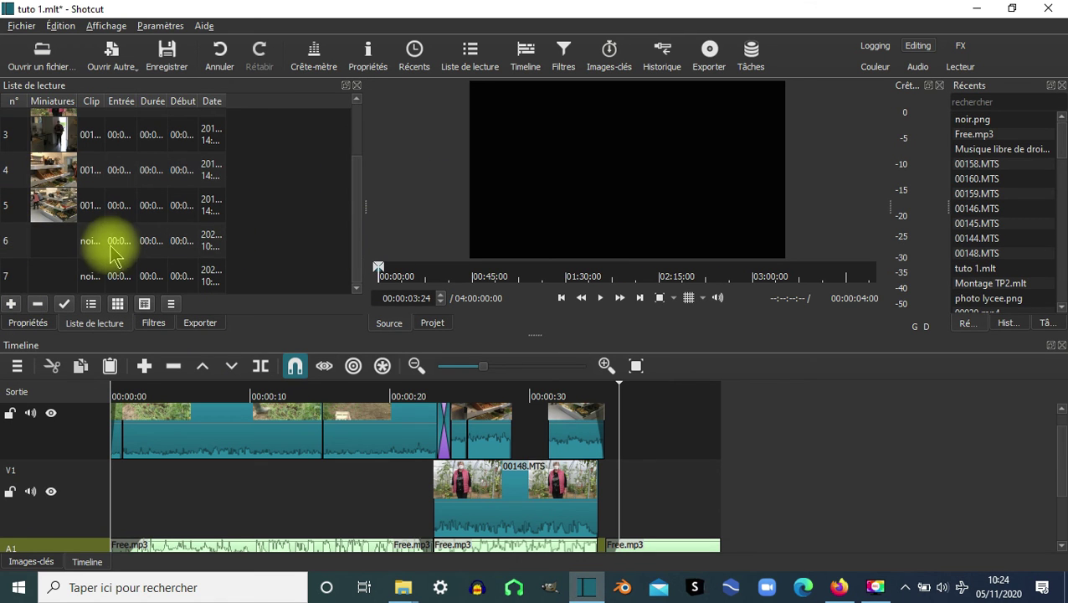
Place noir.png from the playlist on track V2 directly after clip 00160.MTS, with the playhead over it at 00:00:36:10
left_click(51, 247)
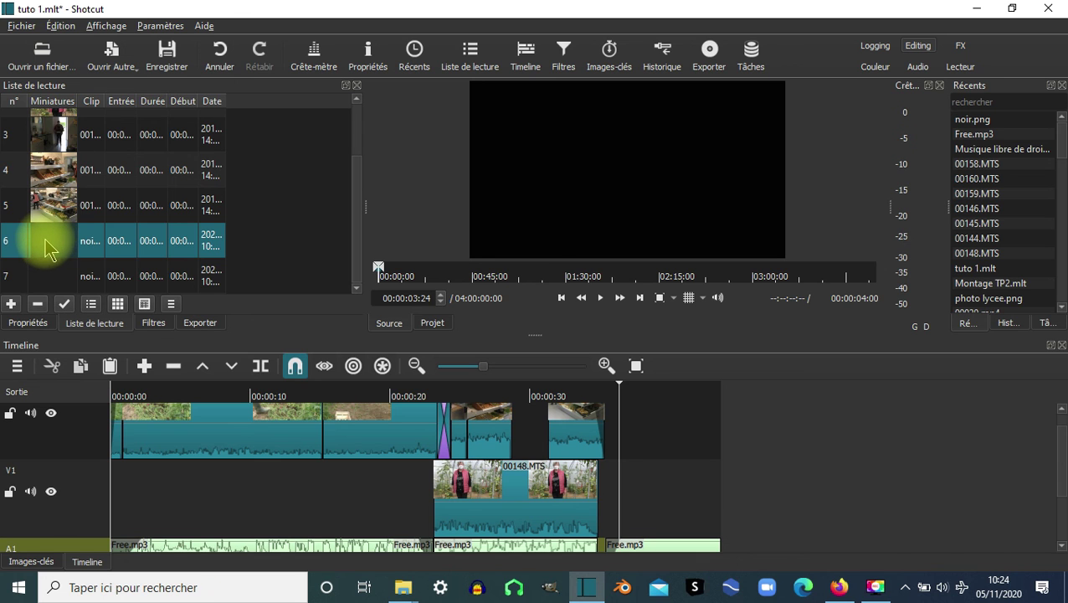
left_click_drag(46, 247, 625, 429)
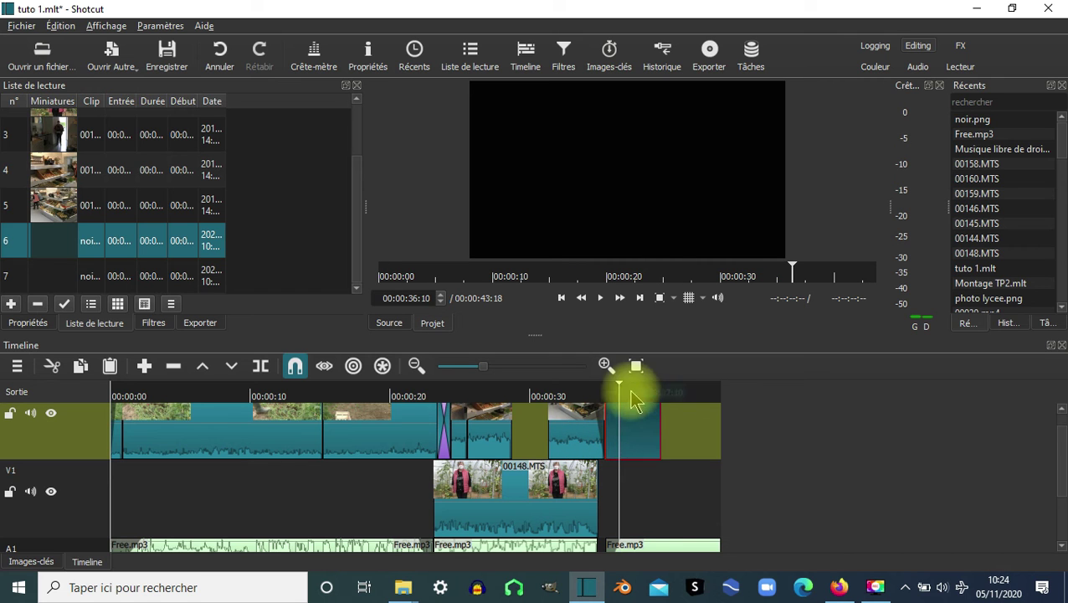
mouse_move(615, 390)
left_mouse_down()
mouse_move(598, 392)
mouse_move(621, 392)
left_mouse_up()
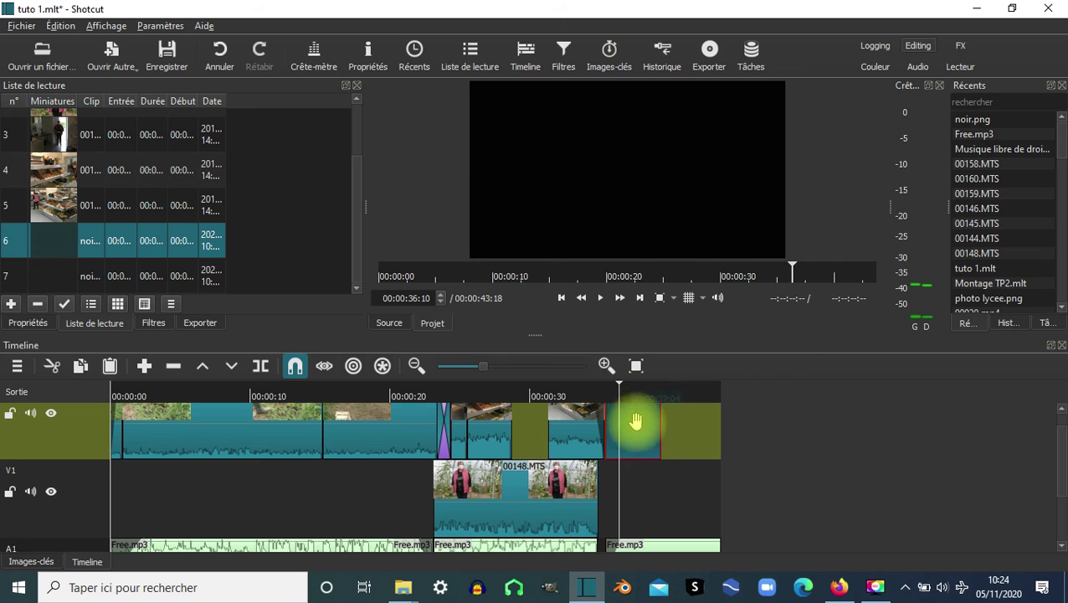
Add the Texte: Simple video filter to the noir.png clip and replace its timecode text with the author's surname
left_click(563, 52)
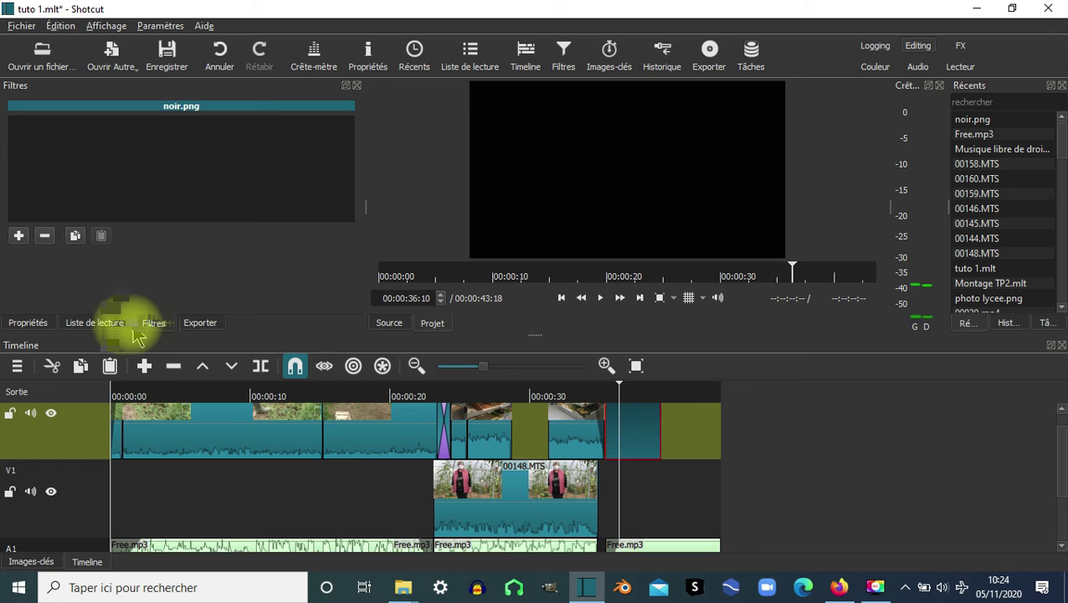
left_click(96, 325)
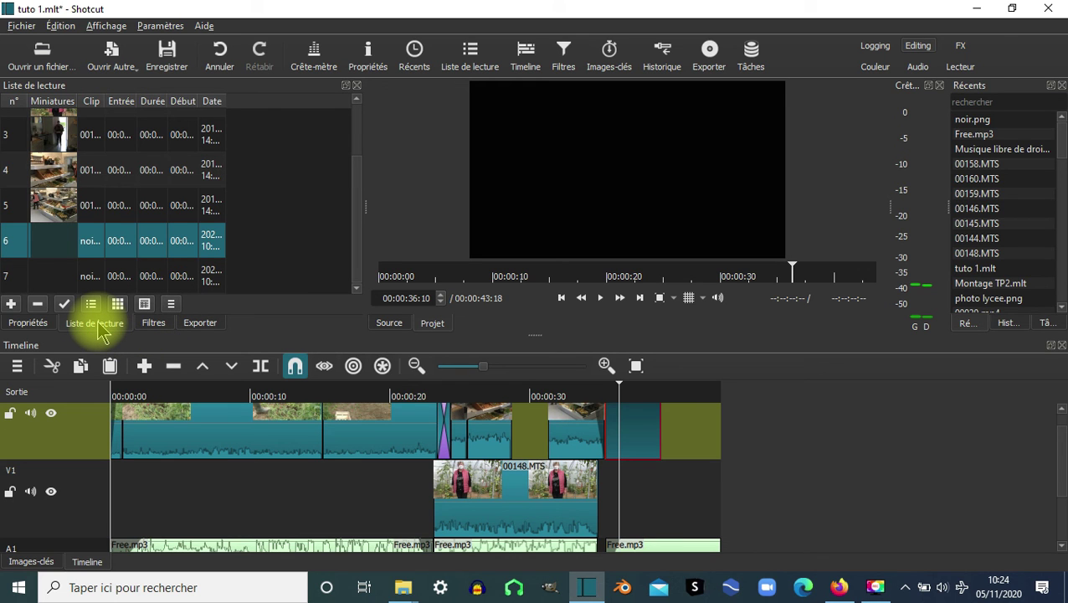
left_click(153, 323)
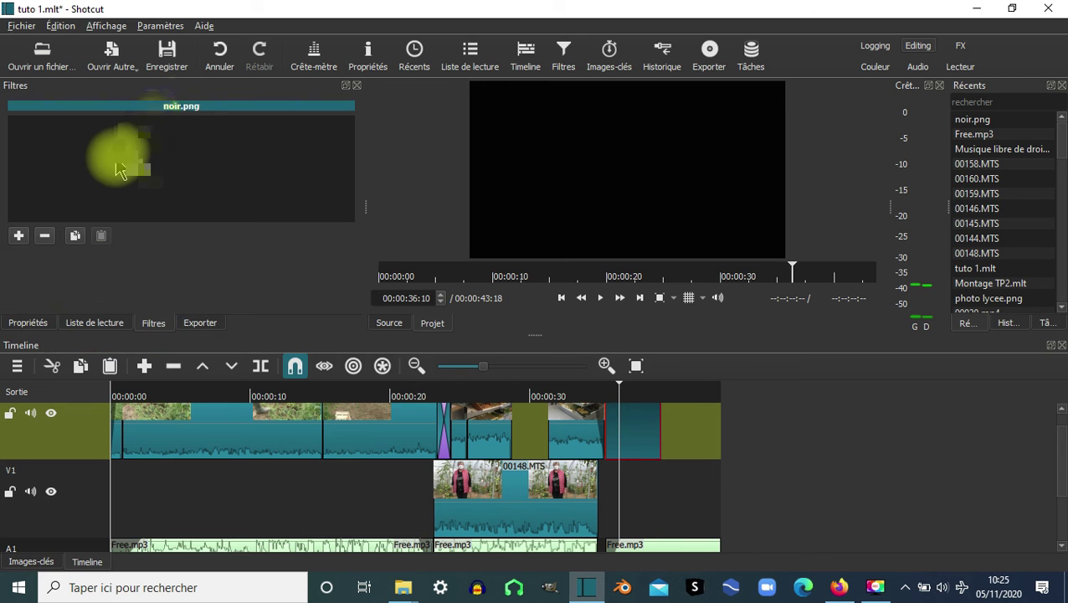
left_click(18, 236)
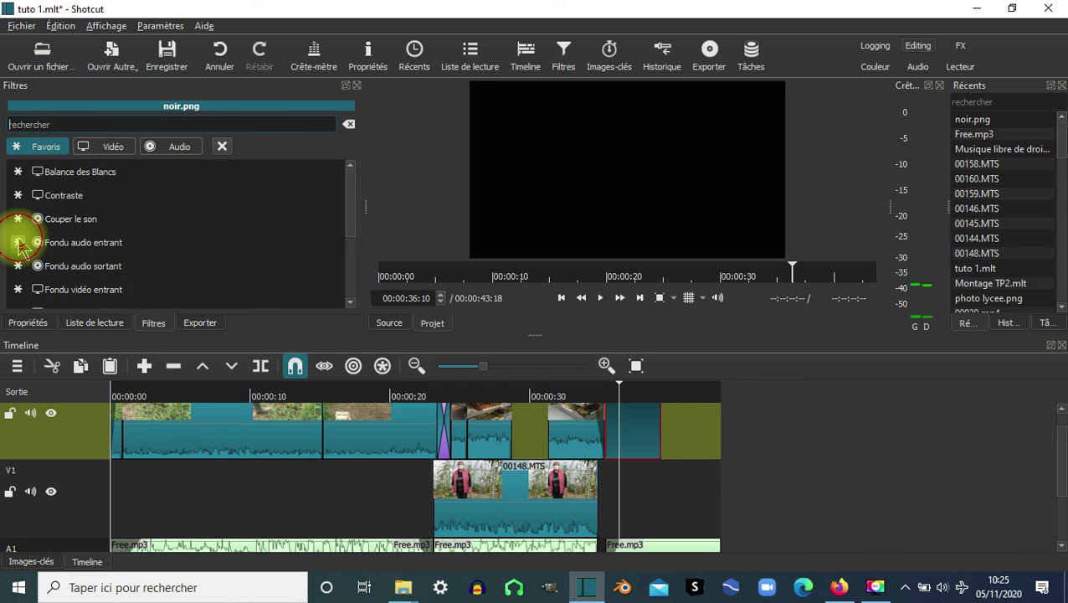
left_click(59, 124)
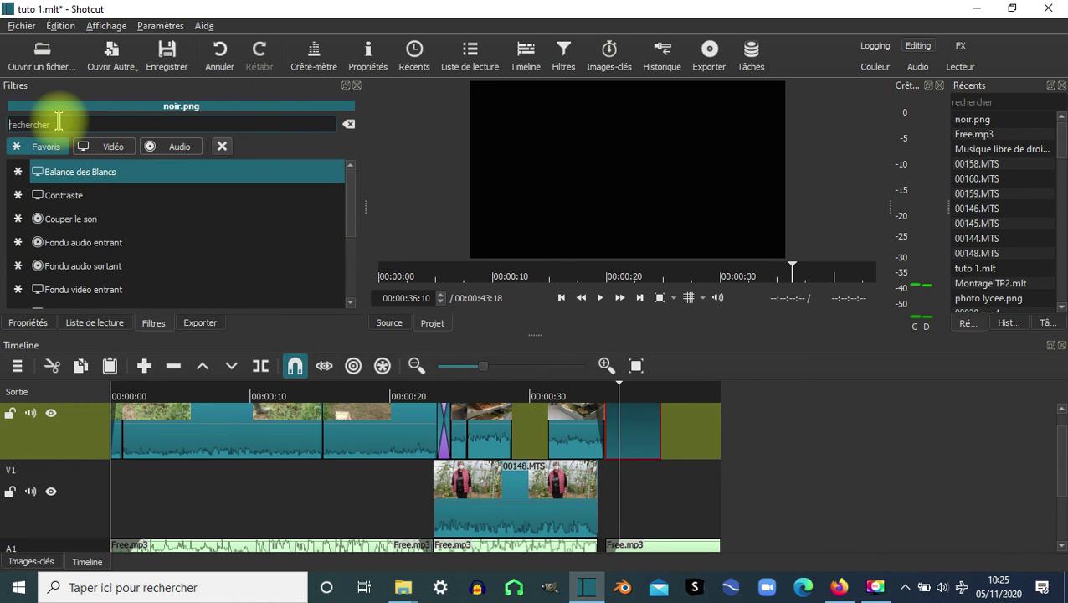
left_click(109, 147)
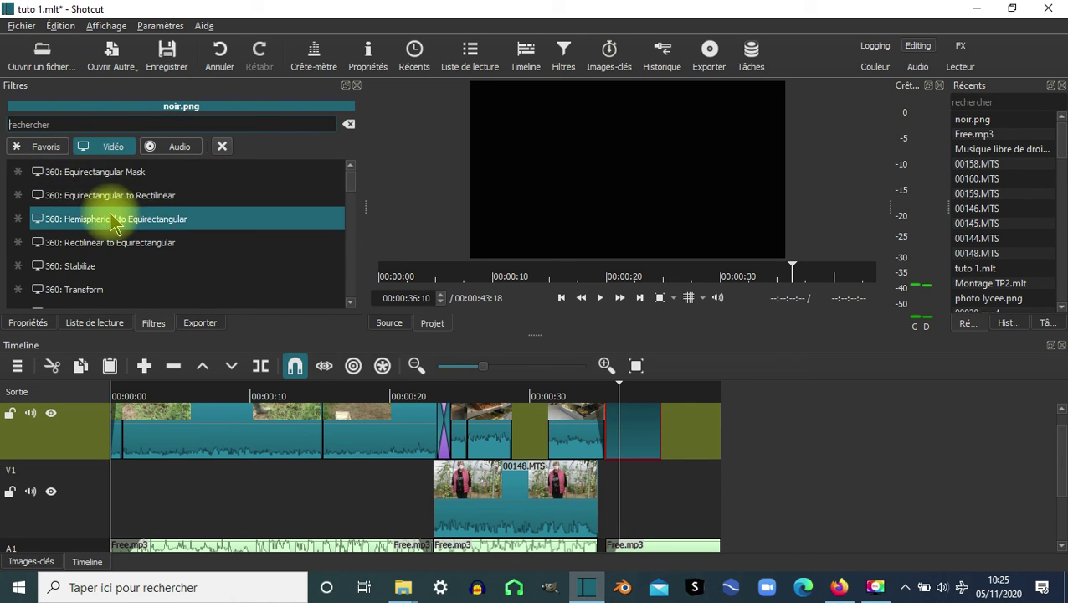
scroll(114, 226, "down", 10)
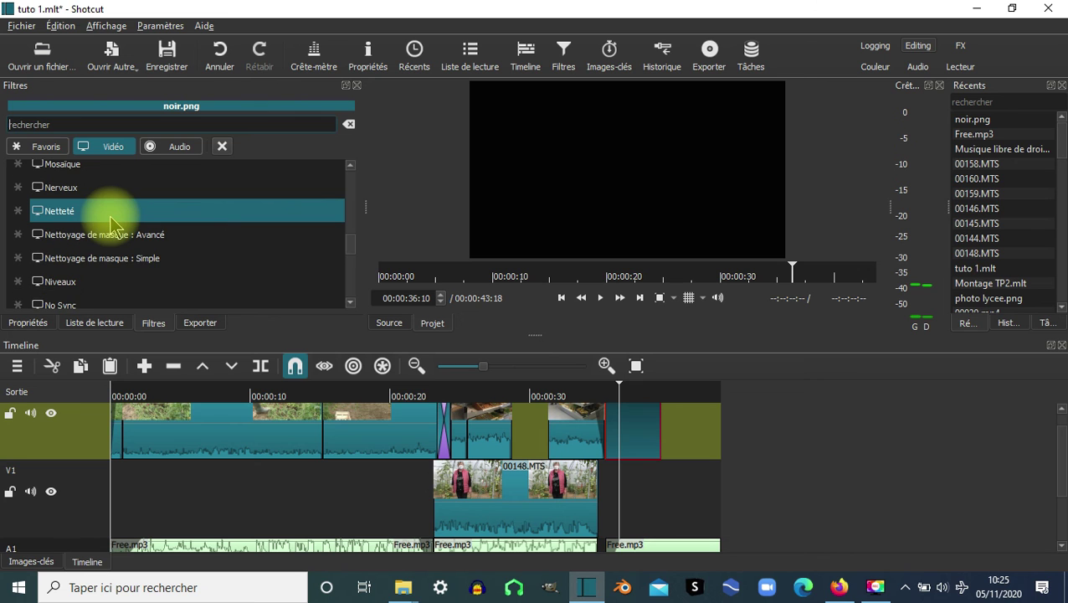
scroll(113, 226, "down", 10)
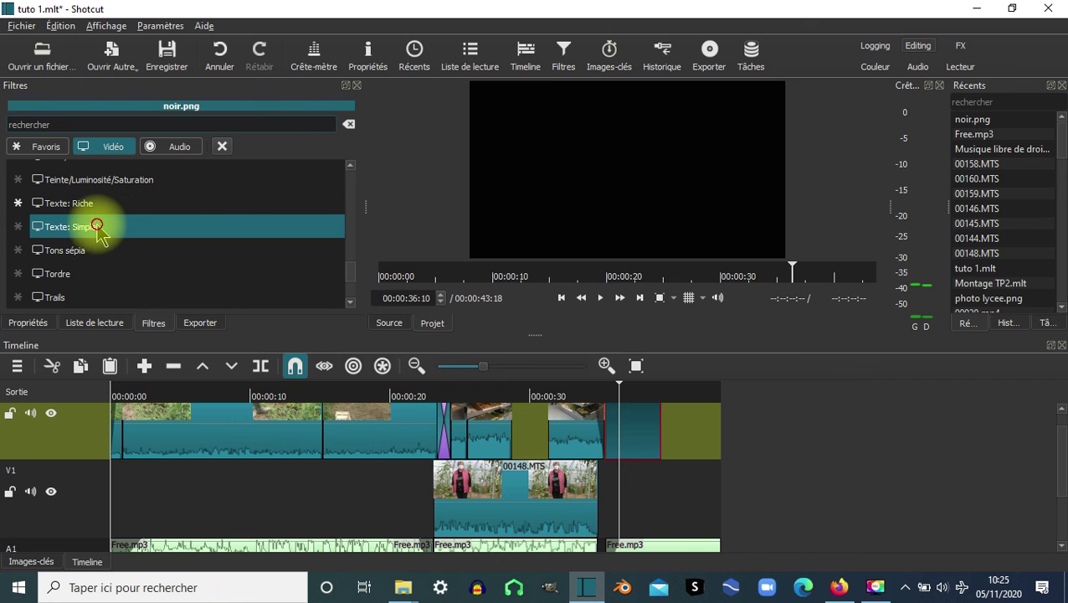
left_click(99, 228)
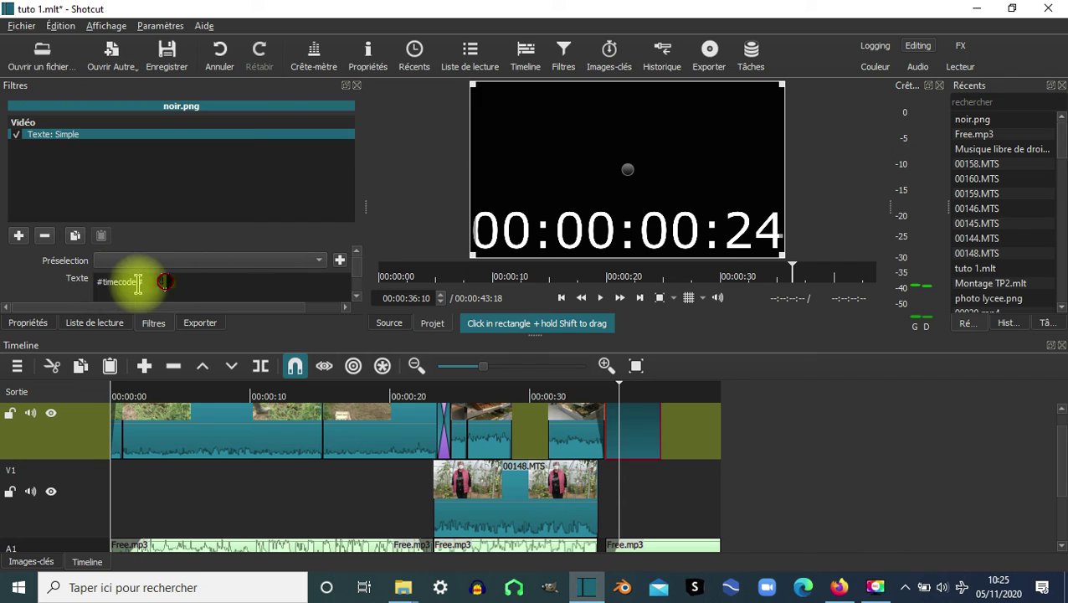
left_click_drag(144, 283, 87, 289)
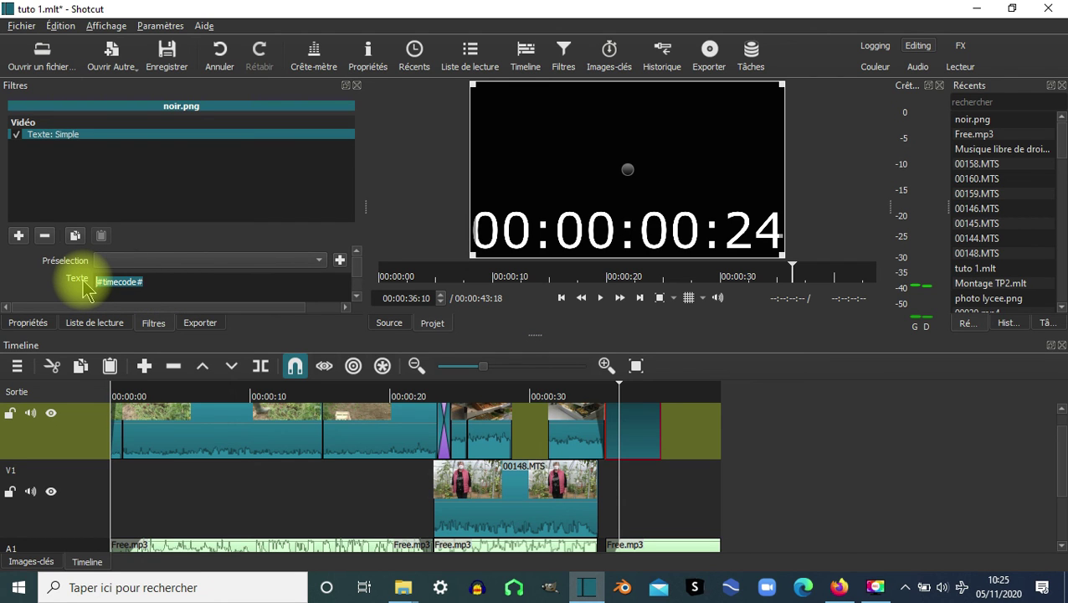
type("desaindes")
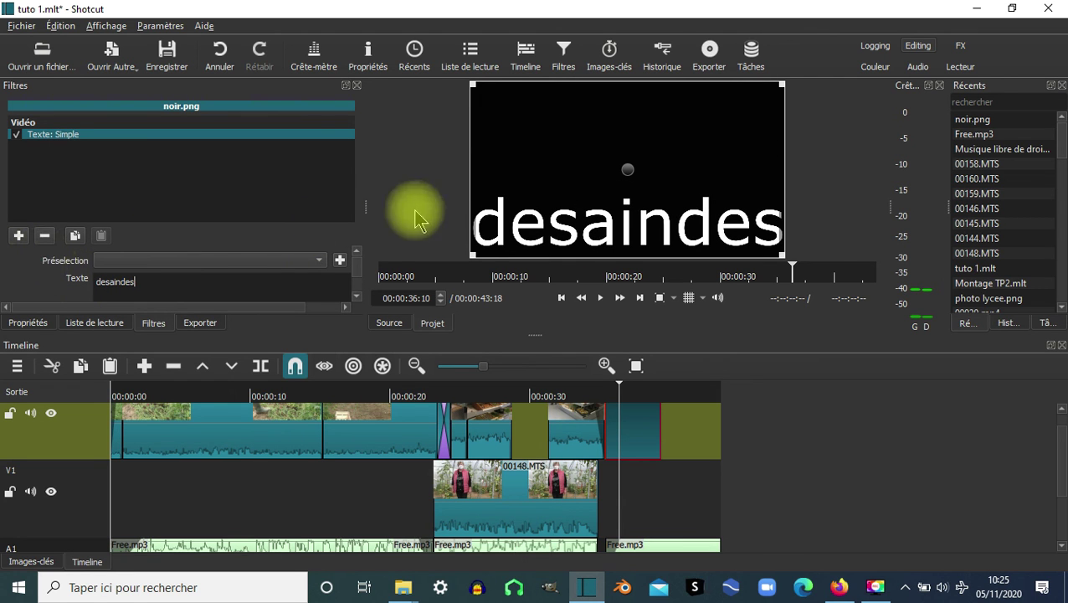
Shrink the title's text frame in the preview and move it to the upper middle of the picture
left_click_drag(474, 84, 557, 147)
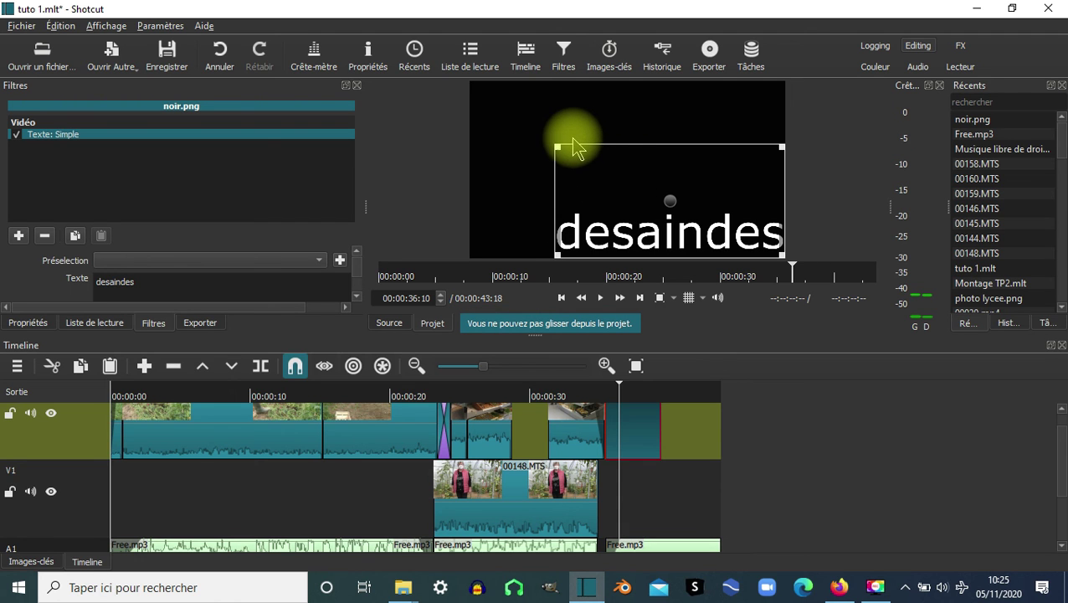
left_click(707, 203)
left_click_drag(708, 203, 620, 131)
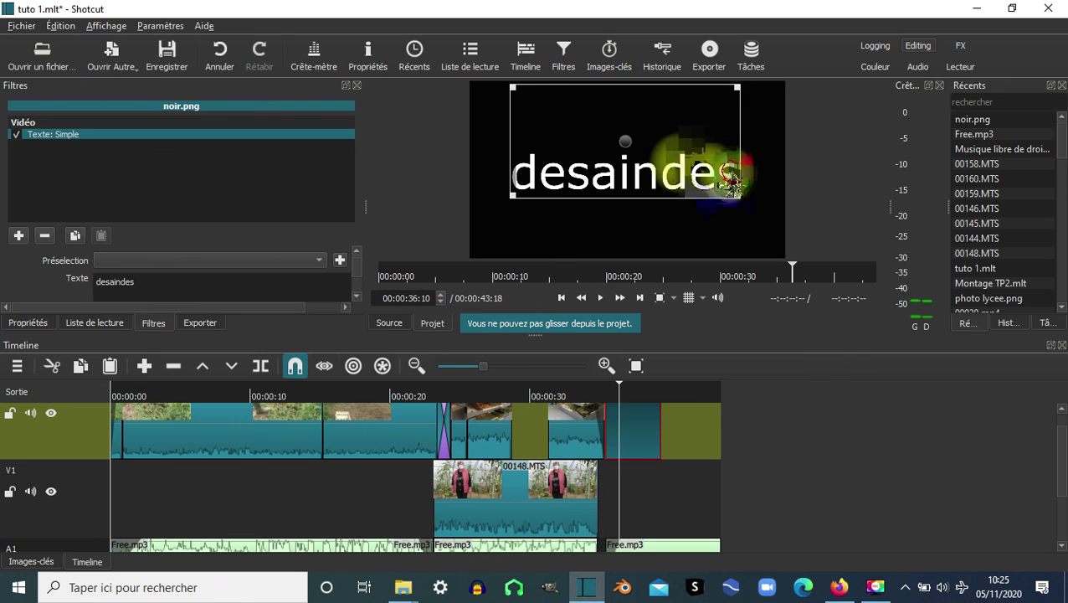
Apply the Balayage depuis la gauche preset to the text filter and move the playhead to 00:00:37:04 on the noir.png clip
left_click(322, 262)
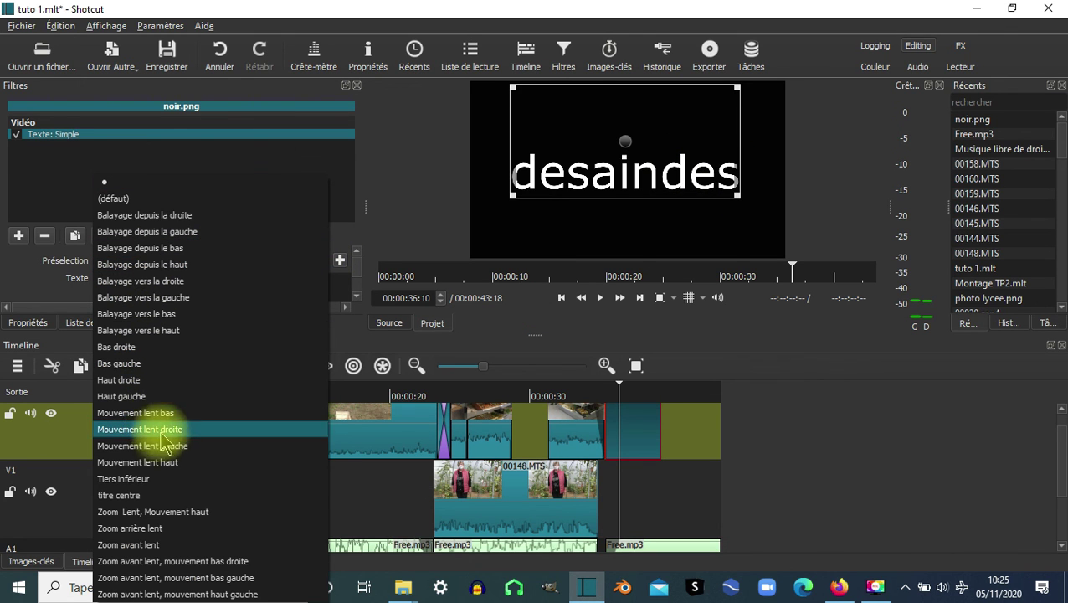
left_click(176, 232)
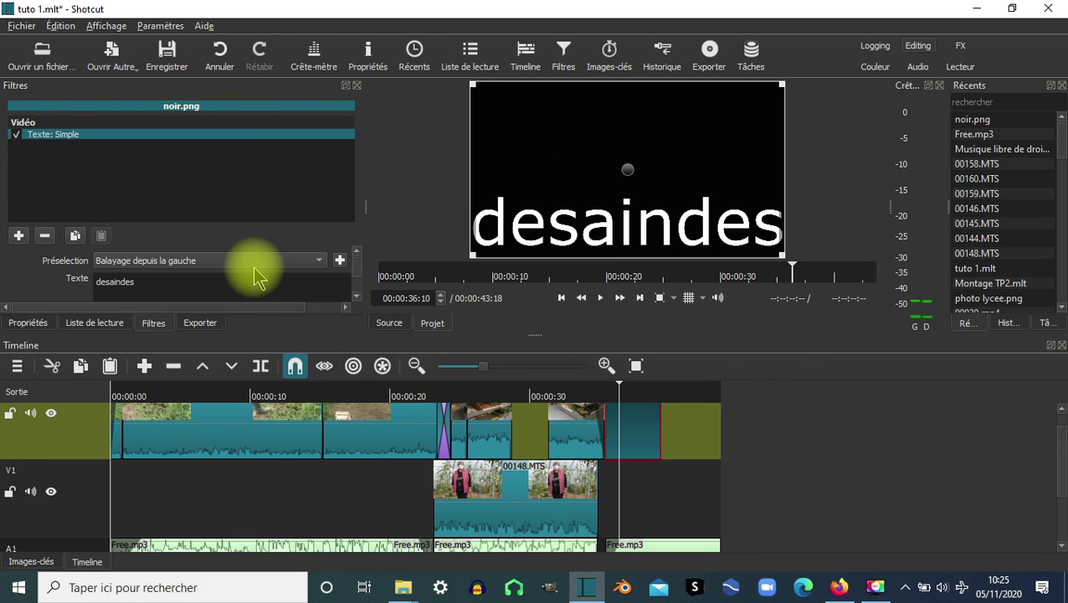
mouse_move(619, 387)
left_mouse_down()
mouse_move(609, 402)
mouse_move(634, 406)
mouse_move(613, 396)
mouse_move(609, 409)
mouse_move(629, 406)
left_mouse_up()
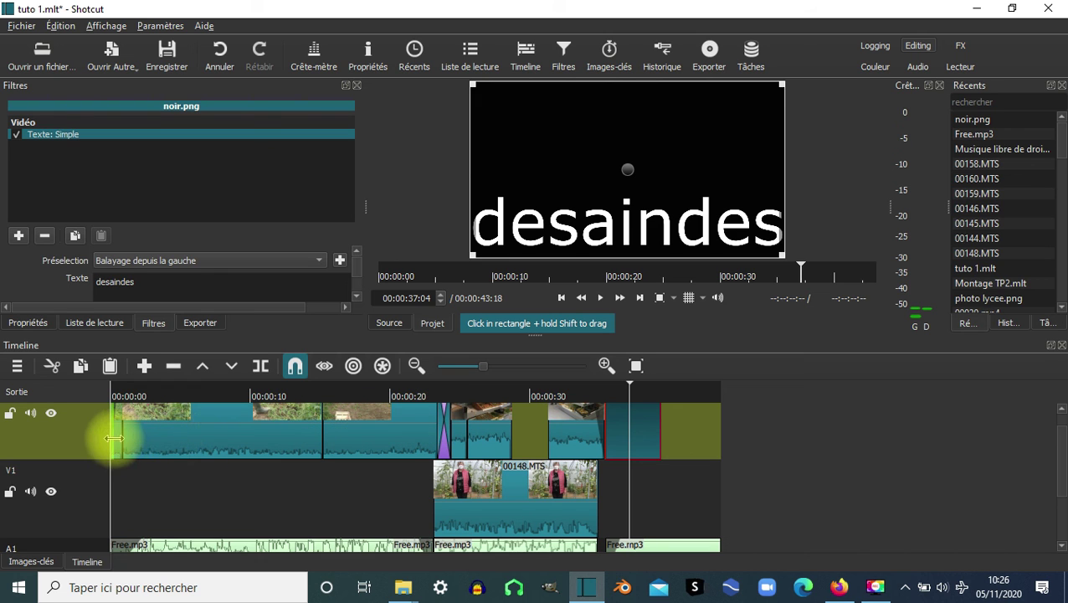
left_click(626, 426)
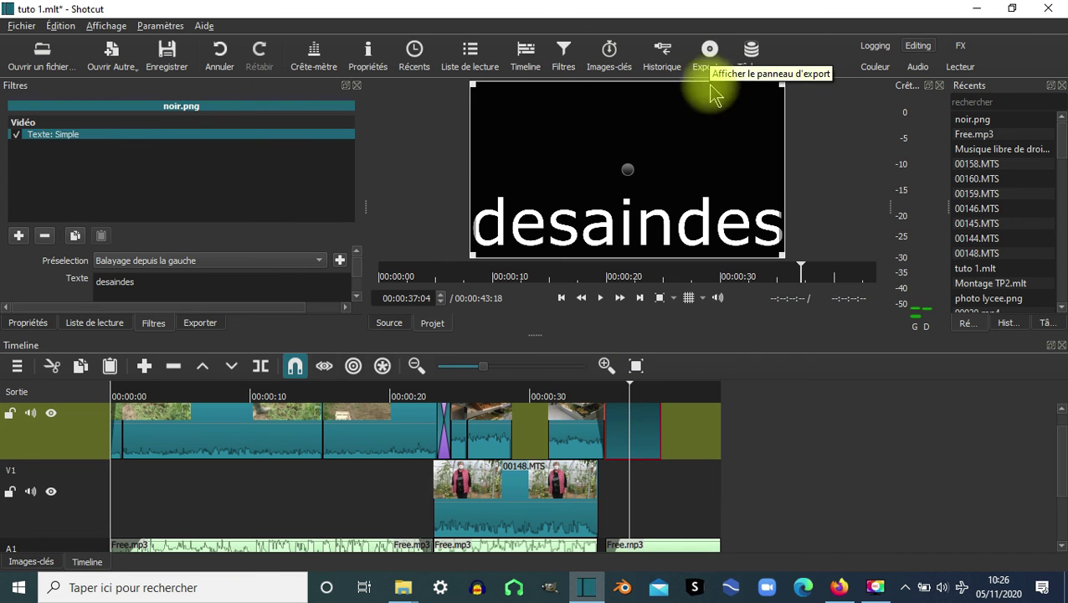
Choose the H.264 High Profile export preset and review its advanced video settings
left_click(710, 57)
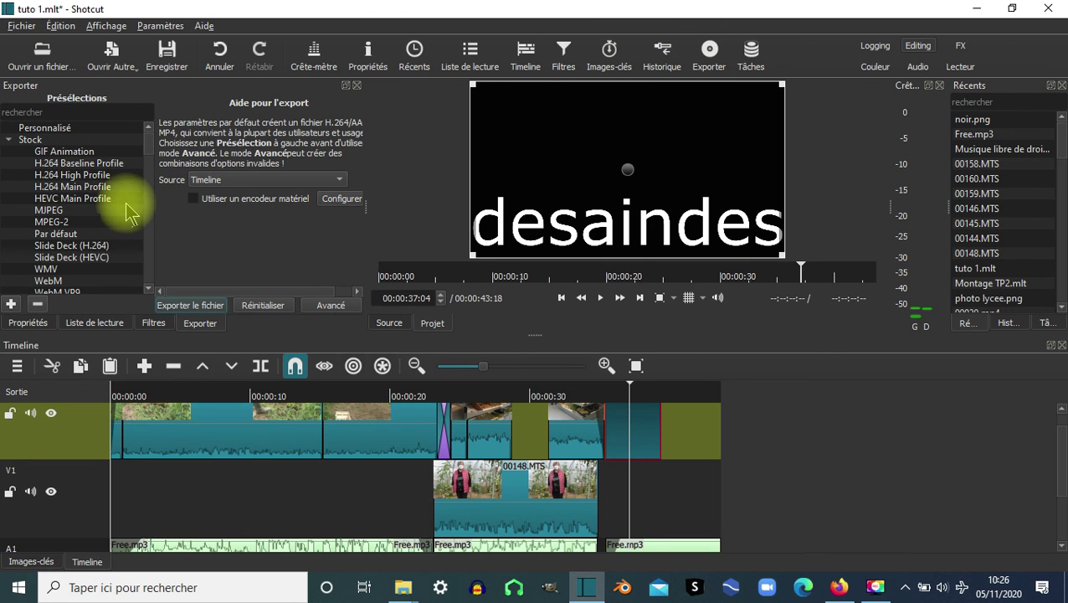
left_click(149, 145)
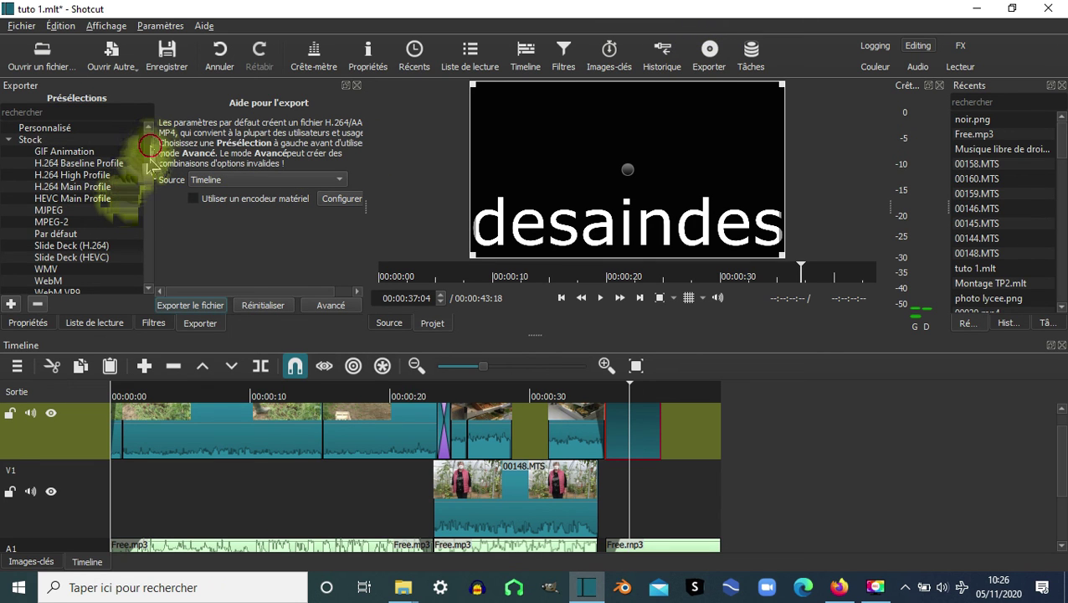
scroll(153, 164, "down", 3)
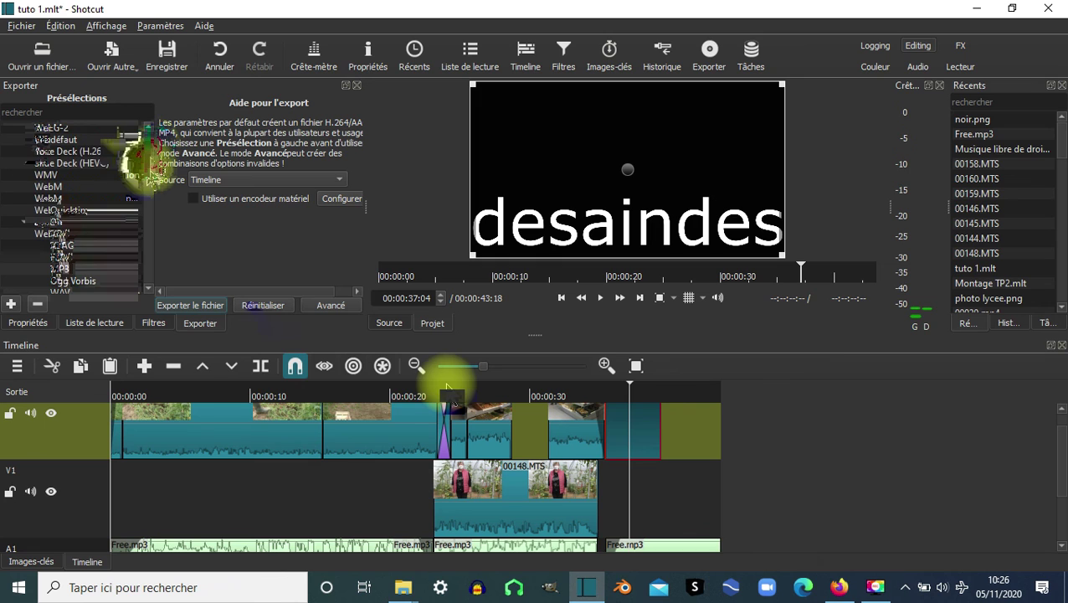
left_click(984, 557)
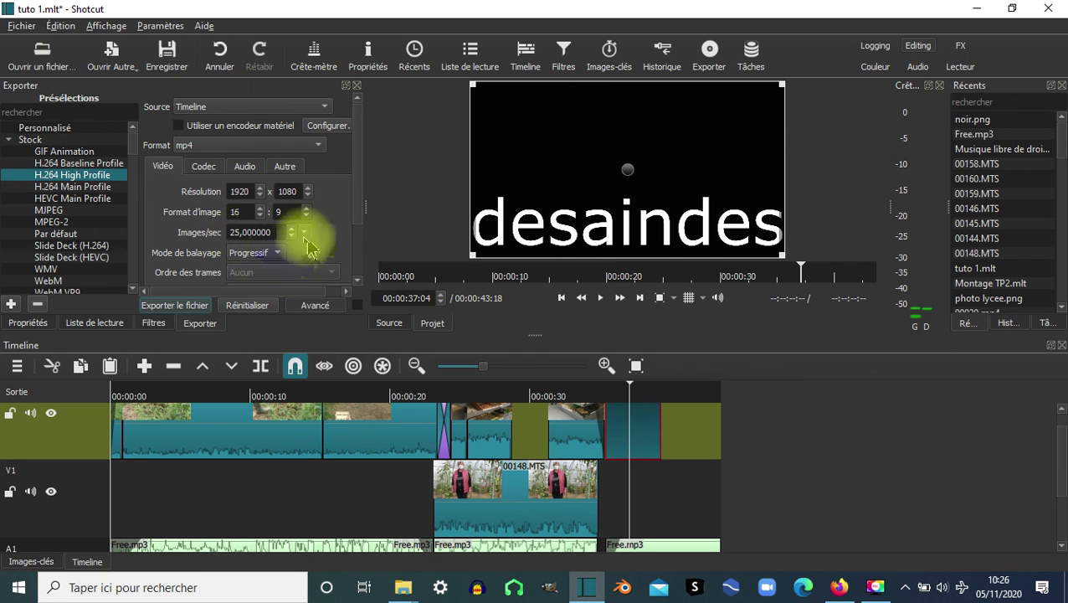
left_click_drag(352, 172, 359, 216)
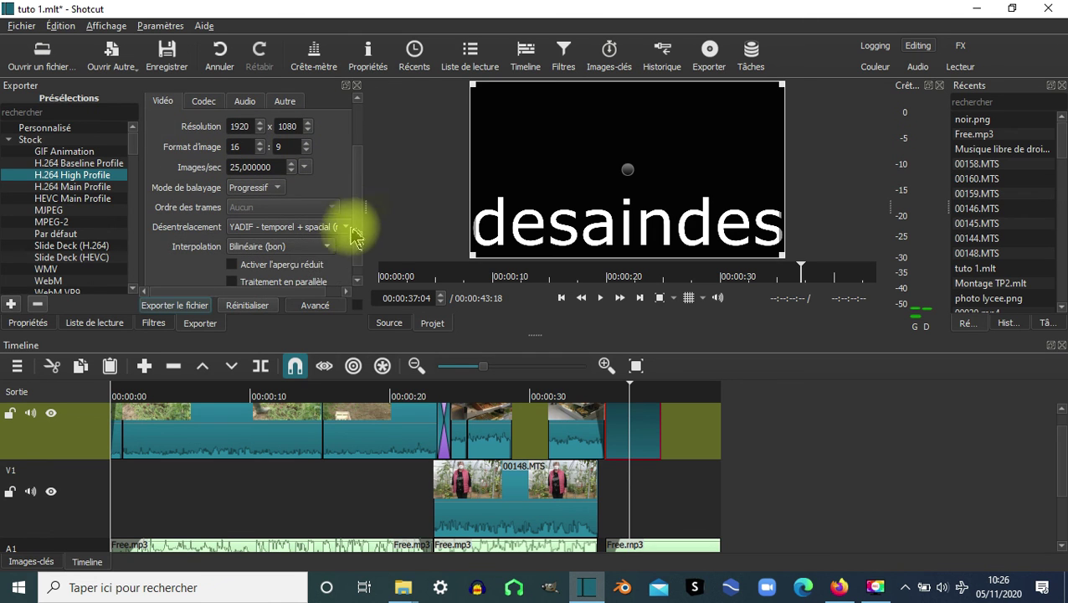
left_click(324, 306)
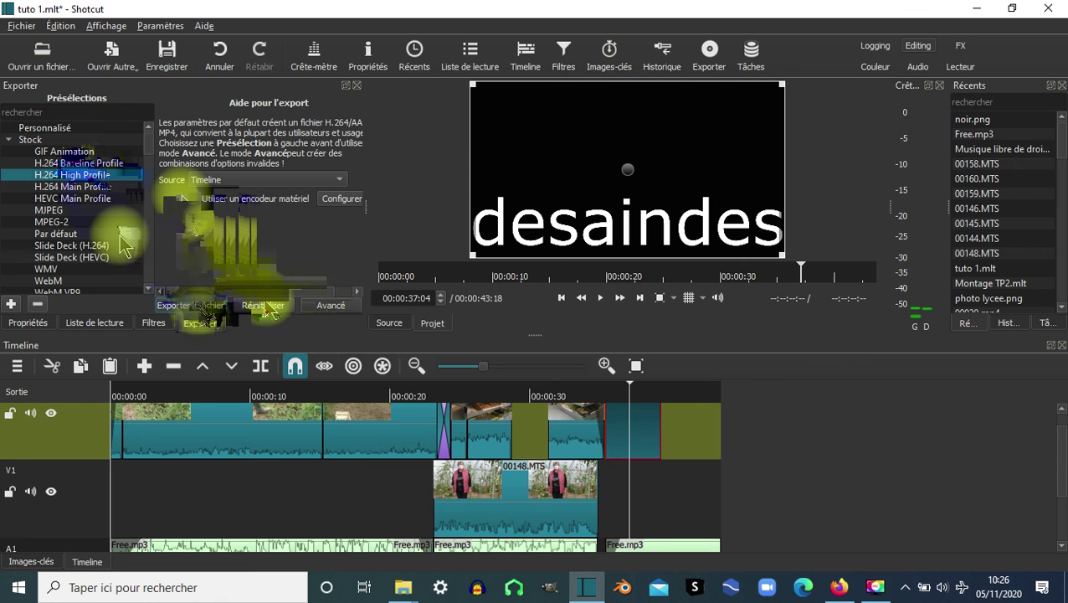
Export the timeline as tuto 1.mp4 into the ESC video folder on the desktop
left_click(193, 304)
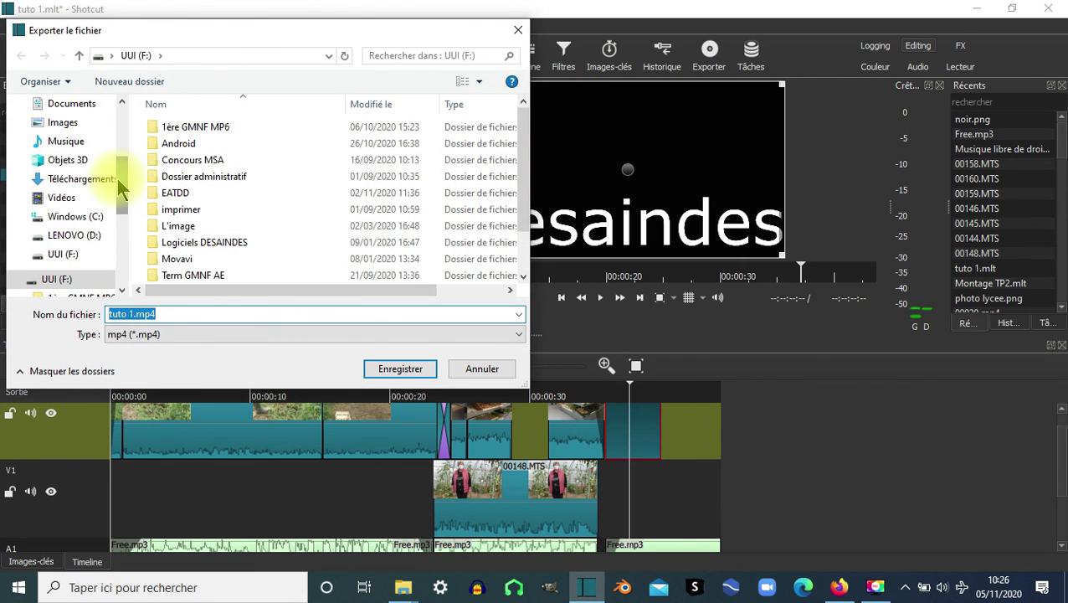
left_click_drag(120, 188, 119, 143)
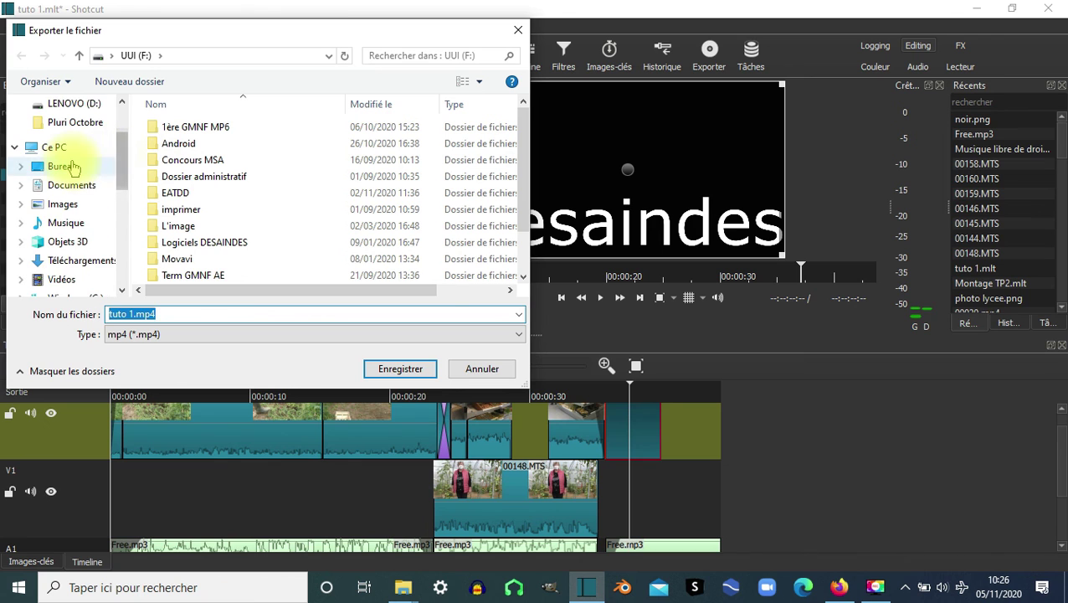
left_click(67, 167)
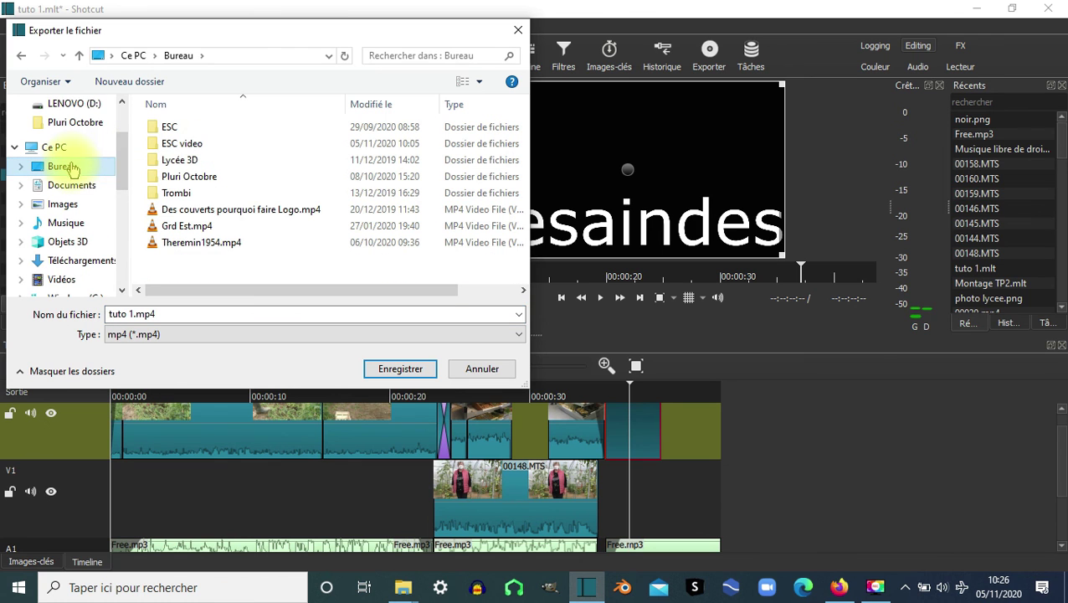
double_click(183, 143)
left_click(286, 316)
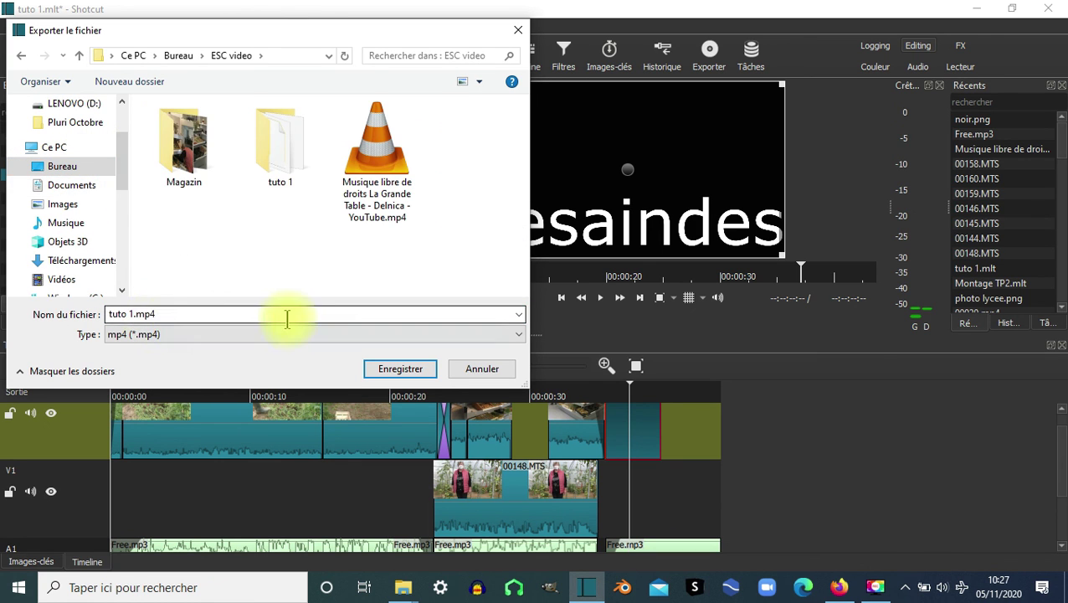
left_click(399, 369)
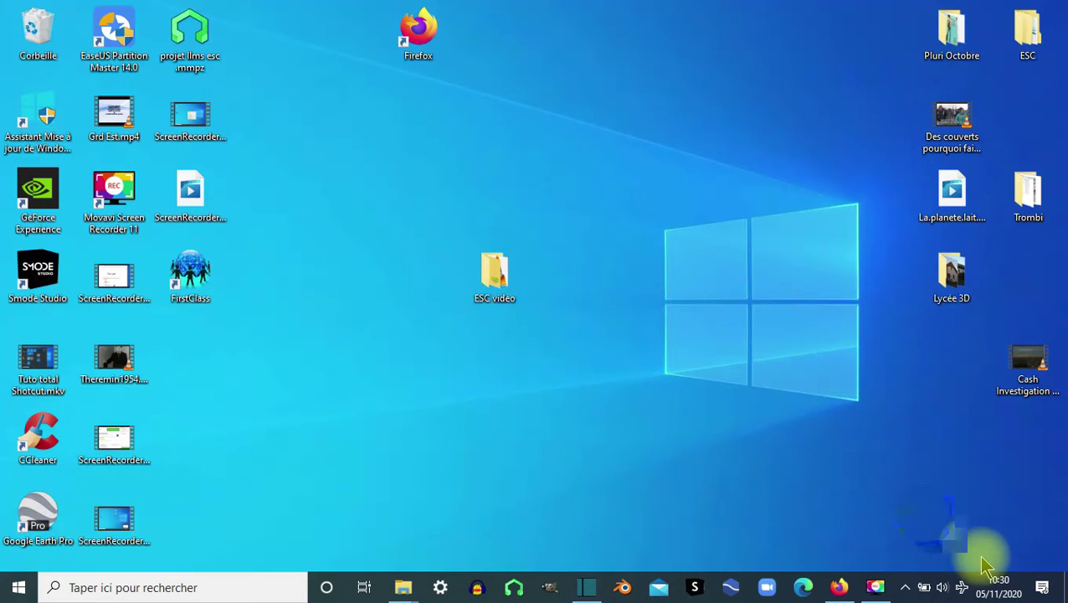
Check the tuto 1.mp4 export task in Shotcut, minimize the program and open the ESC video folder on the desktop
double_click(501, 278)
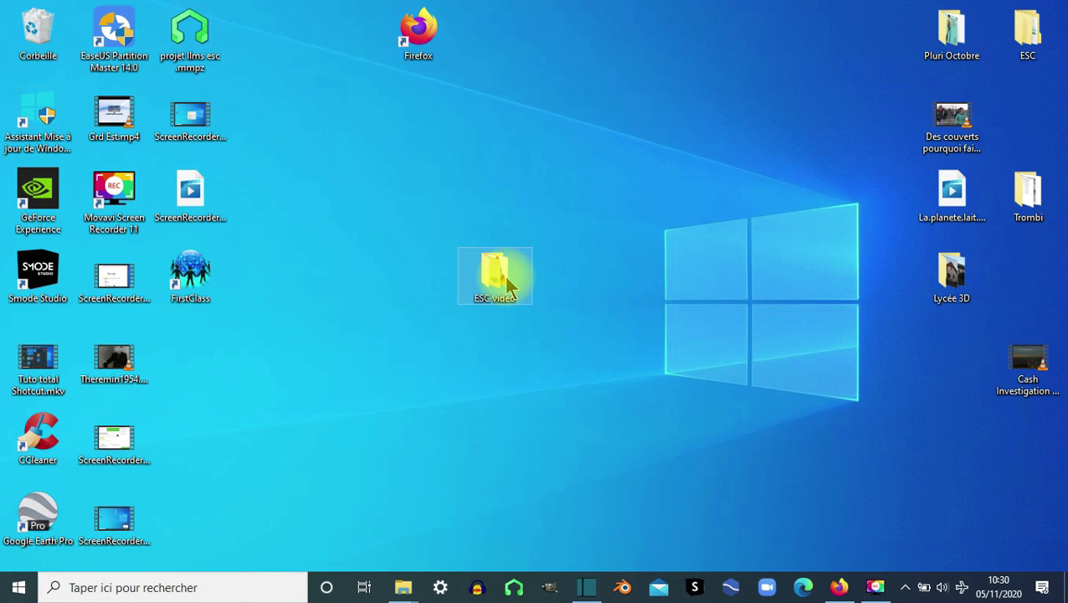
left_click(588, 586)
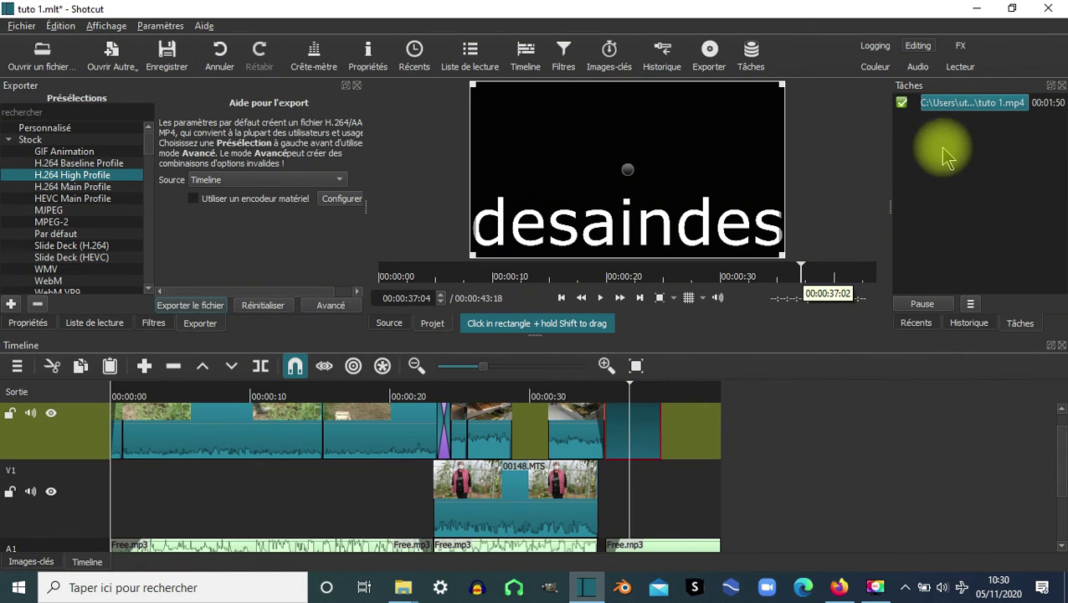
left_click(1013, 9)
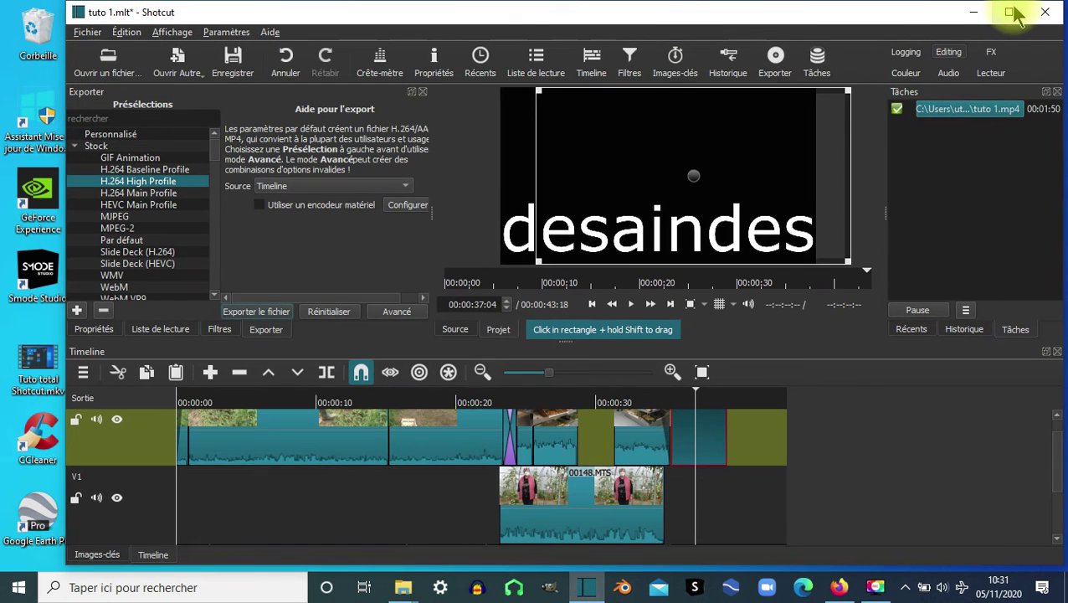
left_click(972, 12)
left_click(501, 293)
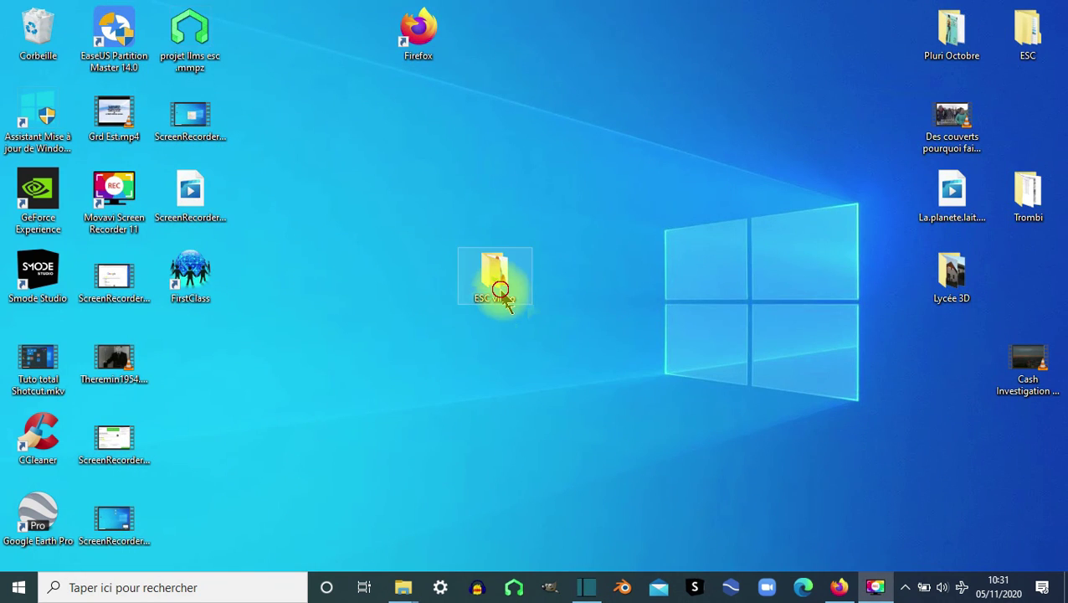
double_click(501, 291)
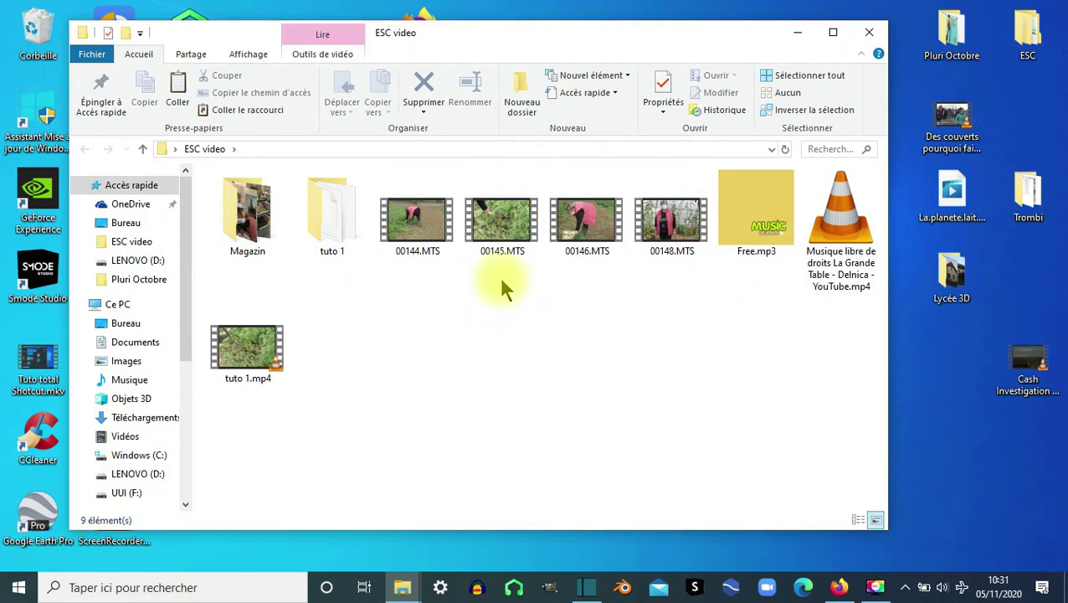
Locate the exported tuto 1.mp4 in the ESC video folder and open the tuto 1 project folder
left_click(243, 350)
left_click_drag(247, 356, 404, 371)
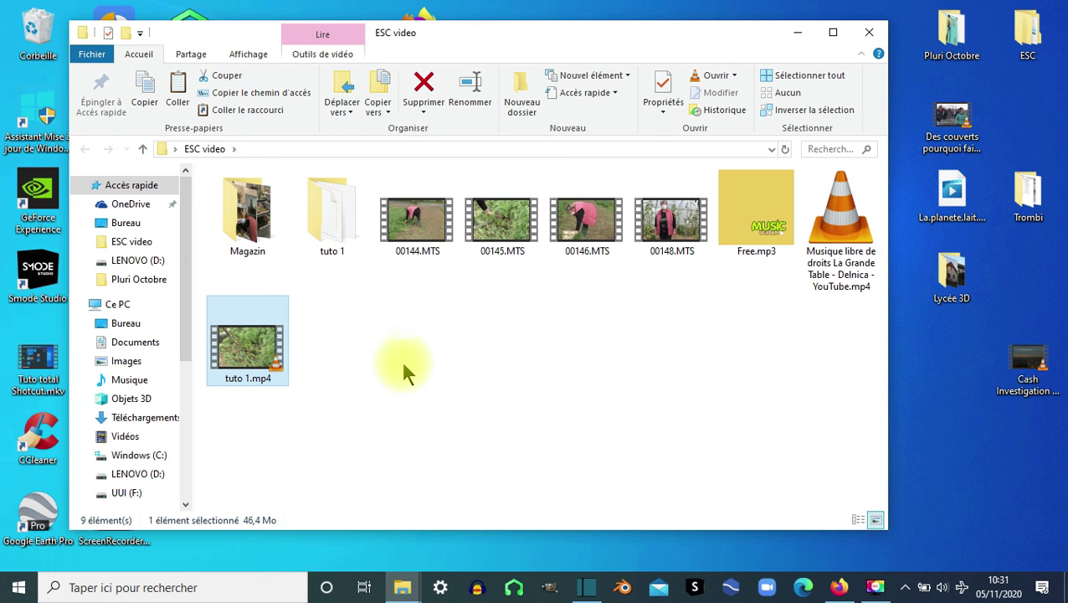
double_click(333, 220)
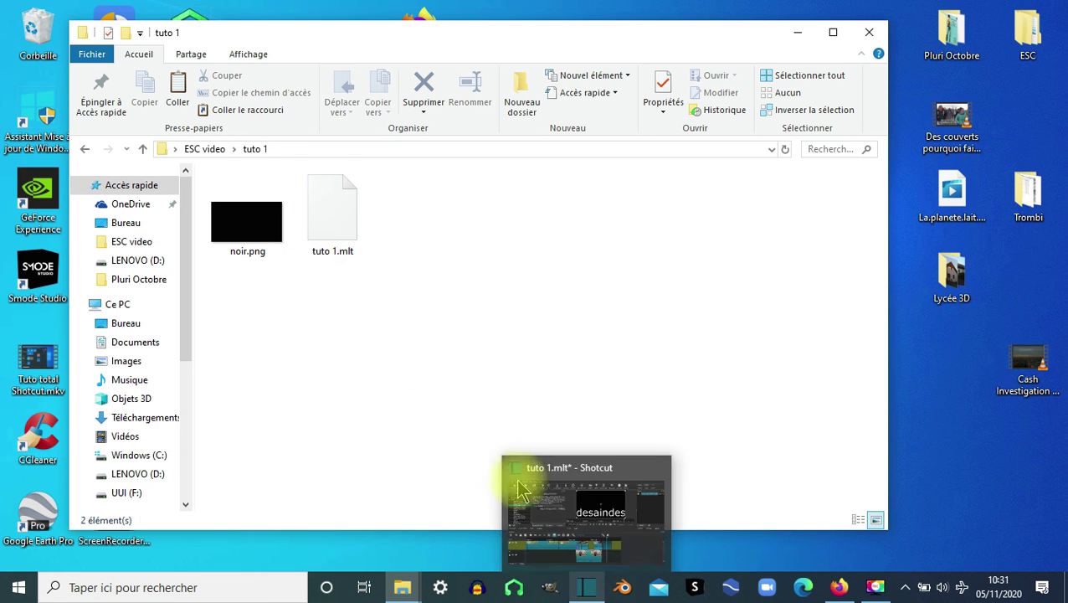
Point out the tuto 1.mlt project file, return to the ESC video folder and select the exported tuto 1.mp4
left_click(342, 224)
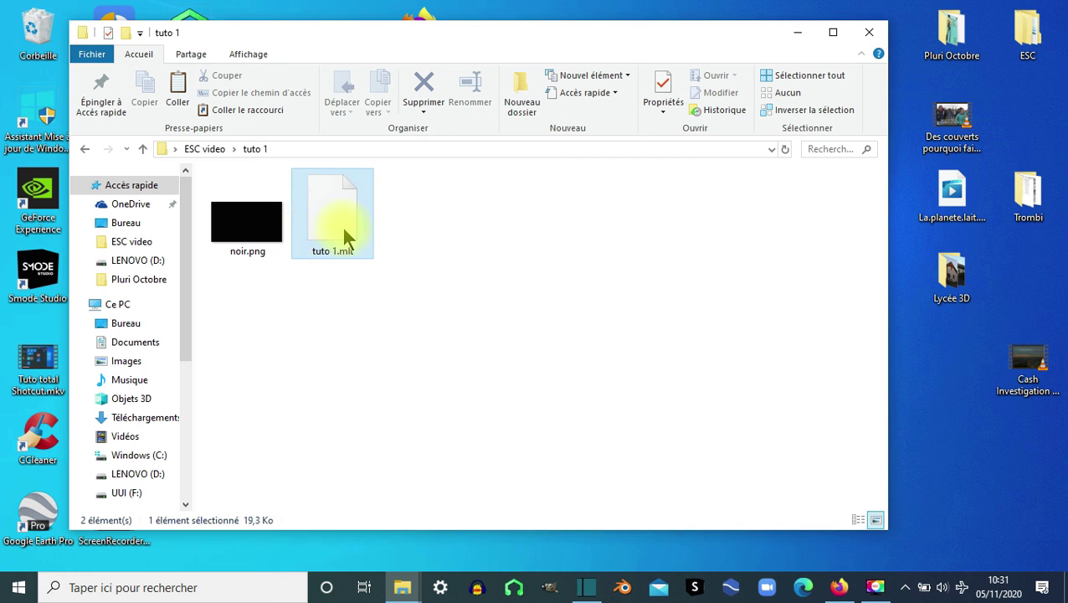
left_click(86, 145)
left_click(251, 359)
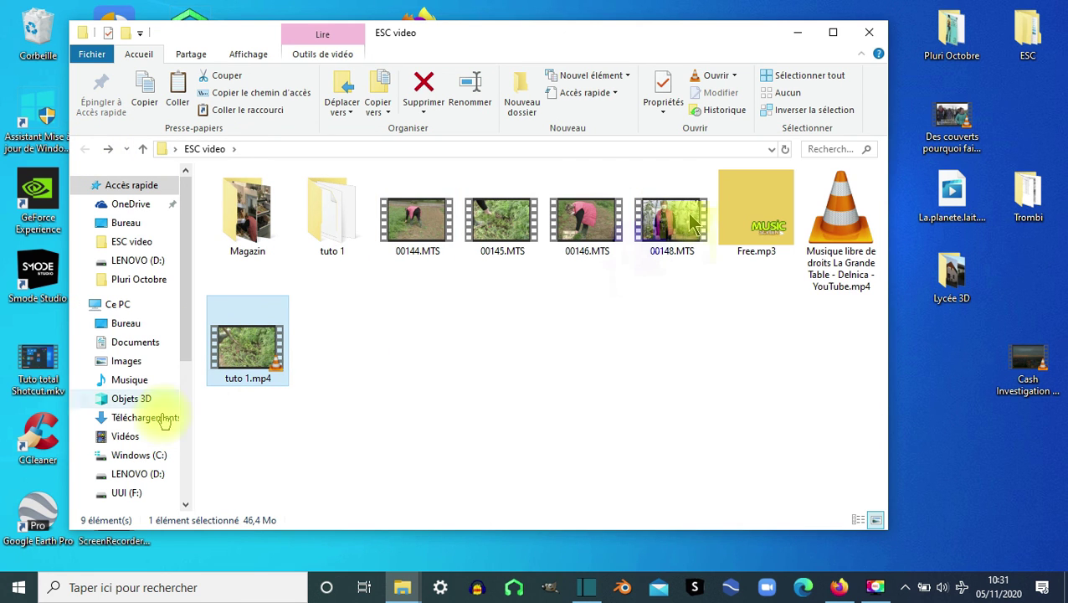
Play tuto 1.mp4 in VLC, check its beginning, middle transitions and closing title, and close the player
double_click(249, 347)
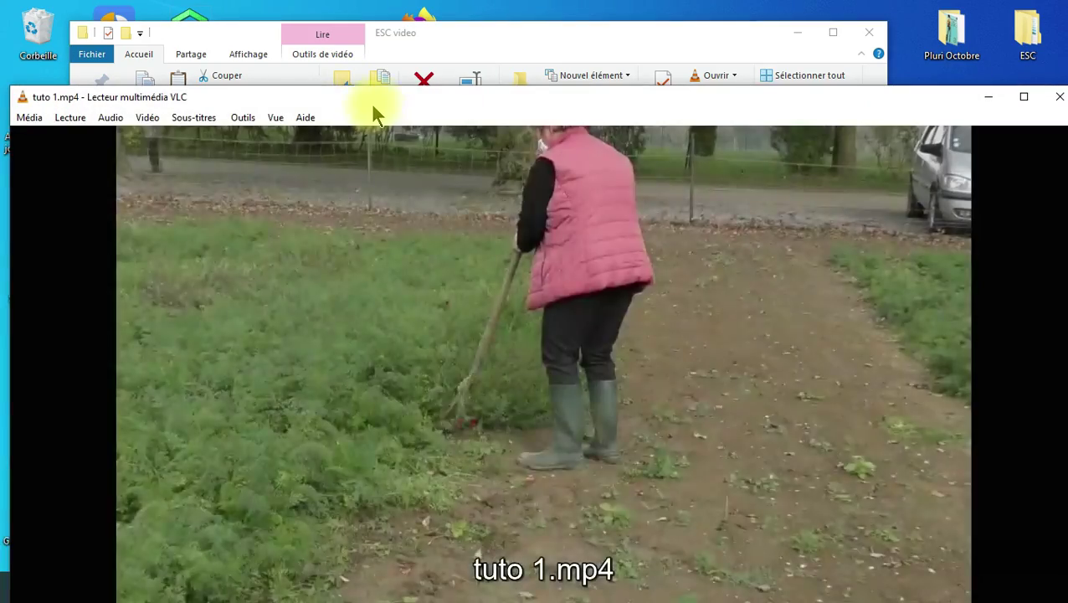
left_click_drag(371, 102, 366, 60)
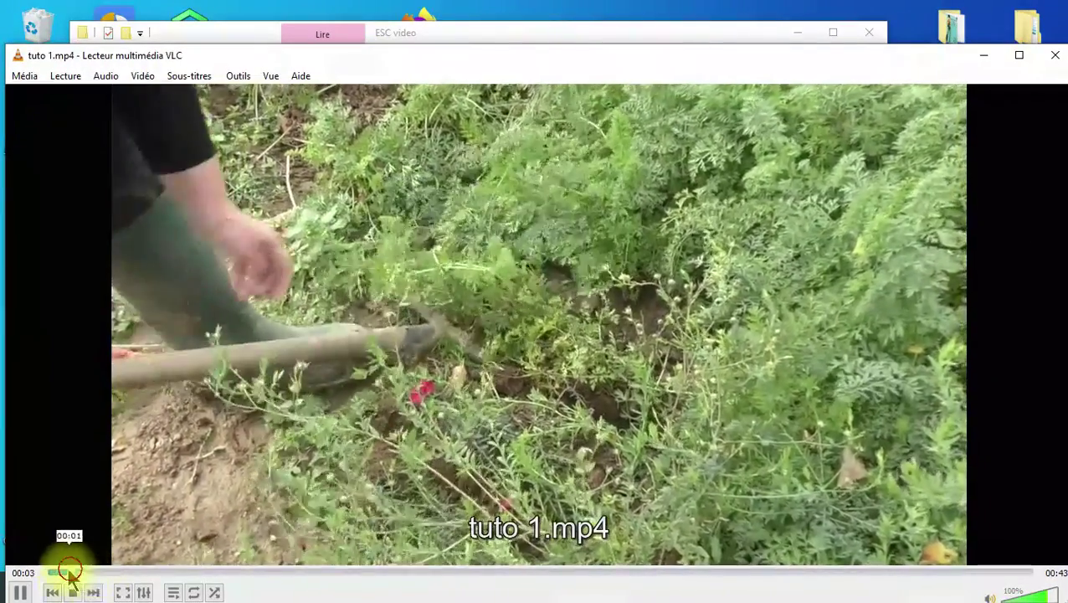
left_click(39, 575)
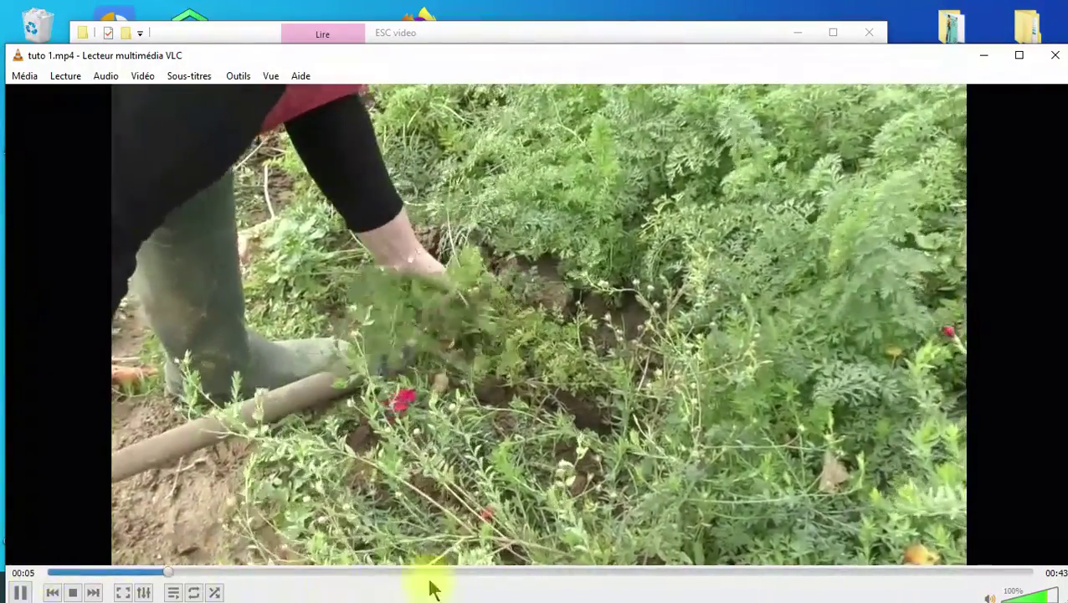
left_click(464, 572)
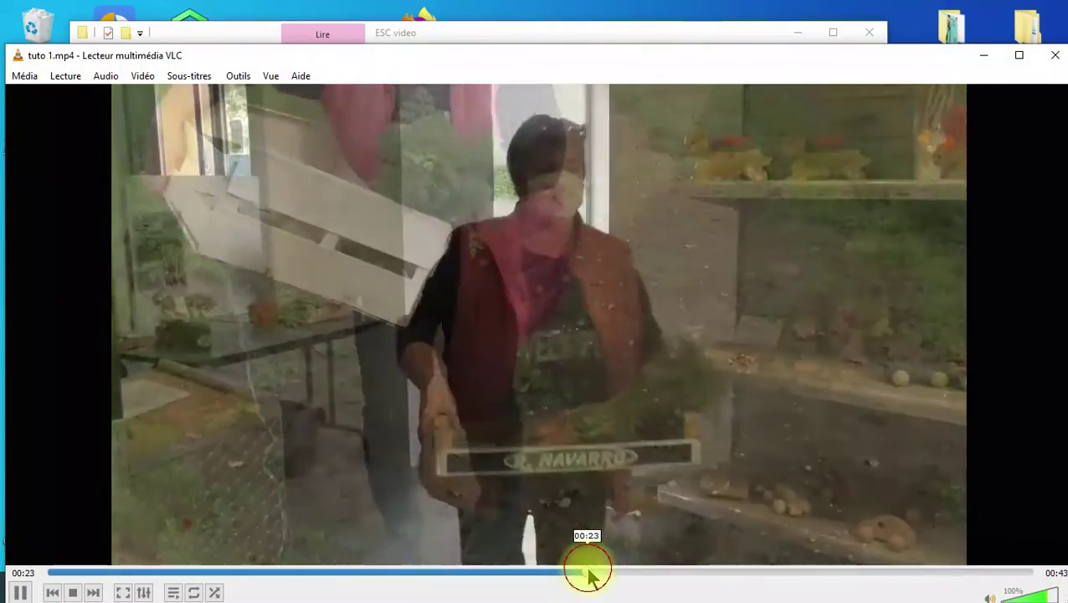
left_click(589, 573)
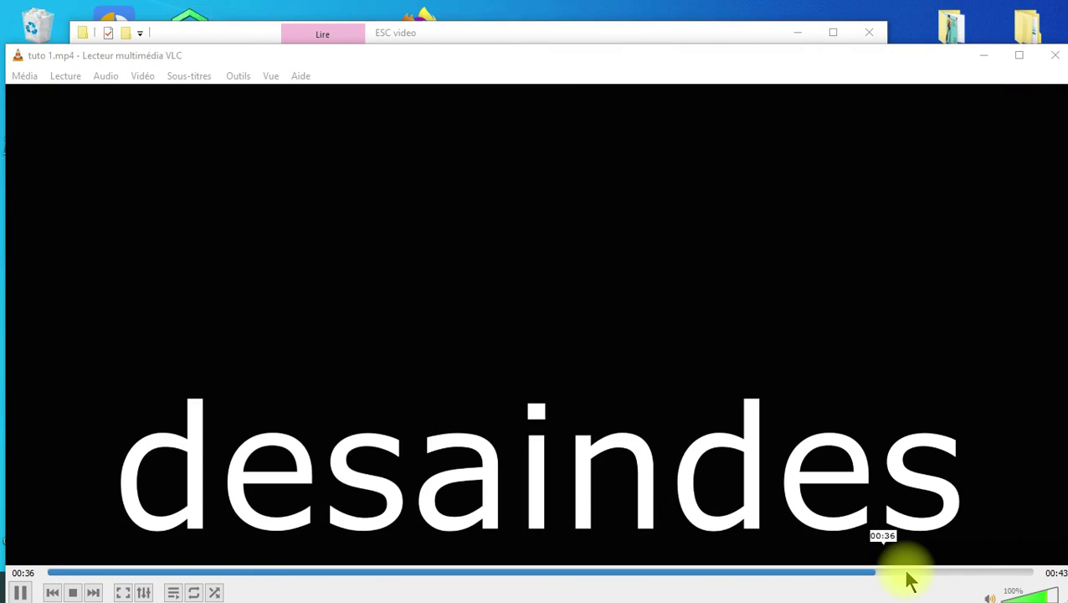
left_click(1053, 57)
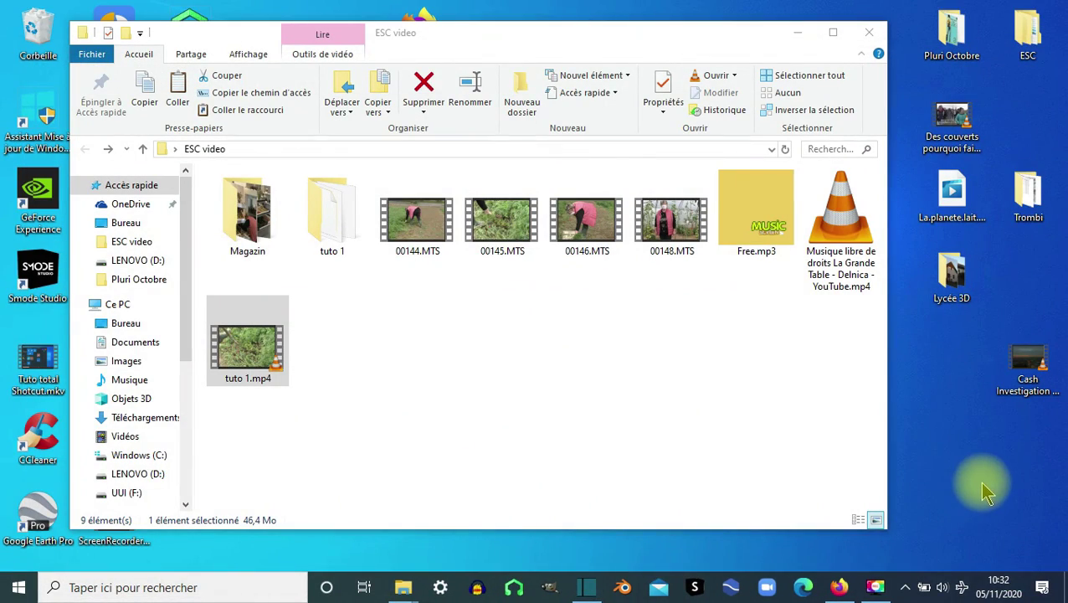